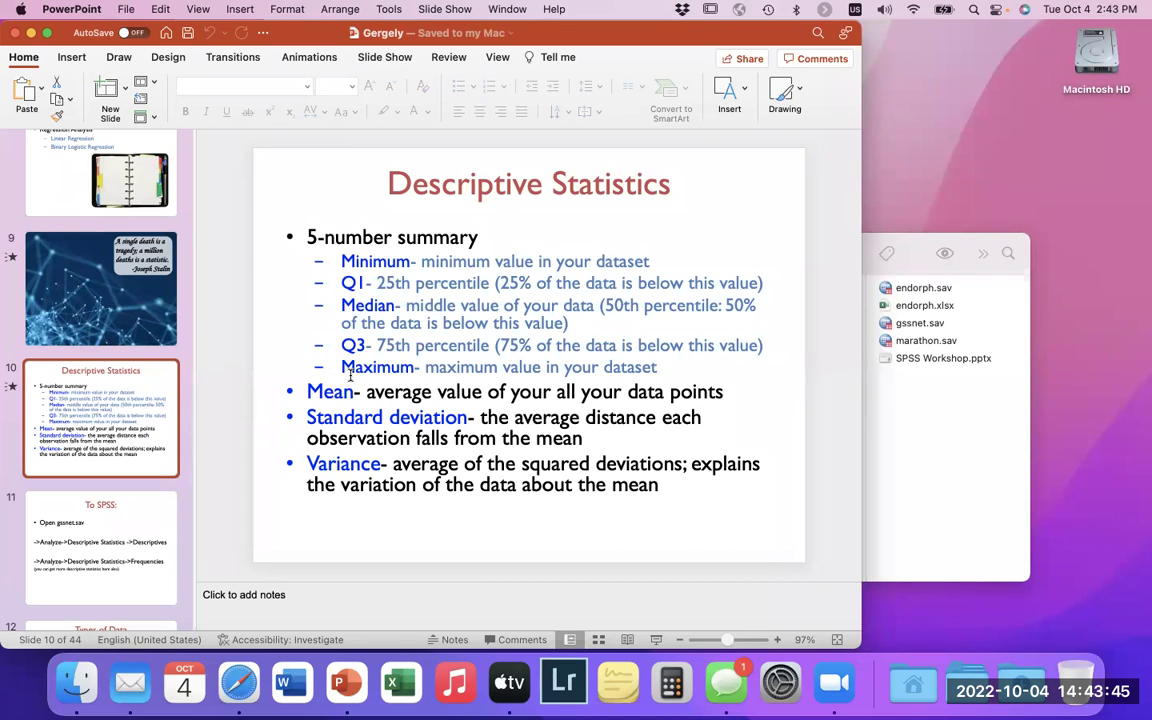
pyautogui.click(310, 392)
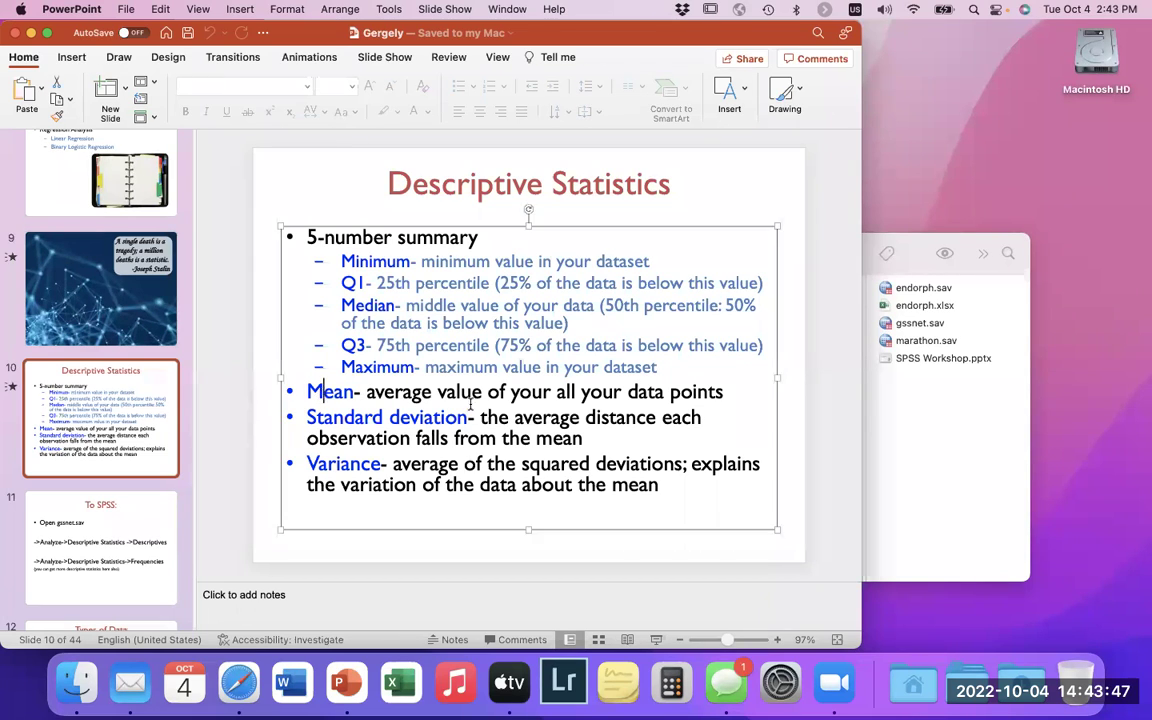
pyautogui.keyDown('shift'); pyautogui.click(488, 411); pyautogui.keyUp('shift')
pyautogui.click(543, 391)
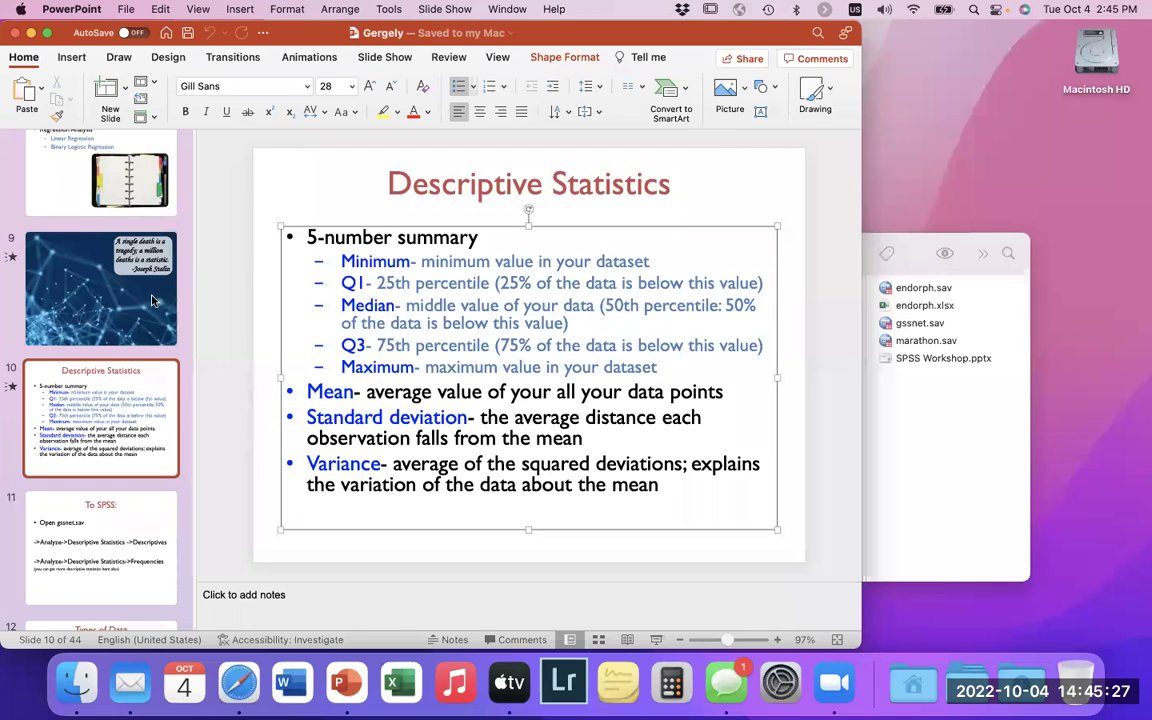
# - Go to the "To SPSS:" slide and open the gssnet.sav dataset in SPSS
pyautogui.scroll(-3, 122, 358)
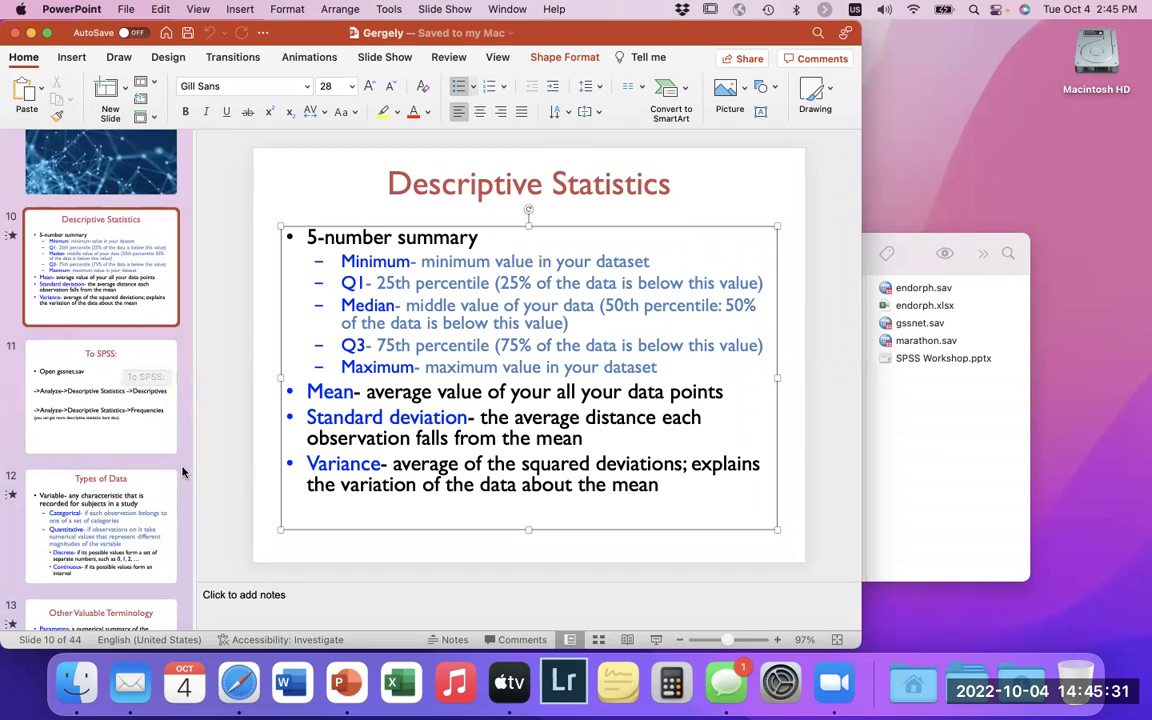
pyautogui.click(103, 450)
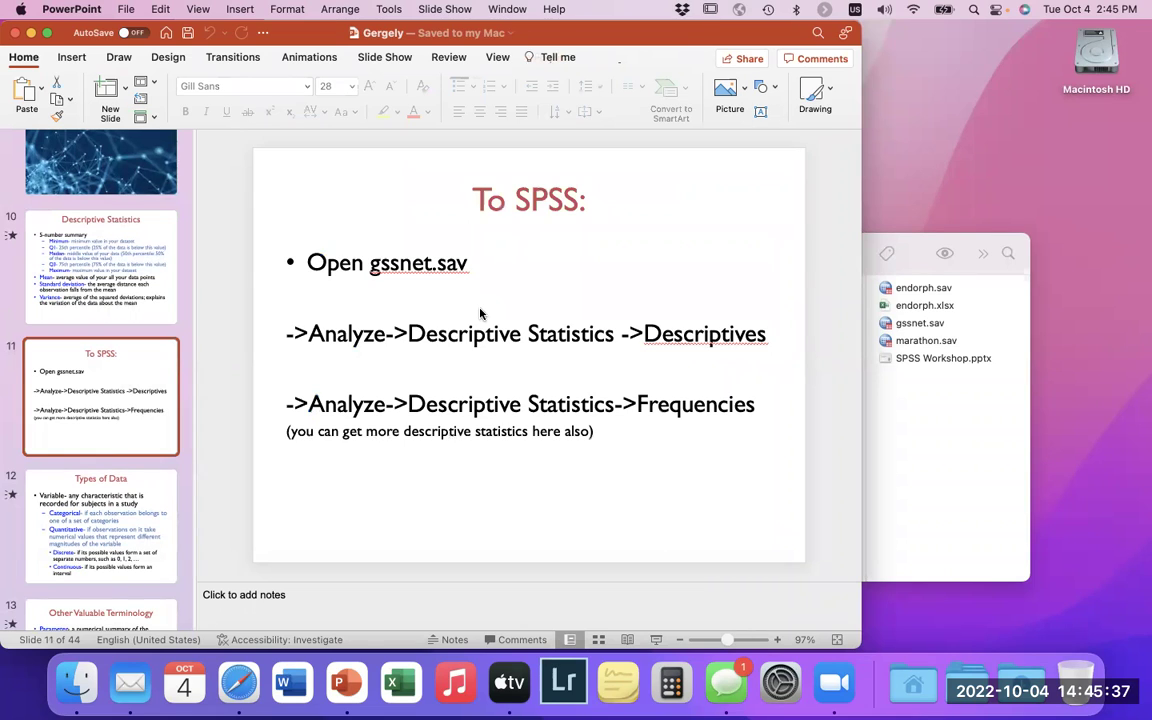
pyautogui.click(940, 323)
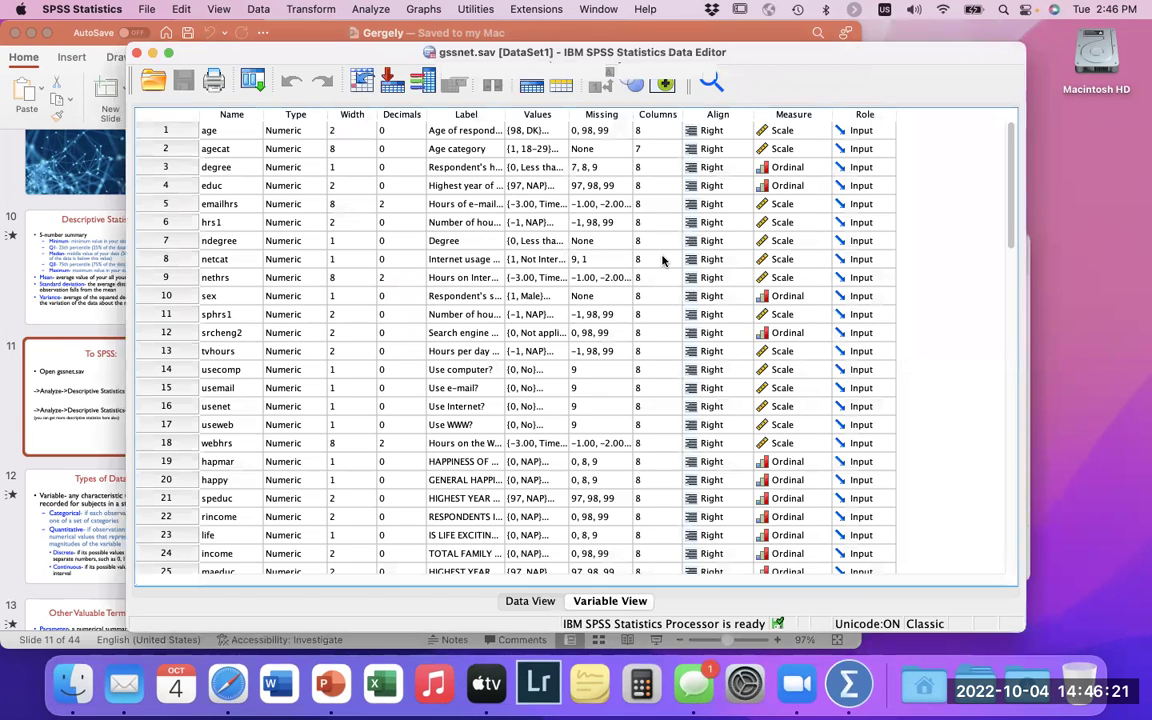
# - Show the dataset's case values, look through the rows down to the last case, and return to the first case
pyautogui.click(534, 600)
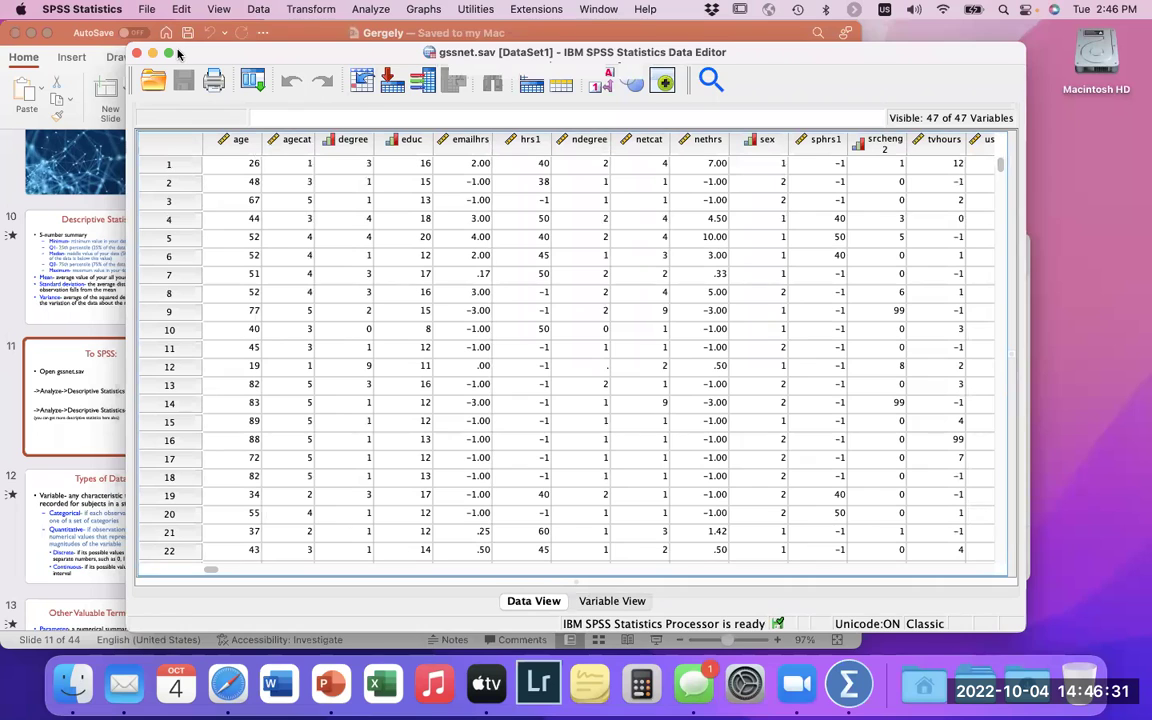
pyautogui.moveTo(178, 54); pyautogui.dragTo(178, 75)
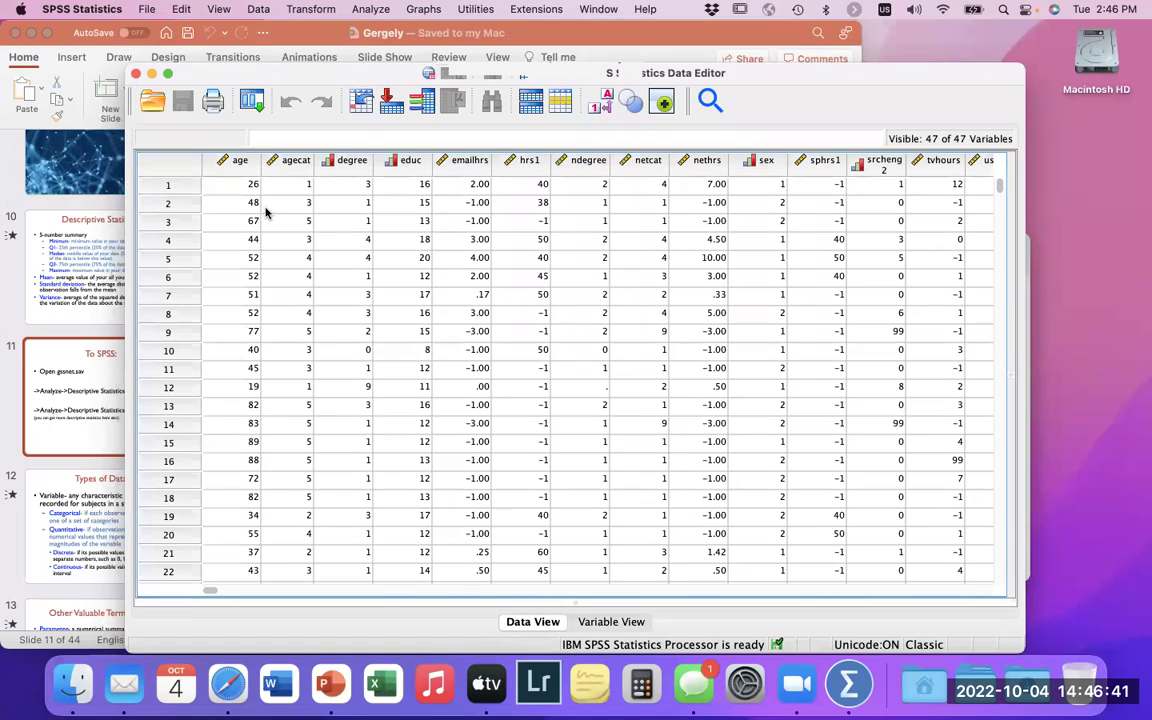
pyautogui.scroll(-20, 265, 212)
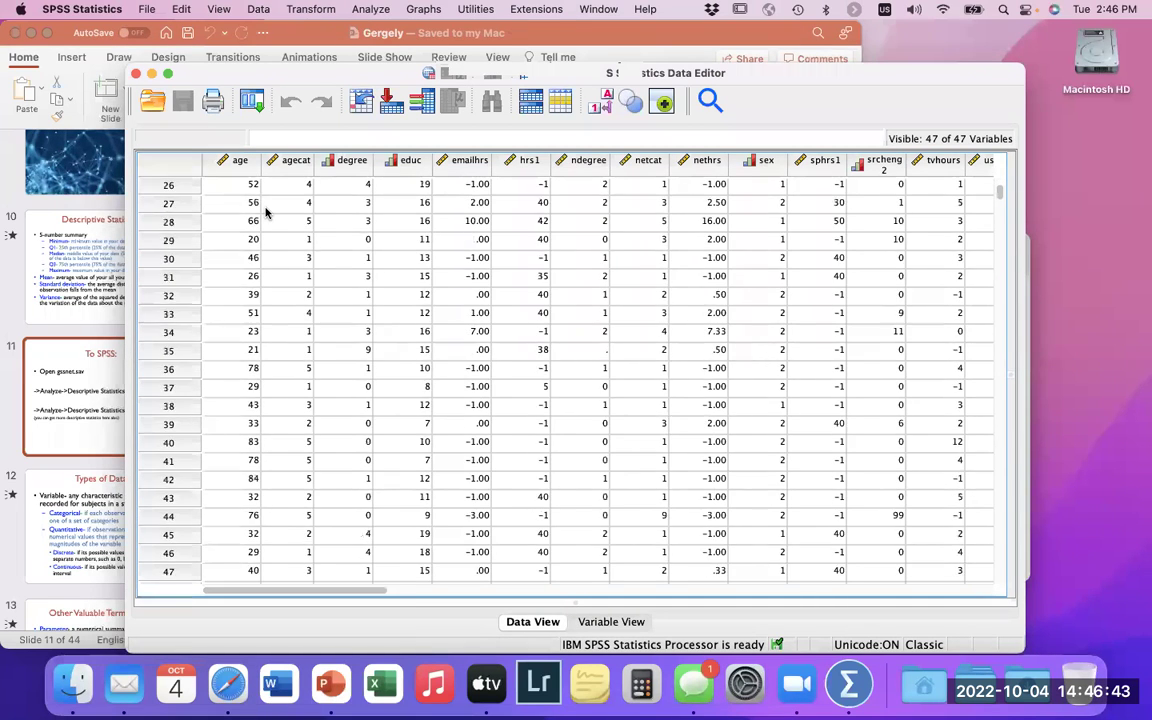
pyautogui.hscroll(2, 265, 212)
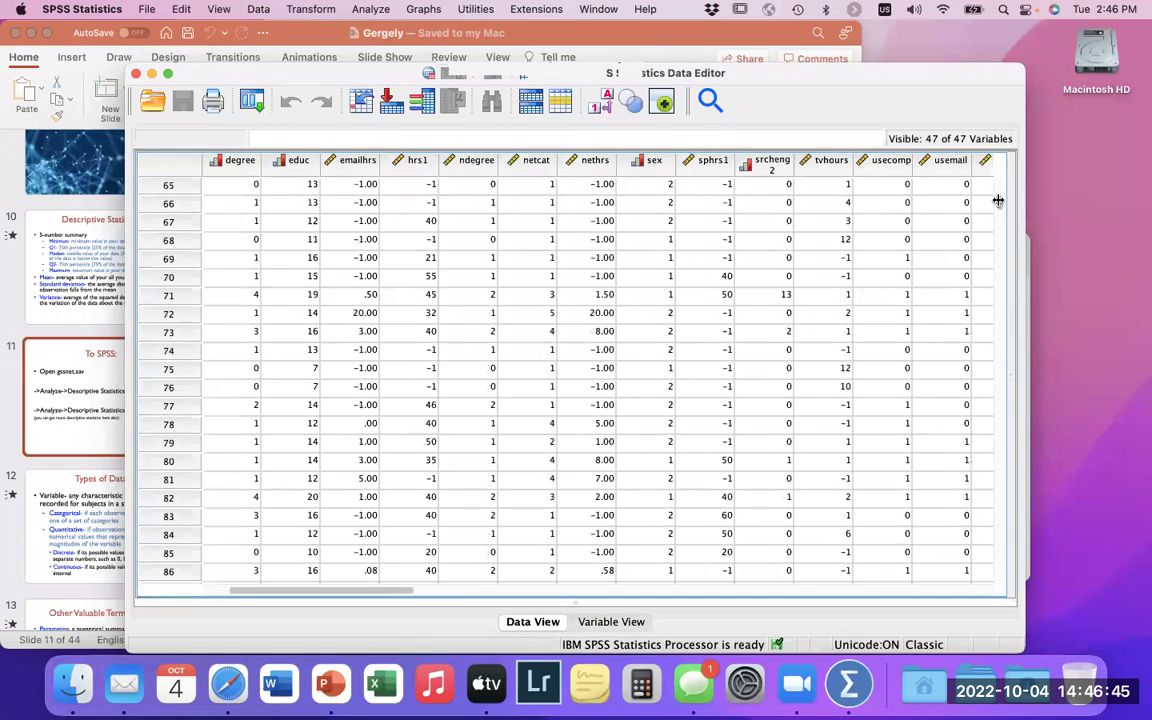
pyautogui.moveTo(999, 202); pyautogui.dragTo(999, 385)
pyautogui.moveTo(955, 438); pyautogui.dragTo(950, 563)
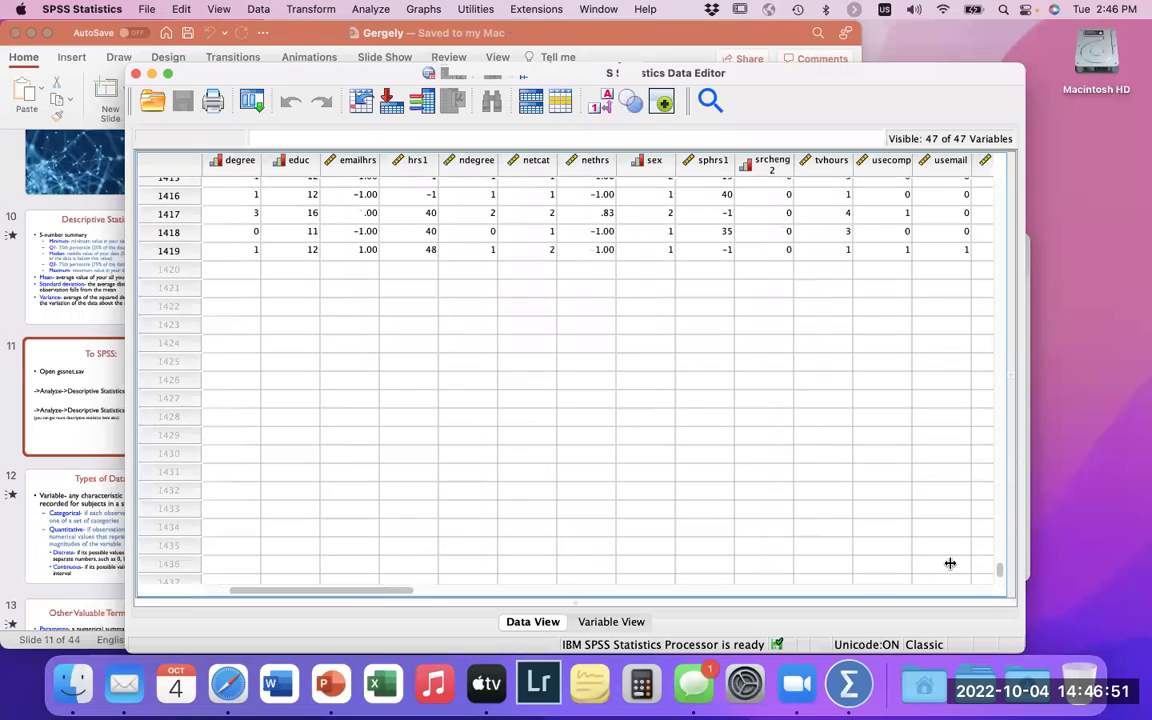
pyautogui.moveTo(950, 563); pyautogui.dragTo(878, 180)
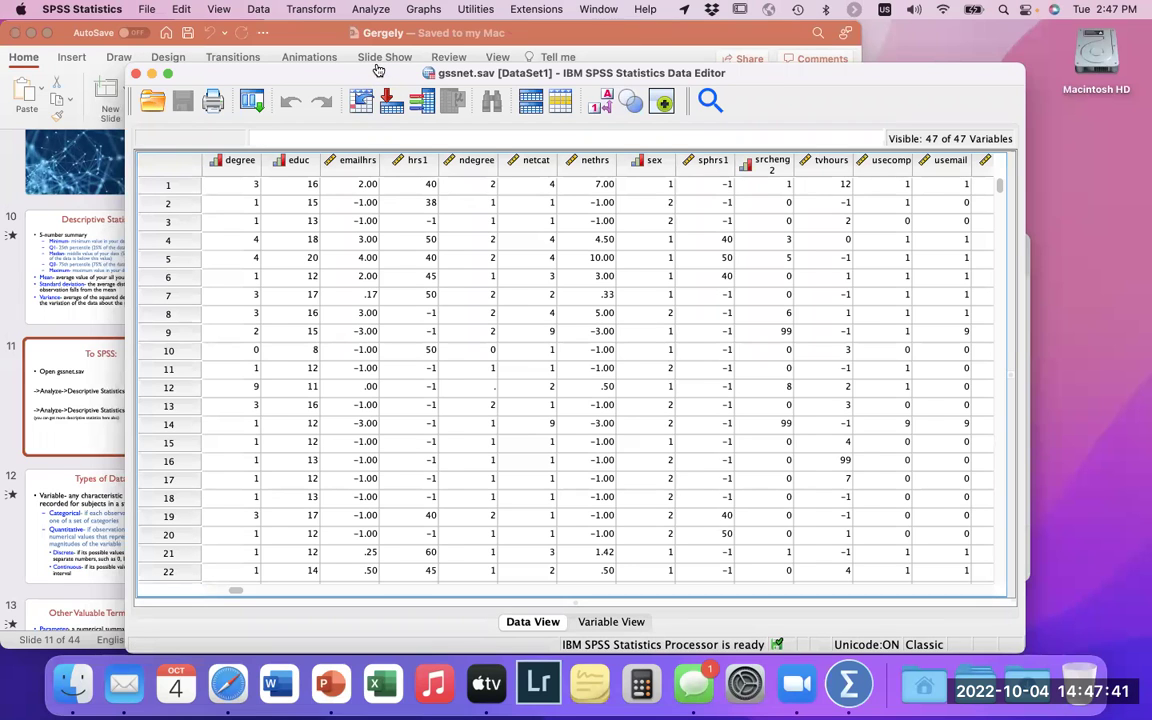
# - Look through the variable columns from degree to the last one, prtdifed, and return to the age column
pyautogui.moveTo(378, 70)
pyautogui.mouseDown()
pyautogui.moveTo(370, 18)
pyautogui.moveTo(335, 20)
pyautogui.moveTo(366, 106)
pyautogui.moveTo(374, 82)
pyautogui.mouseUp()
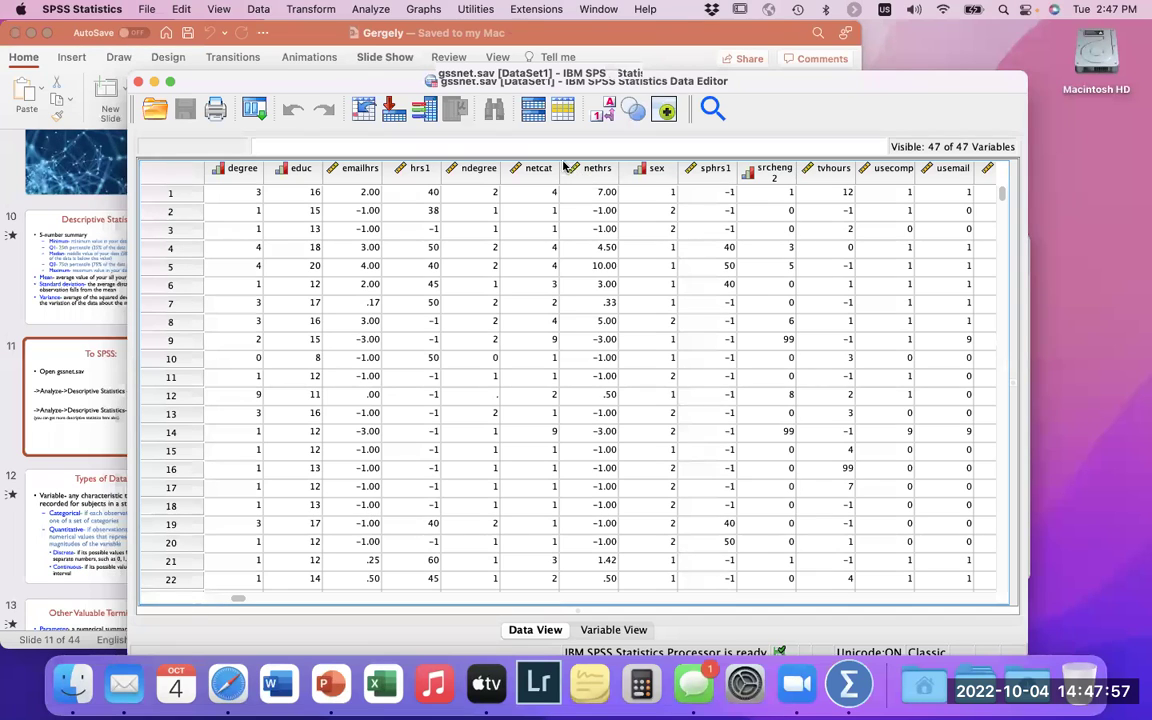
pyautogui.moveTo(596, 173)
pyautogui.hscroll(10, 540, 205)
pyautogui.scroll(-1, 540, 205)
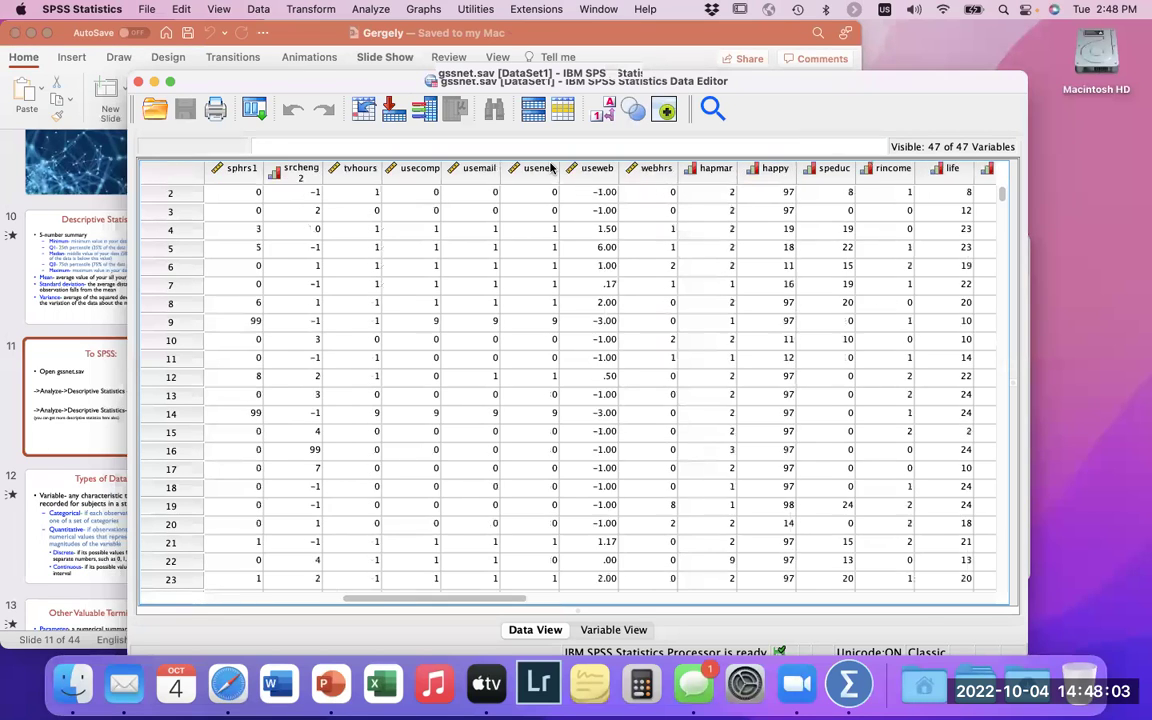
pyautogui.hscroll(10, 550, 168)
pyautogui.scroll(1, 550, 168)
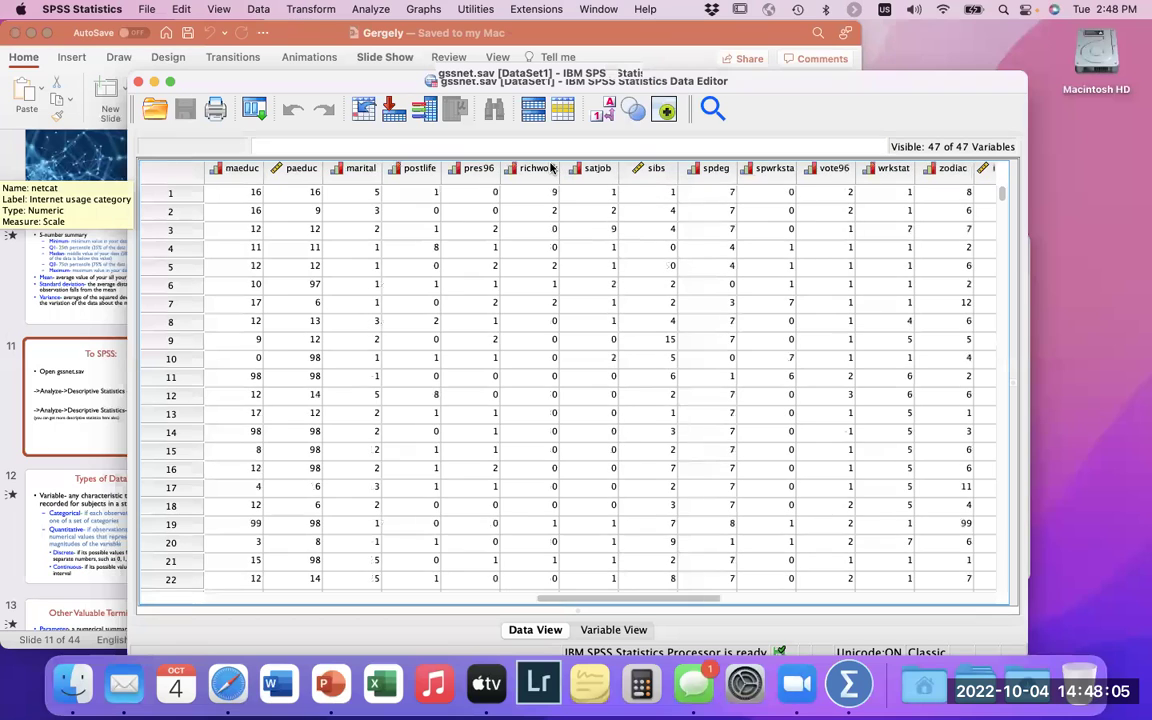
pyautogui.hscroll(15, 550, 168)
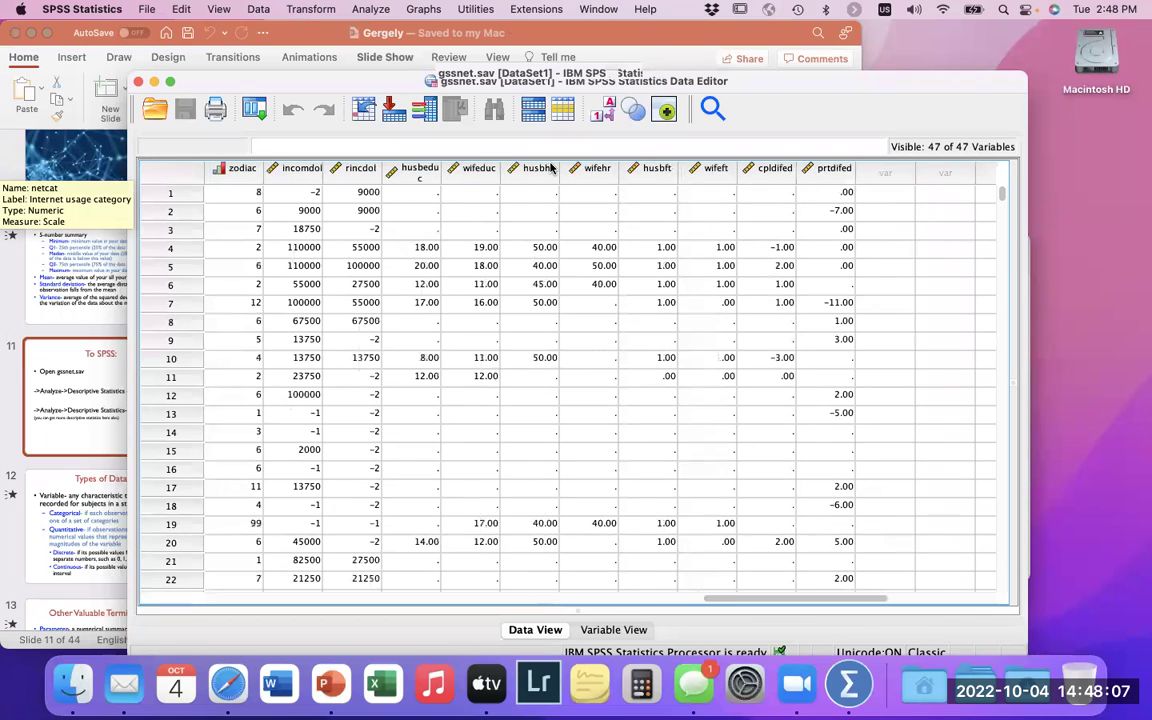
pyautogui.hscroll(-20, 550, 168)
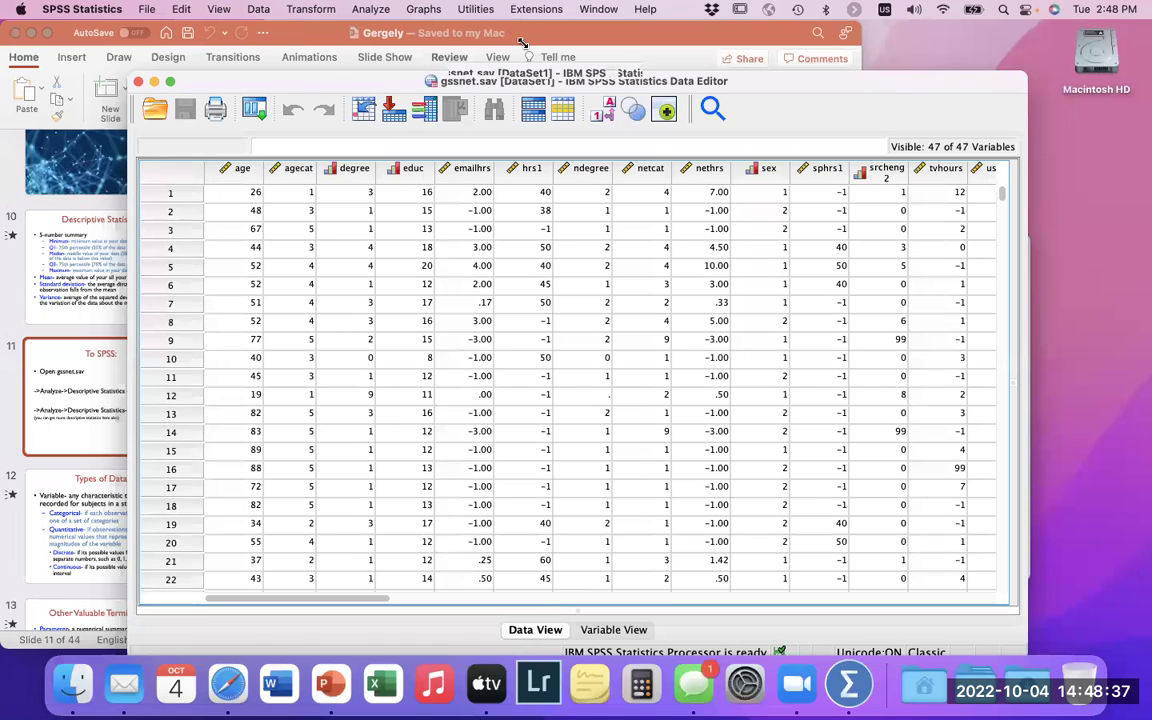
# - Select the first case's age value and read the descriptions of the age and degree variables in the data view
pyautogui.click(345, 211)
pyautogui.click(255, 193)
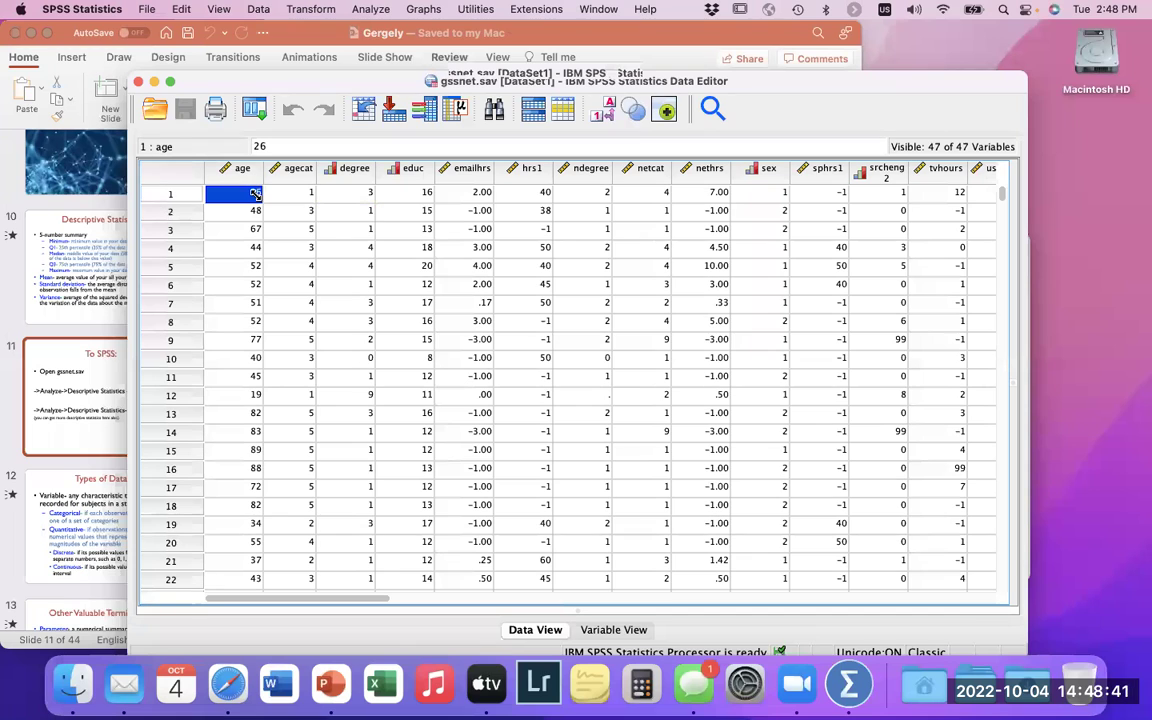
pyautogui.click(573, 630)
pyautogui.click(531, 630)
pyautogui.moveTo(223, 171)
pyautogui.moveTo(346, 176)
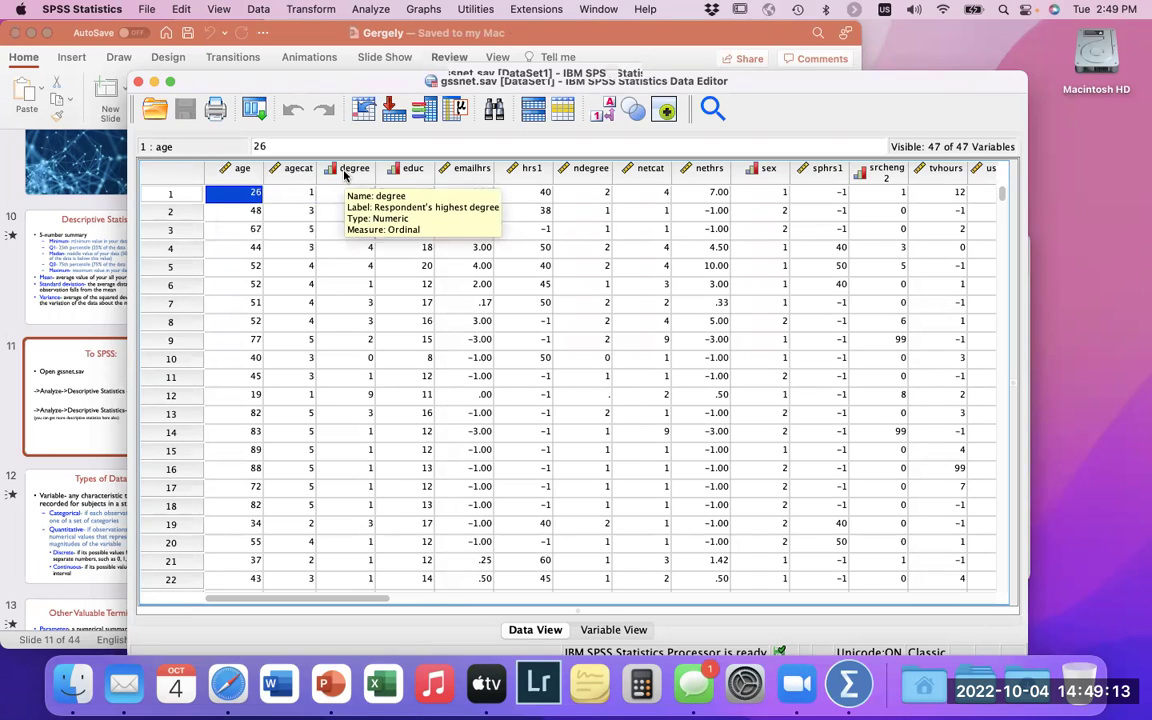
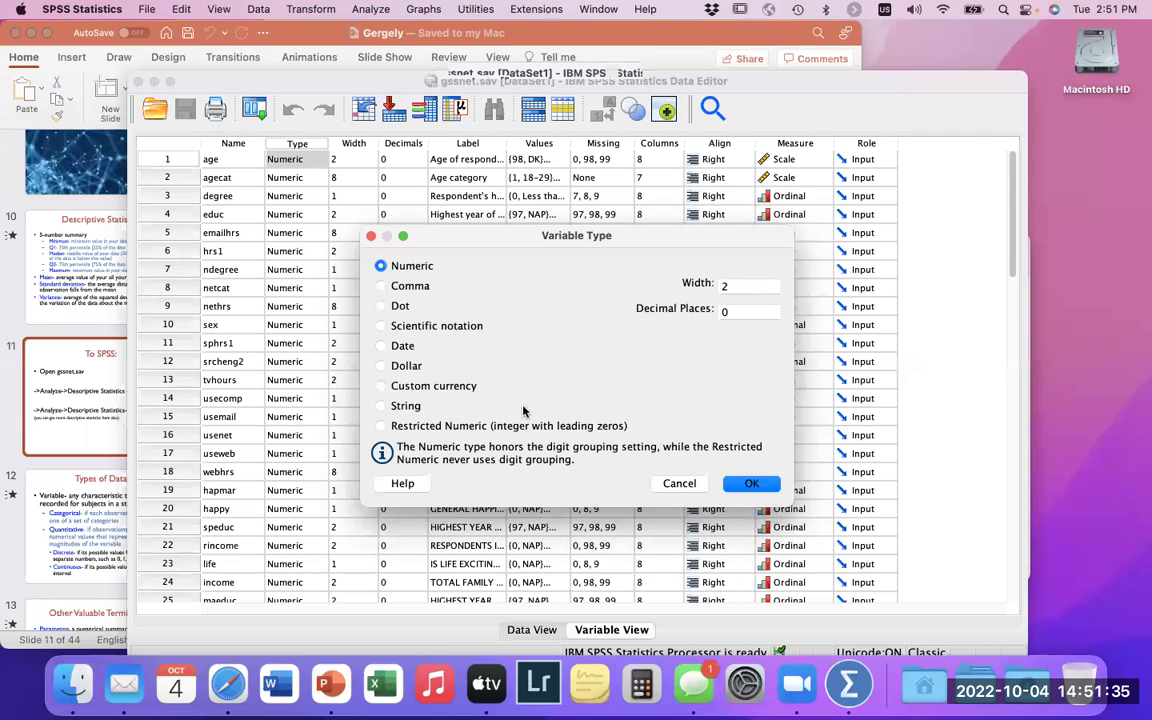
# - Dismiss the Variable Type settings of the age variable without changes and open its width for editing
pyautogui.click(697, 487)
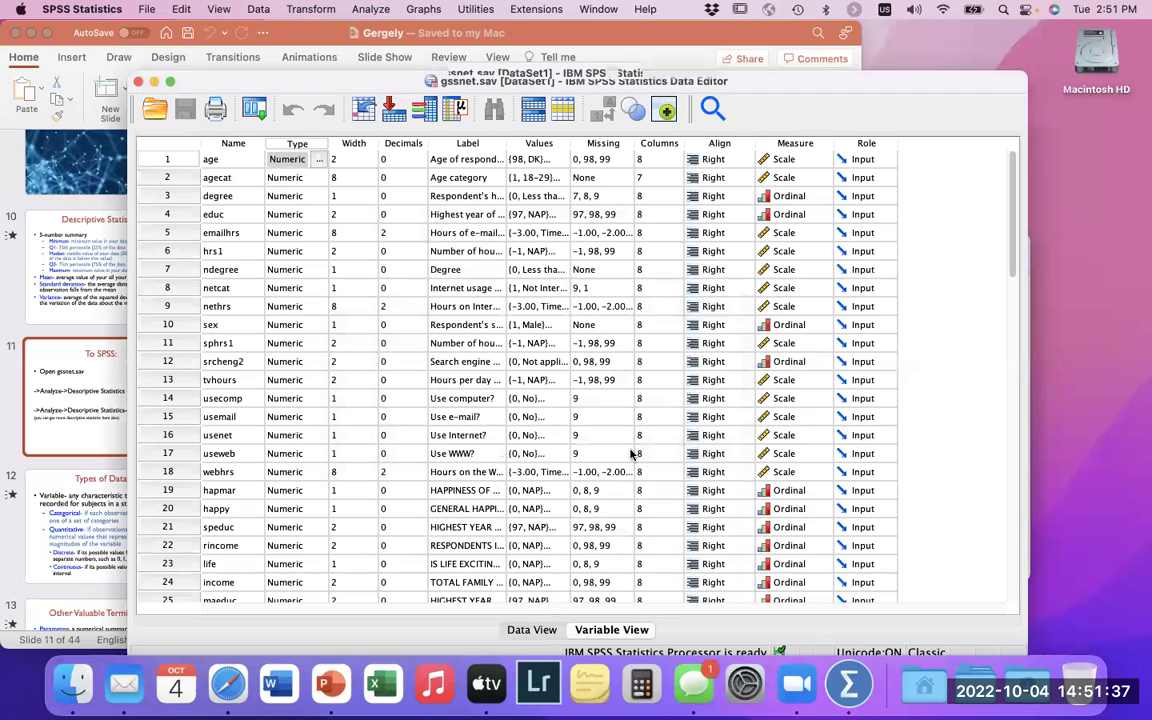
pyautogui.click(345, 160)
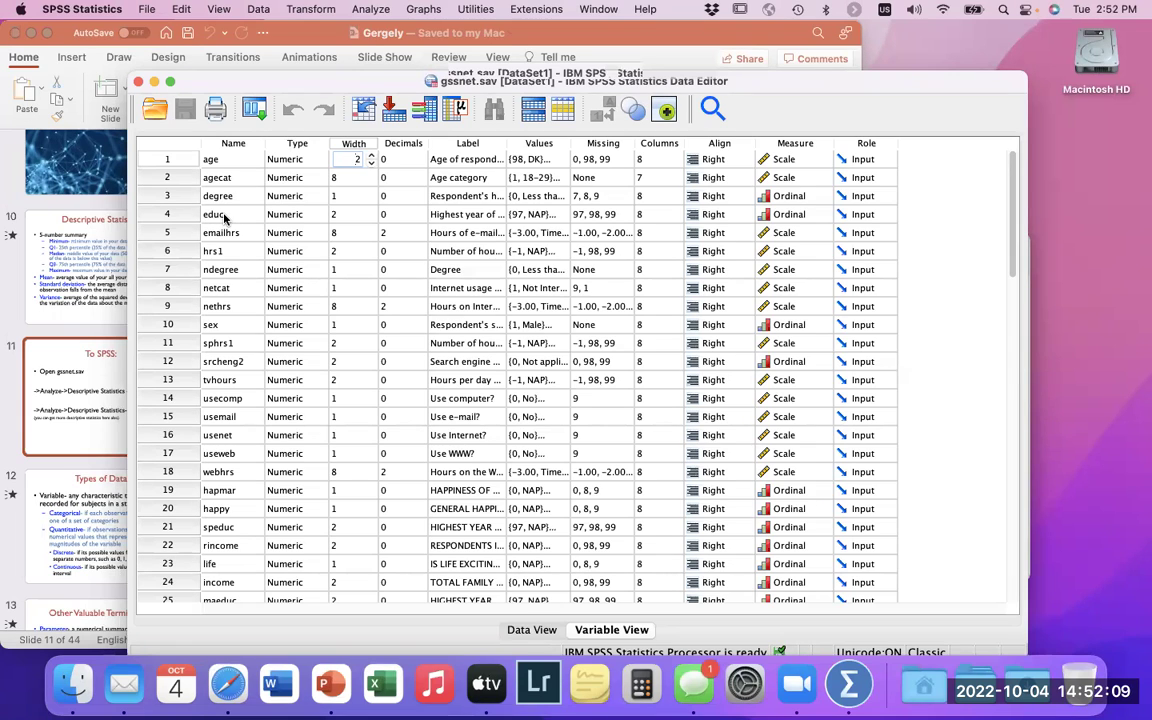
# - Read the full label text of the educ variable
pyautogui.click(459, 218)
pyautogui.doubleClick(444, 217)
pyautogui.hotkey('shift', 'alt', 'Right')
pyautogui.hotkey('shift', 'alt', 'Right')
pyautogui.hotkey('shift', 'alt', 'Right')
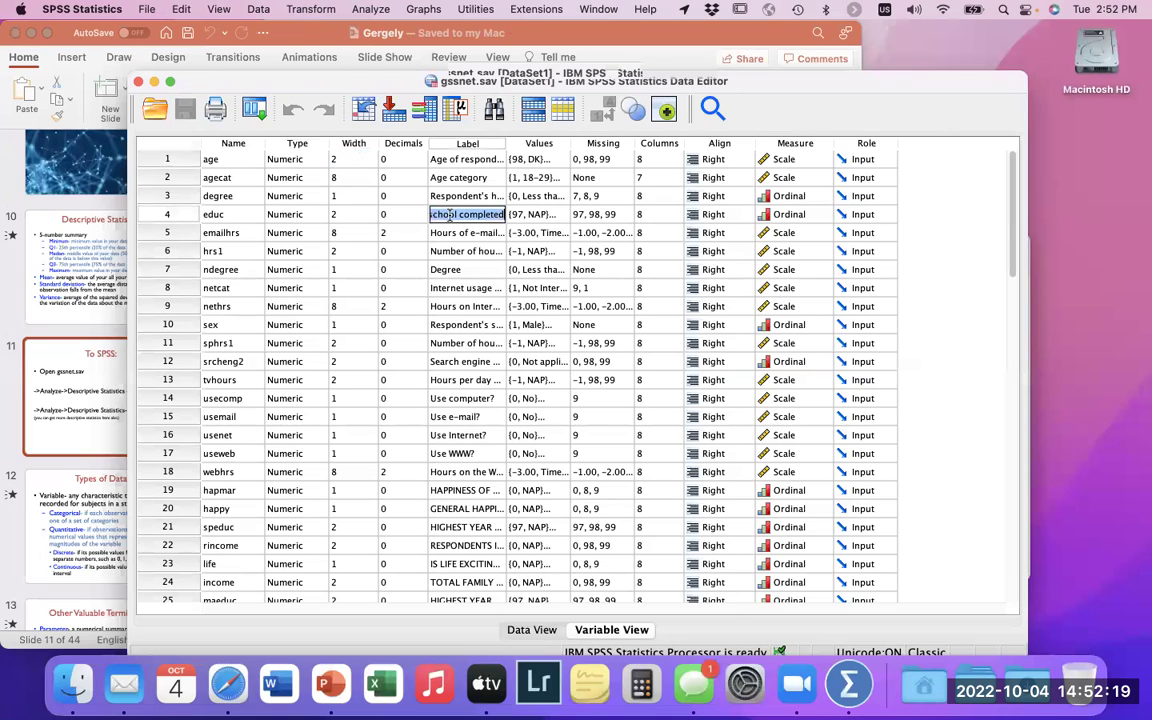
pyautogui.press('super+a')
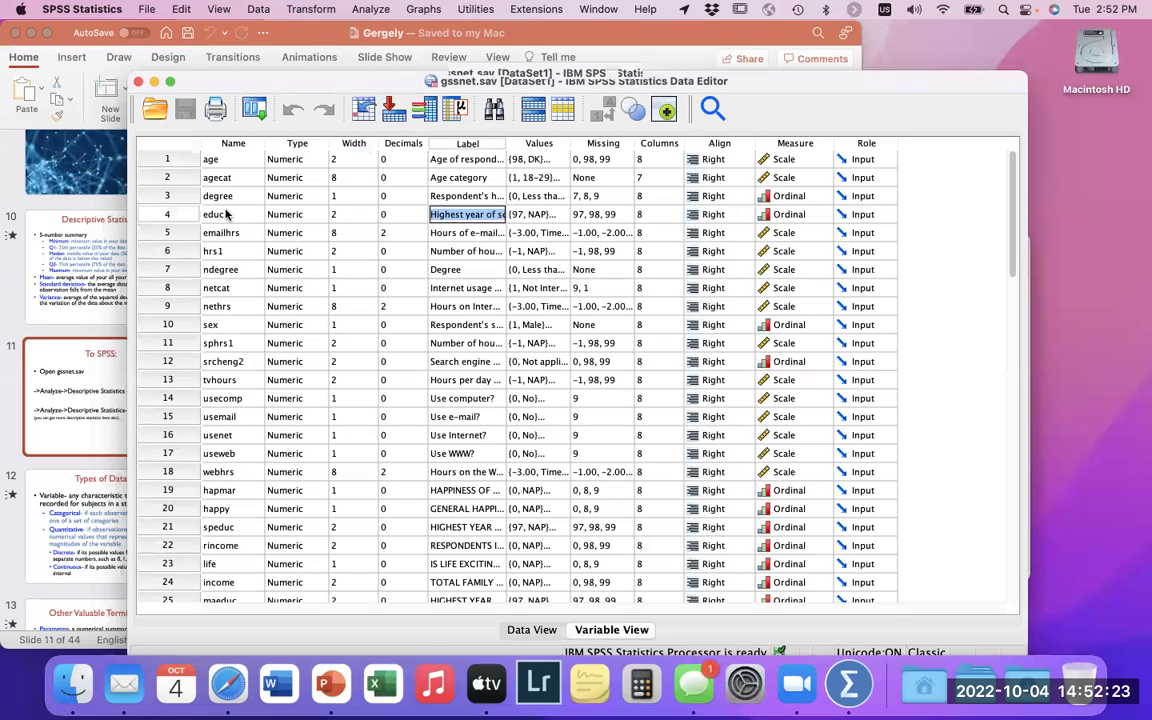
# - Read the full label text of the age variable
pyautogui.click(470, 160)
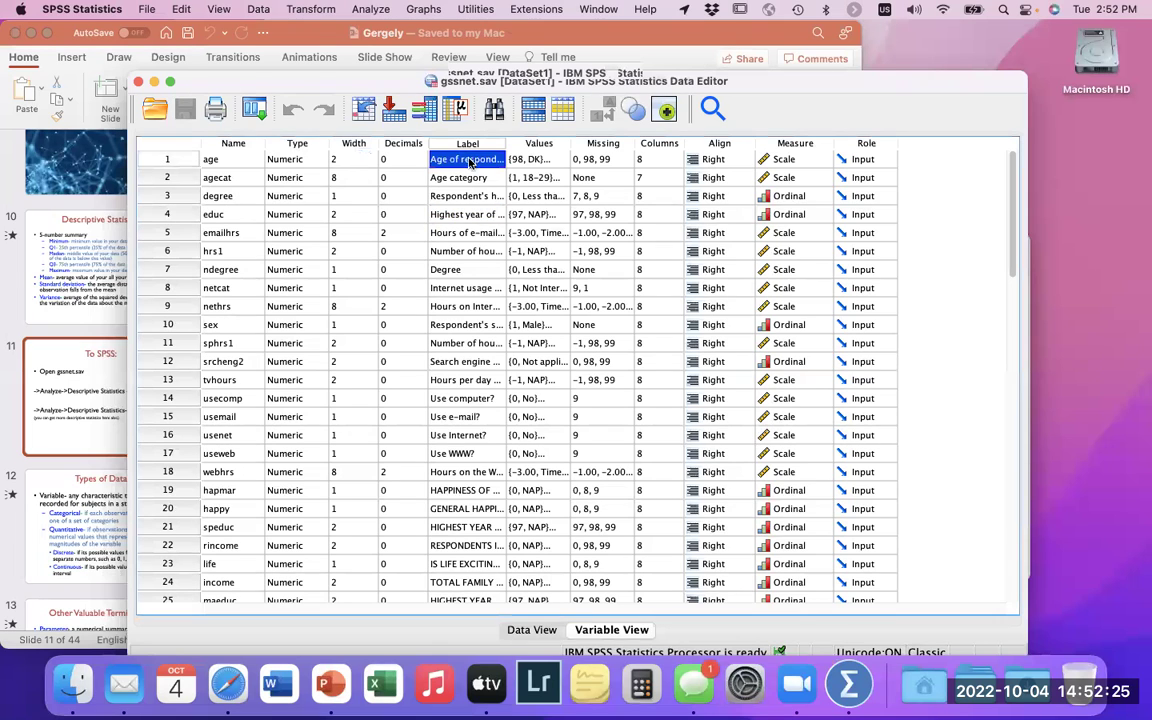
pyautogui.click(467, 160)
pyautogui.doubleClick(465, 160)
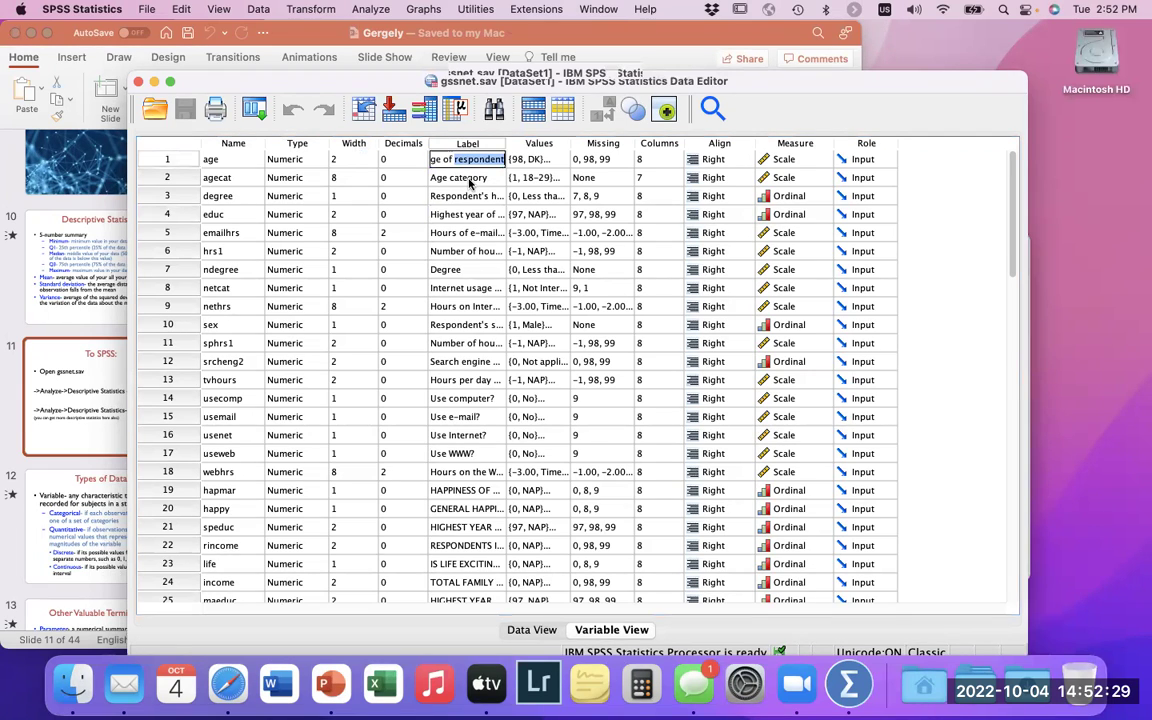
# - Inspect the value labels and the available measurement levels of the age variable, leaving both without changes
pyautogui.click(532, 161)
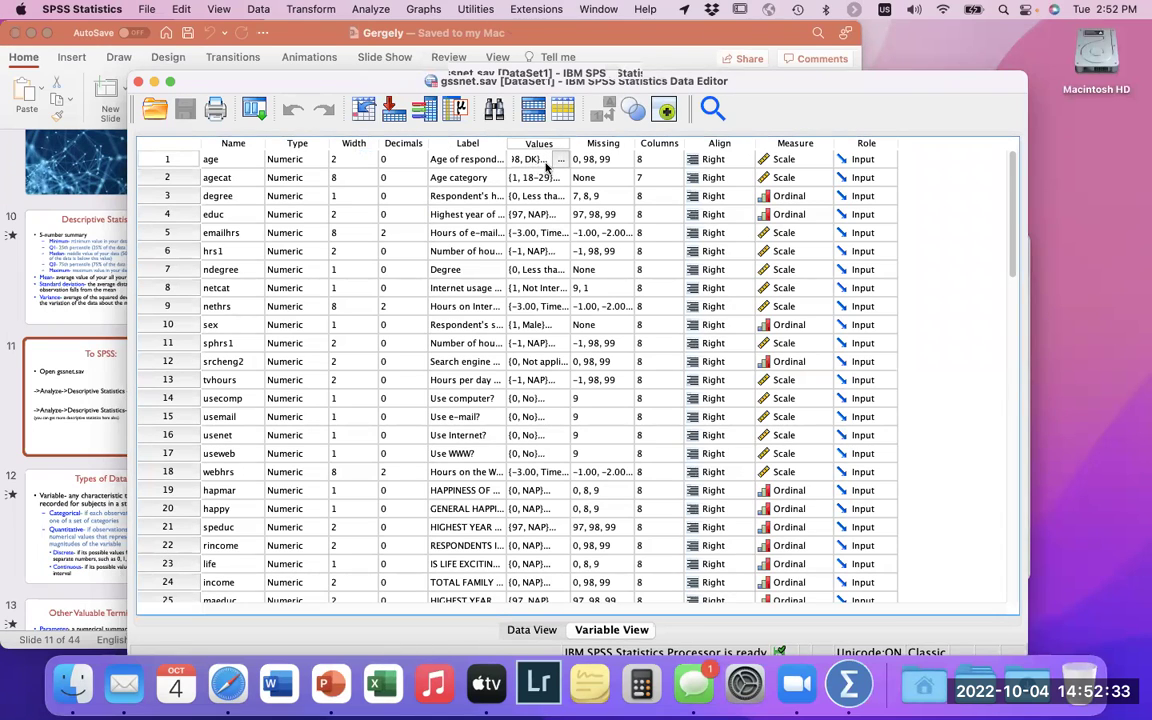
pyautogui.click(559, 161)
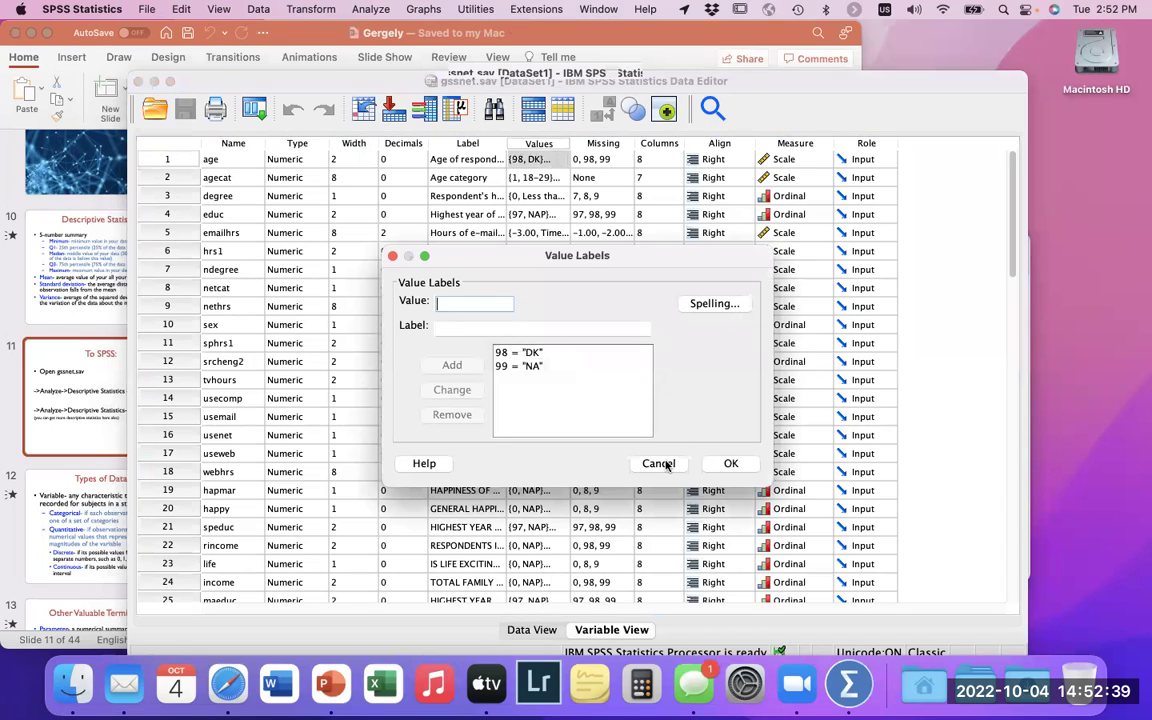
pyautogui.moveTo(662, 465); pyautogui.dragTo(638, 474)
pyautogui.click(632, 462)
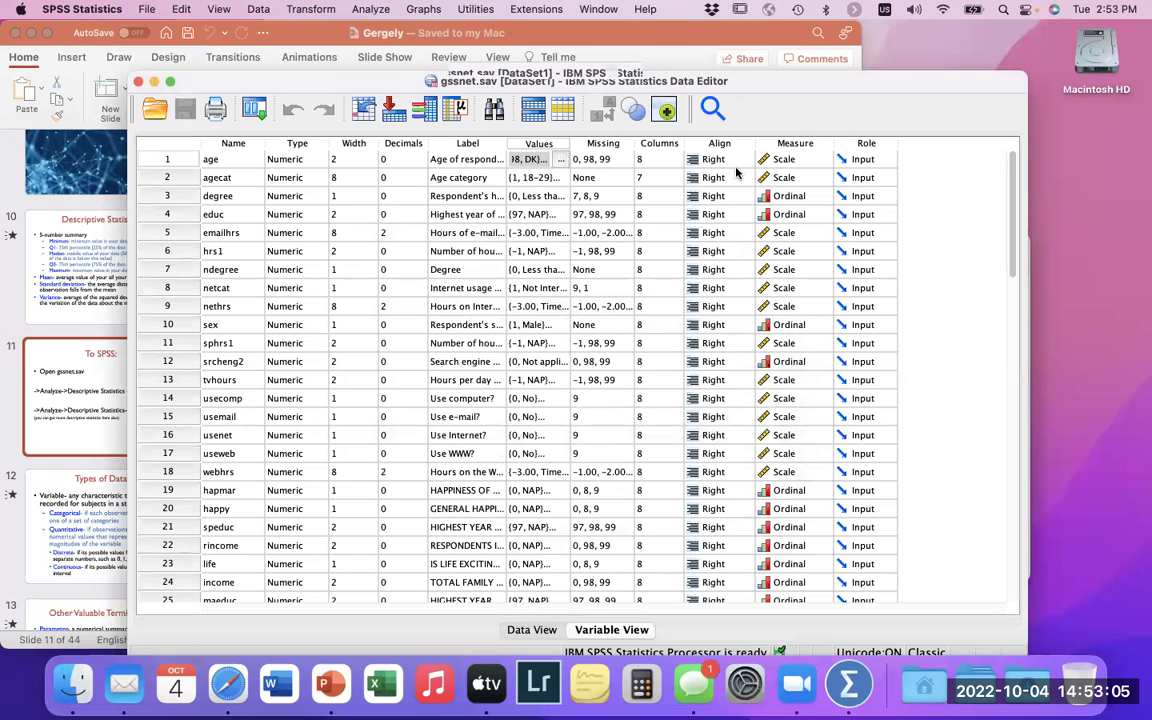
pyautogui.click(807, 164)
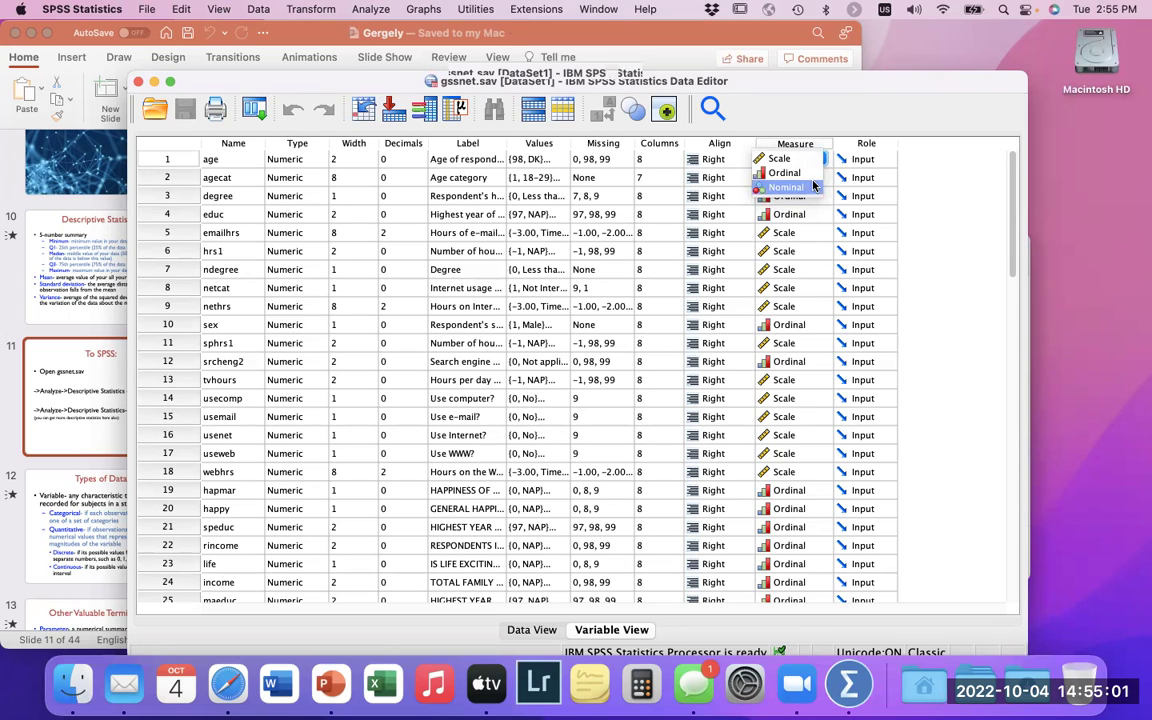
pyautogui.click(761, 115)
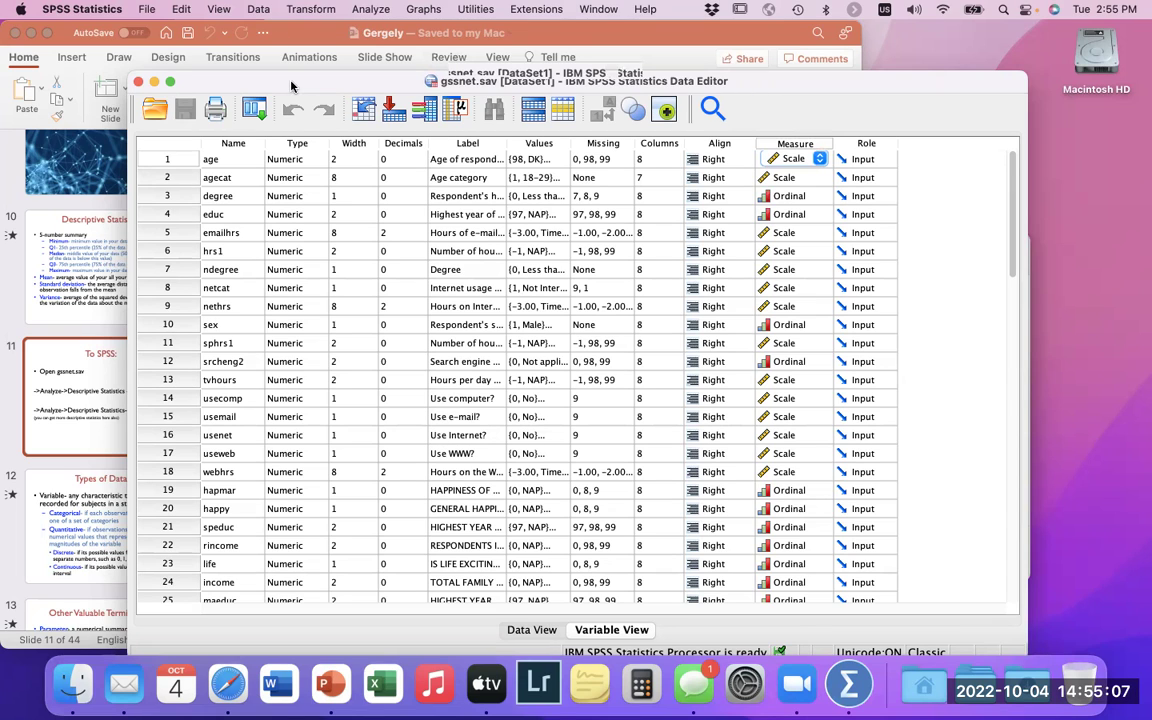
# - Show the case values again, check the analysis instructions on the PowerPoint slide, and return to the SPSS dataset
pyautogui.click(535, 630)
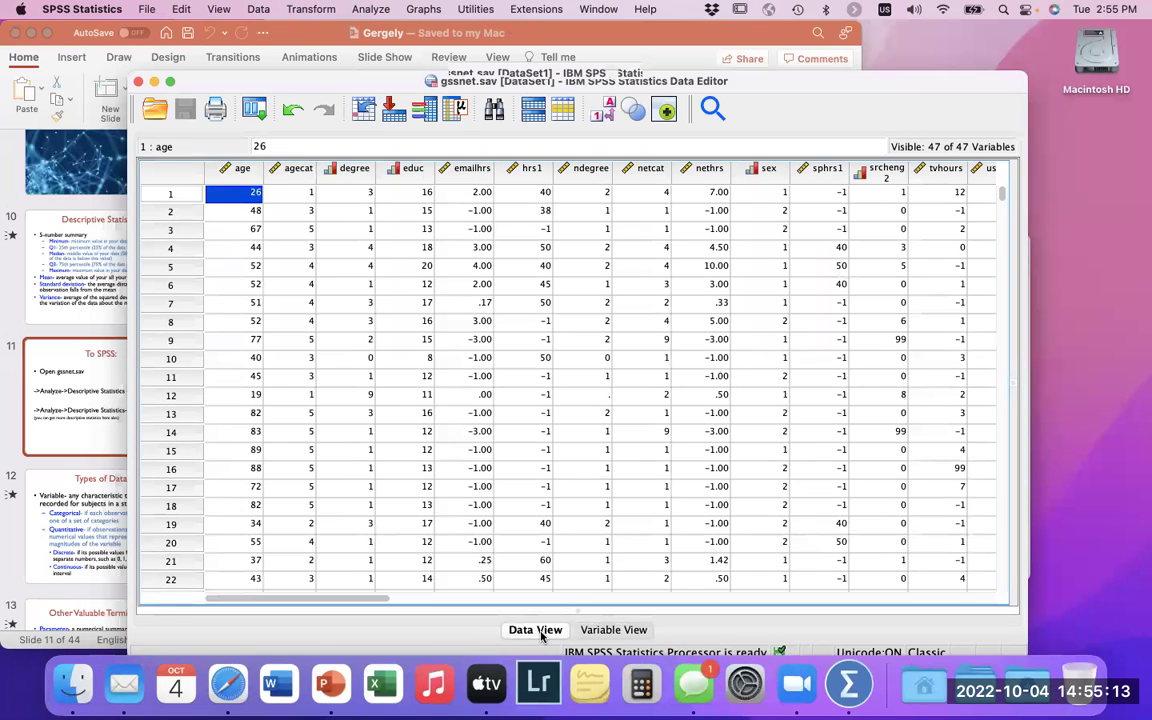
pyautogui.click(74, 368)
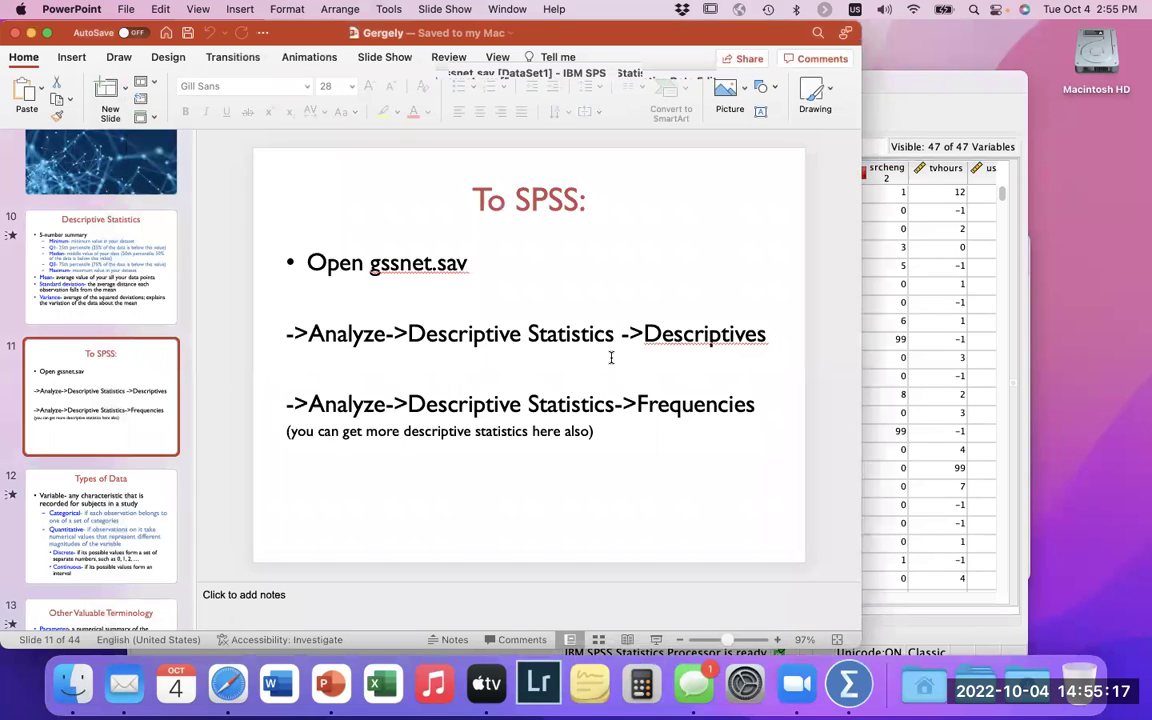
pyautogui.click(915, 120)
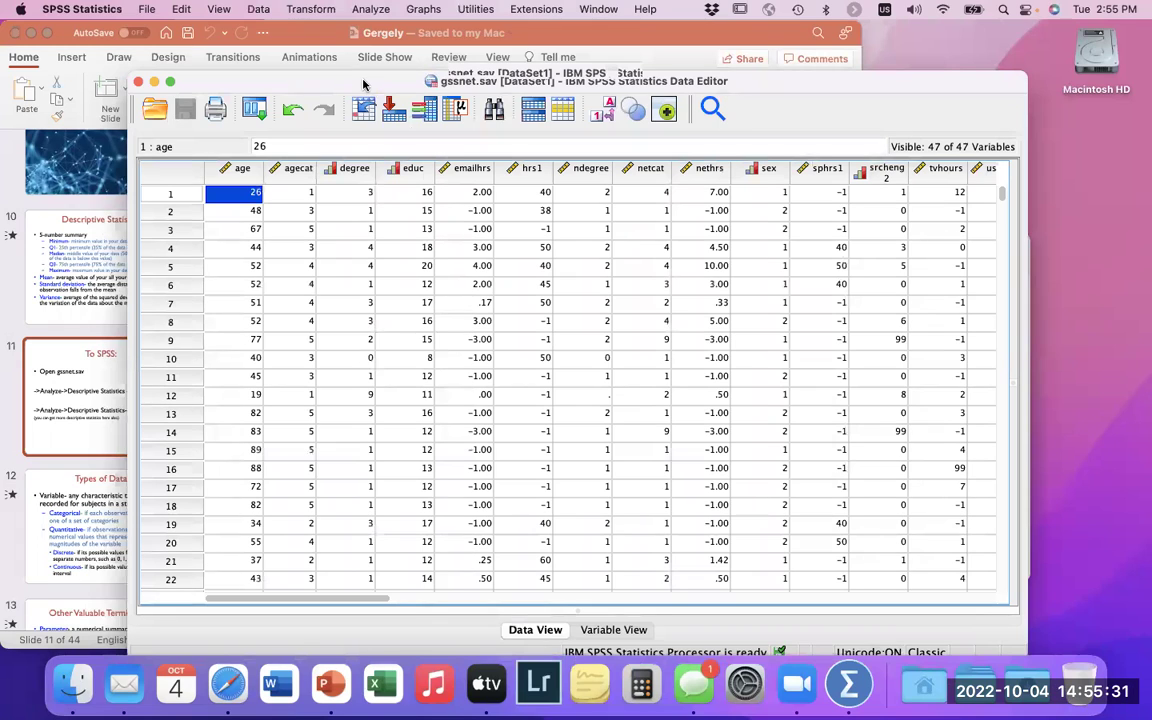
# - Start a Descriptives analysis and add Age of respondent as its variable
pyautogui.click(372, 9)
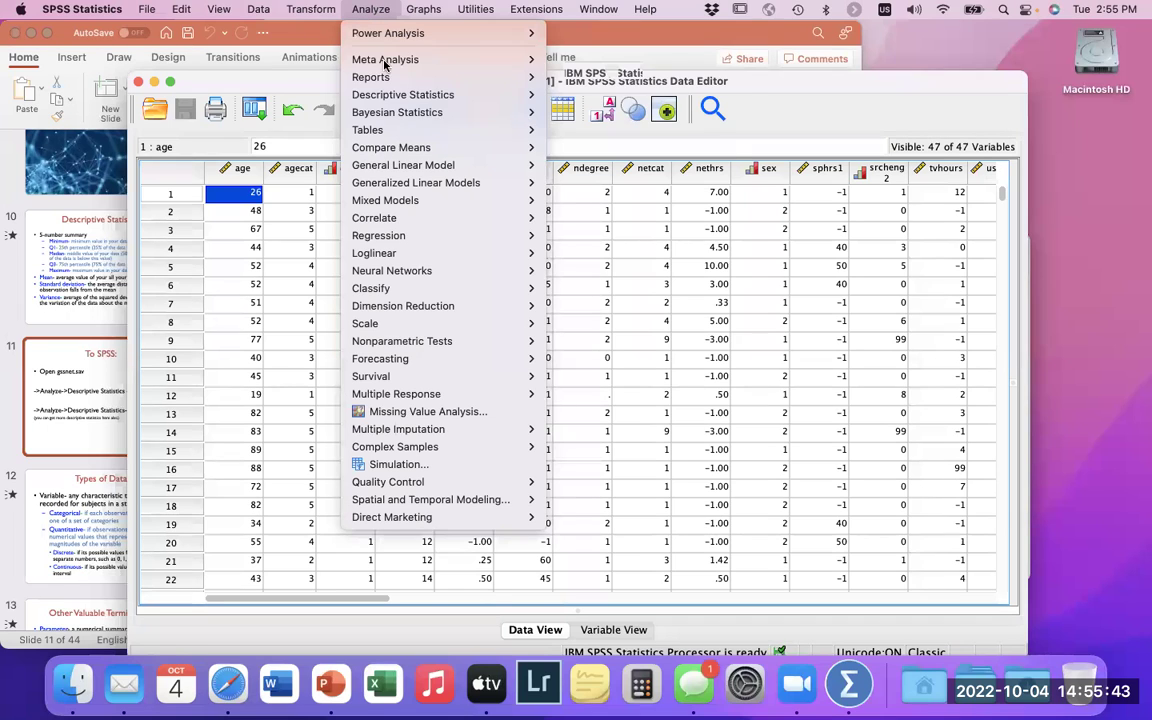
pyautogui.moveTo(390, 94)
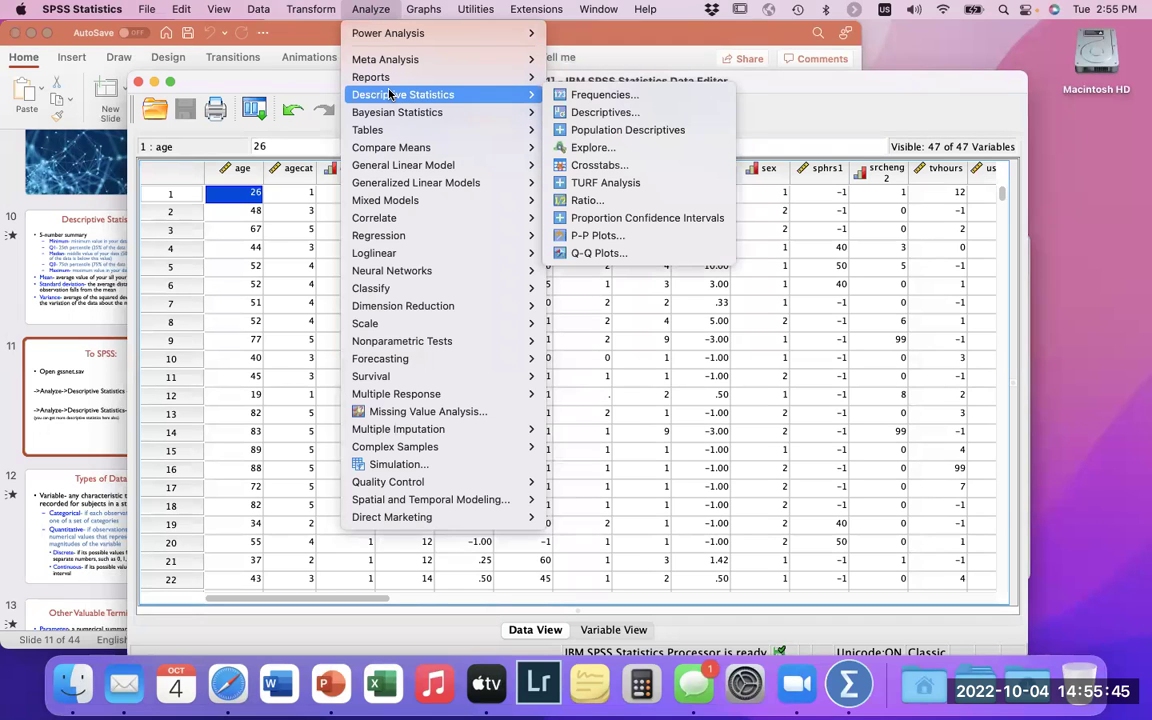
pyautogui.click(605, 113)
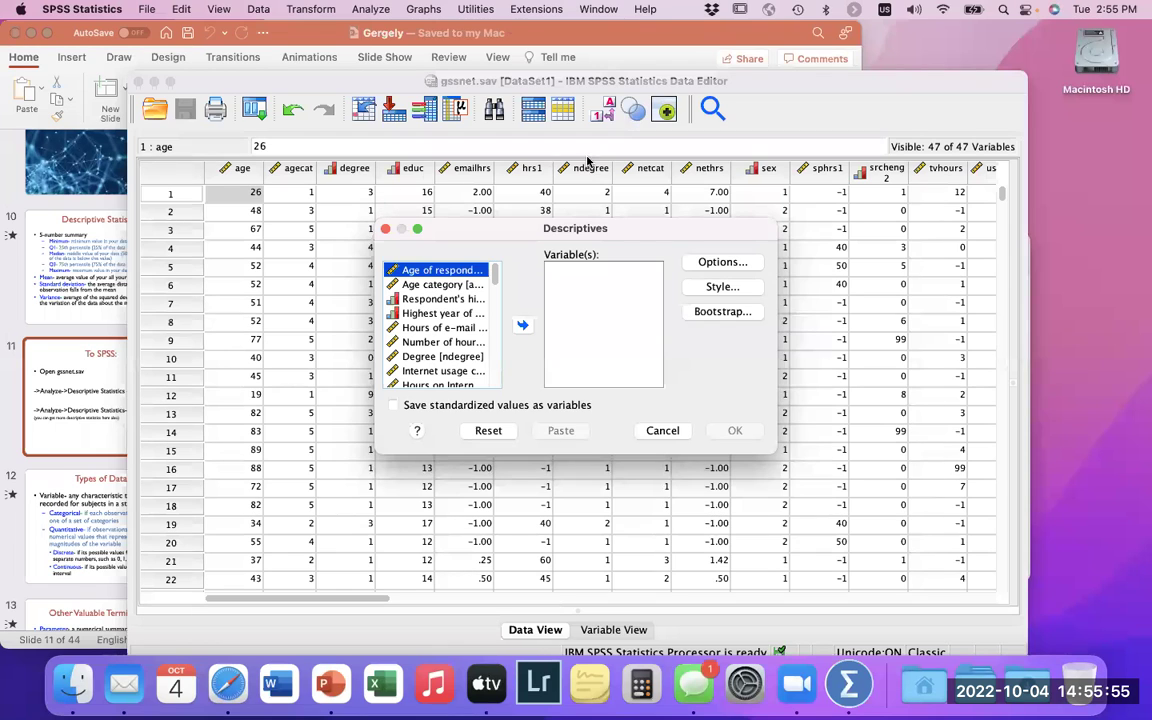
pyautogui.click(377, 200)
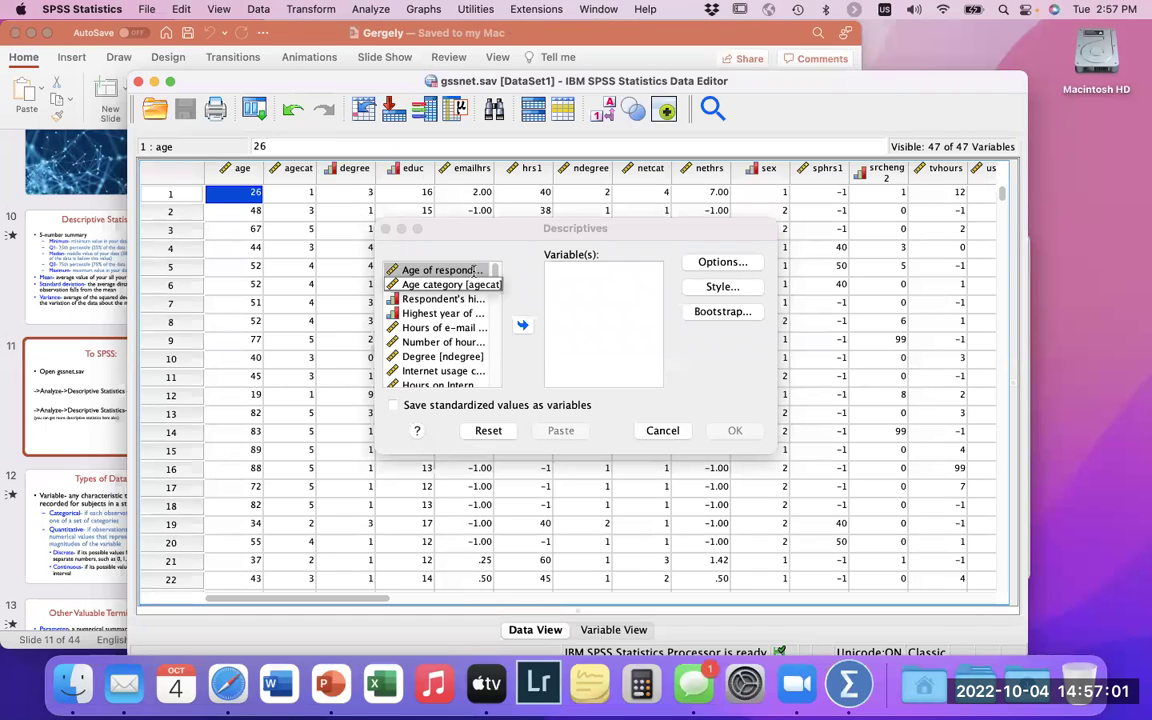
pyautogui.click(523, 325)
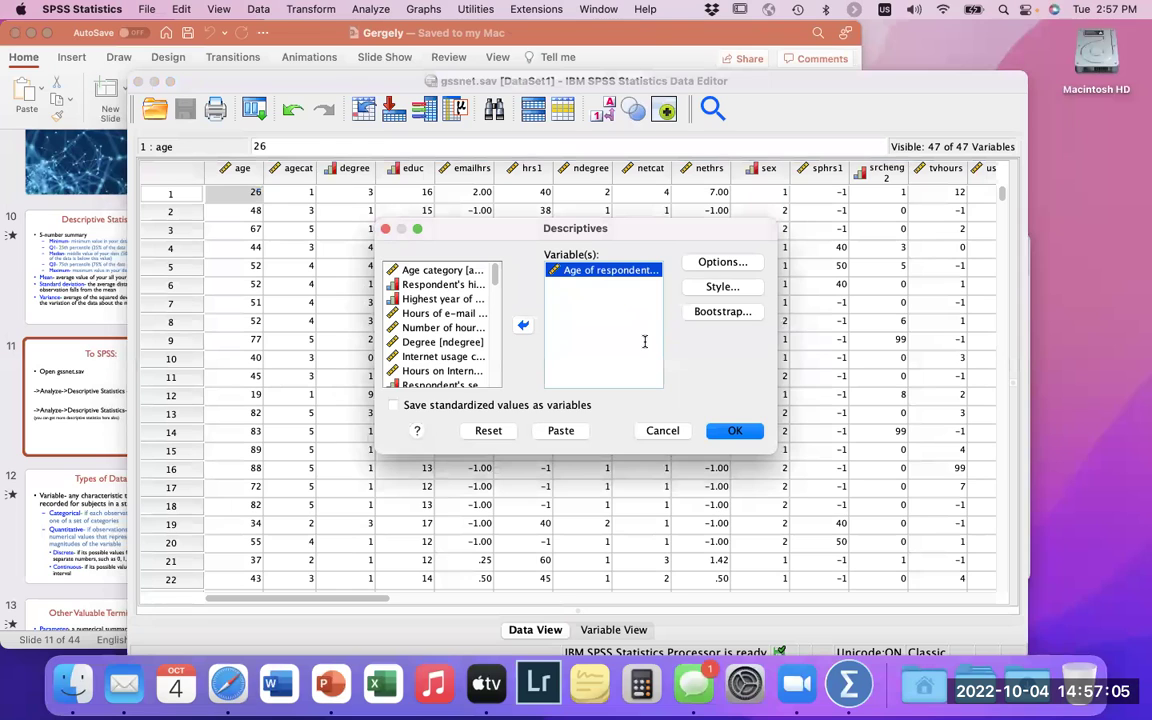
# - Keep mean, standard deviation, minimum and maximum as the statistics and run the Descriptives analysis for age
pyautogui.click(745, 262)
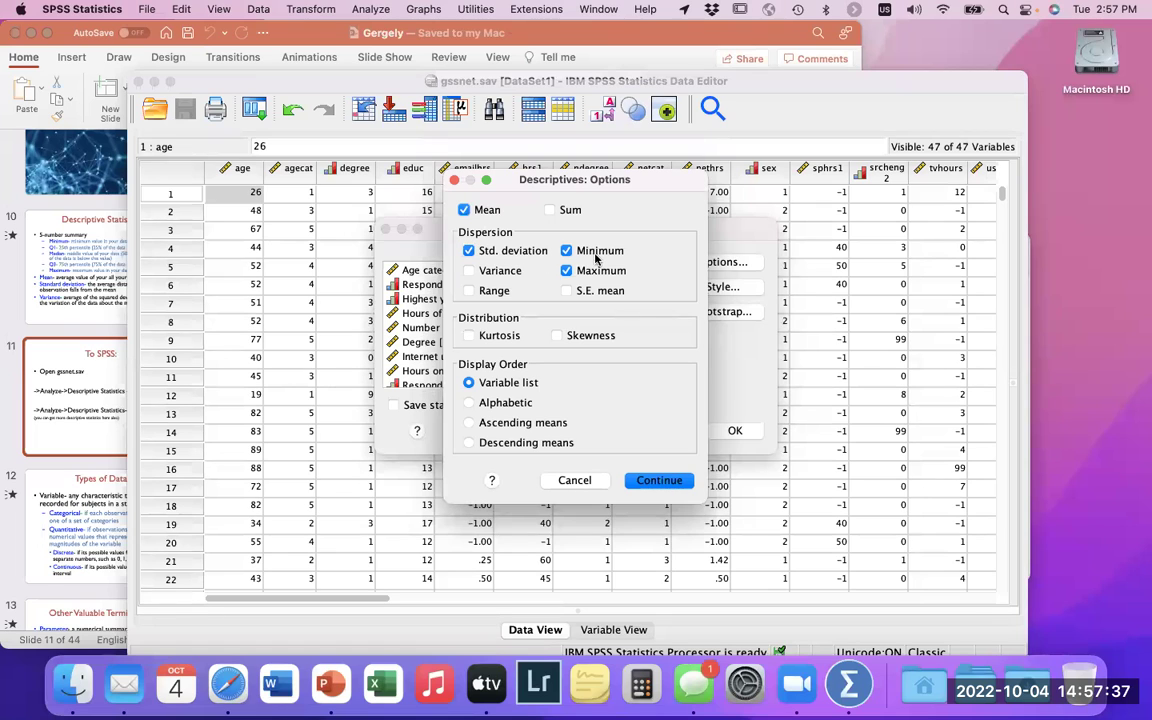
pyautogui.click(655, 480)
pyautogui.click(717, 431)
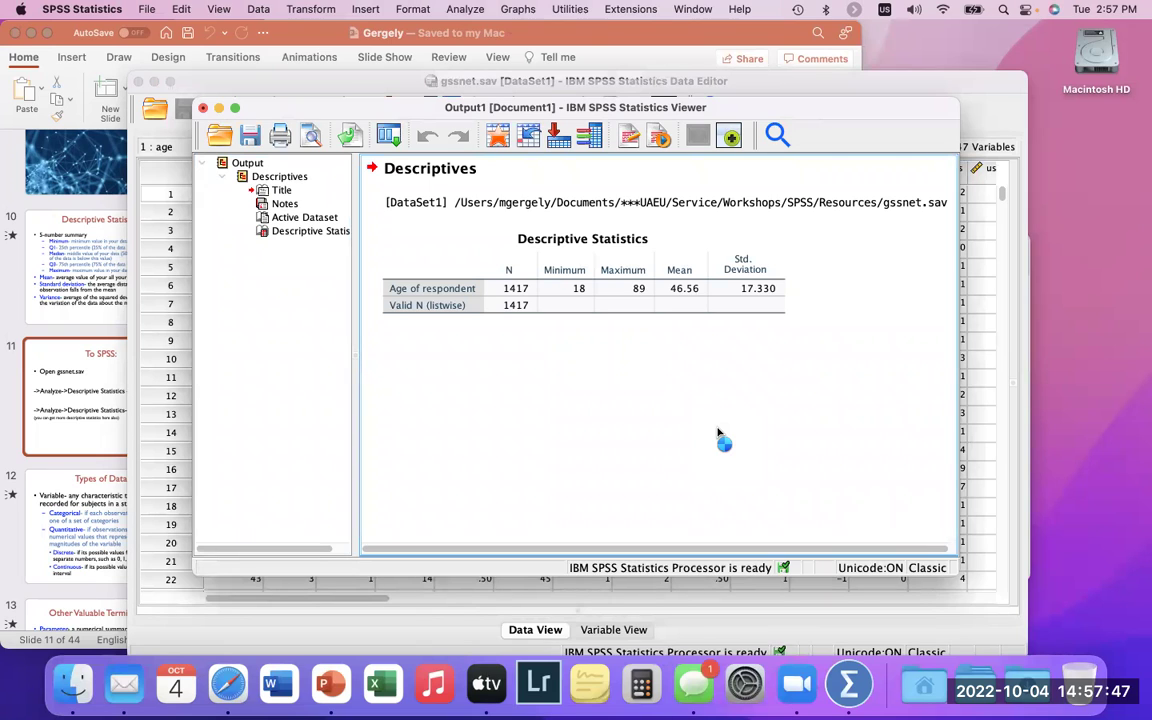
pyautogui.click(575, 298)
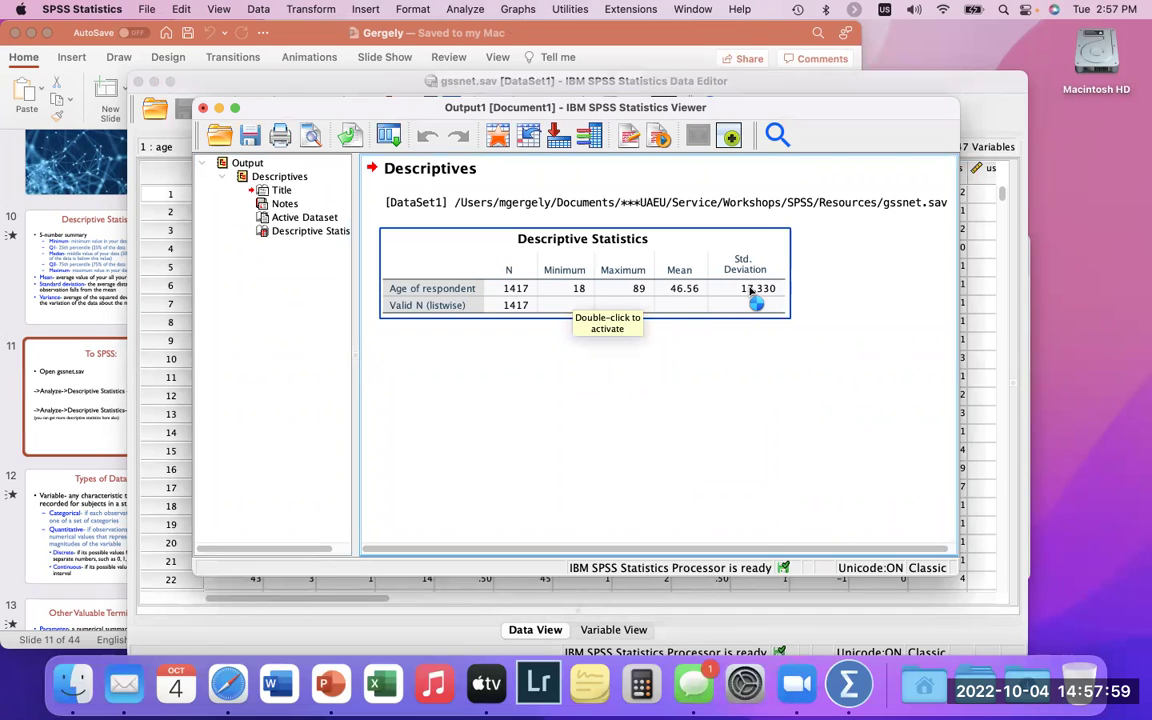
pyautogui.click(738, 371)
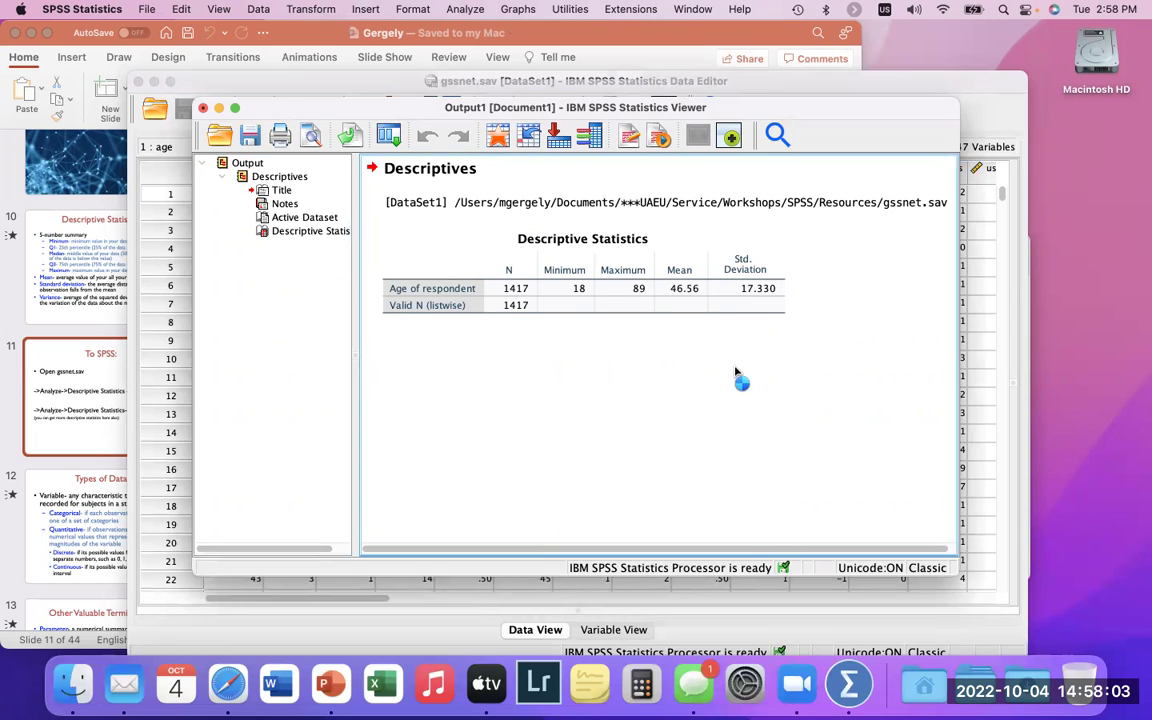
# - Reopen the Descriptives analysis and replace Age of respondent with Number of hours worked last week
pyautogui.click(462, 9)
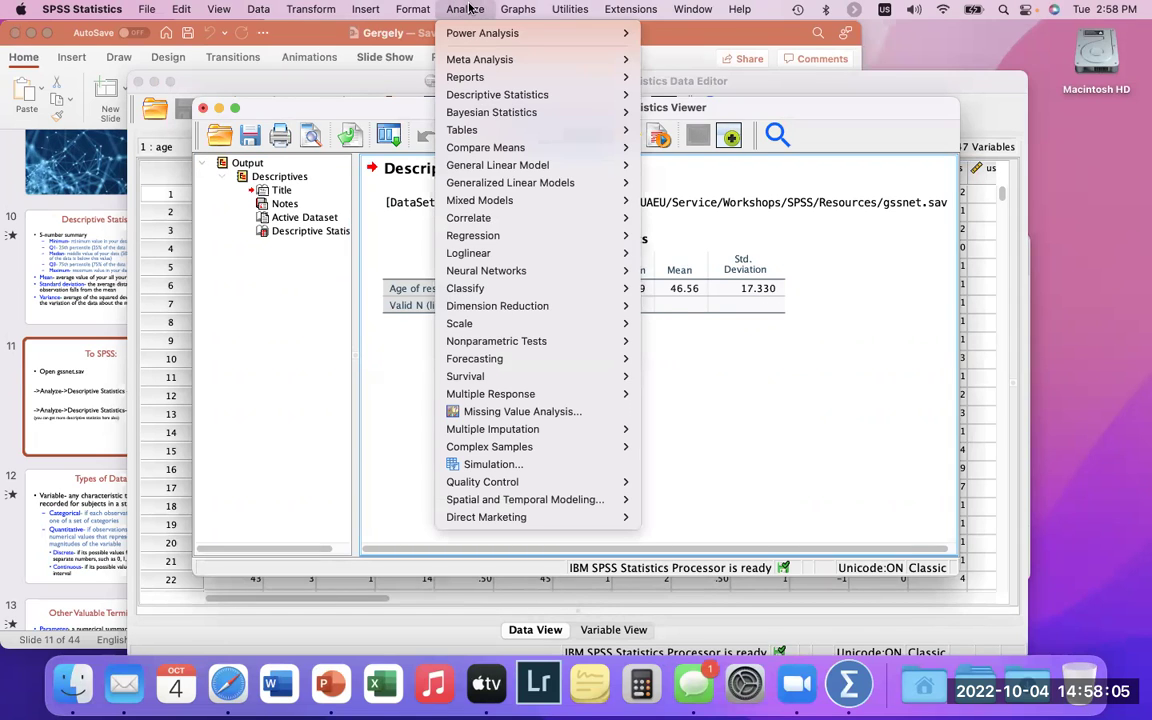
pyautogui.click(468, 9)
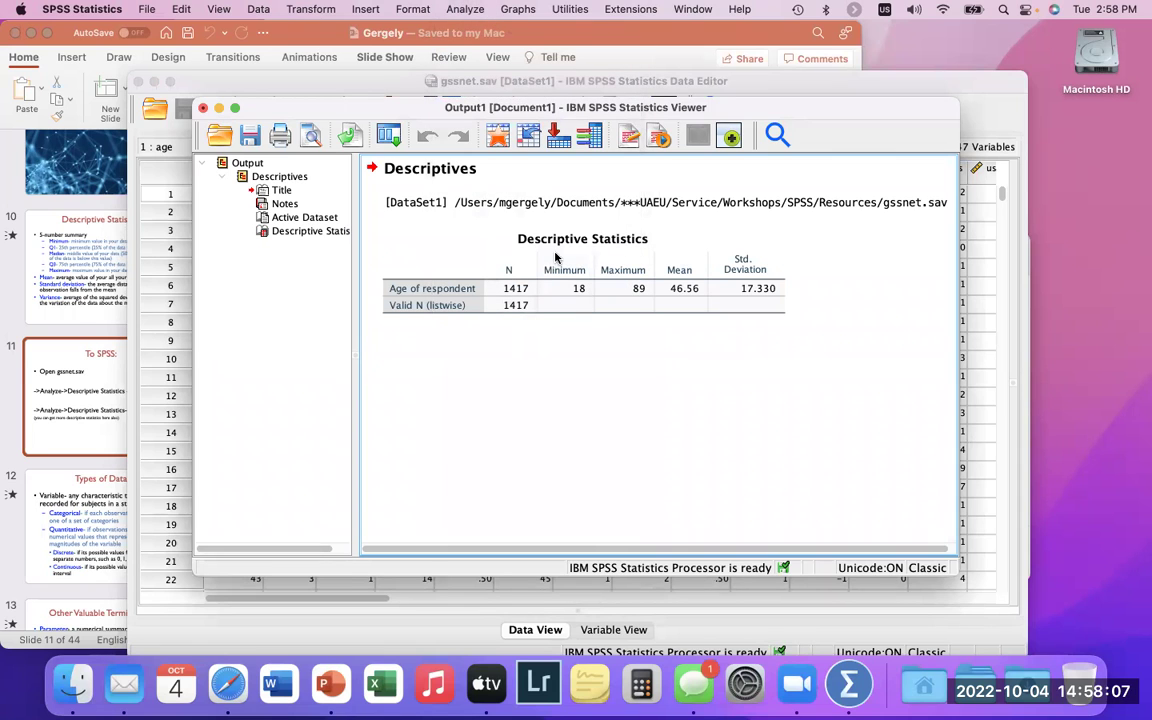
pyautogui.click(465, 9)
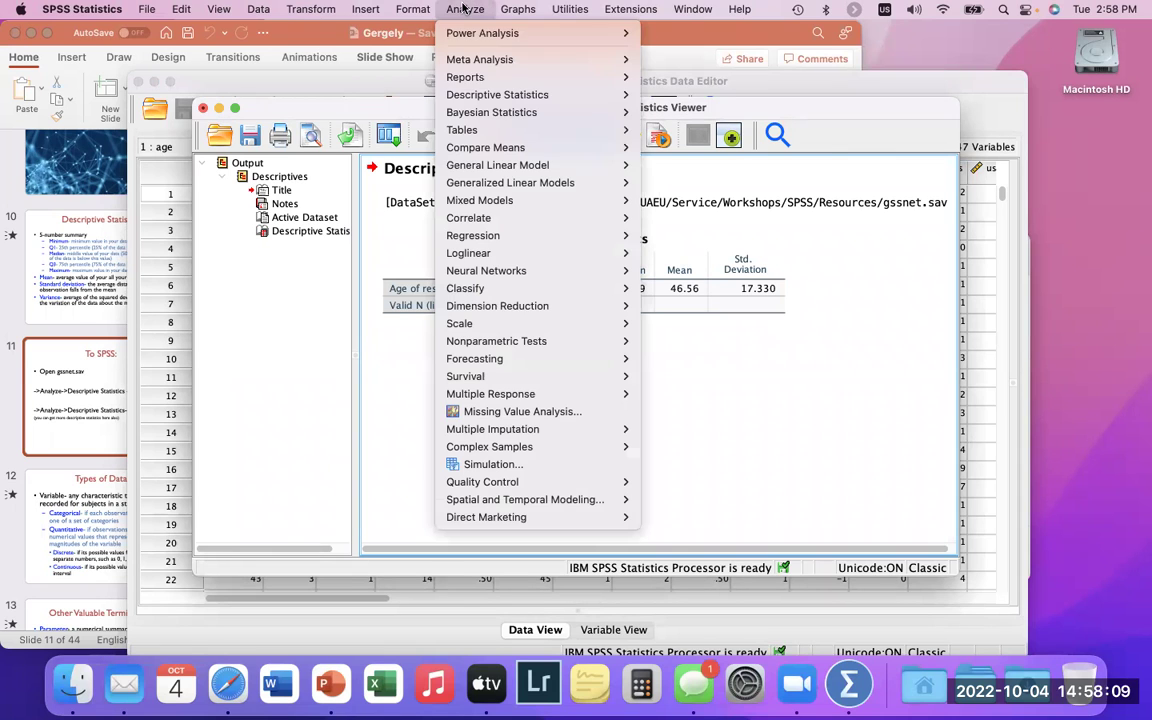
pyautogui.moveTo(590, 94)
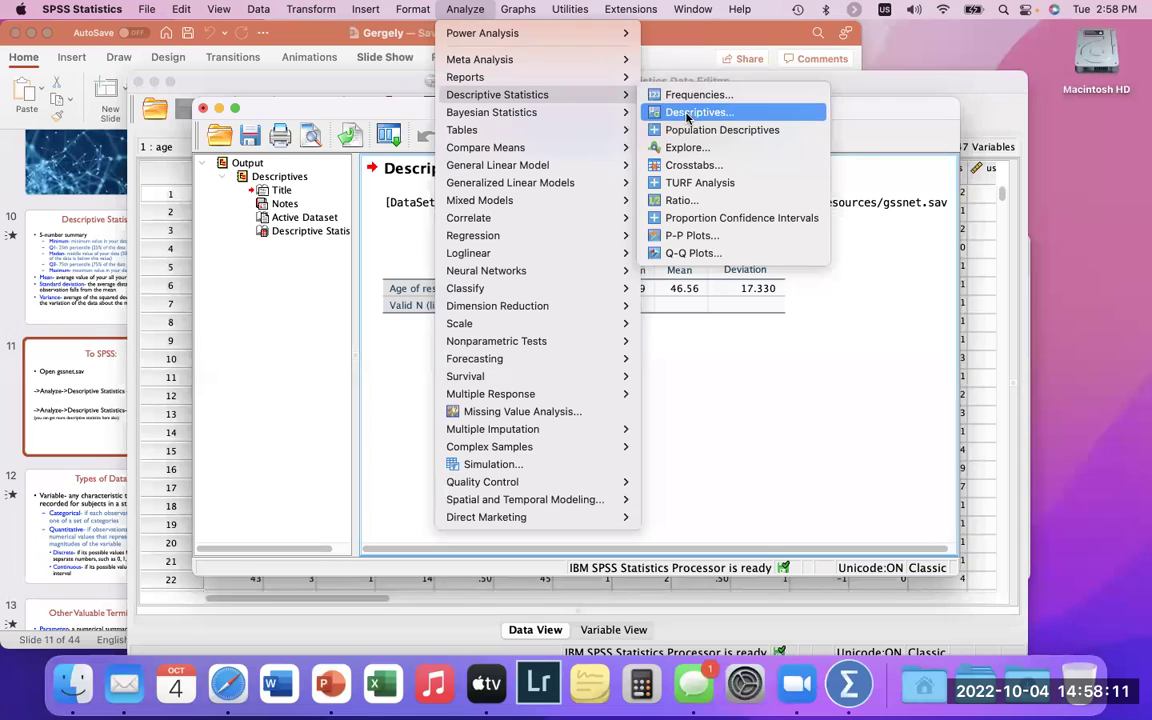
pyautogui.click(687, 117)
pyautogui.scroll(-1, 458, 325)
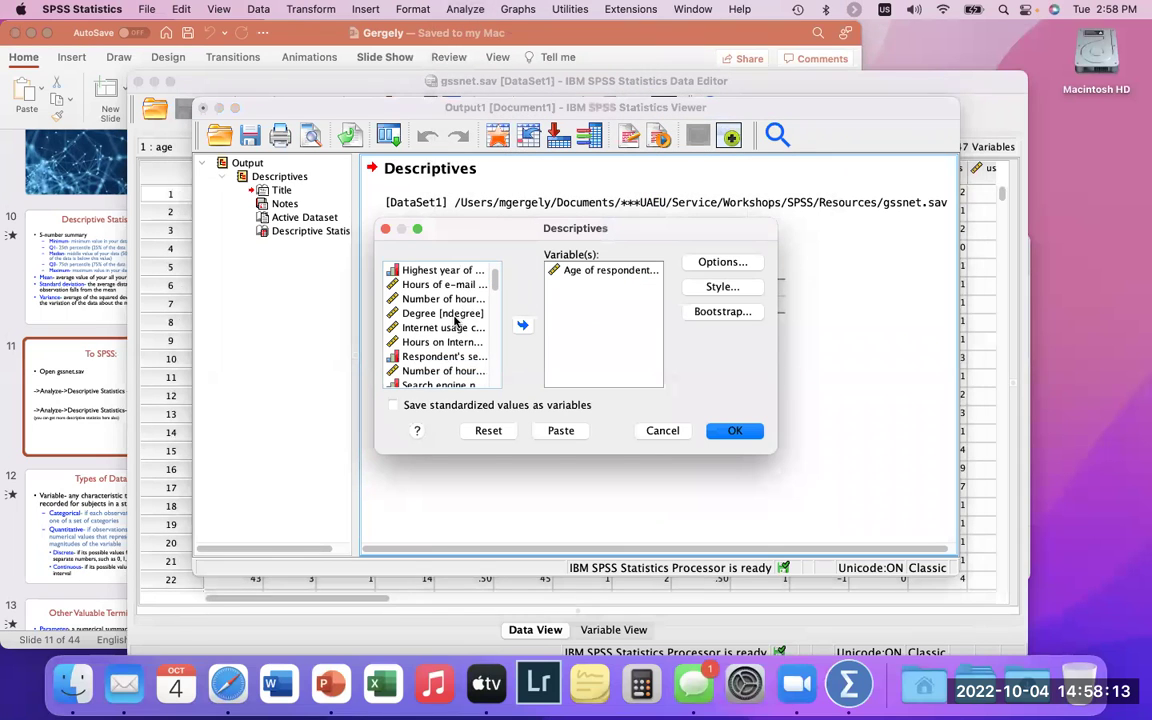
pyautogui.scroll(1, 464, 310)
pyautogui.click(478, 313)
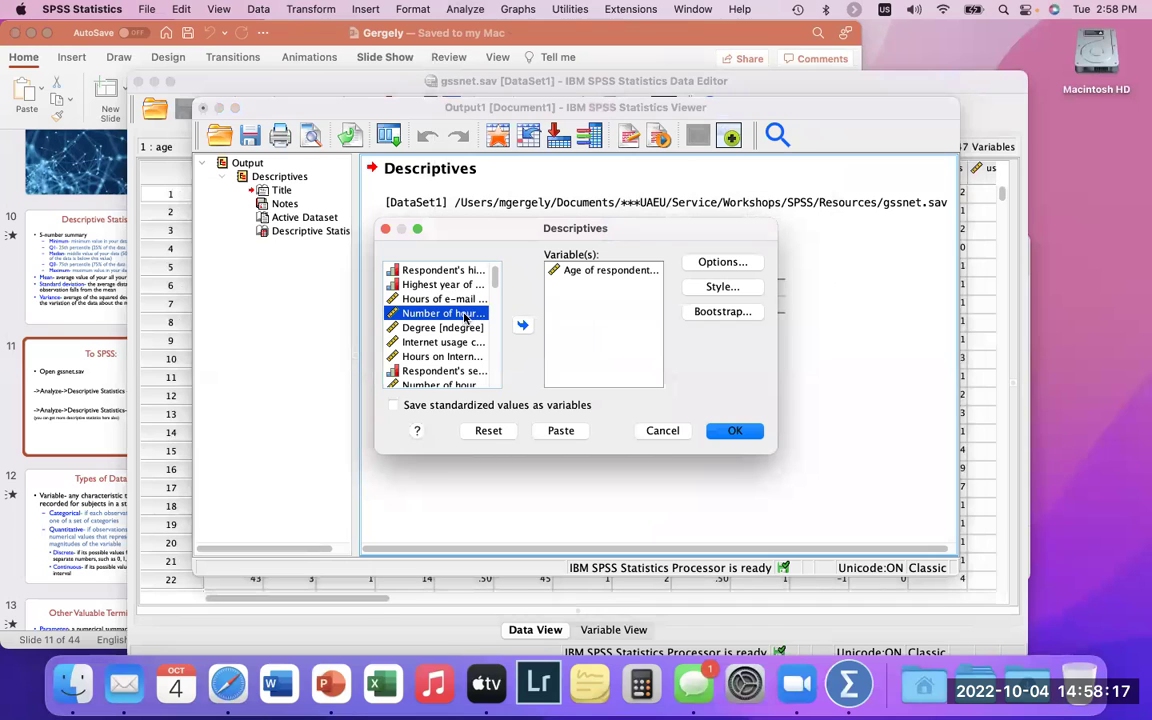
pyautogui.click(519, 326)
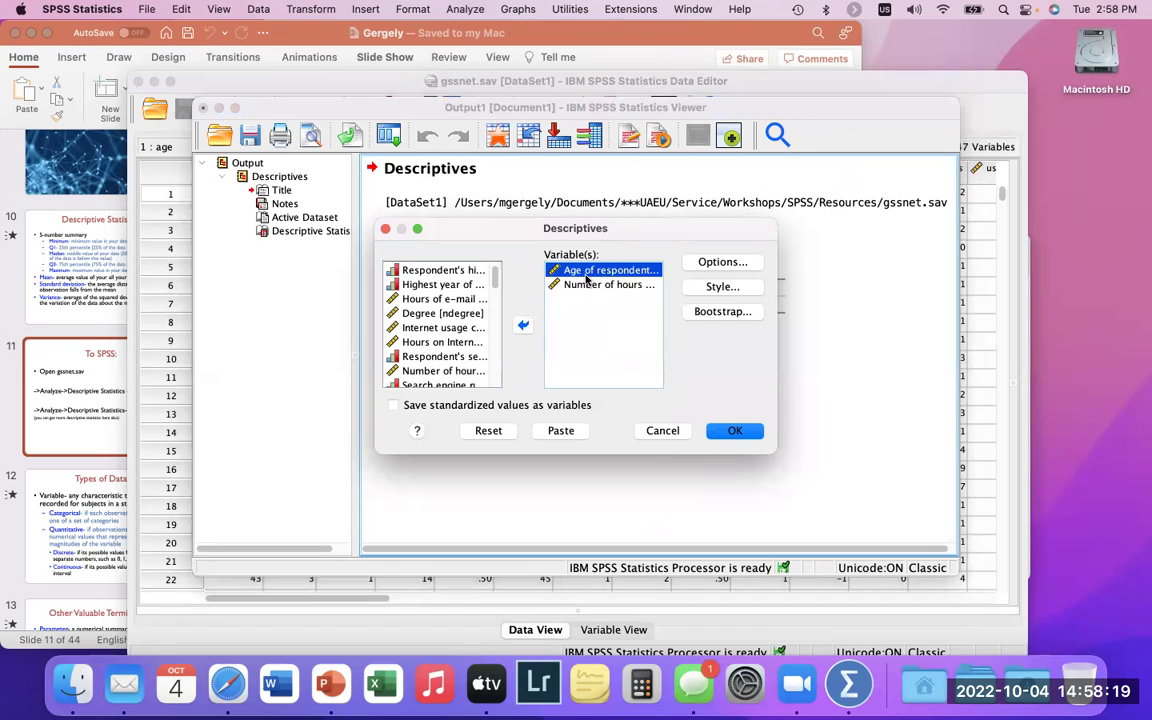
pyautogui.click(519, 326)
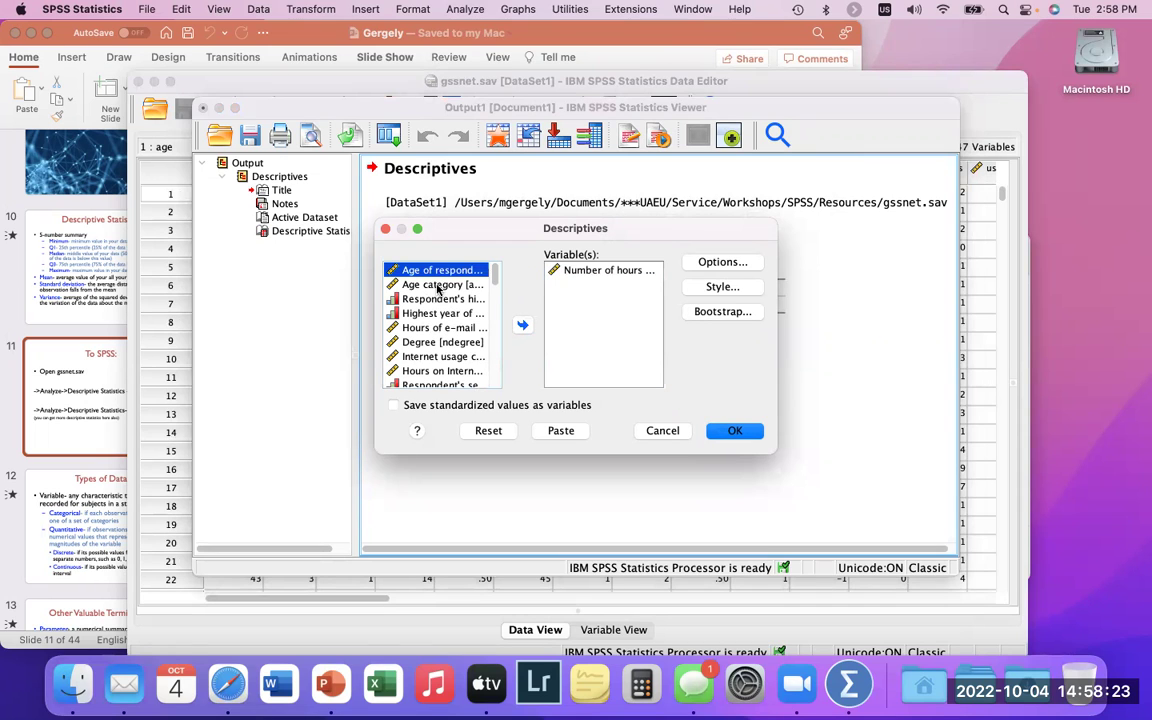
# - Add Hours of e-mail per week for Internet users [emailhrs] to the variables and run the Descriptives analysis
pyautogui.scroll(-2, 437, 288)
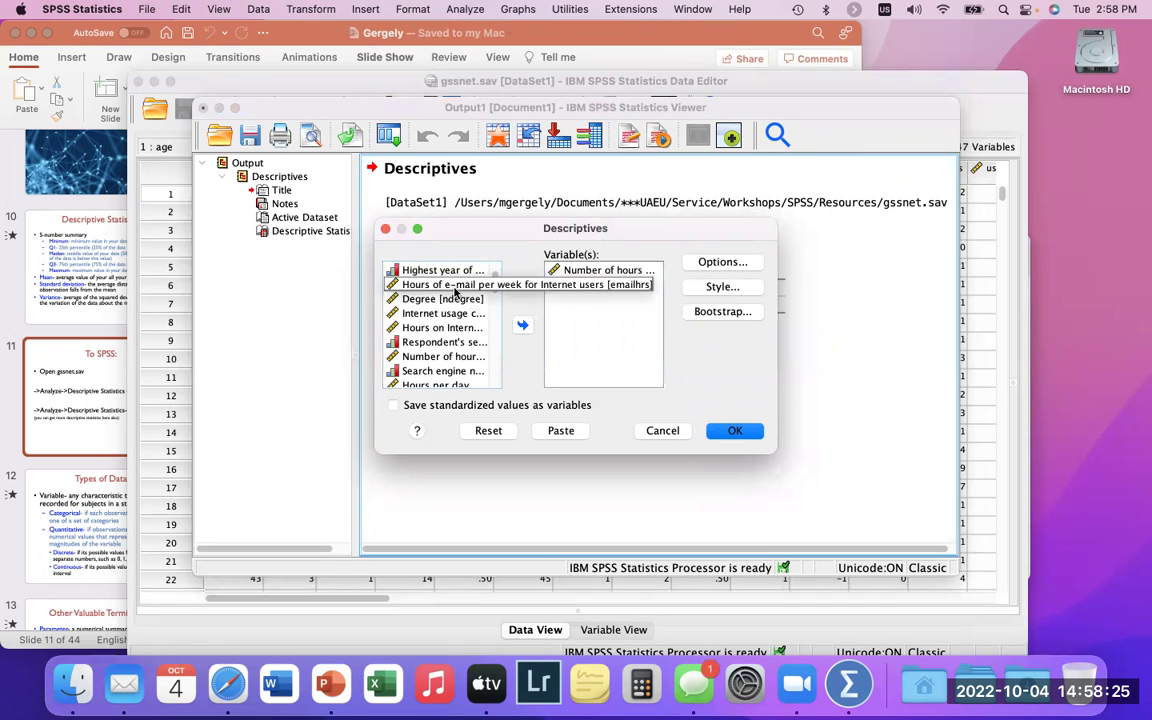
pyautogui.click(456, 288)
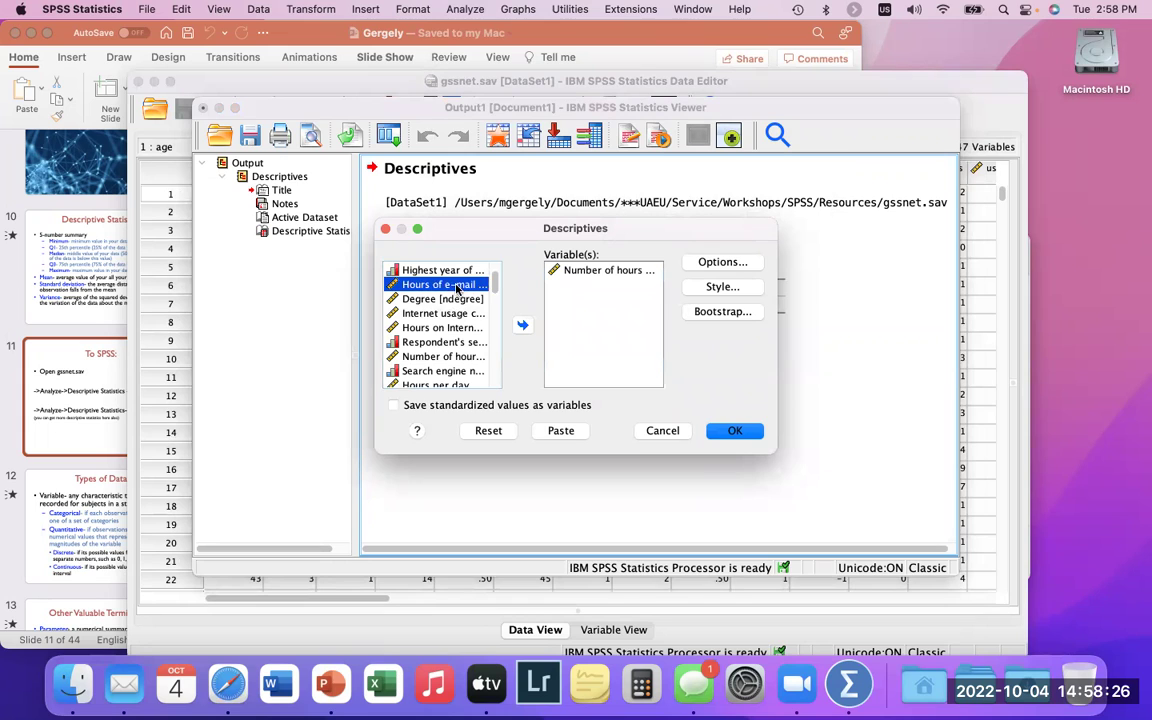
pyautogui.click(521, 326)
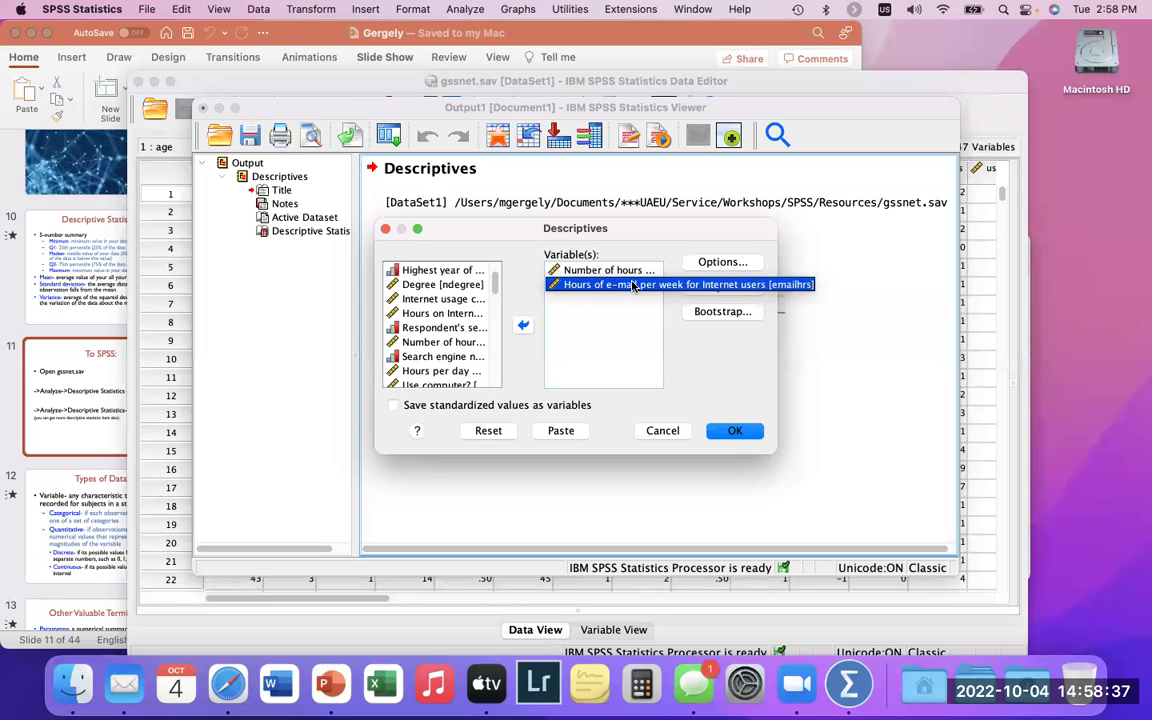
pyautogui.click(734, 430)
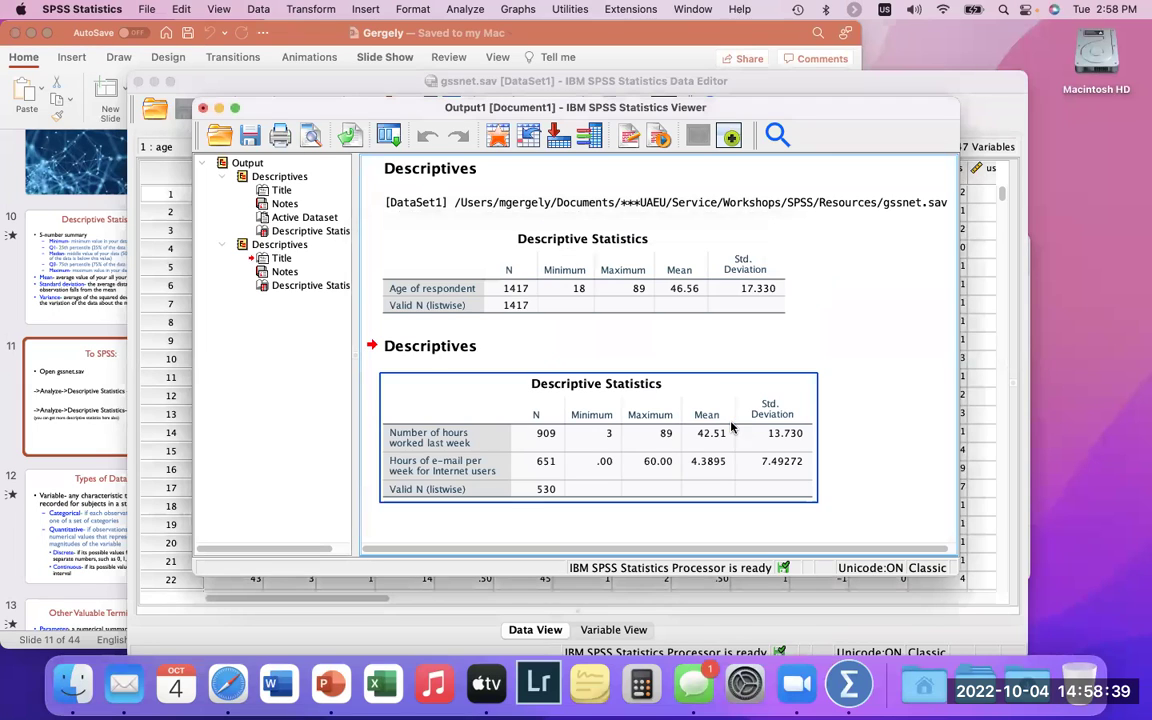
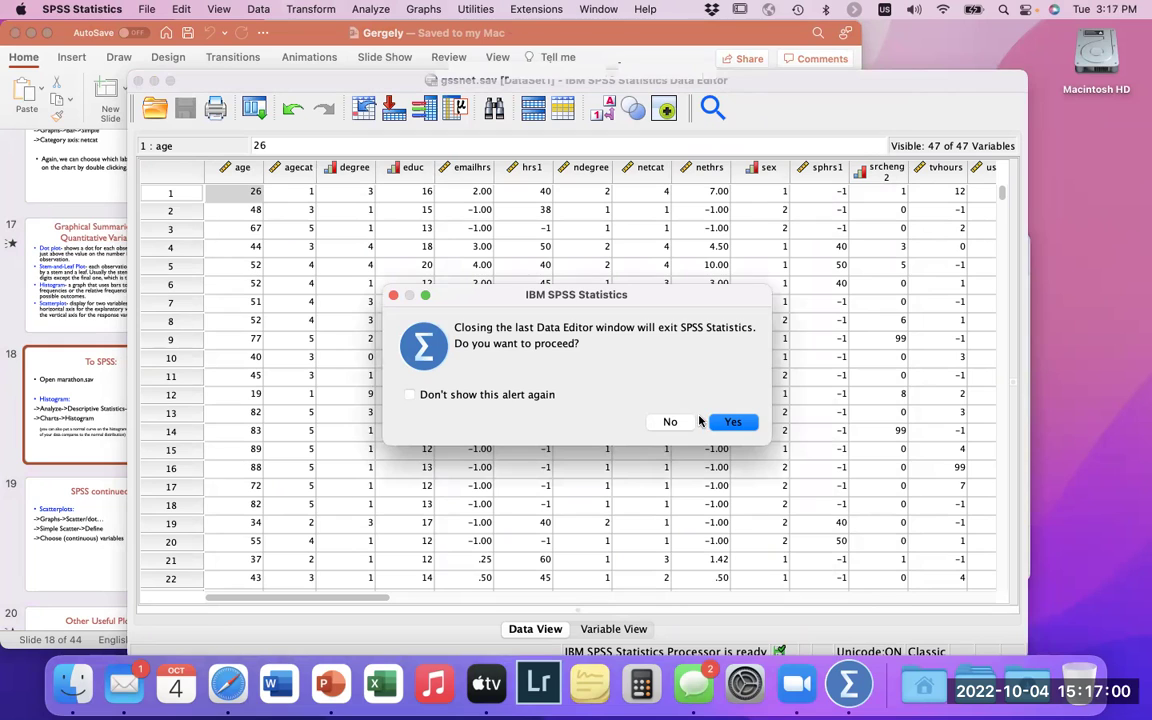
# - Decline exiting SPSS and open marathon.sav from the Resources folder in Finder, minimizing the width of all string variables
pyautogui.click(682, 421)
pyautogui.hotkey('ctrl', 'Up')
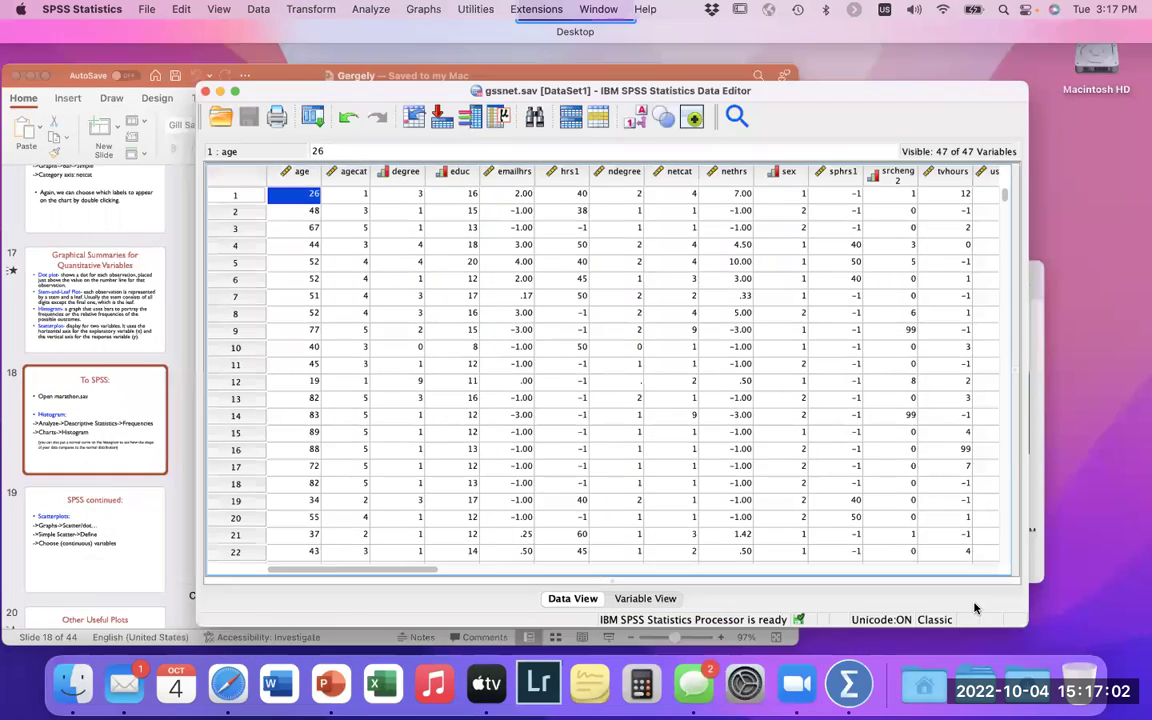
pyautogui.click(977, 523)
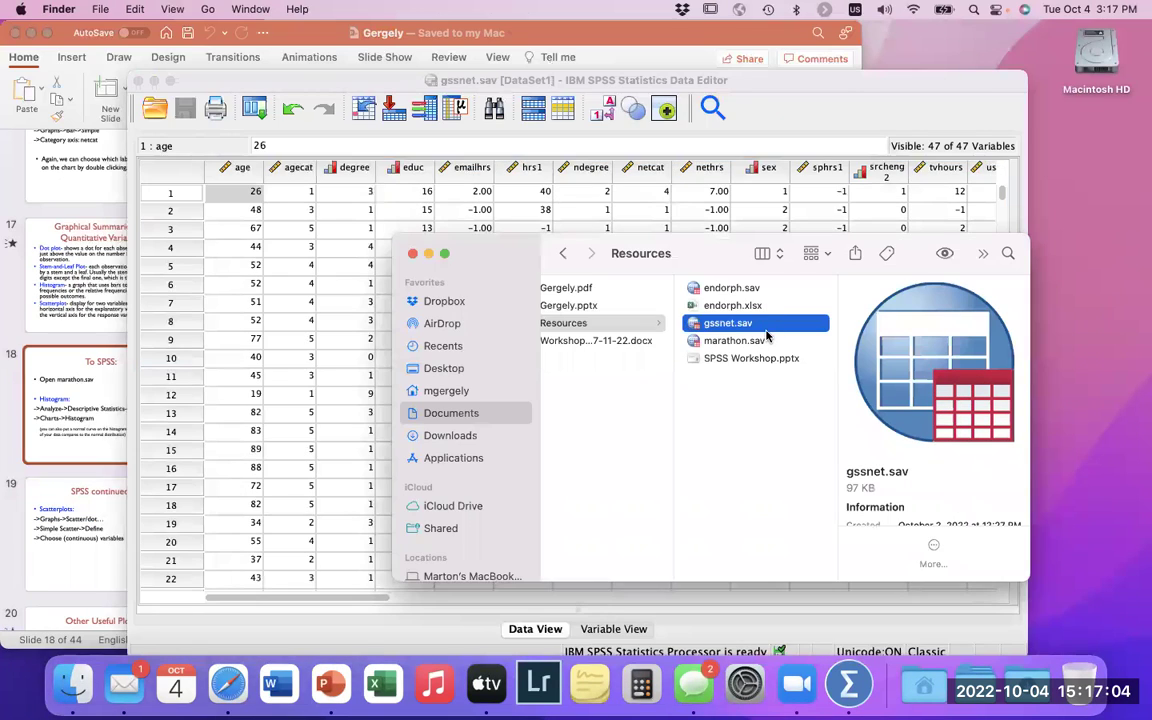
pyautogui.doubleClick(761, 341)
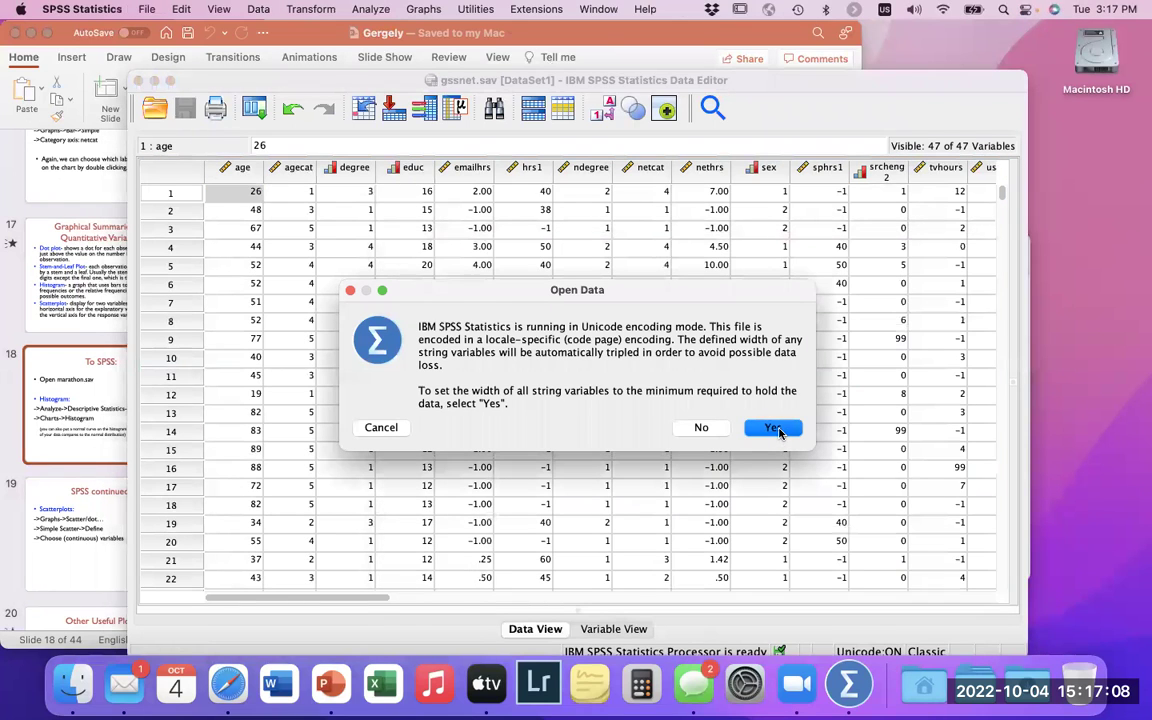
pyautogui.click(773, 428)
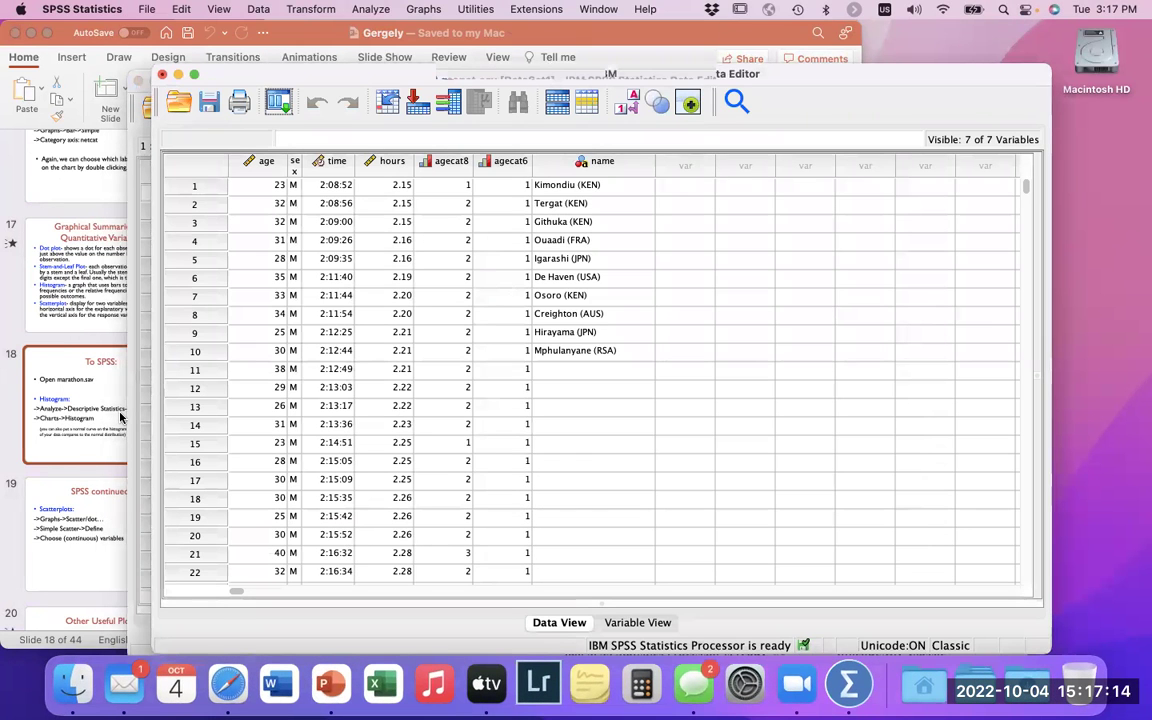
# - Check the histogram instructions on the PowerPoint slide, return to SPSS and examine the marathon.sav cases down to the end of the data
pyautogui.click(120, 418)
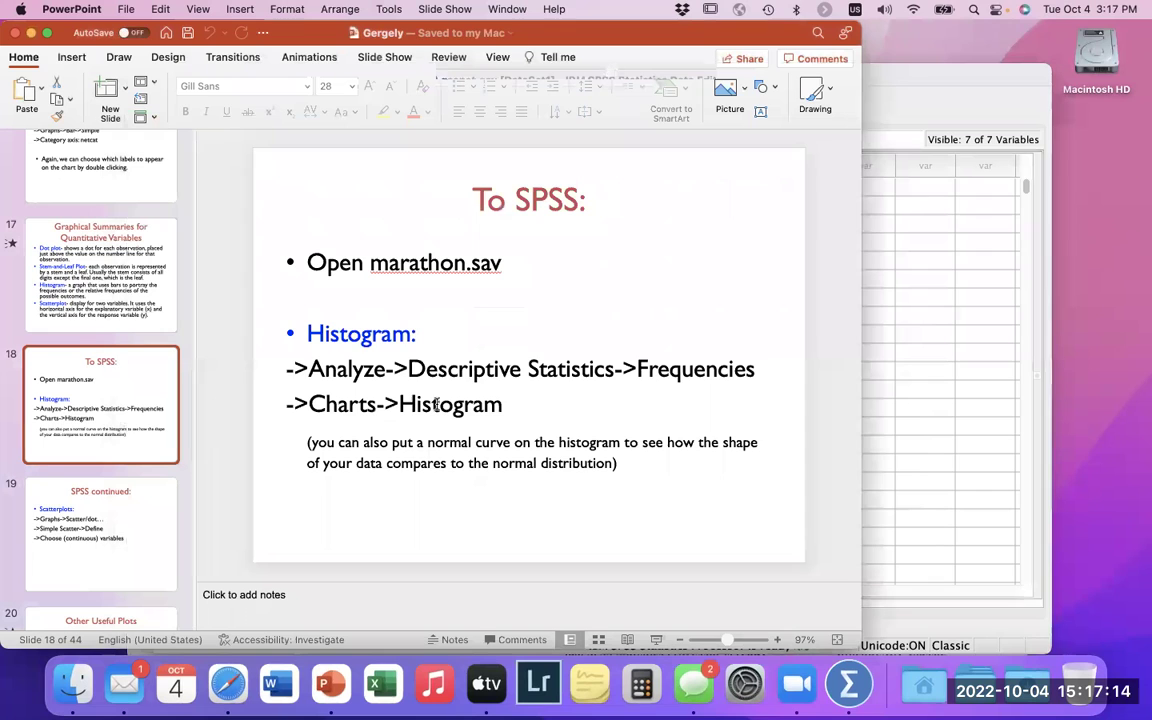
pyautogui.click(999, 355)
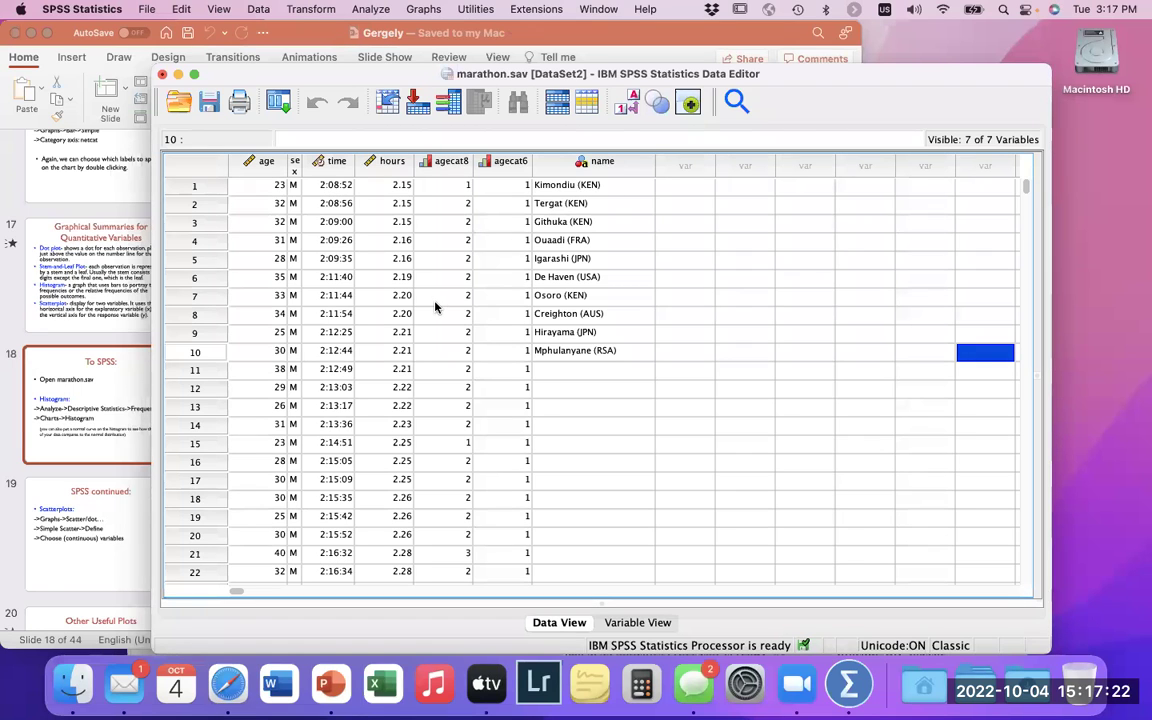
pyautogui.scroll(-20, 435, 307)
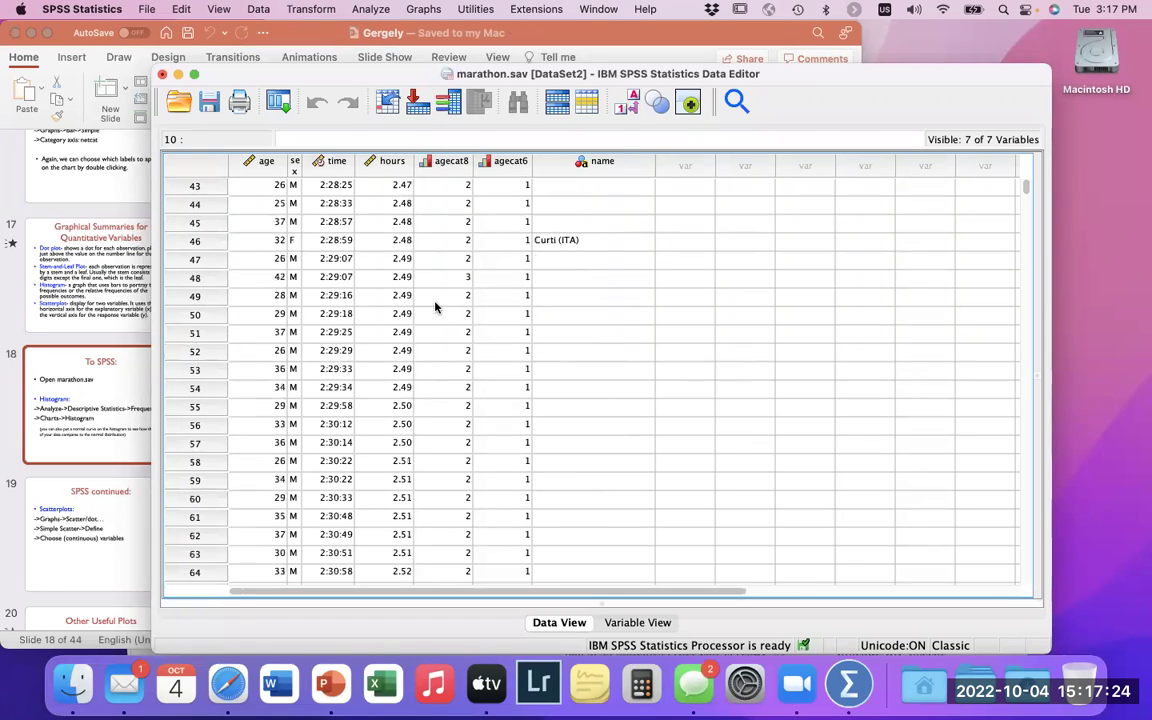
pyautogui.scroll(-20, 435, 307)
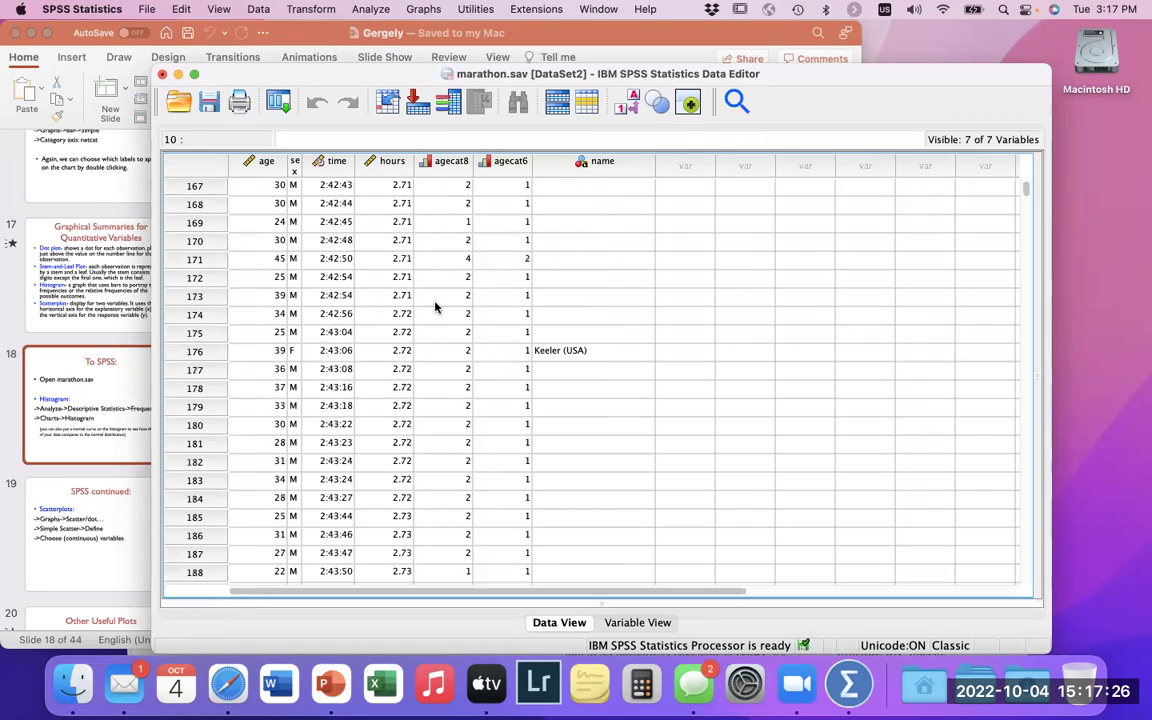
pyautogui.scroll(-20, 435, 307)
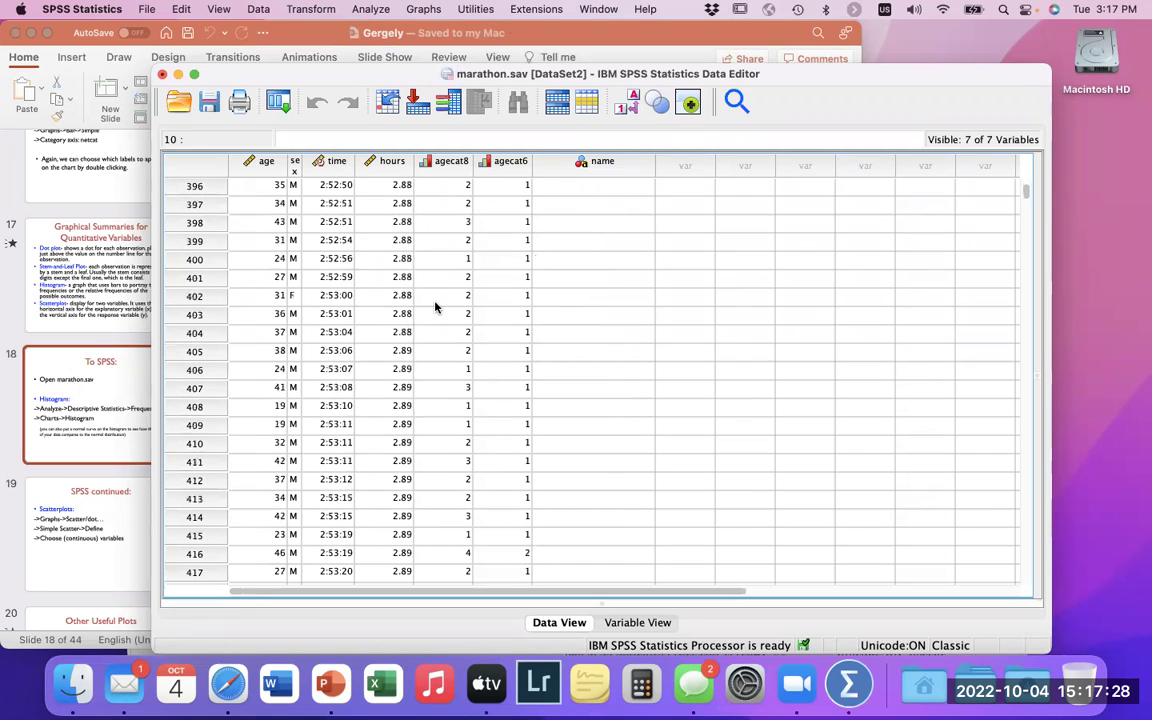
pyautogui.scroll(-6, 435, 307)
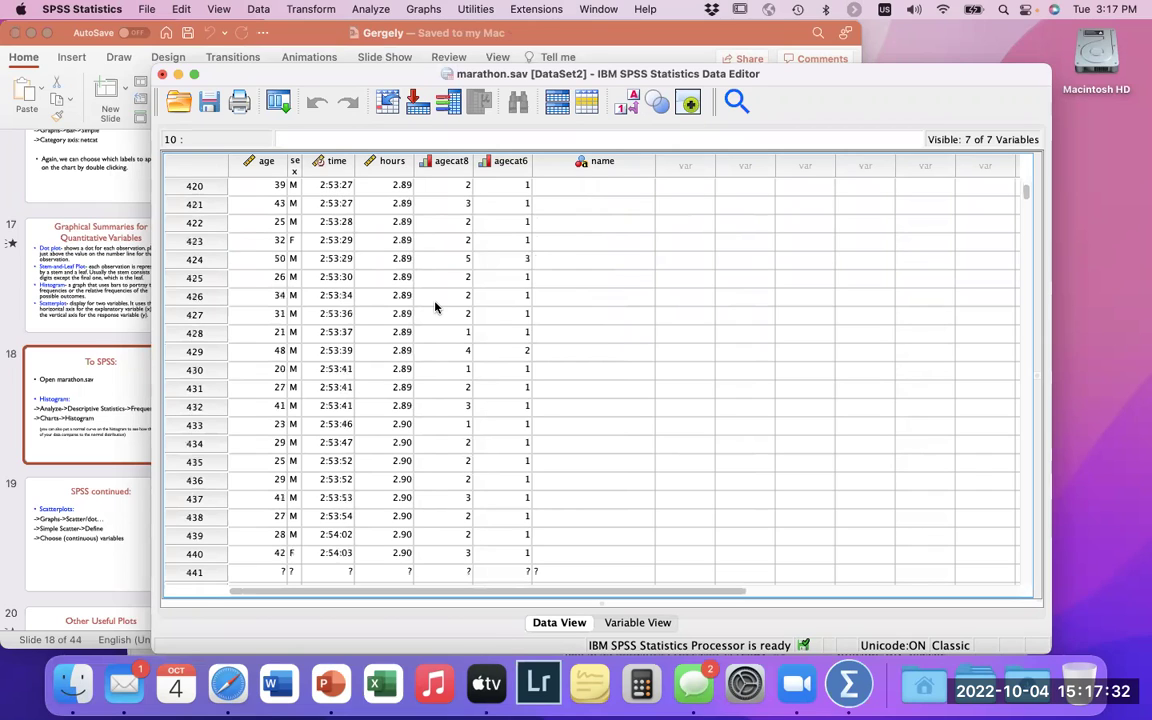
pyautogui.scroll(-20, 435, 307)
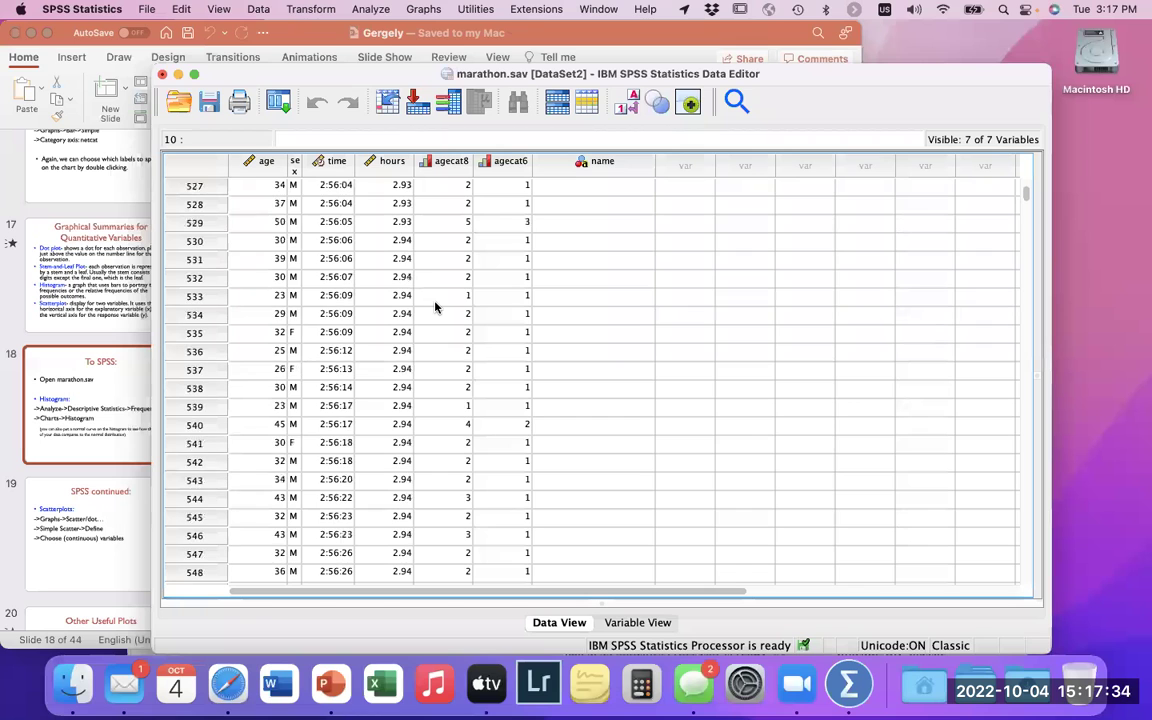
pyautogui.scroll(-20, 958, 547)
pyautogui.scroll(-20, 958, 547)
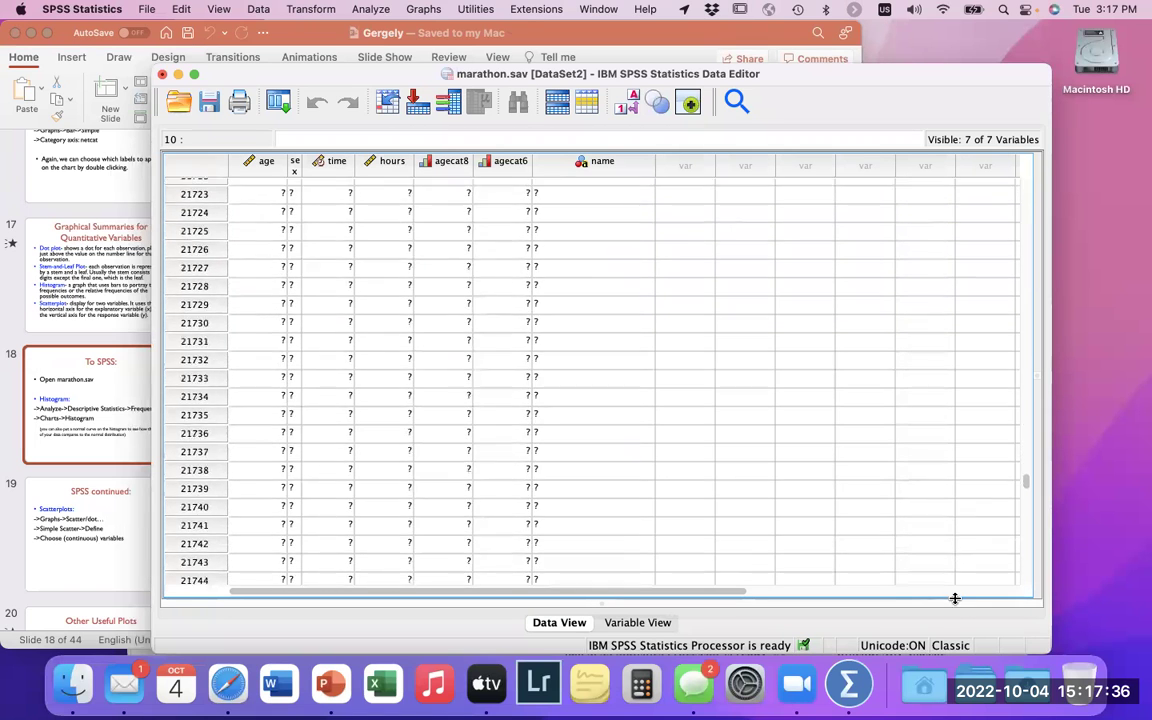
pyautogui.scroll(-10, 954, 590)
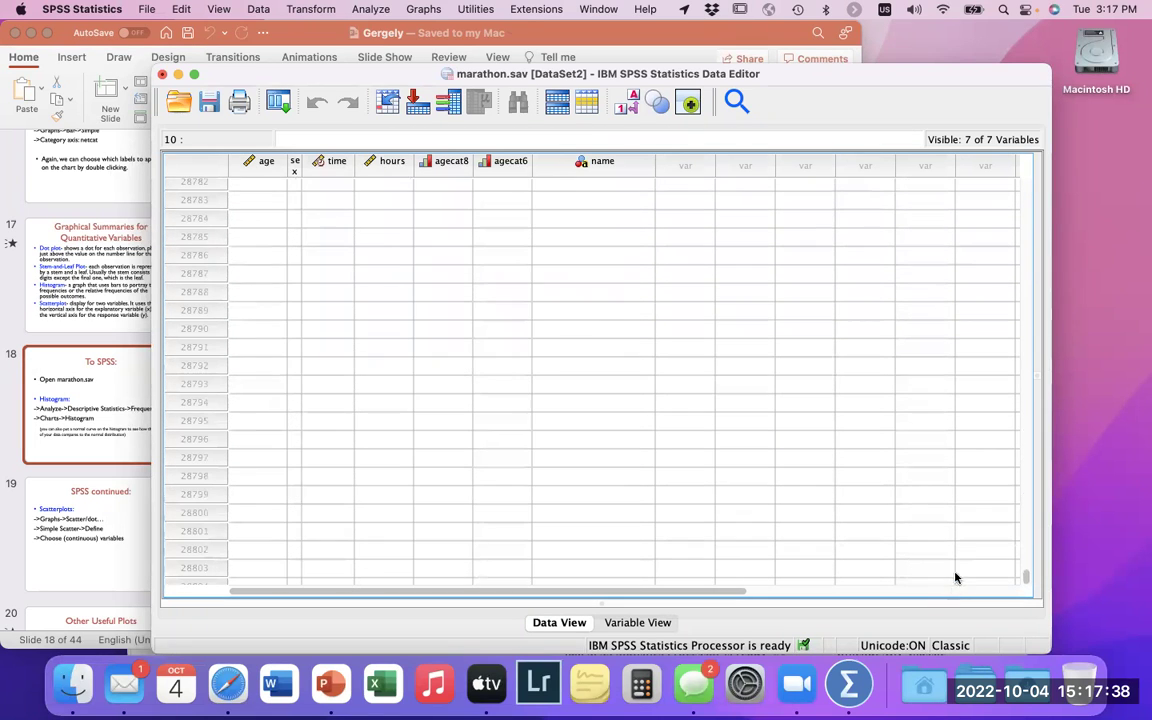
# - Return to the first marathon.sav cases and set up a Descriptives analysis with completion time in hours as its variable
pyautogui.scroll(20, 968, 416)
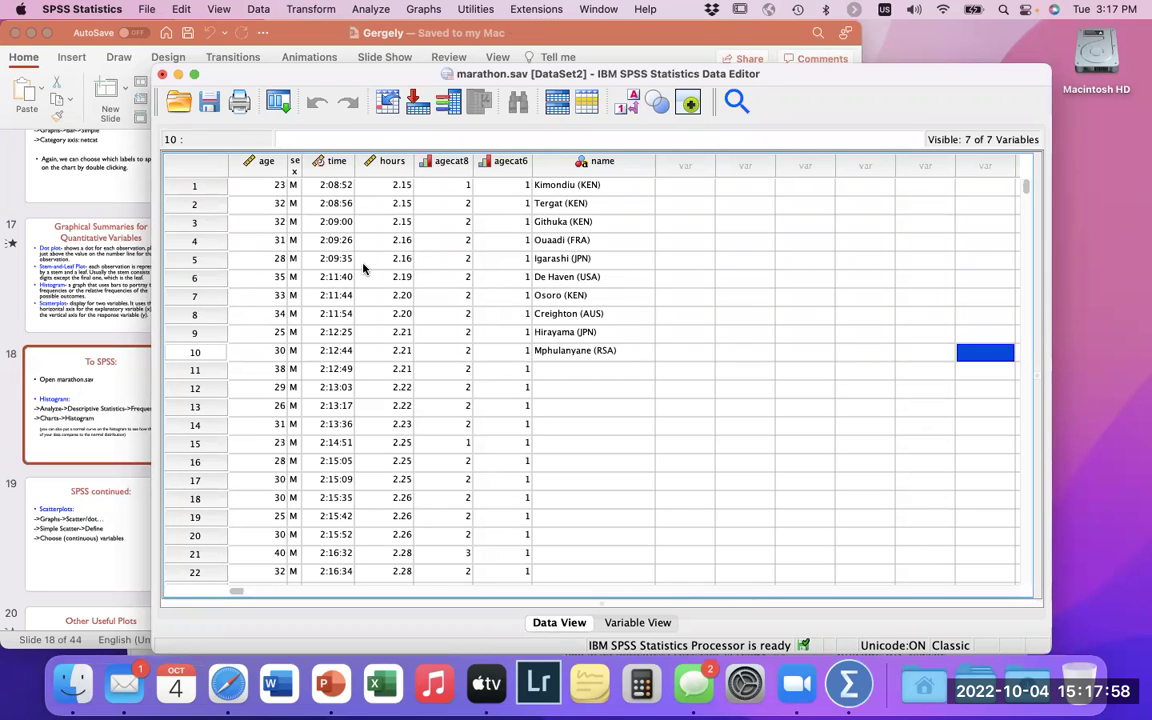
pyautogui.click(423, 9)
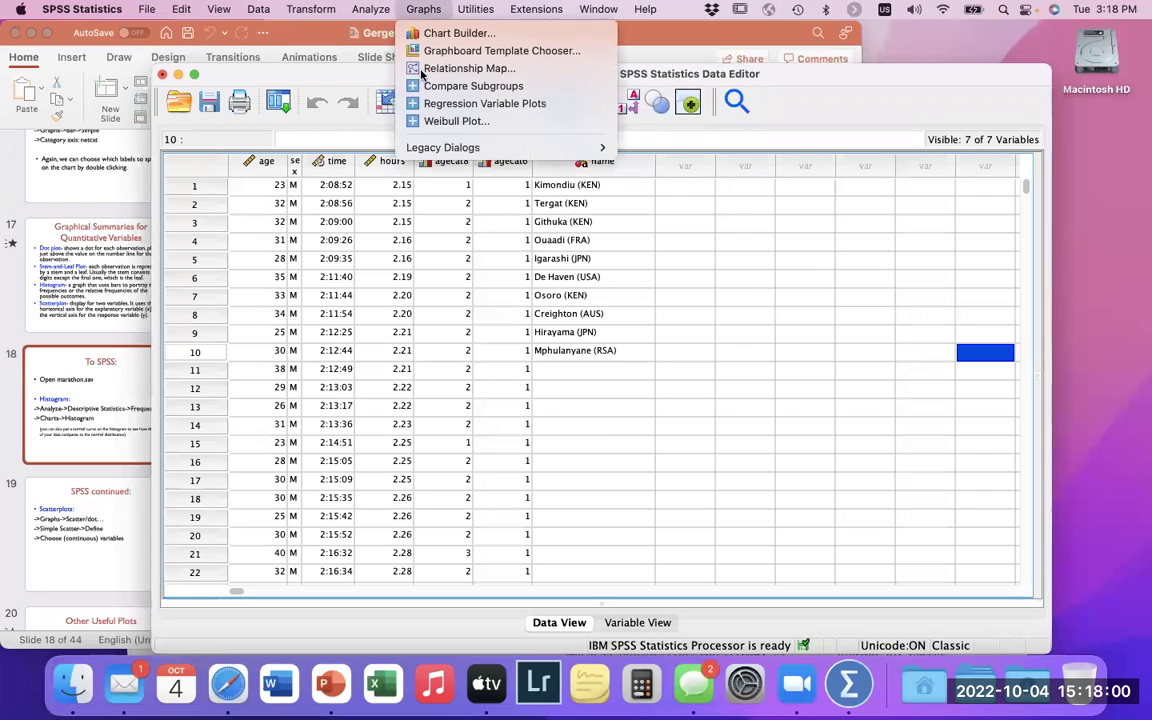
pyautogui.moveTo(428, 146)
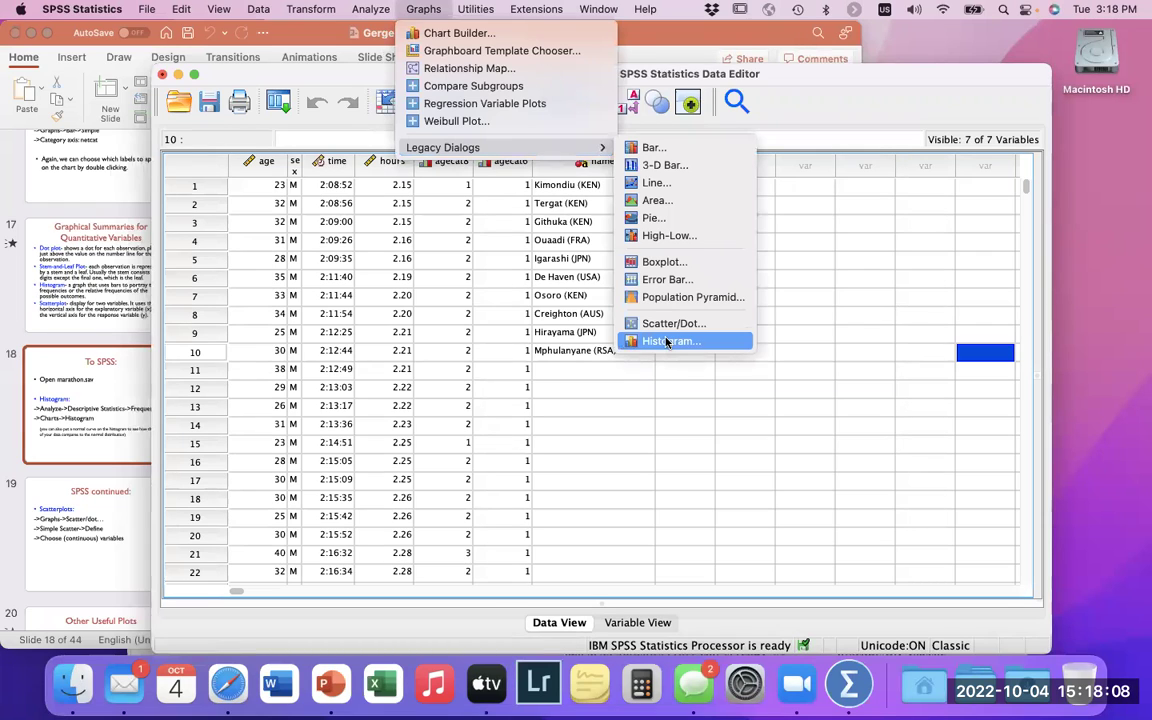
pyautogui.moveTo(370, 9)
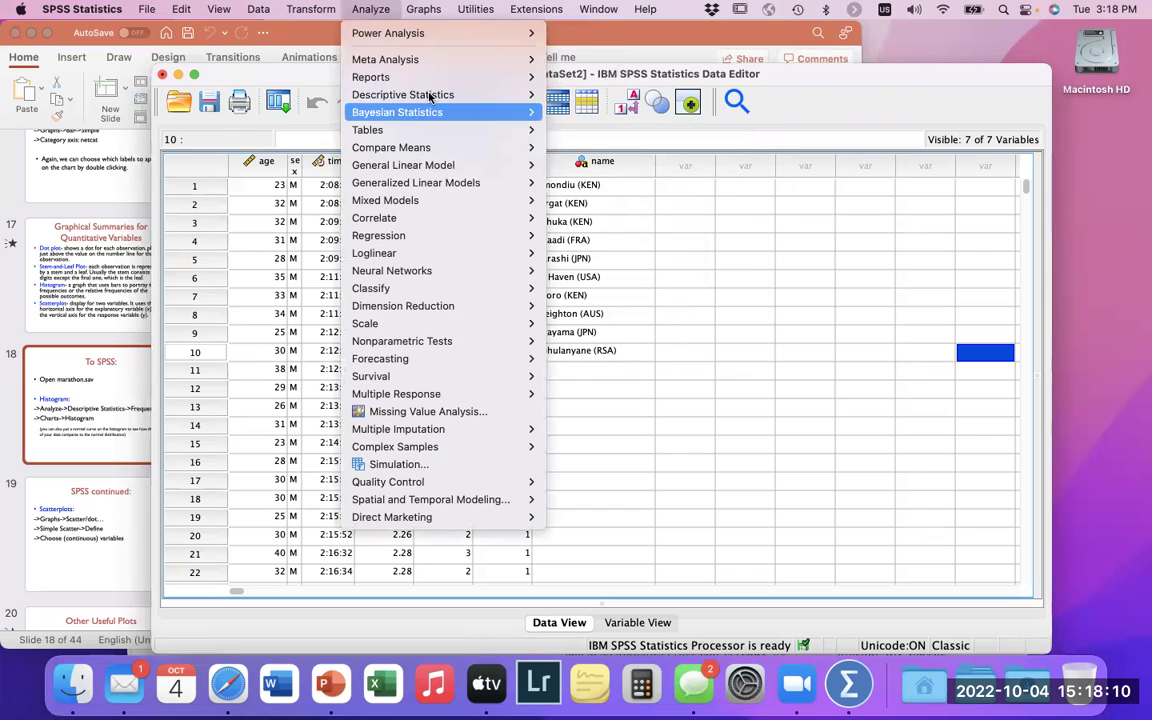
pyautogui.moveTo(432, 96)
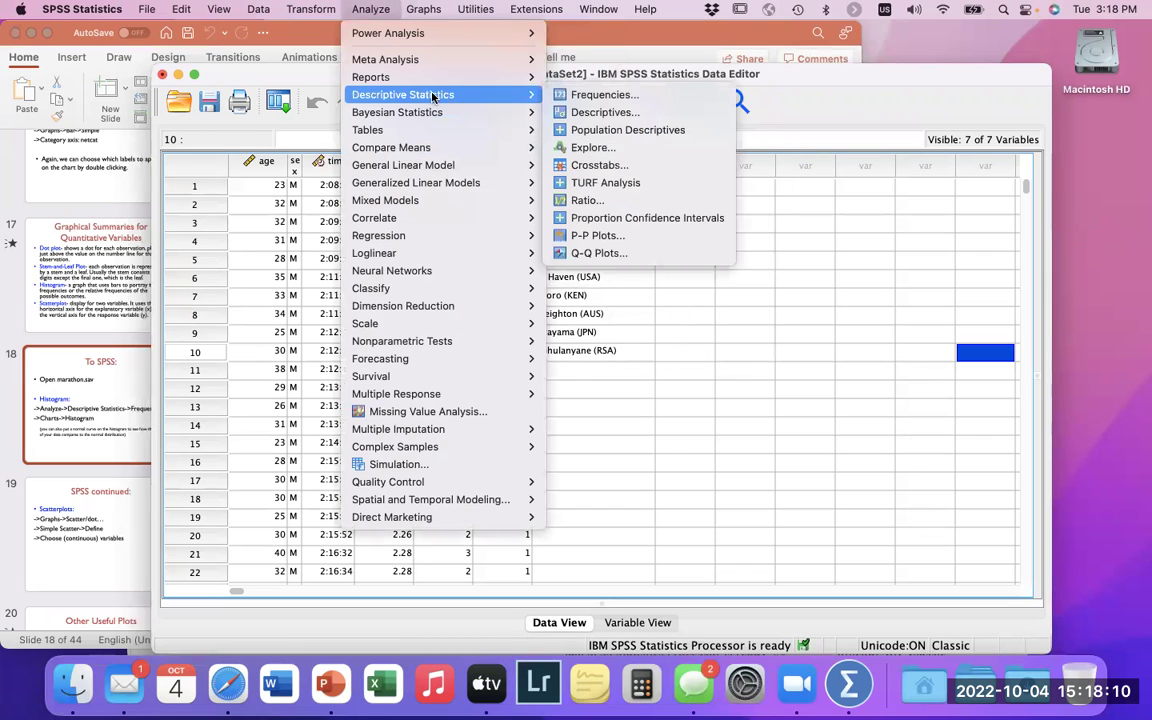
pyautogui.click(601, 111)
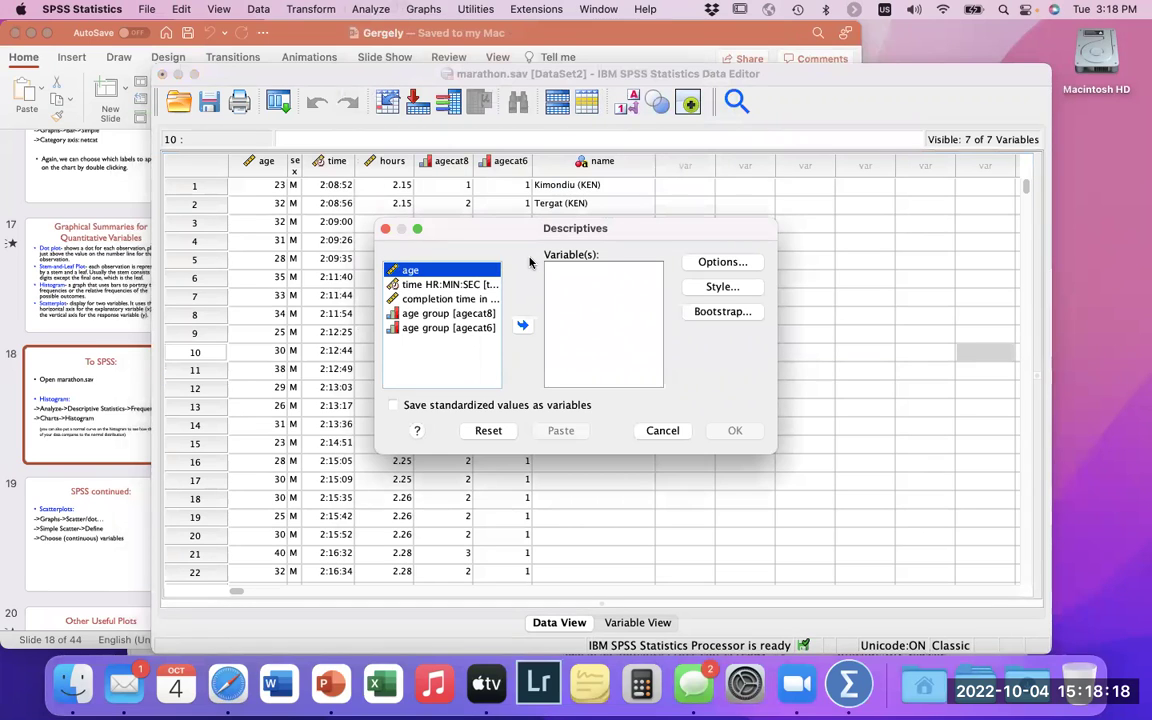
pyautogui.click(450, 298)
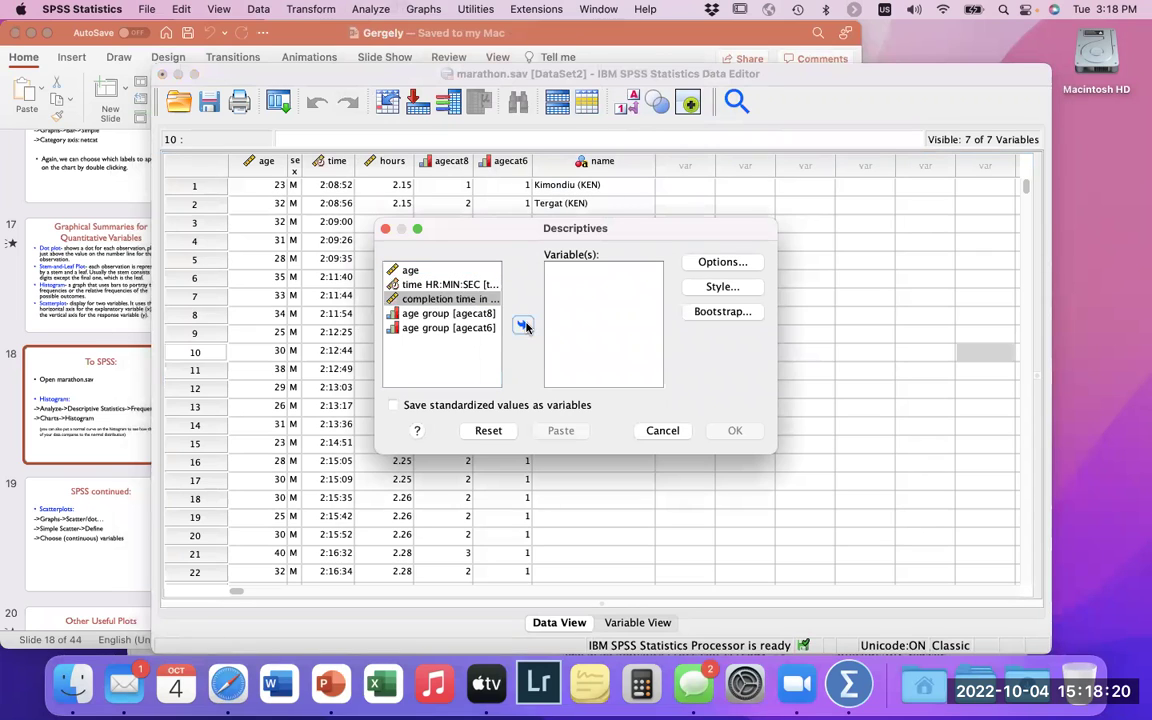
pyautogui.click(523, 326)
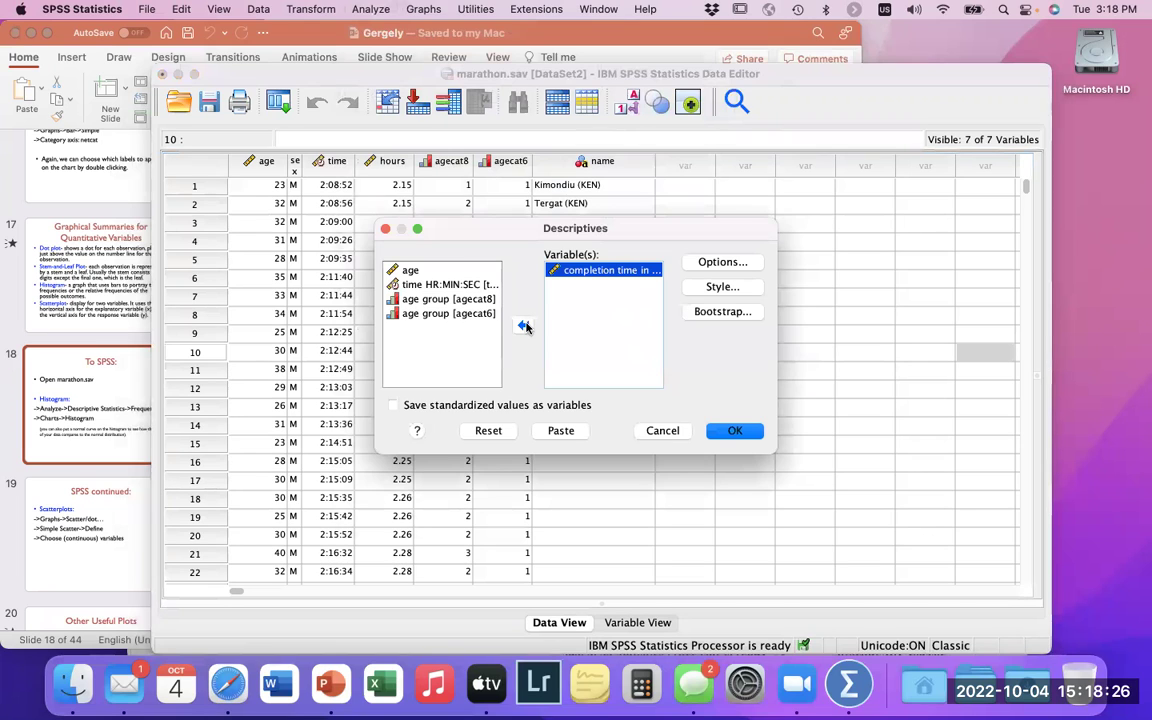
# - Check the statistics options and table style settings of the Descriptives analysis, leaving them at their defaults
pyautogui.click(748, 264)
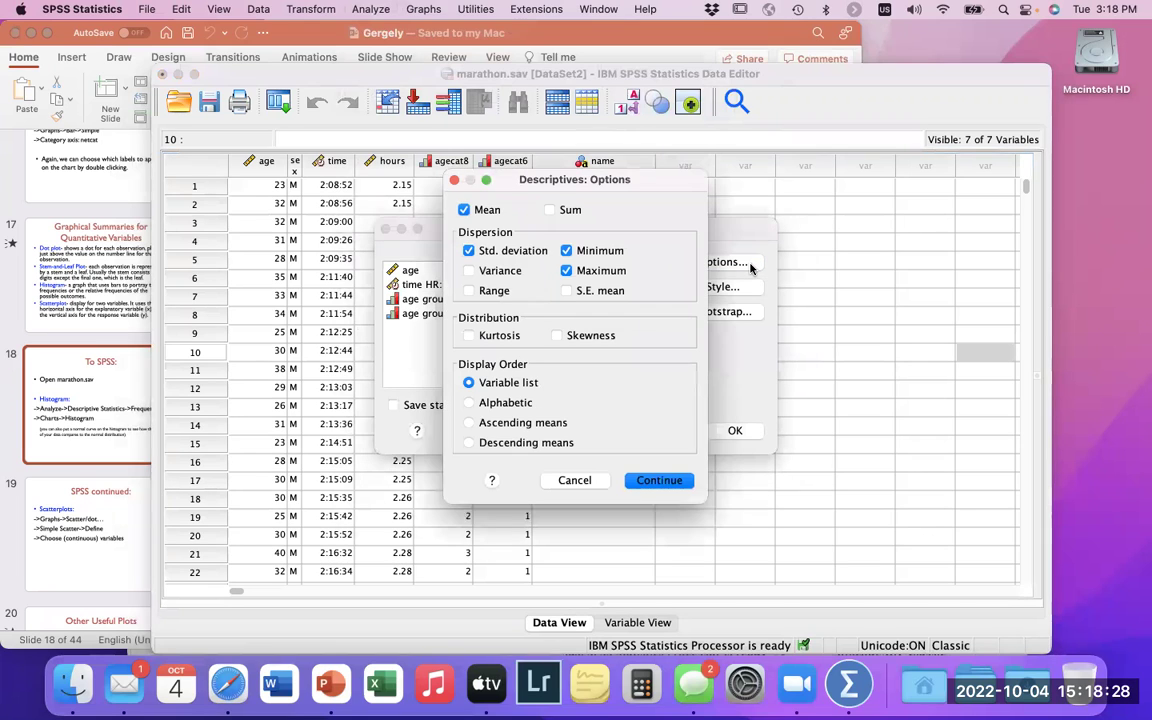
pyautogui.click(575, 481)
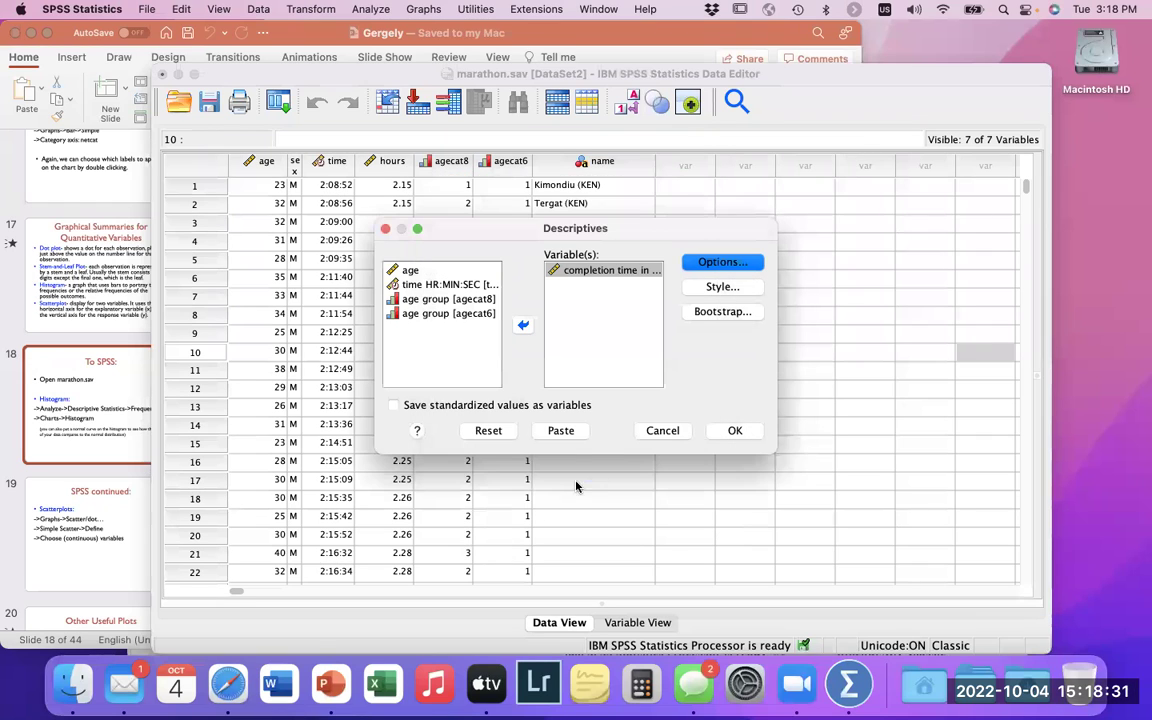
pyautogui.click(722, 288)
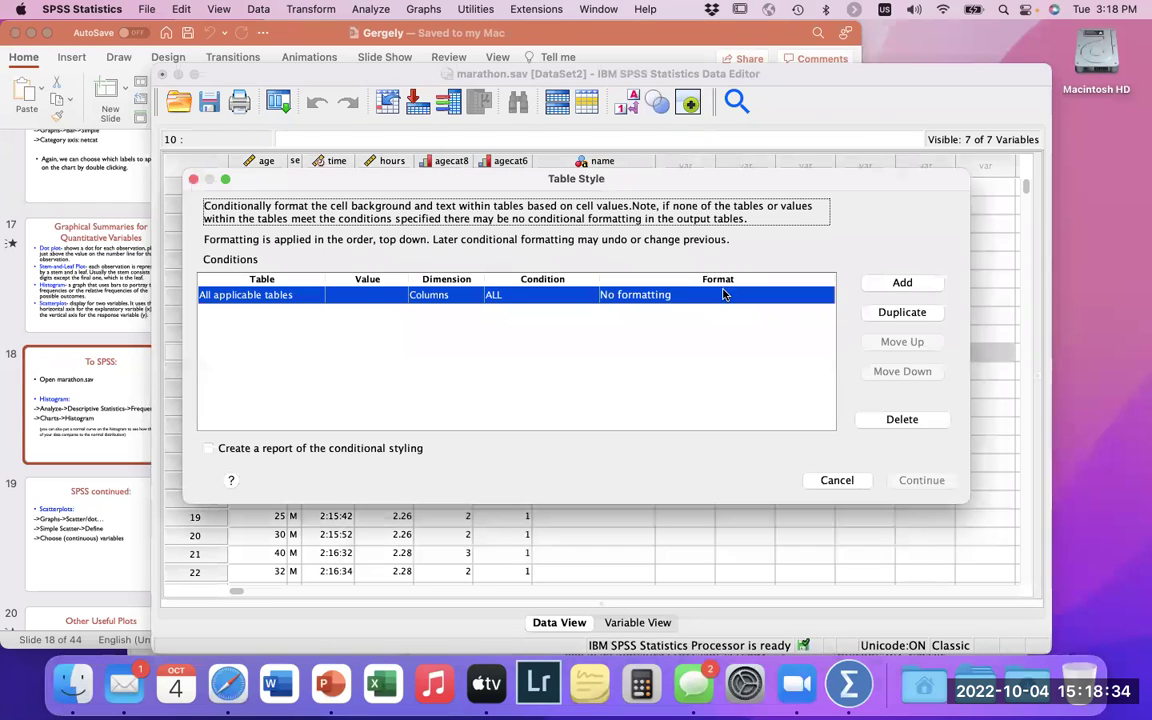
pyautogui.click(836, 479)
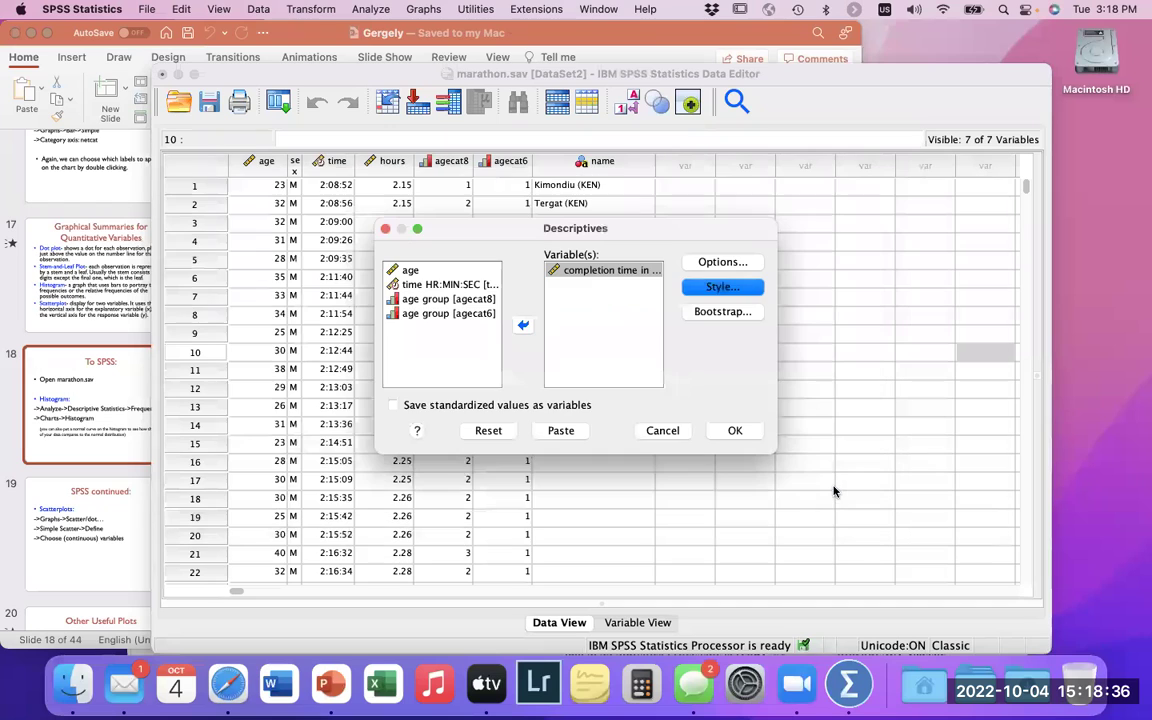
pyautogui.click(735, 263)
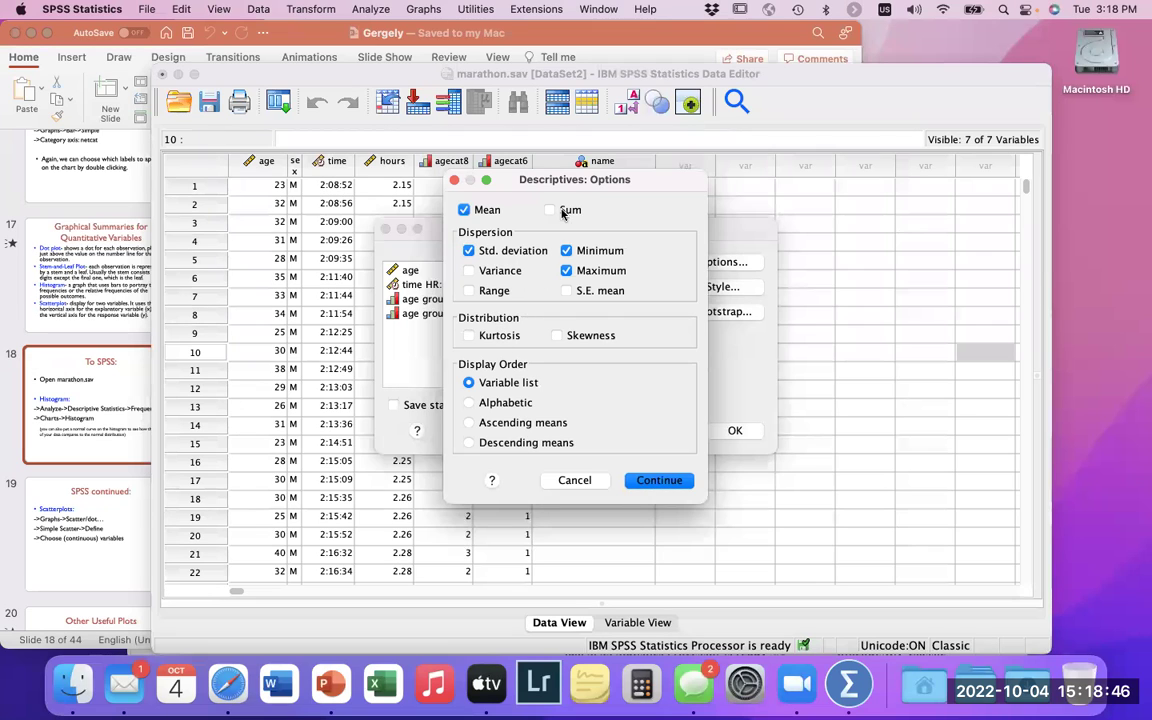
pyautogui.click(662, 482)
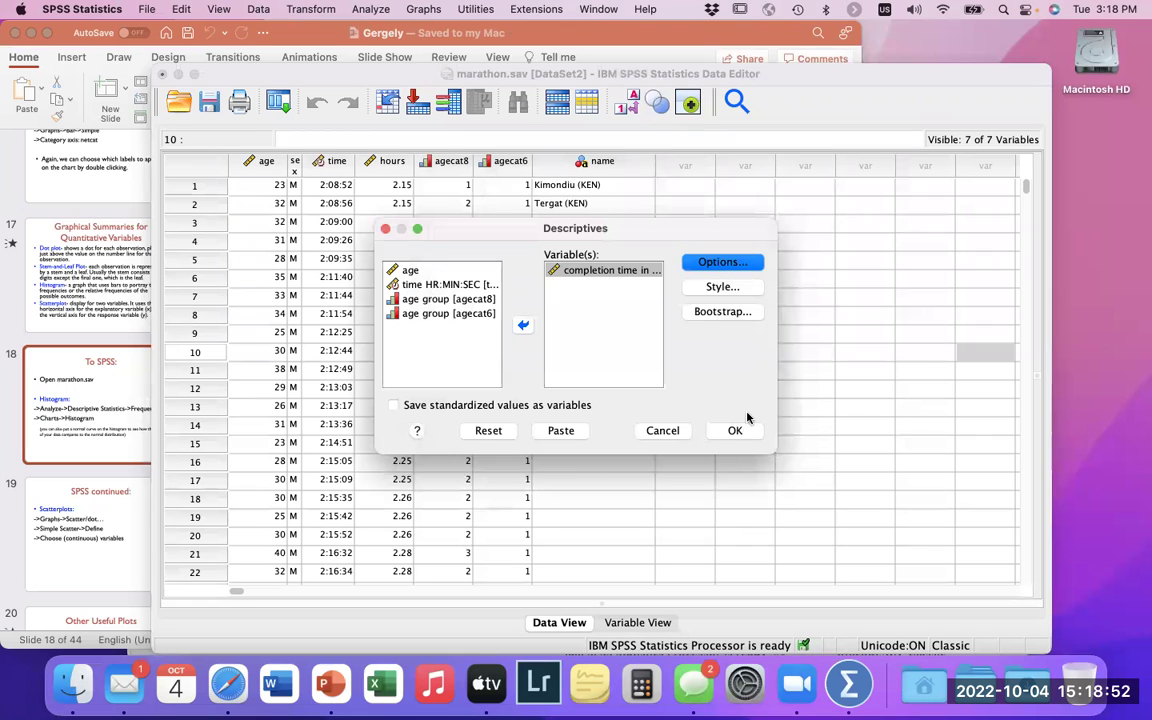
pyautogui.click(713, 290)
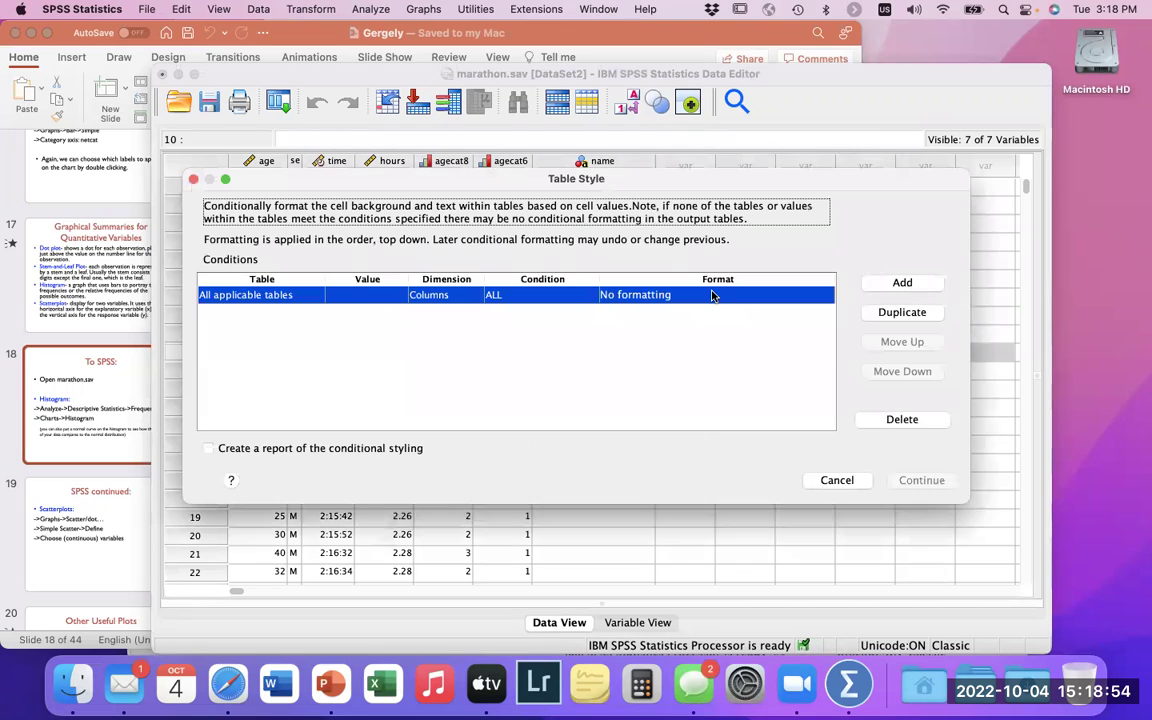
pyautogui.click(837, 480)
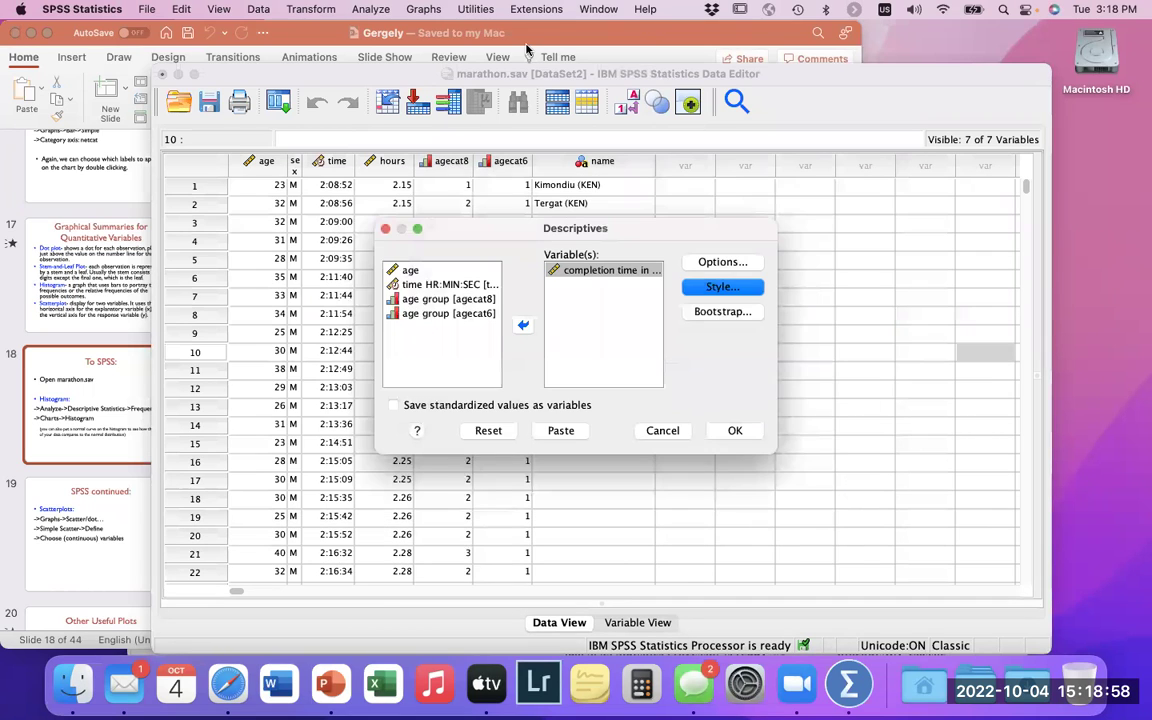
# - Run the Descriptives analysis for completion time in hours and examine the resulting statistics table
pyautogui.click(735, 431)
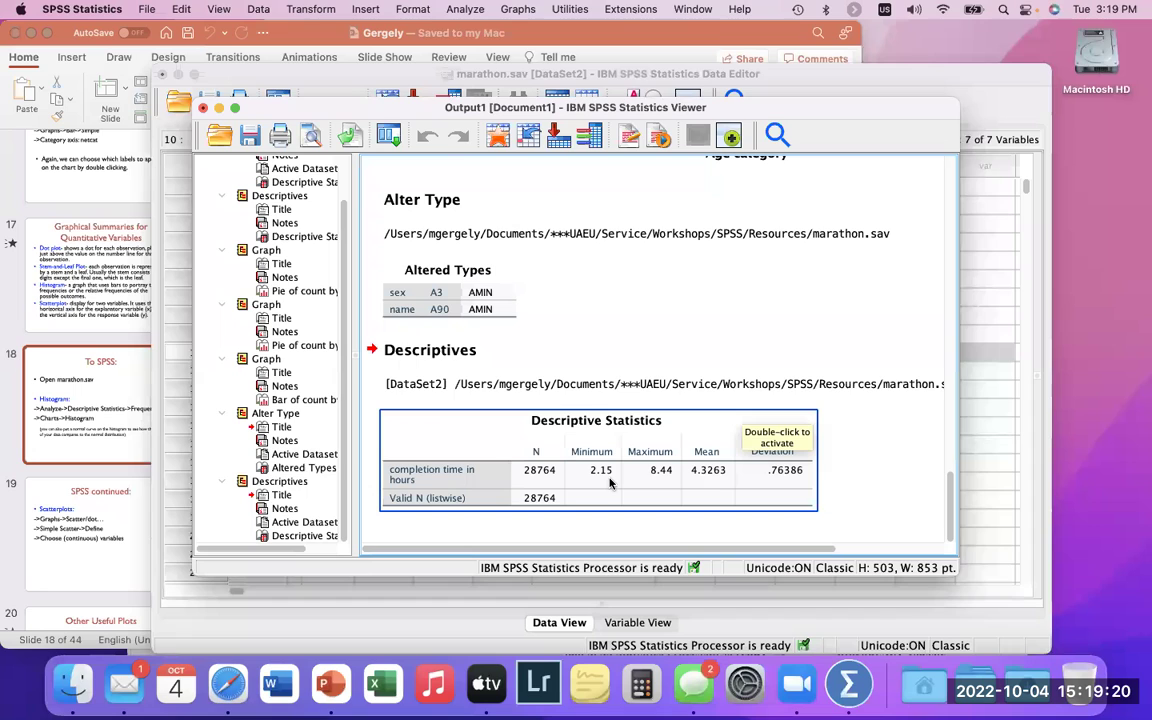
pyautogui.click(845, 412)
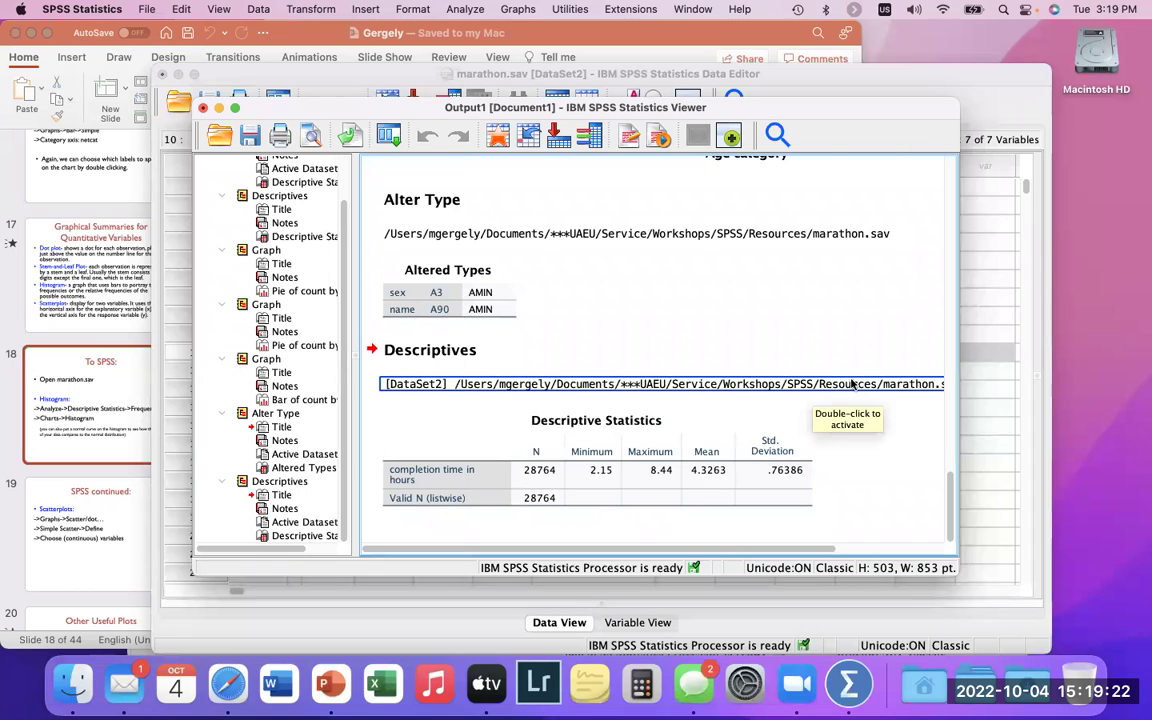
pyautogui.click(888, 422)
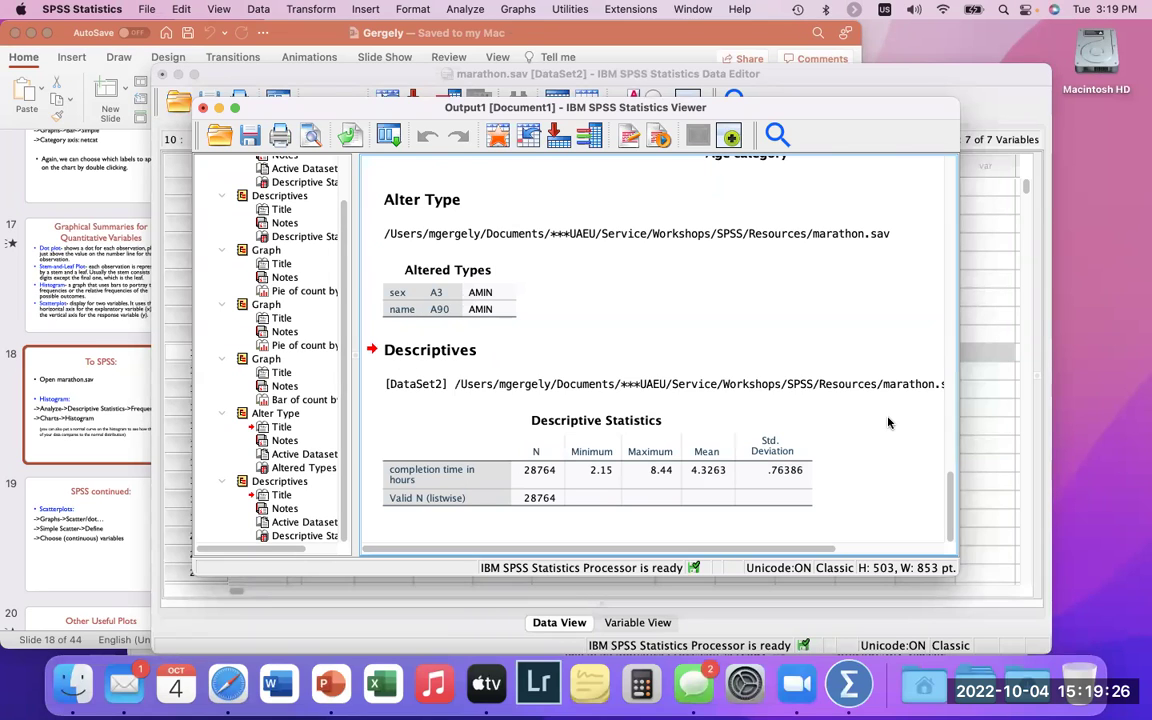
pyautogui.click(712, 479)
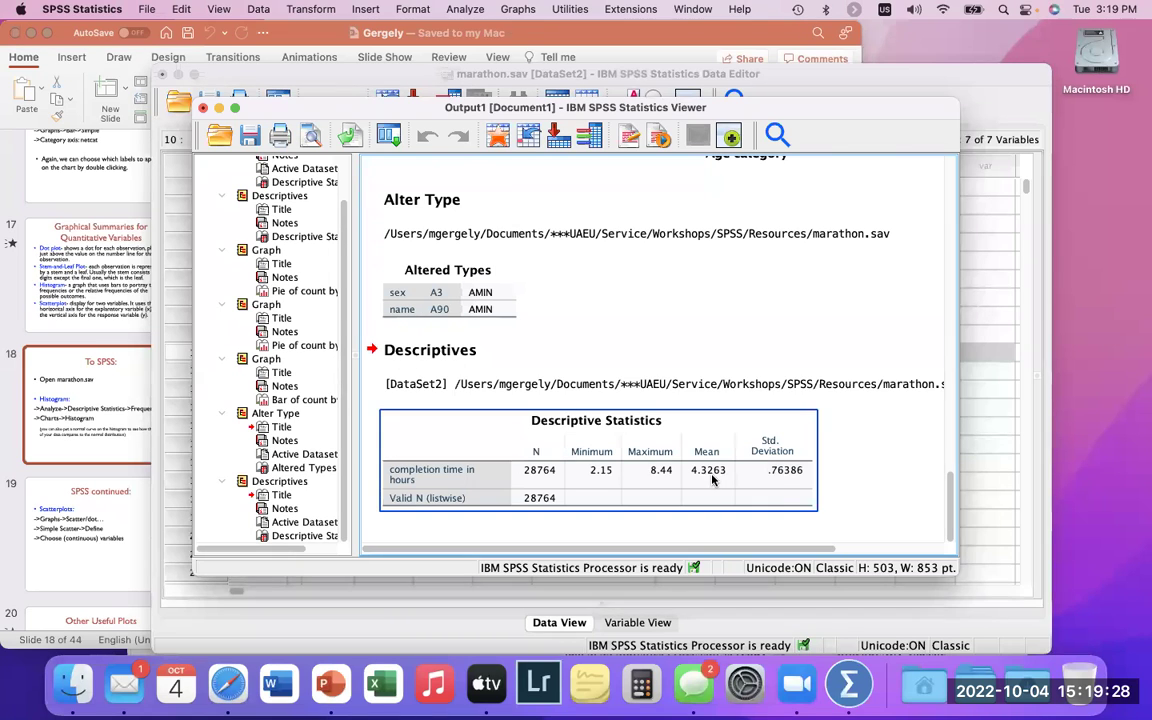
pyautogui.click(822, 481)
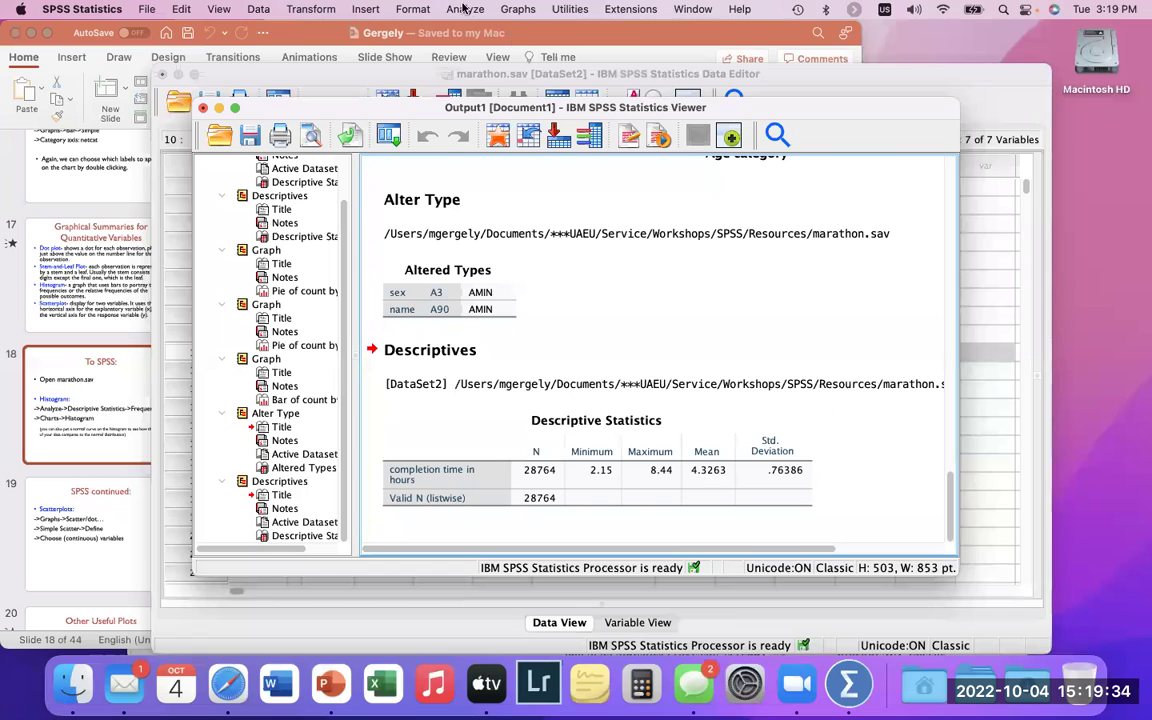
# - Switch to PowerPoint to review the histogram instructions on the "To SPSS:" slide, then return to the SPSS output
pyautogui.click(539, 347)
pyautogui.click(125, 392)
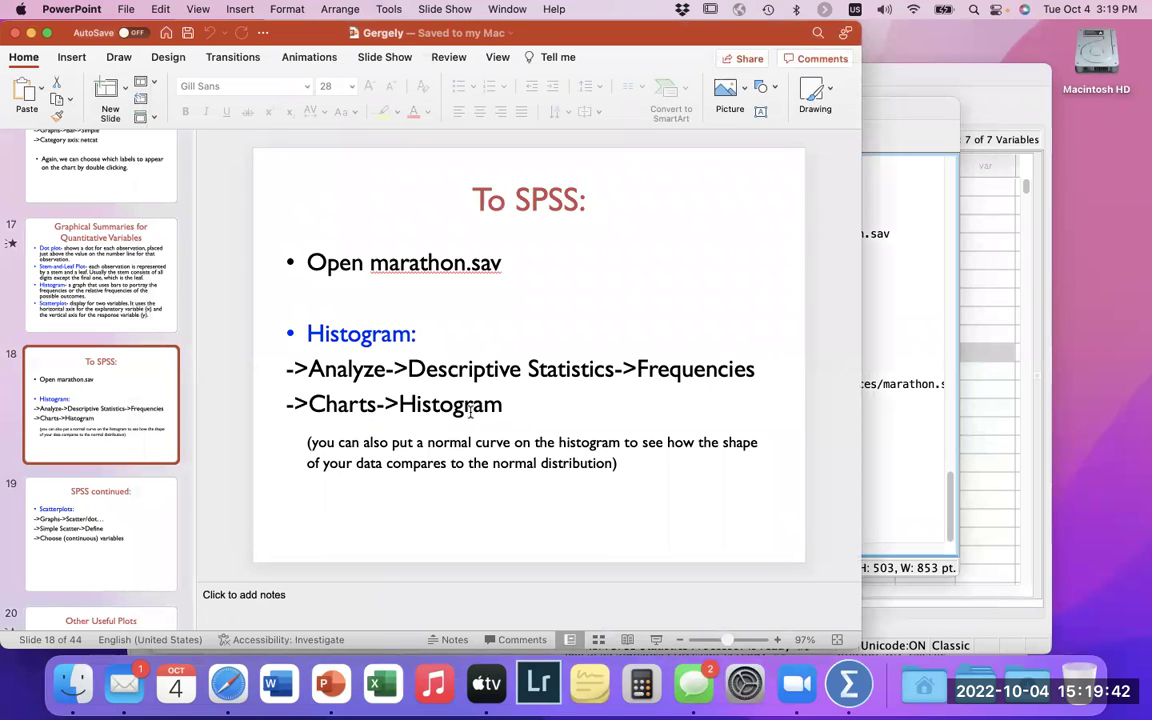
pyautogui.moveTo(293, 372); pyautogui.dragTo(681, 398)
pyautogui.click(681, 395)
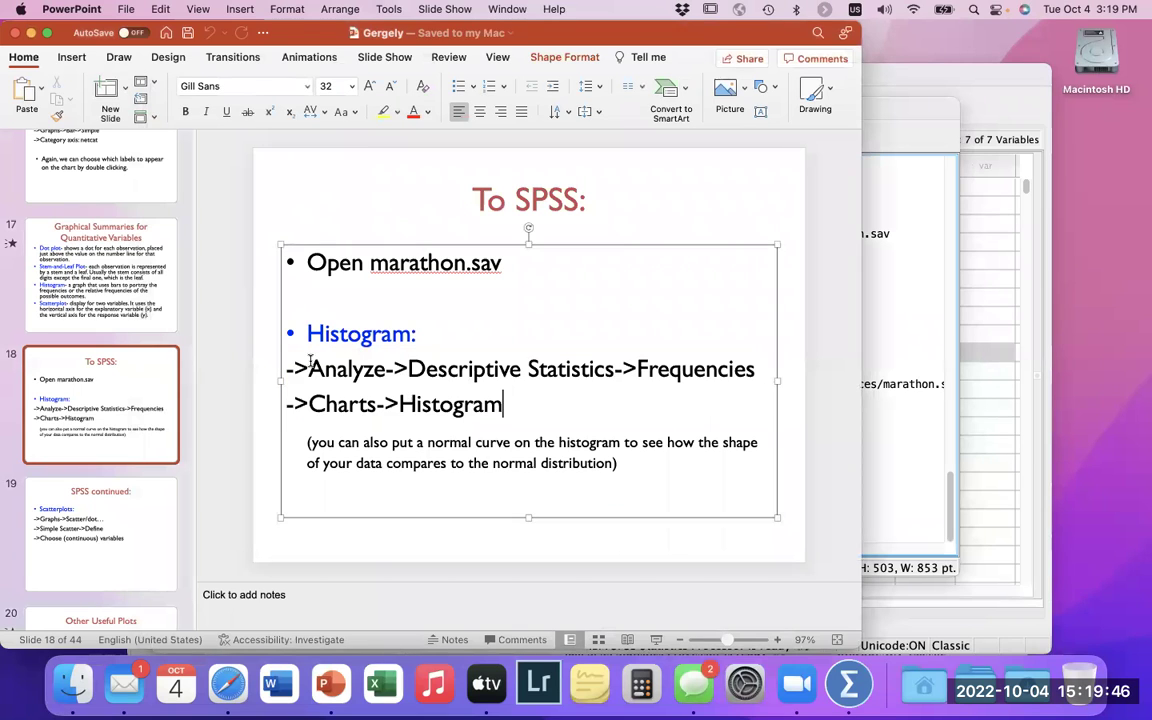
pyautogui.moveTo(309, 370); pyautogui.dragTo(751, 376)
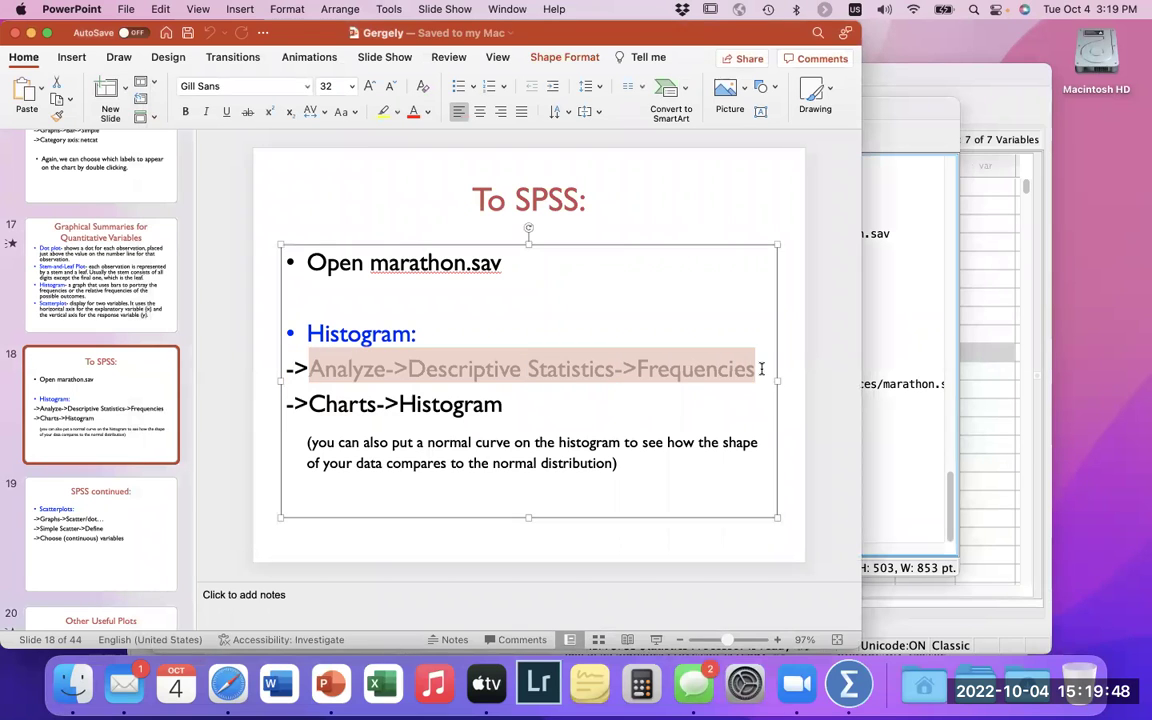
pyautogui.click(761, 369)
pyautogui.click(910, 450)
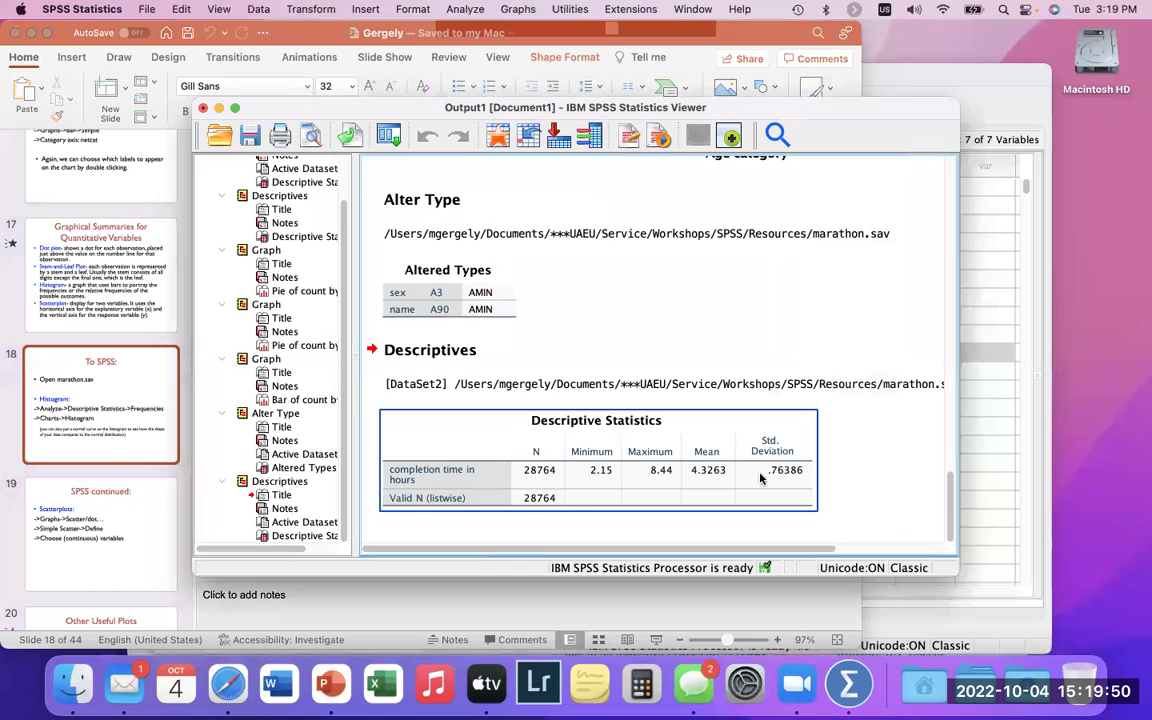
pyautogui.click(73, 364)
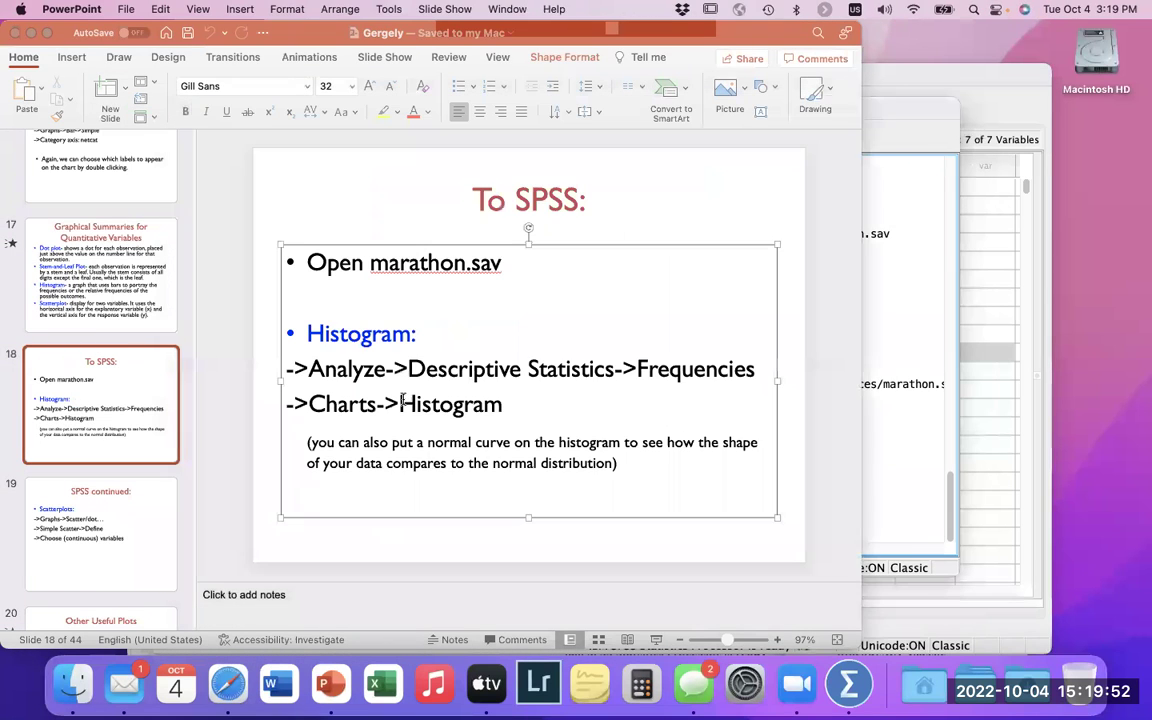
pyautogui.press('super+Tab')
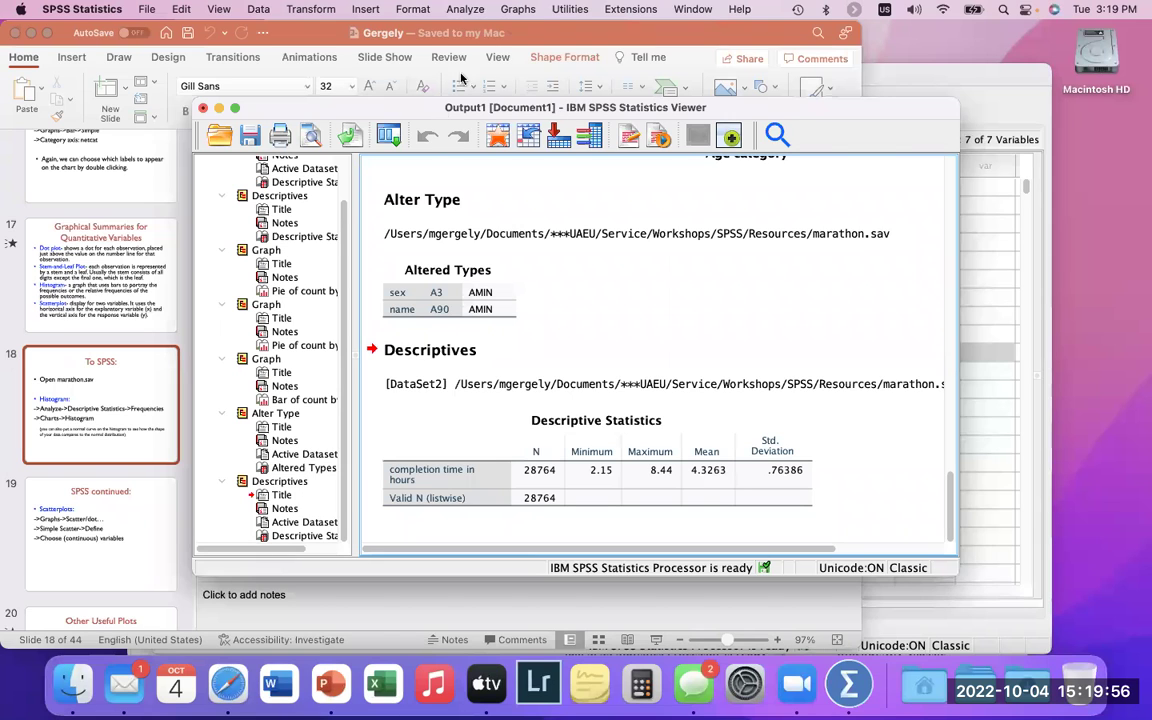
# - Create a legacy histogram of completion time in hours [hours] and examine the chart in the output
pyautogui.click(518, 9)
pyautogui.moveTo(600, 147)
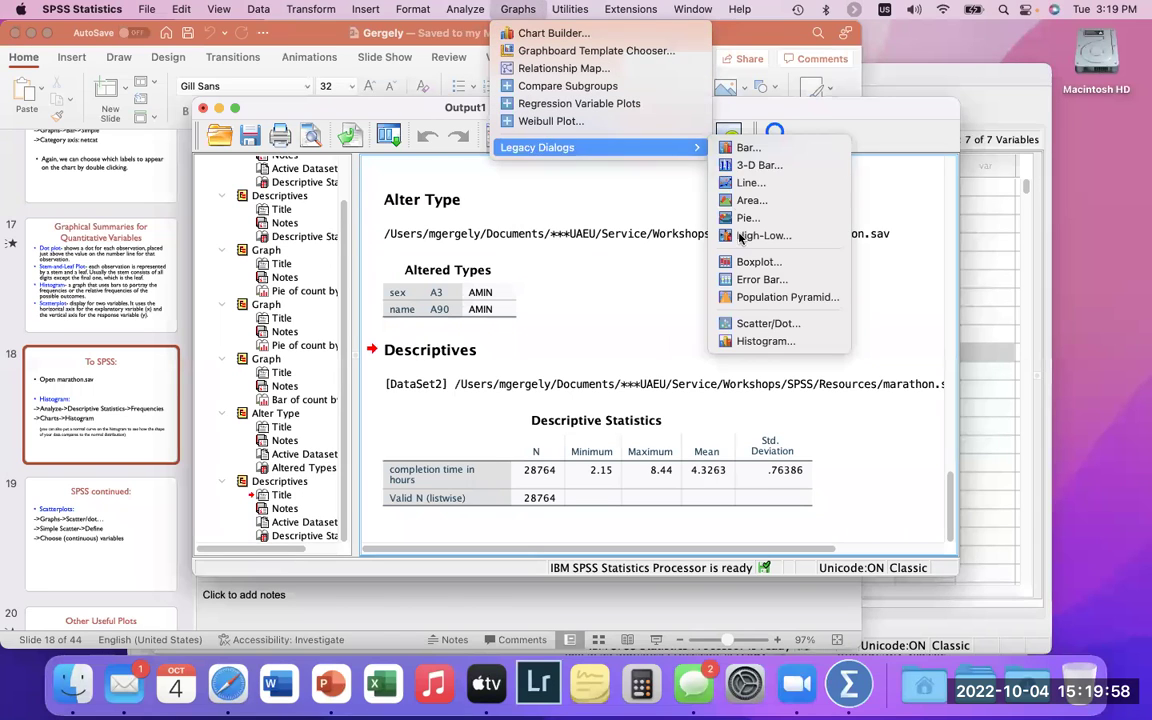
pyautogui.click(762, 341)
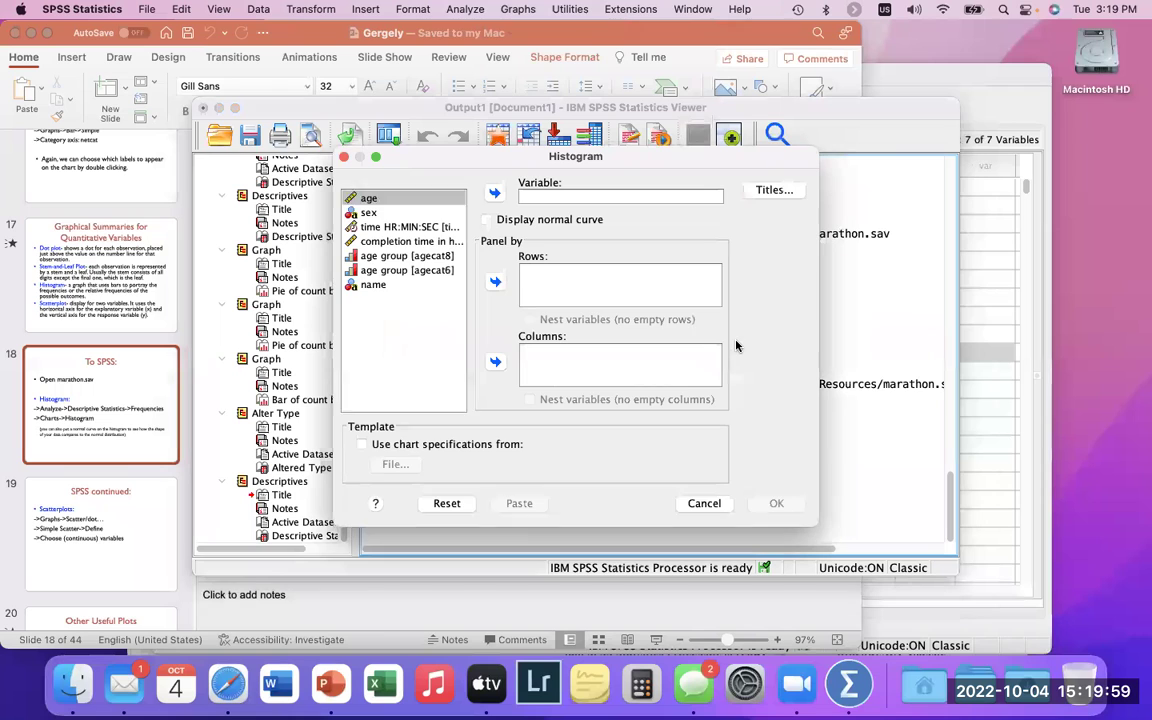
pyautogui.click(395, 241)
pyautogui.click(494, 192)
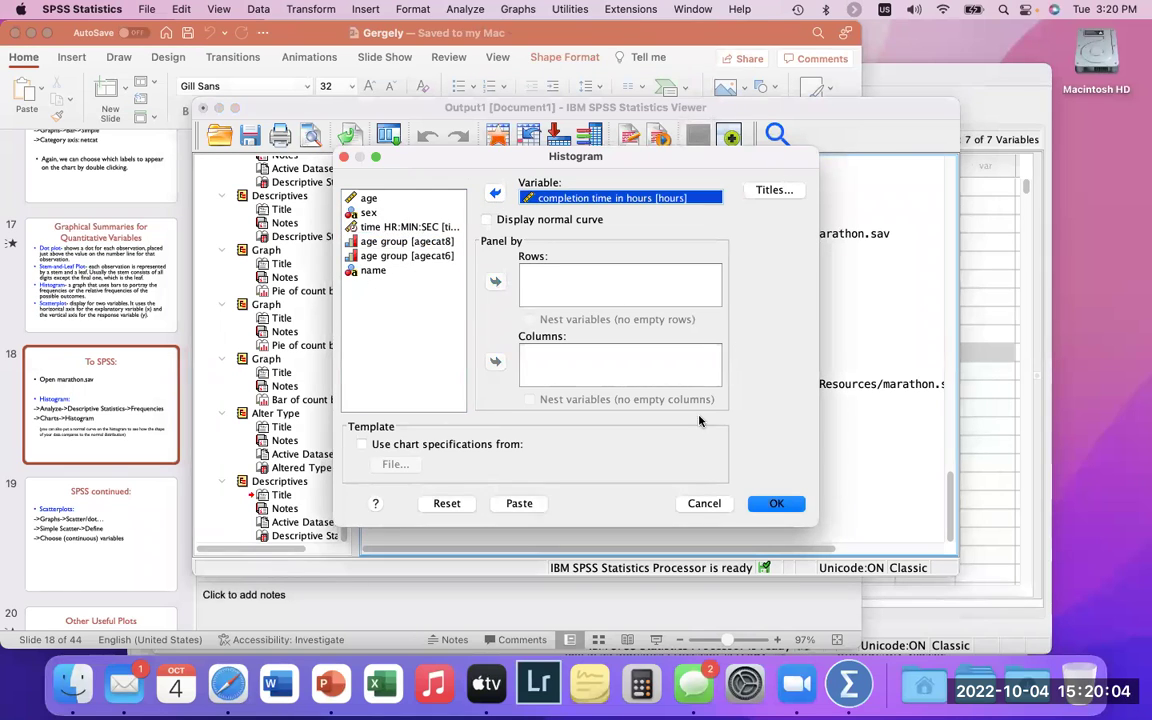
pyautogui.click(774, 503)
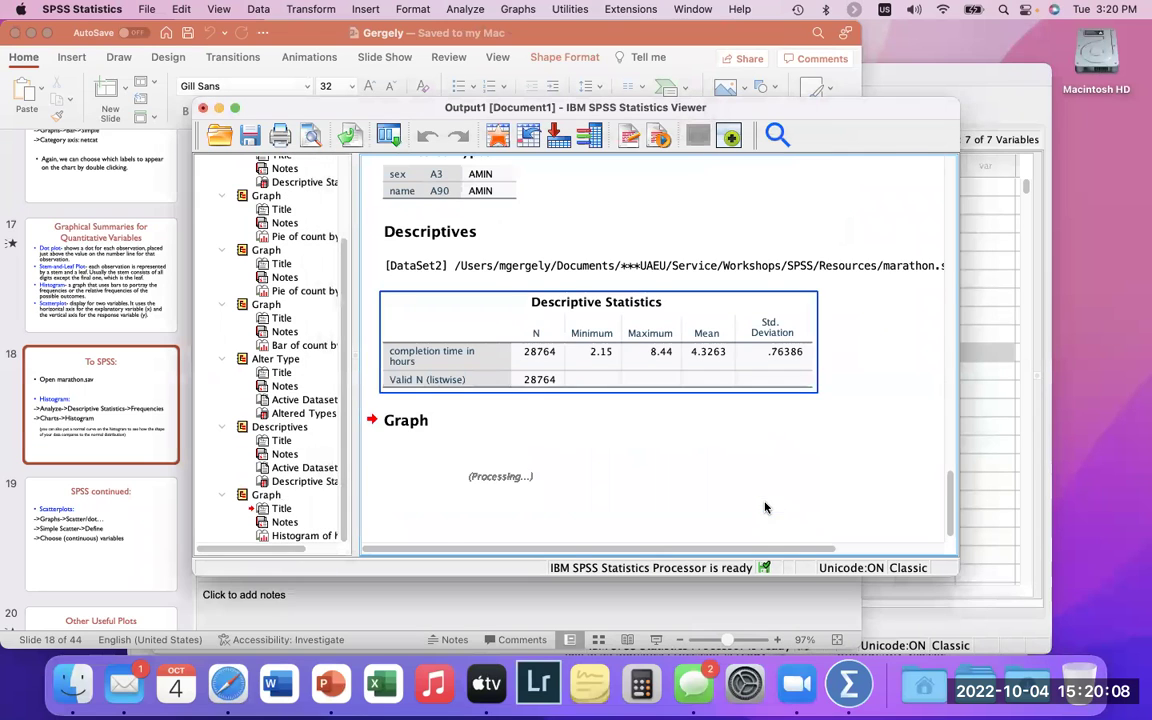
pyautogui.scroll(-3, 752, 405)
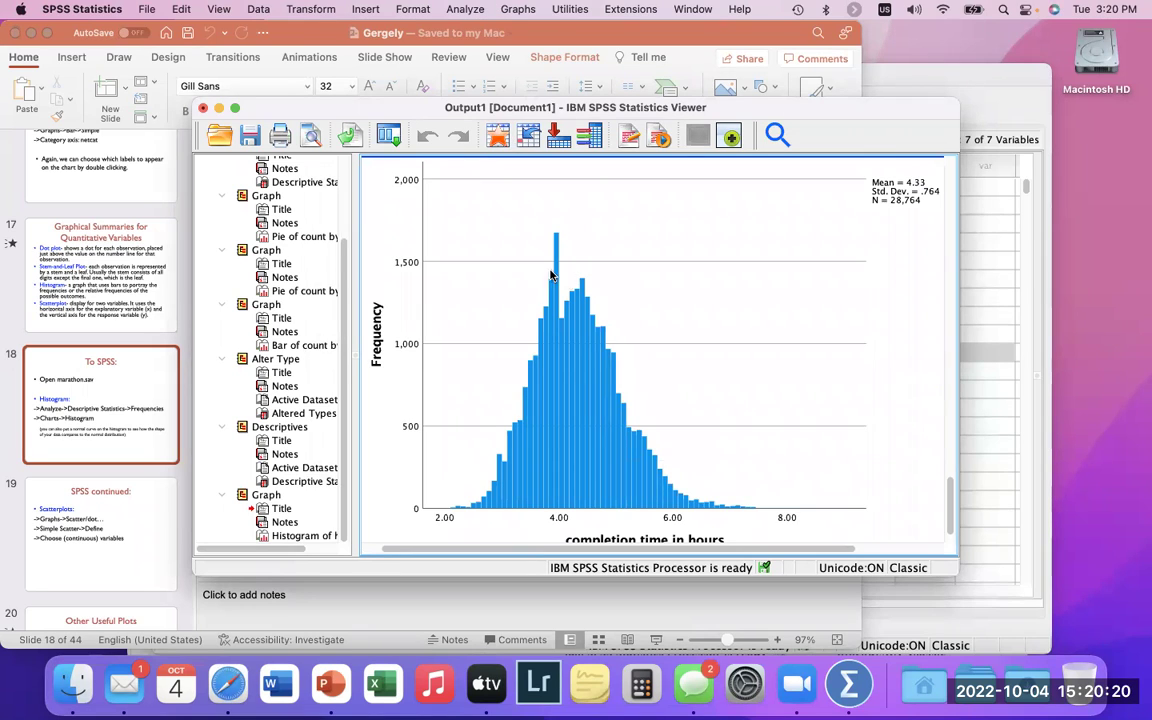
# - Create a legacy histogram of completion time in hours [hours] with the normal curve displayed
pyautogui.click(465, 9)
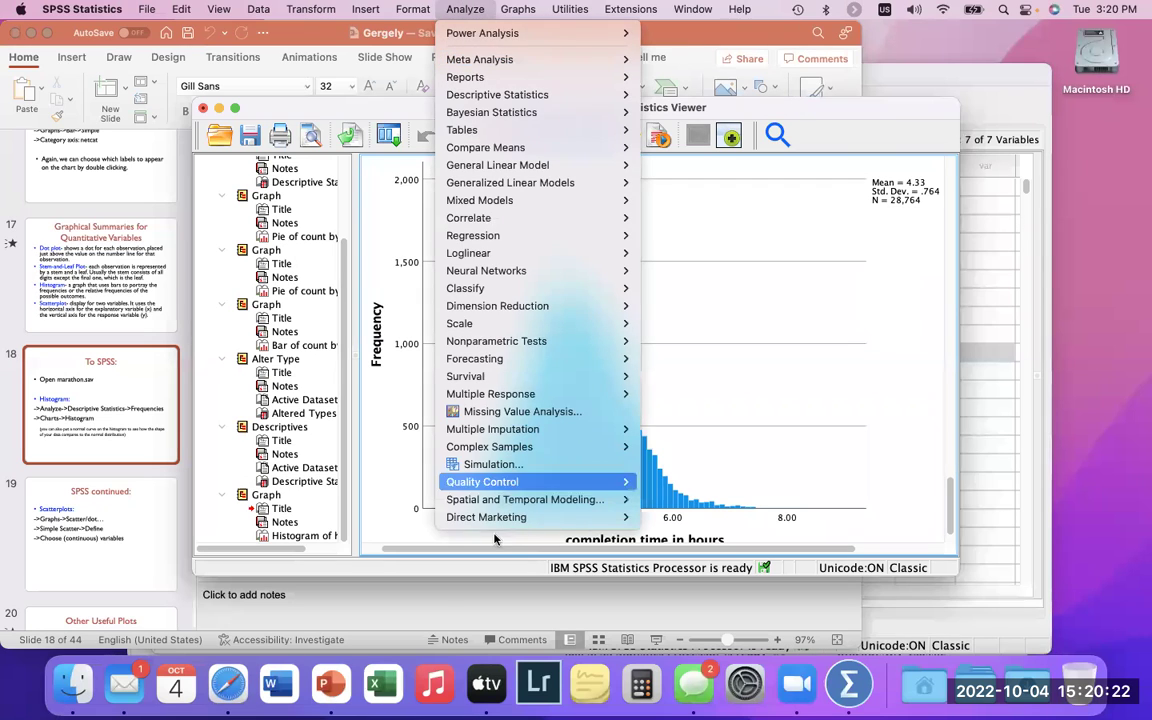
pyautogui.moveTo(518, 9)
pyautogui.moveTo(546, 150)
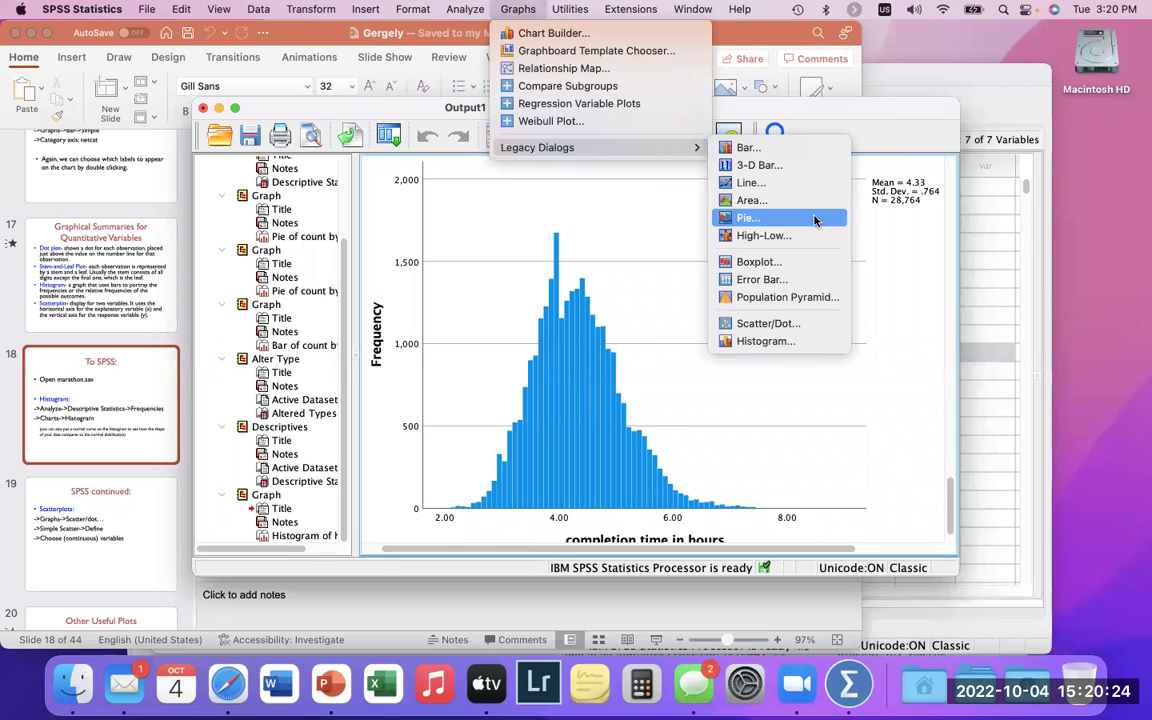
pyautogui.click(762, 341)
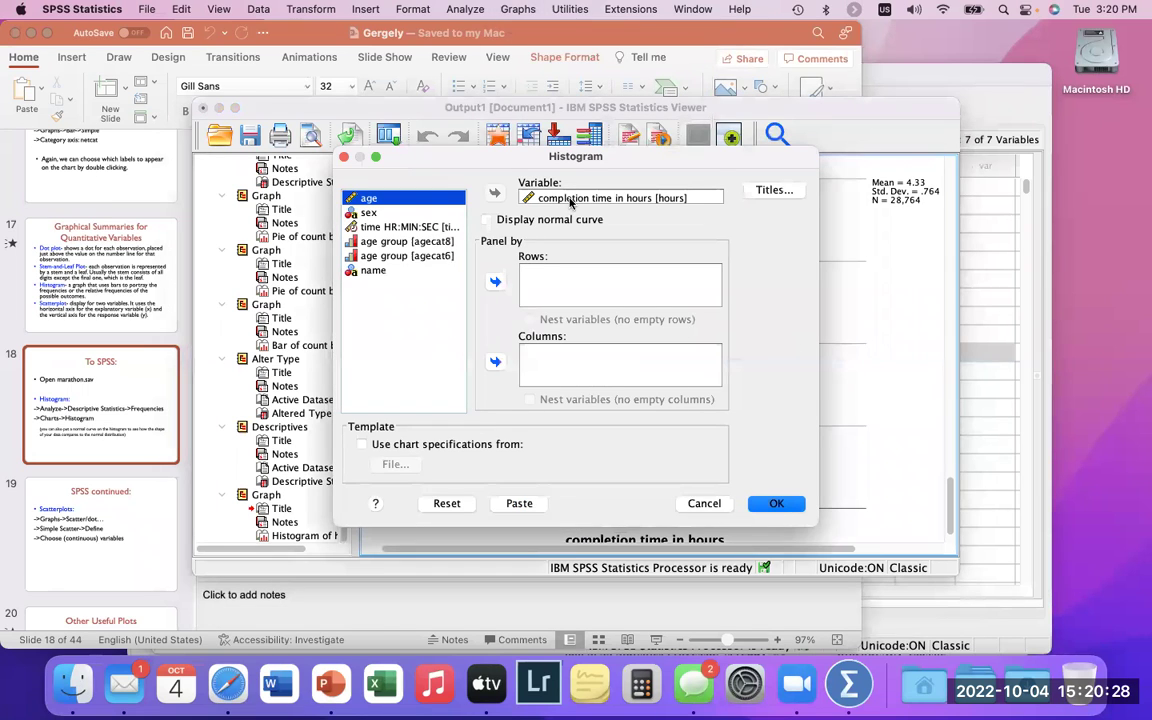
pyautogui.click(518, 222)
pyautogui.click(792, 505)
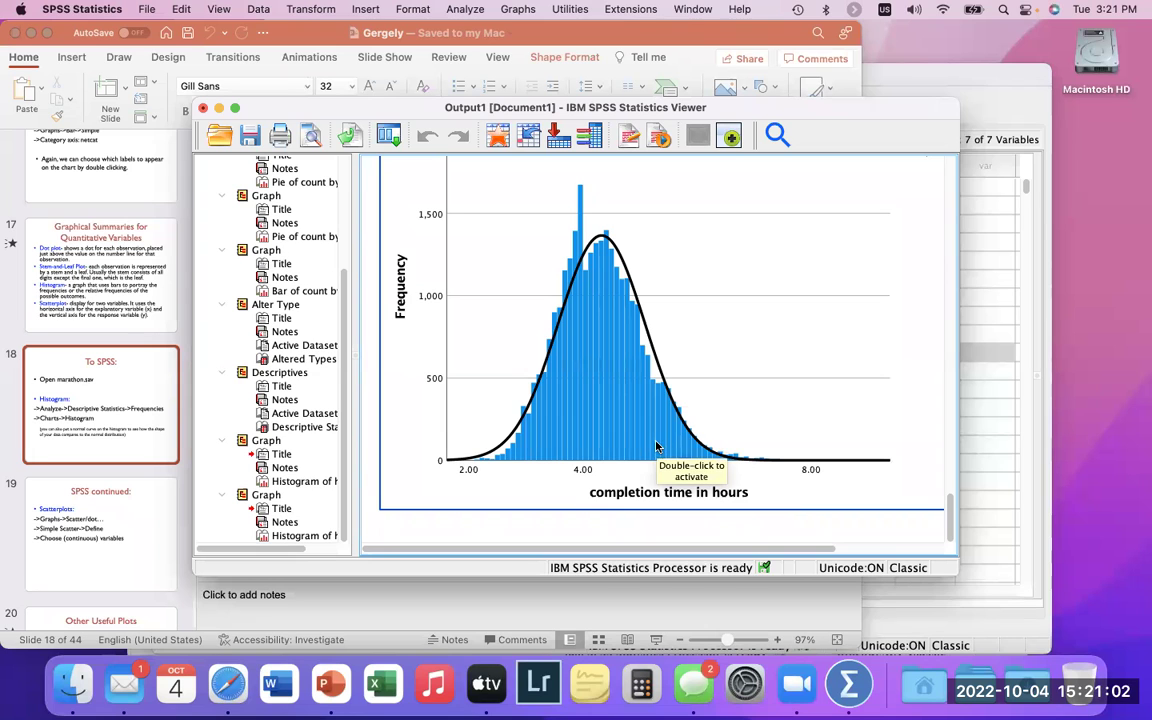
# - Switch to PowerPoint to review the scatterplot instructions on the "SPSS continued:" slide, then return to the SPSS output
pyautogui.click(107, 459)
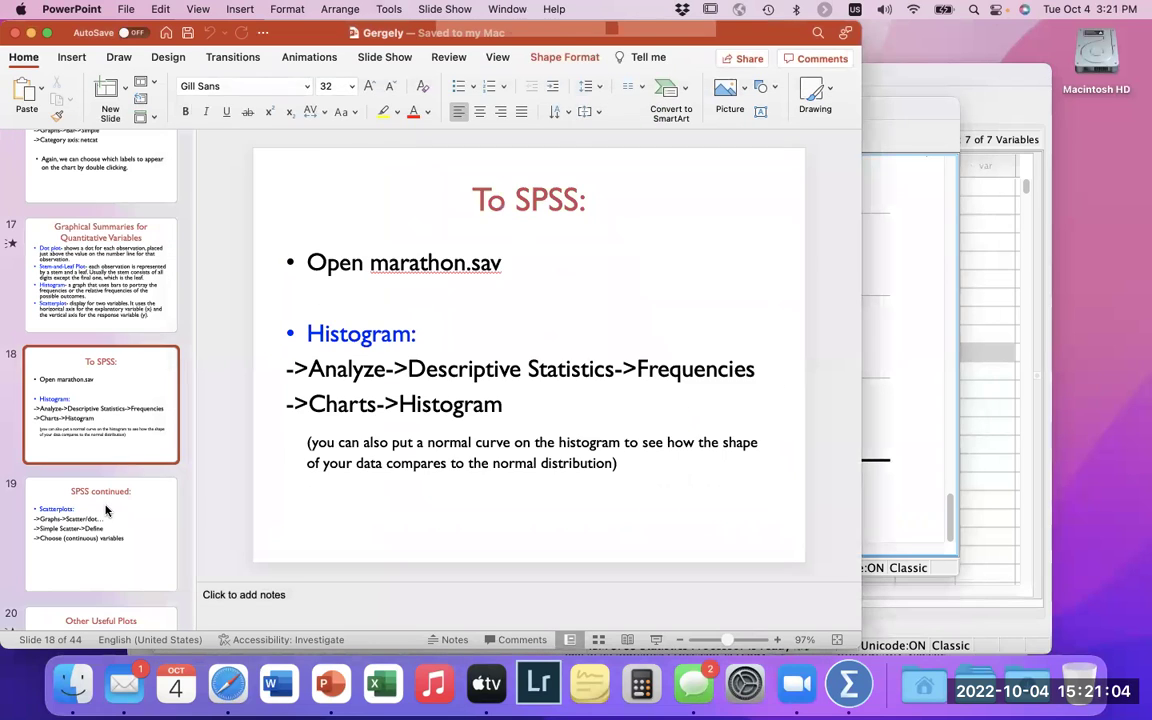
pyautogui.press('Down')
pyautogui.scroll(-2, 104, 412)
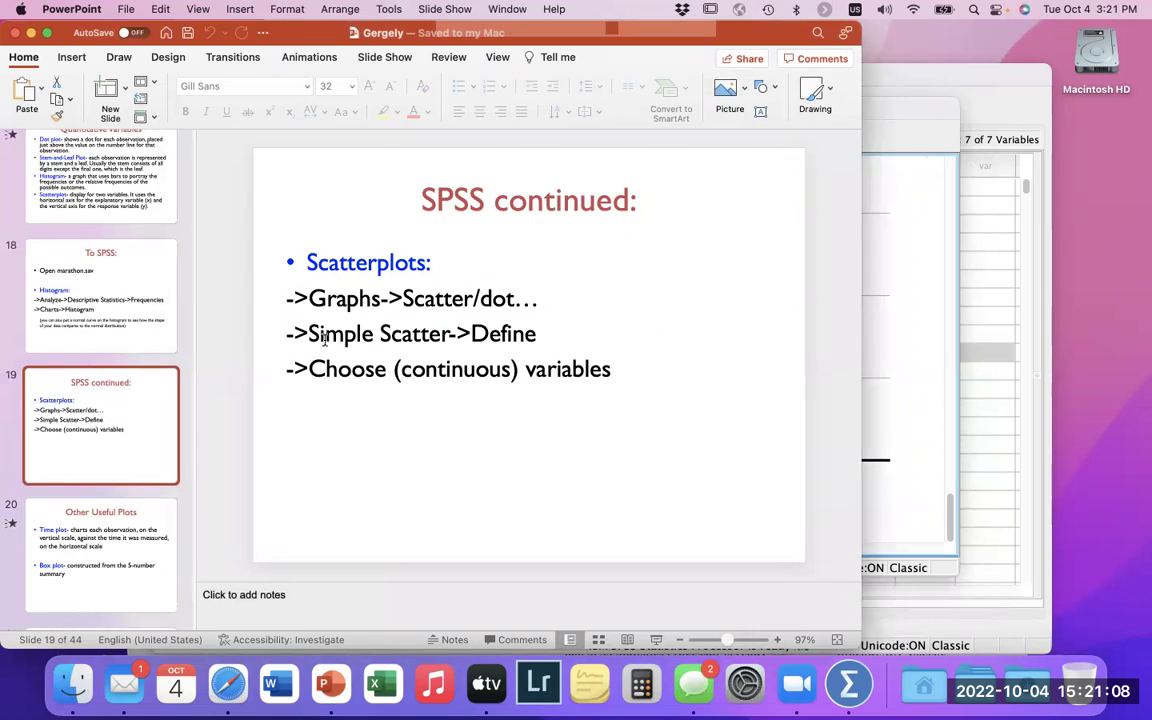
pyautogui.scroll(-1, 100, 340)
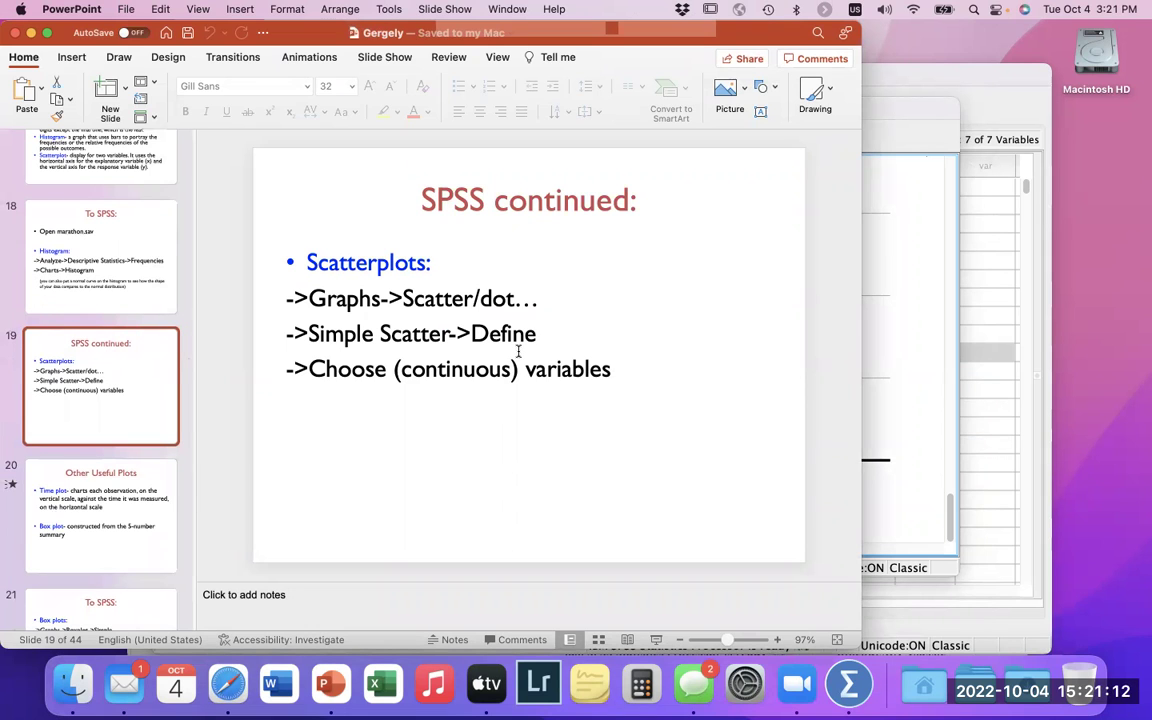
pyautogui.click(925, 143)
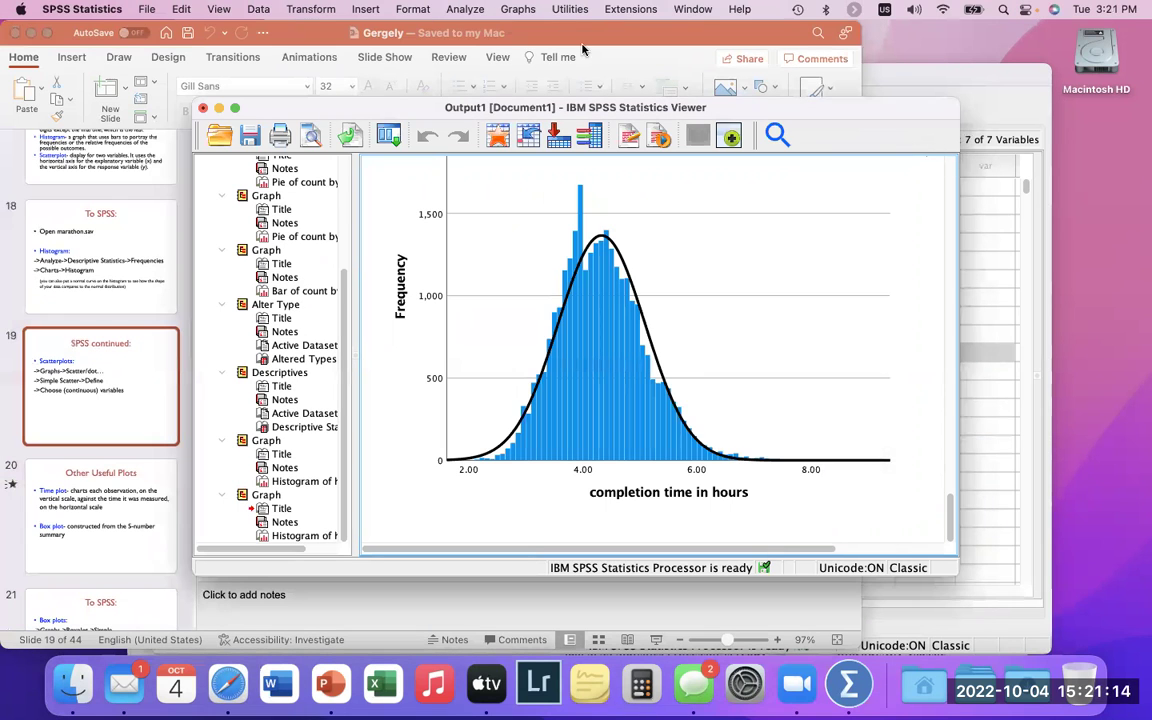
# - Define a legacy simple scatterplot with age on the Y axis and completion time in hours [hours] on the X axis
pyautogui.click(510, 9)
pyautogui.moveTo(586, 152)
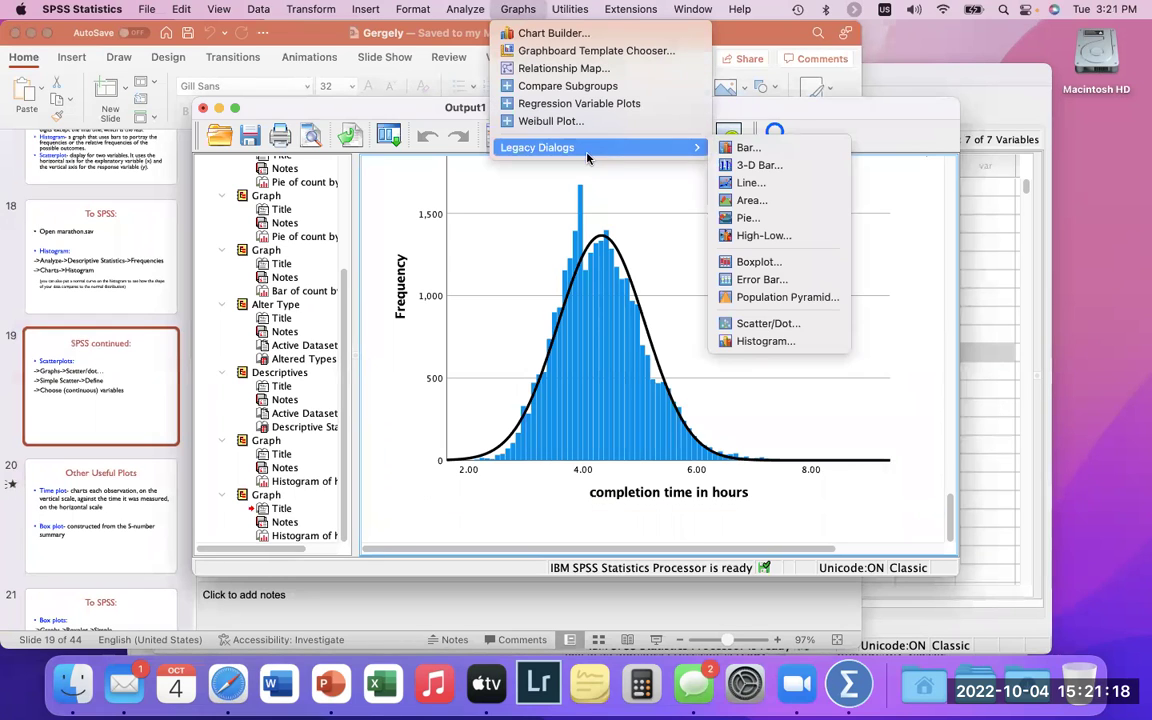
pyautogui.click(784, 323)
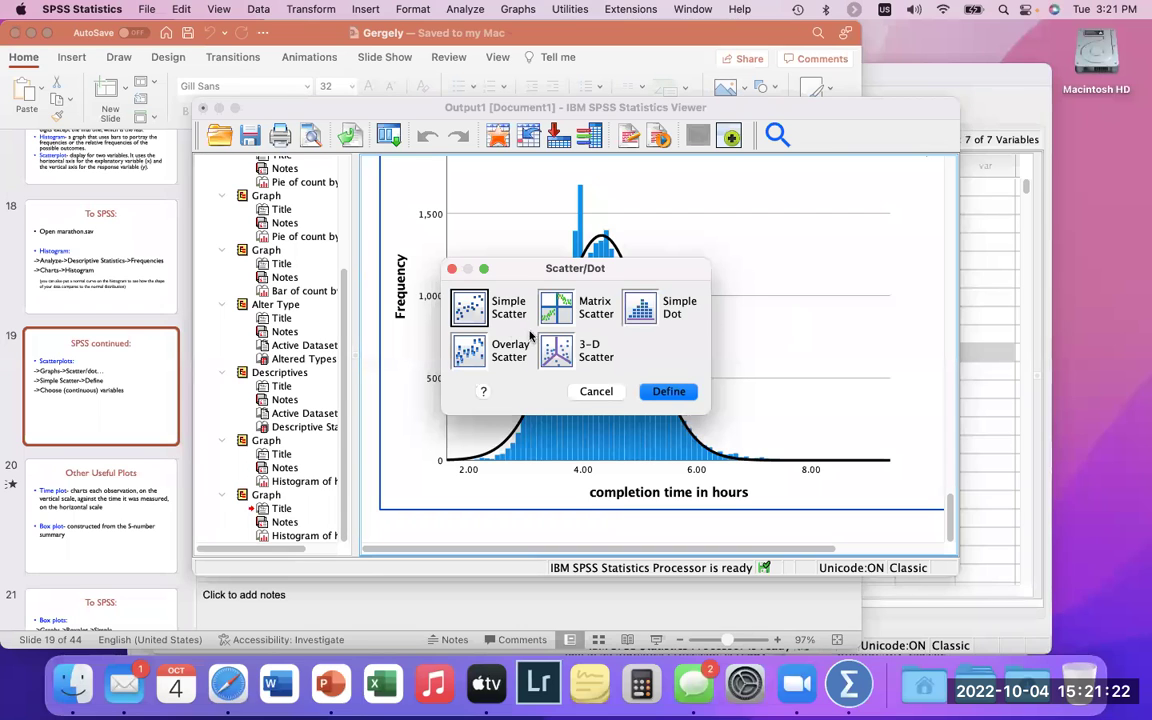
pyautogui.click(667, 391)
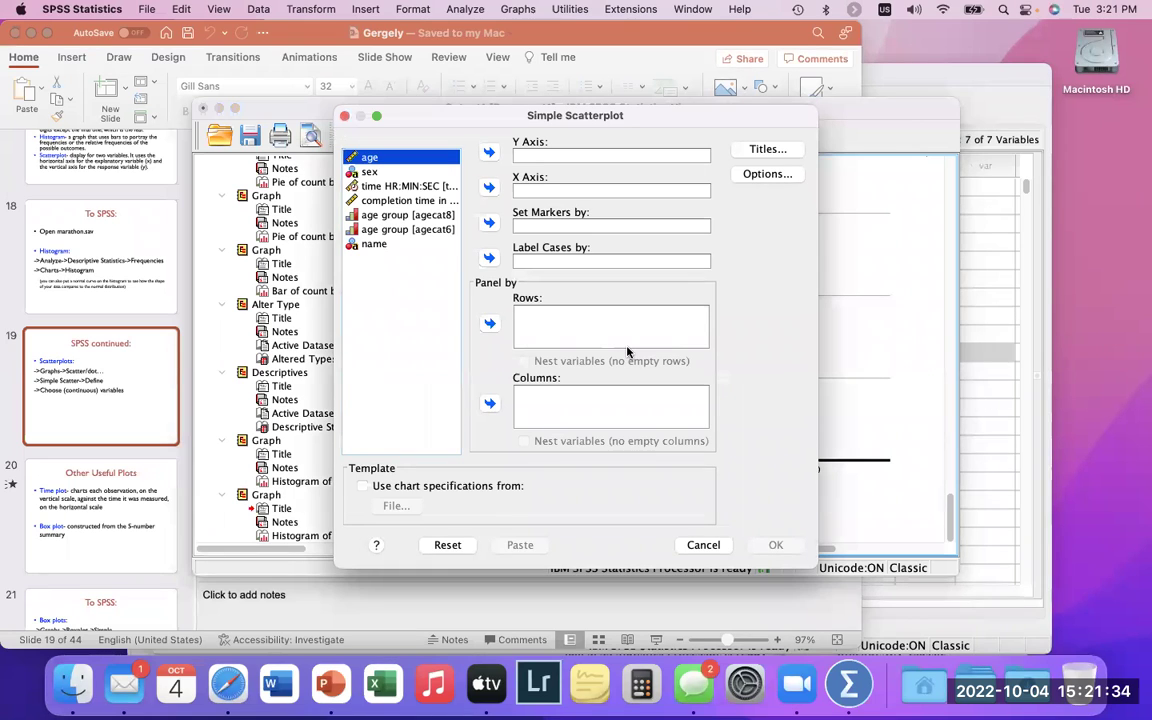
pyautogui.click(490, 153)
pyautogui.click(448, 187)
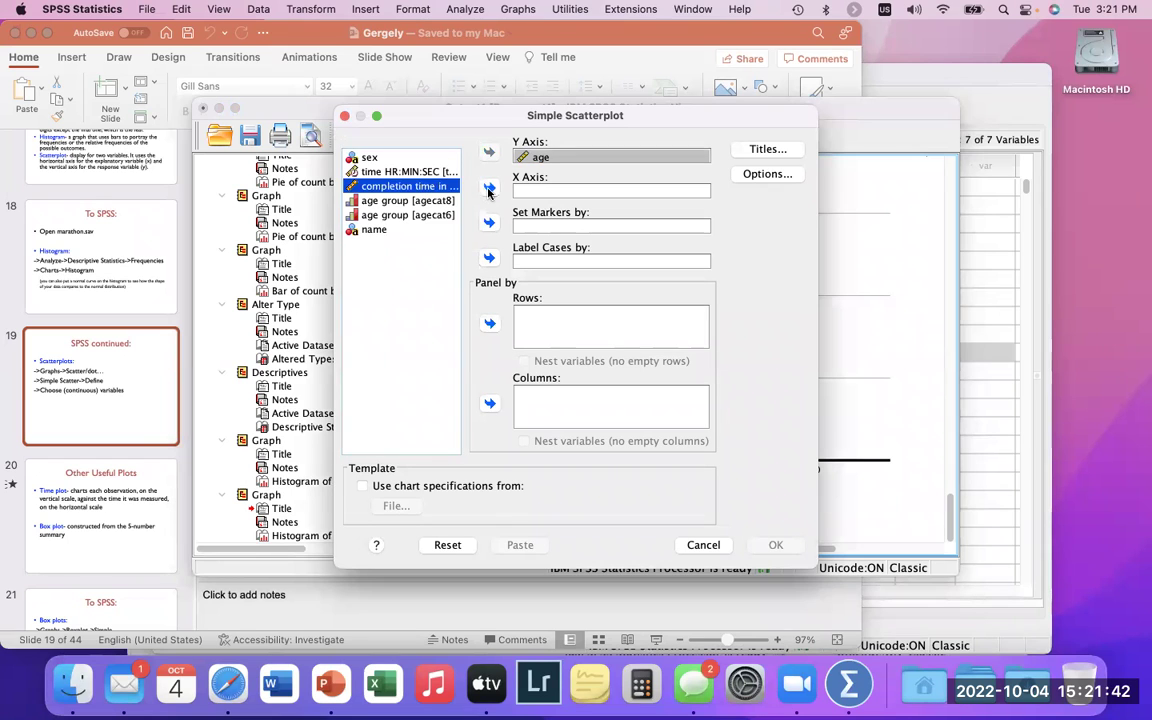
pyautogui.click(489, 189)
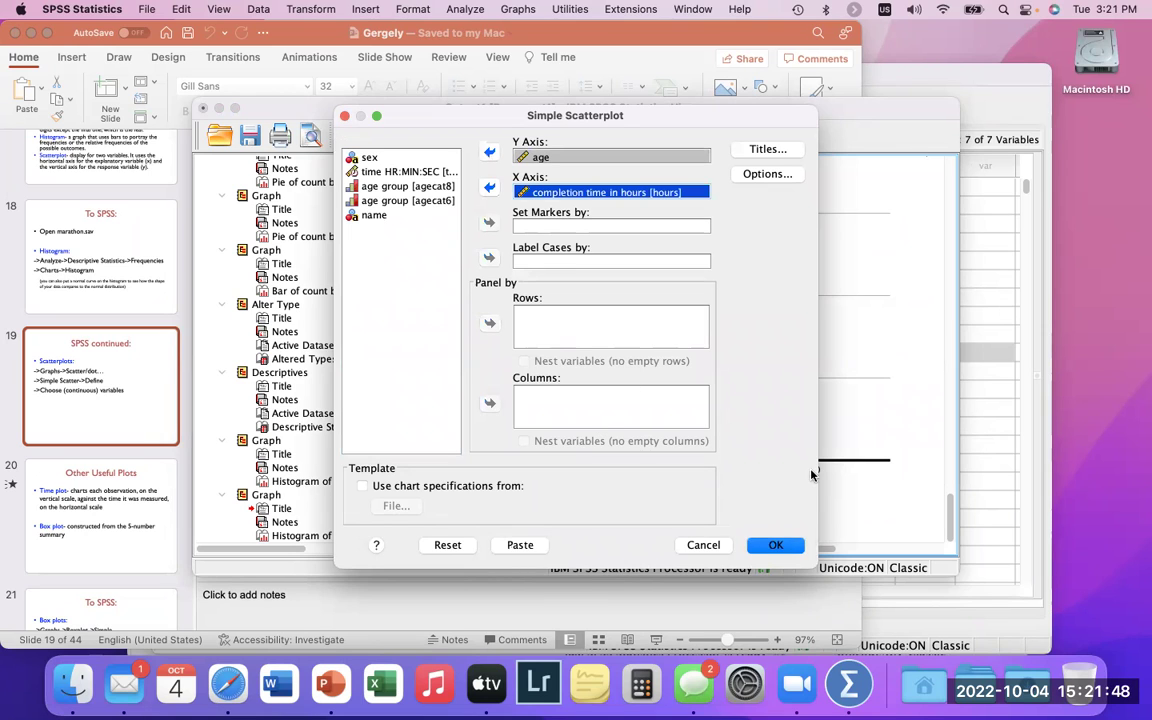
# - Check the missing-value options and the title settings of the scatterplot, leaving both unchanged
pyautogui.click(767, 175)
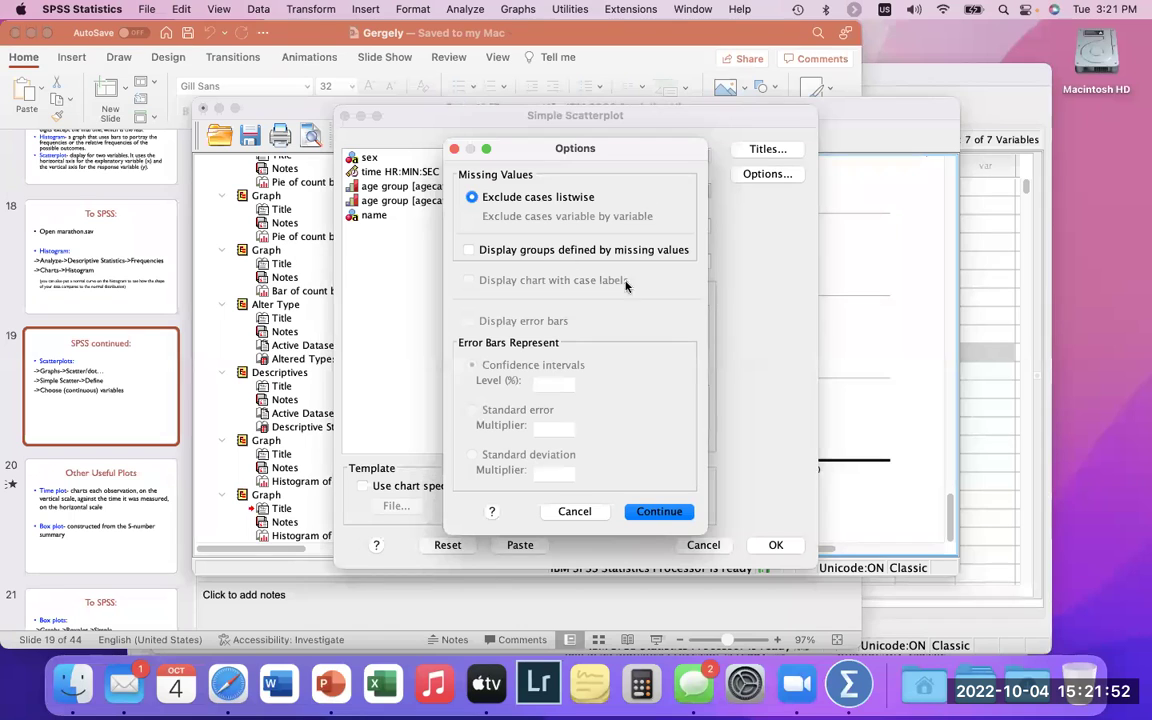
pyautogui.click(574, 511)
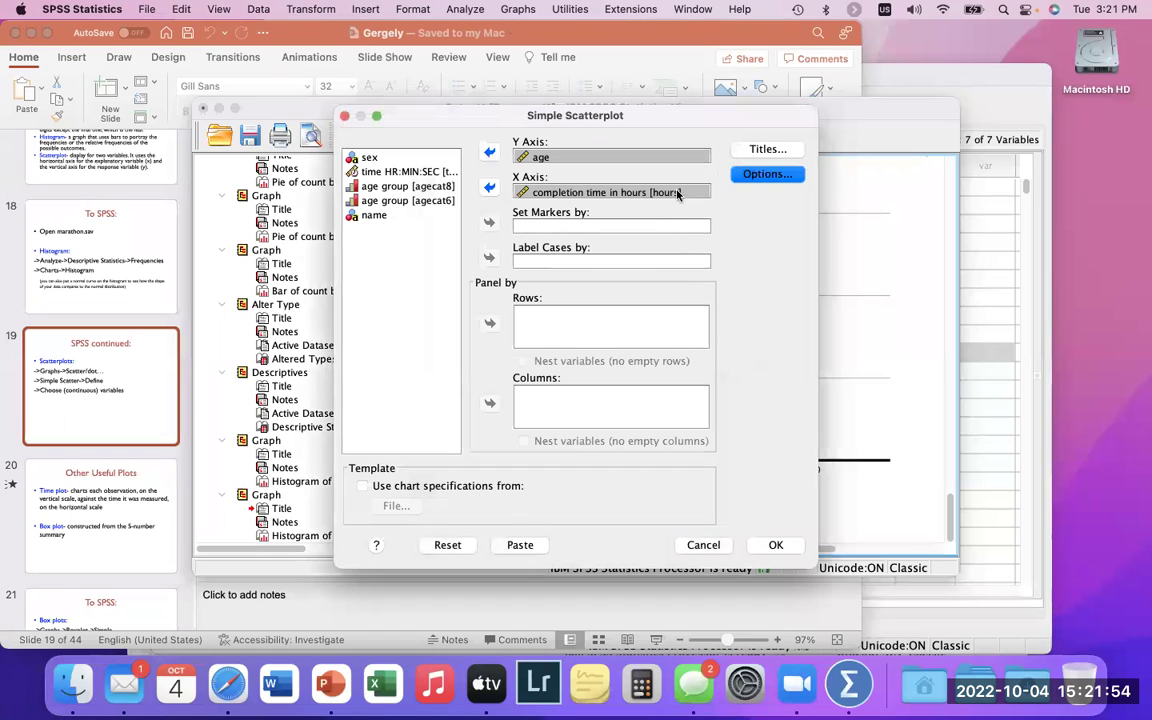
pyautogui.click(775, 150)
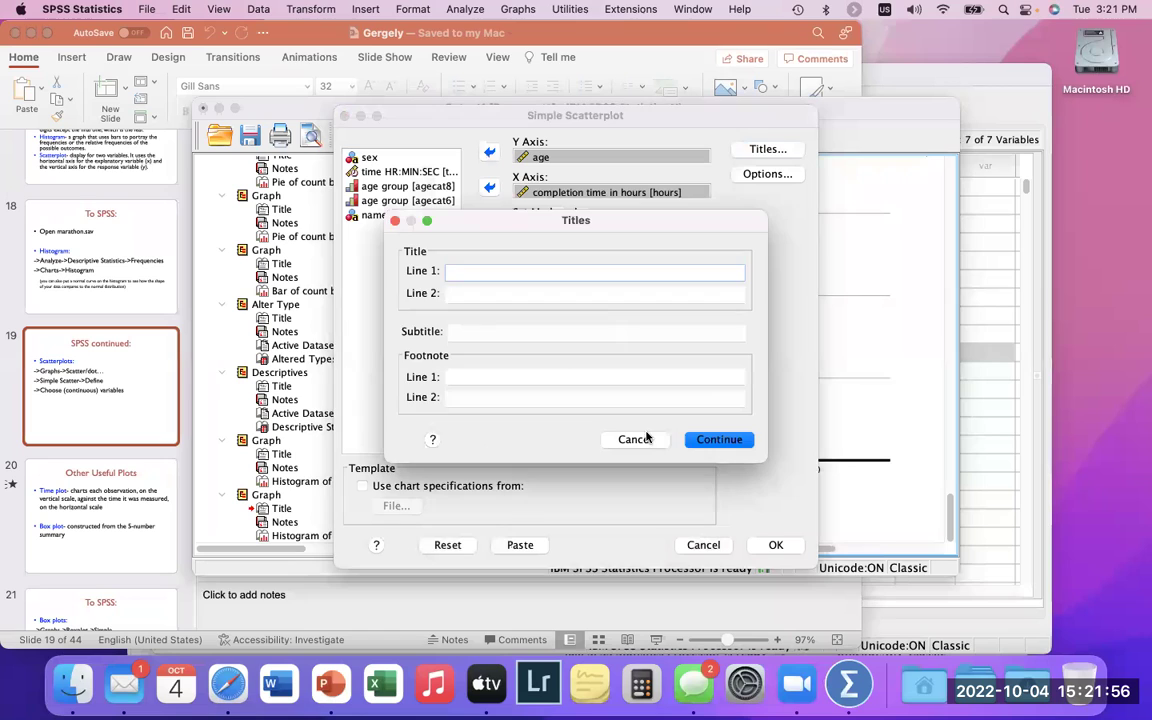
pyautogui.click(646, 438)
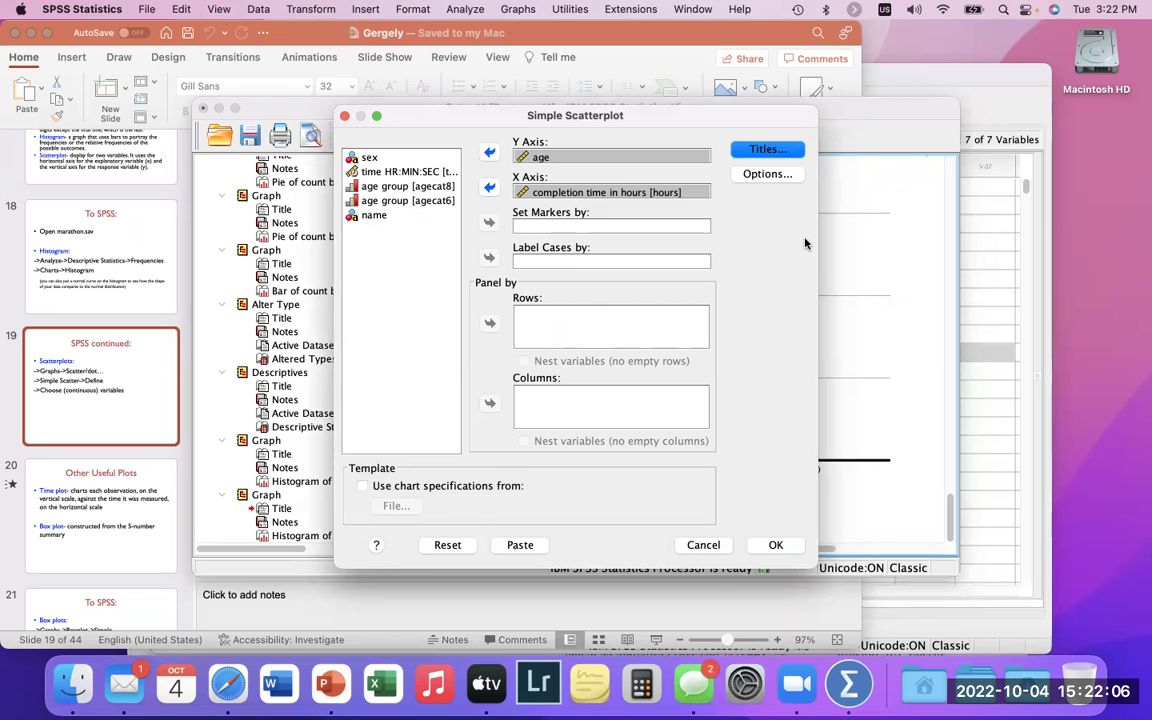
# - Try age group [agecat8] and then sex as the scatterplot's X-axis variable instead of completion time
pyautogui.click(489, 187)
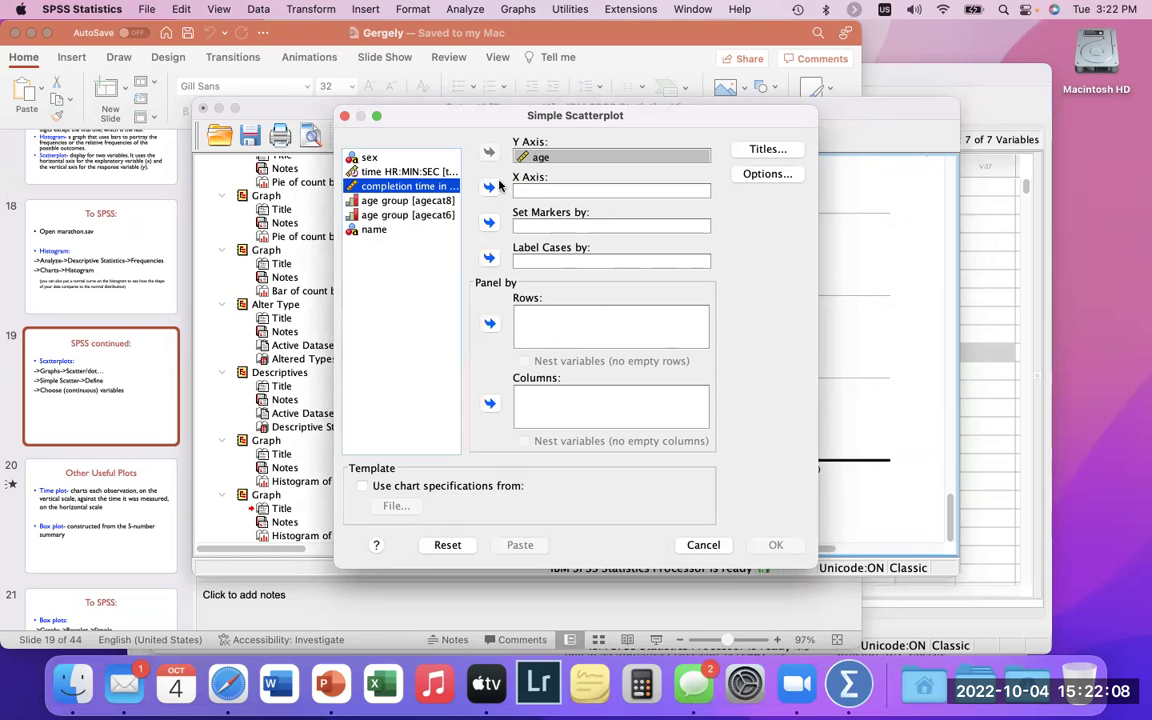
pyautogui.click(413, 200)
pyautogui.click(489, 188)
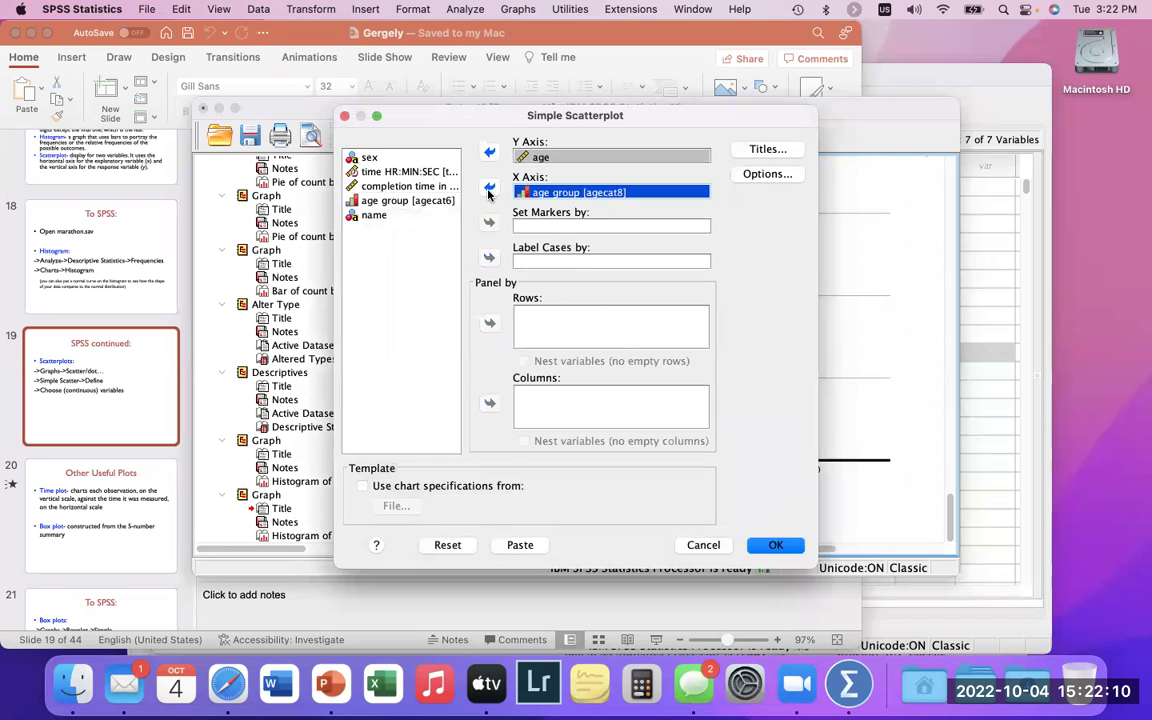
pyautogui.click(489, 189)
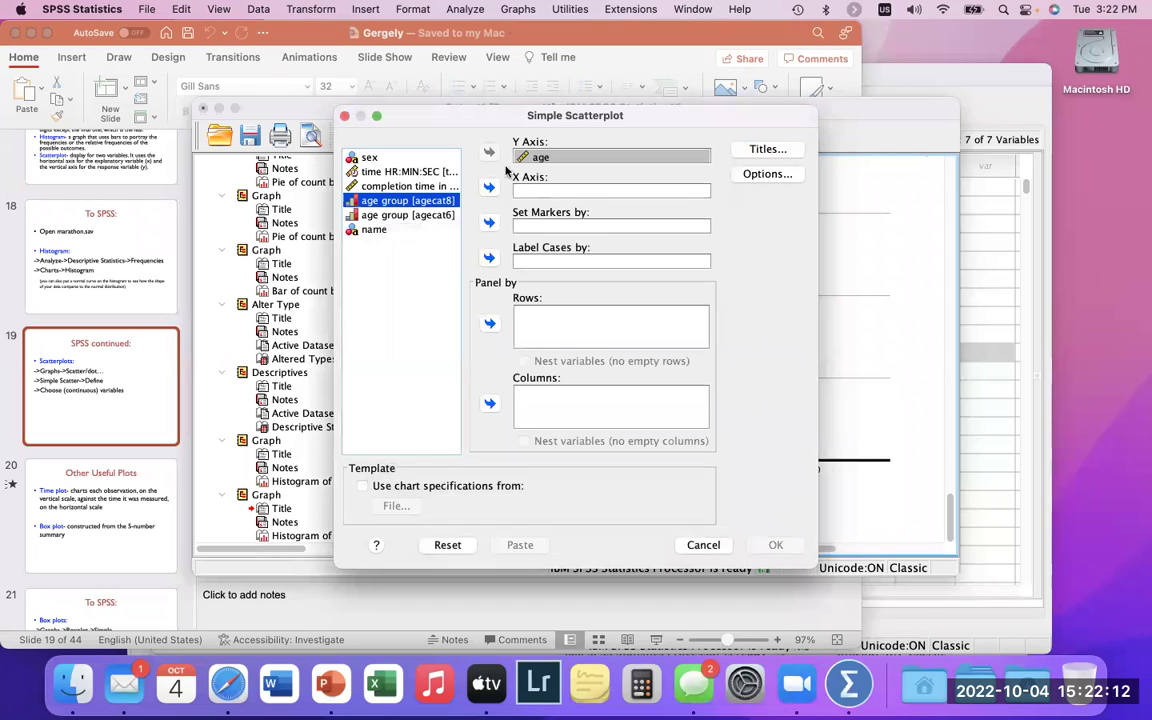
pyautogui.click(366, 157)
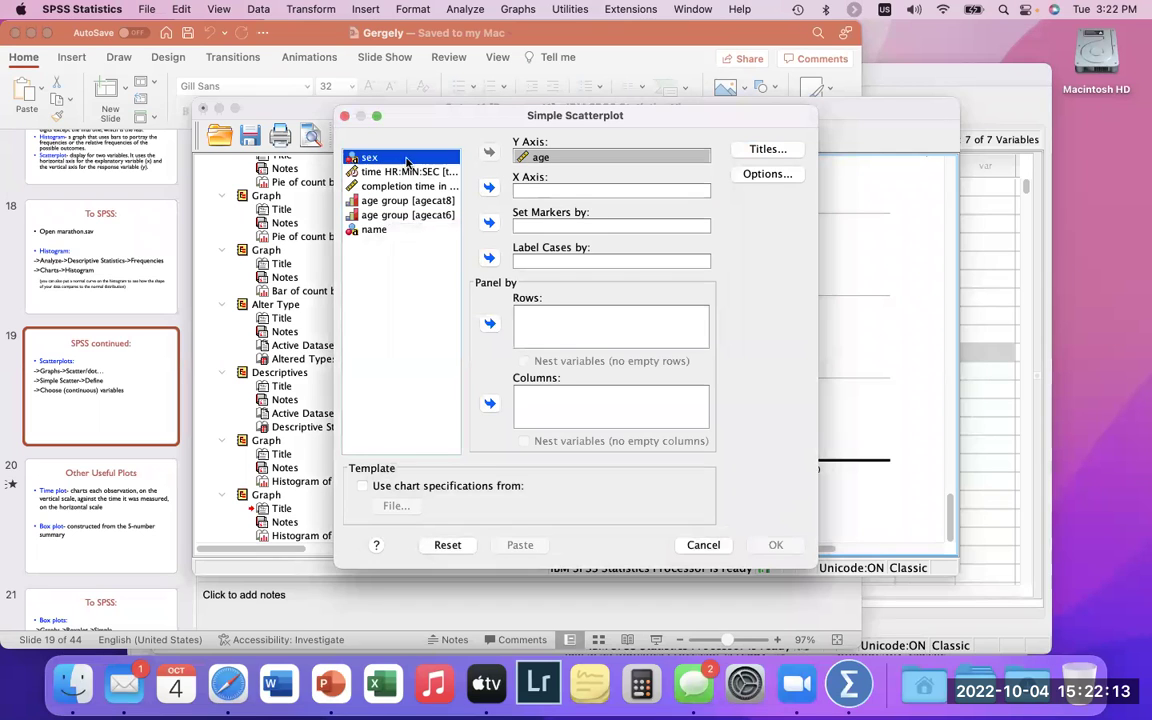
pyautogui.click(488, 189)
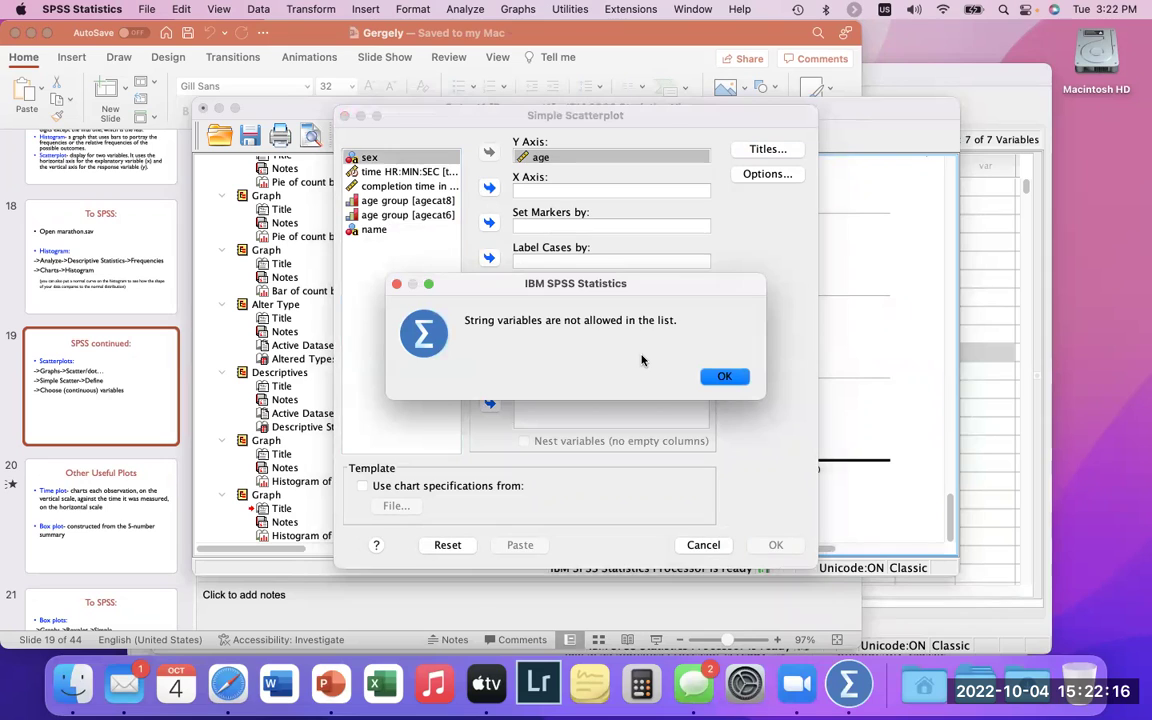
pyautogui.click(729, 376)
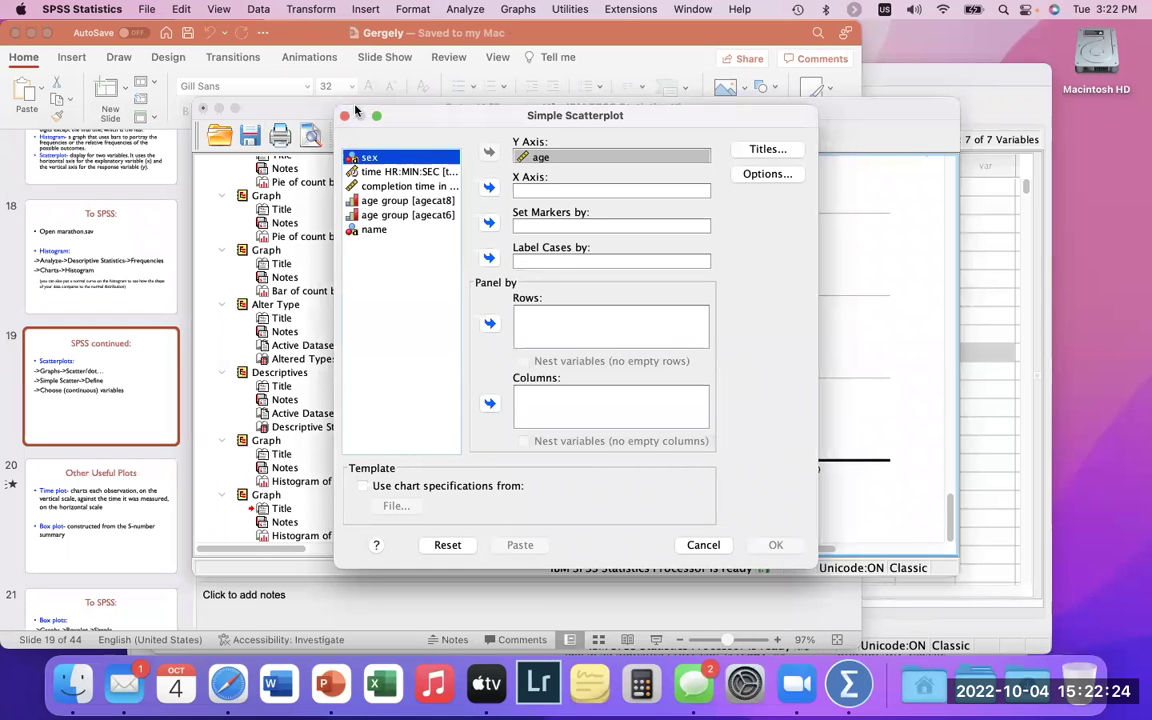
# - Bring up the marathon.sav data and widen the sex column, then look through its rows
pyautogui.click(994, 208)
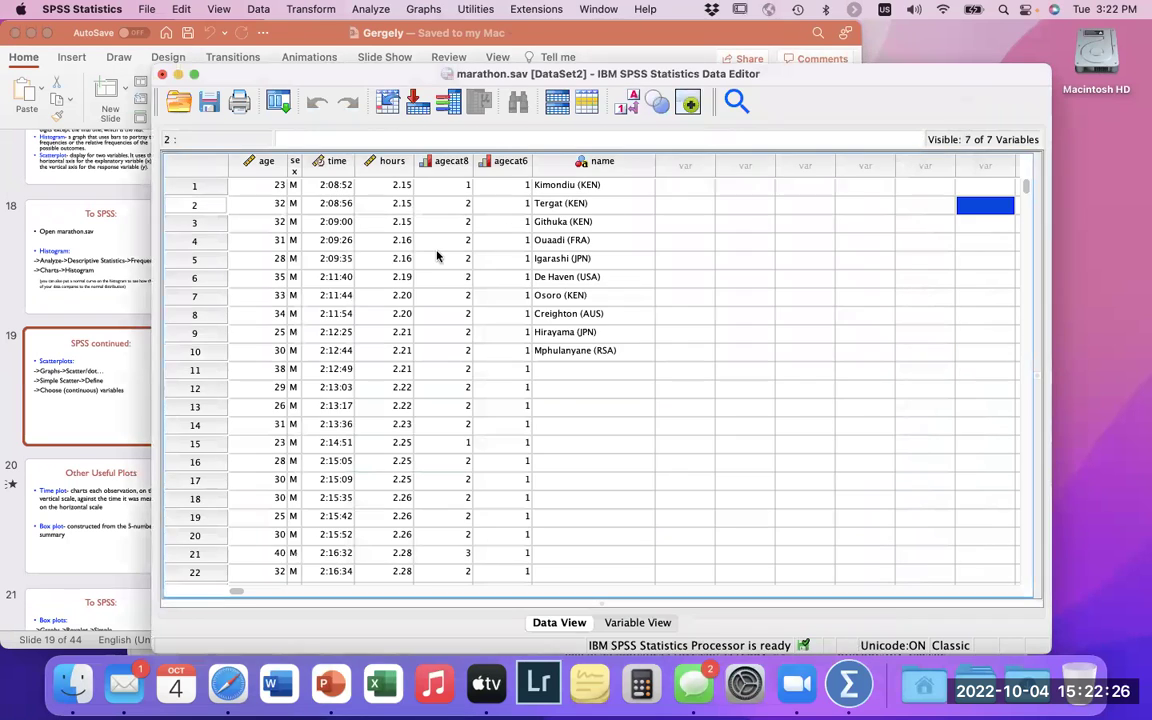
pyautogui.moveTo(301, 164); pyautogui.dragTo(320, 170)
pyautogui.scroll(-10, 315, 188)
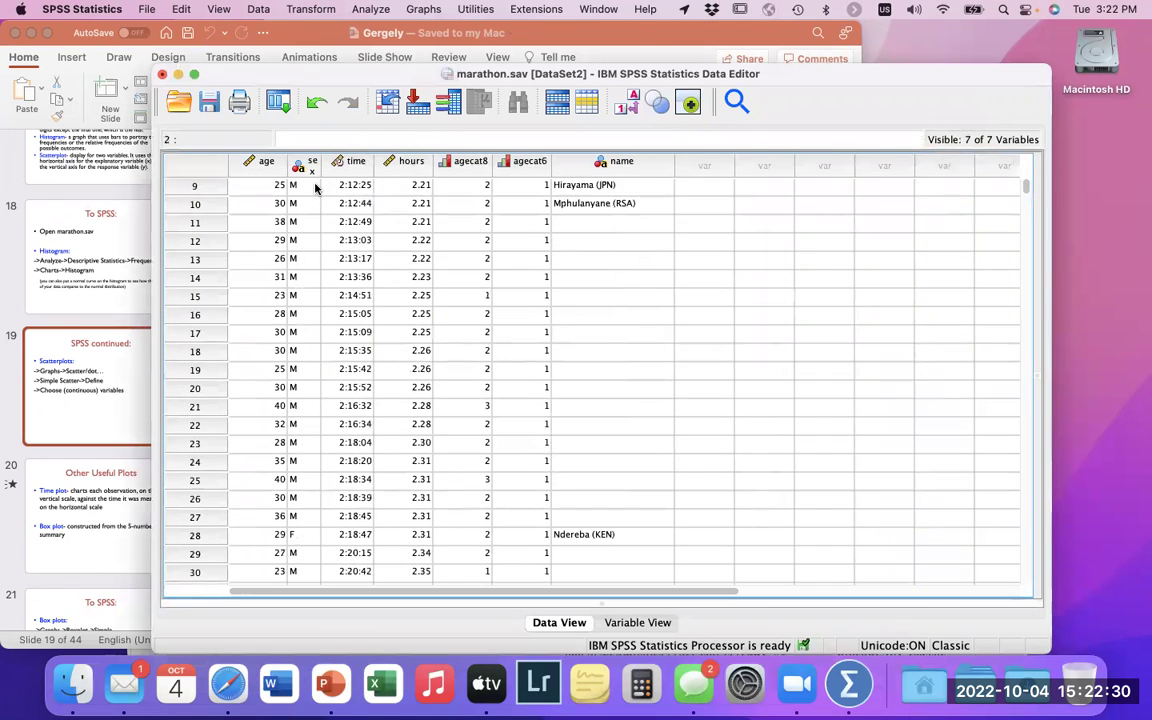
pyautogui.scroll(10, 315, 188)
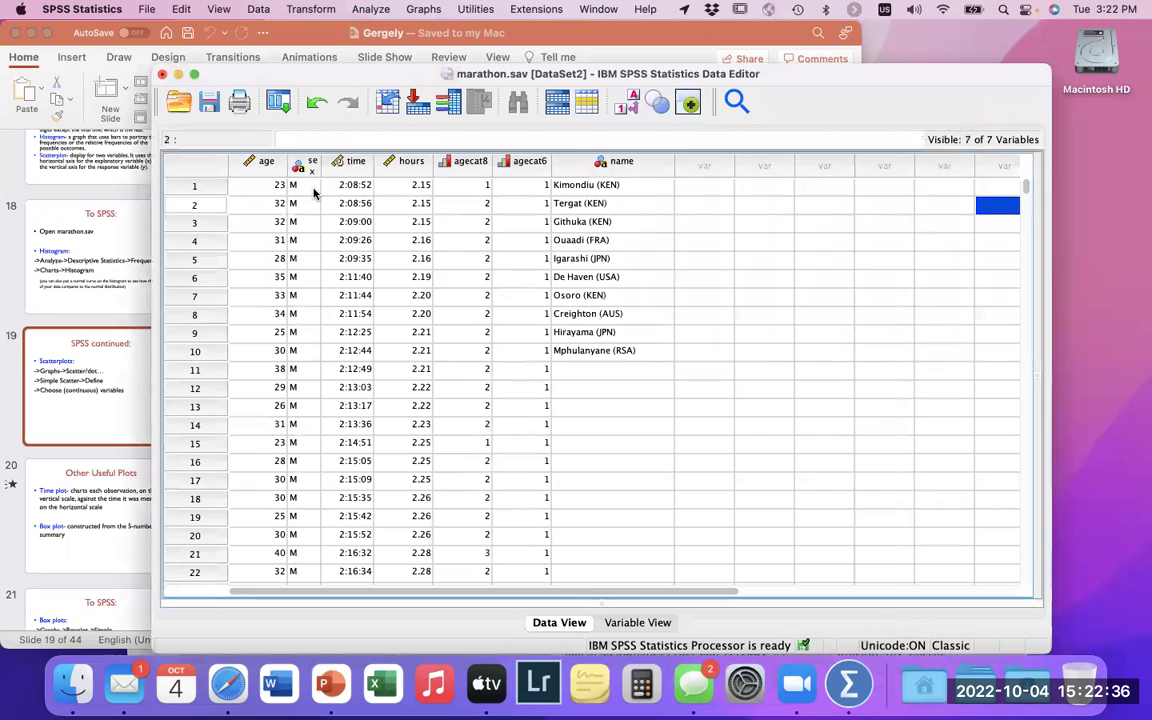
# - Examine the values of the sex variable in the first nine rows and check its variable type
pyautogui.click(305, 186)
pyautogui.click(306, 204)
pyautogui.click(307, 222)
pyautogui.click(308, 240)
pyautogui.click(309, 259)
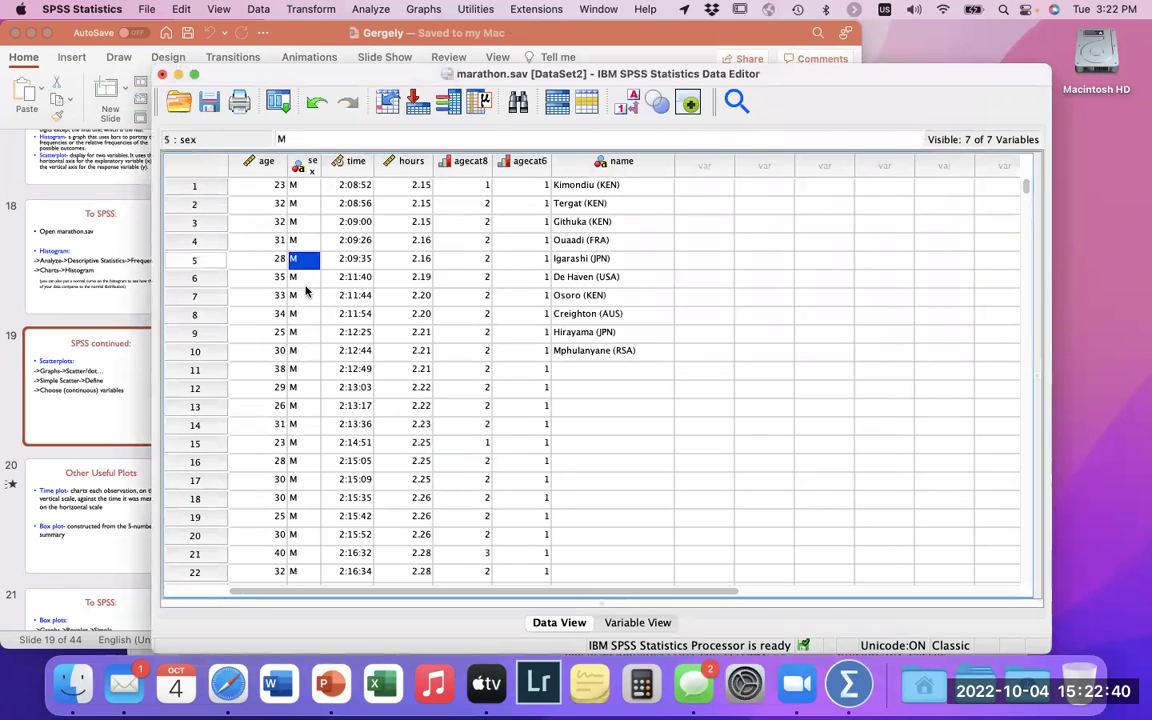
pyautogui.click(307, 278)
pyautogui.click(307, 297)
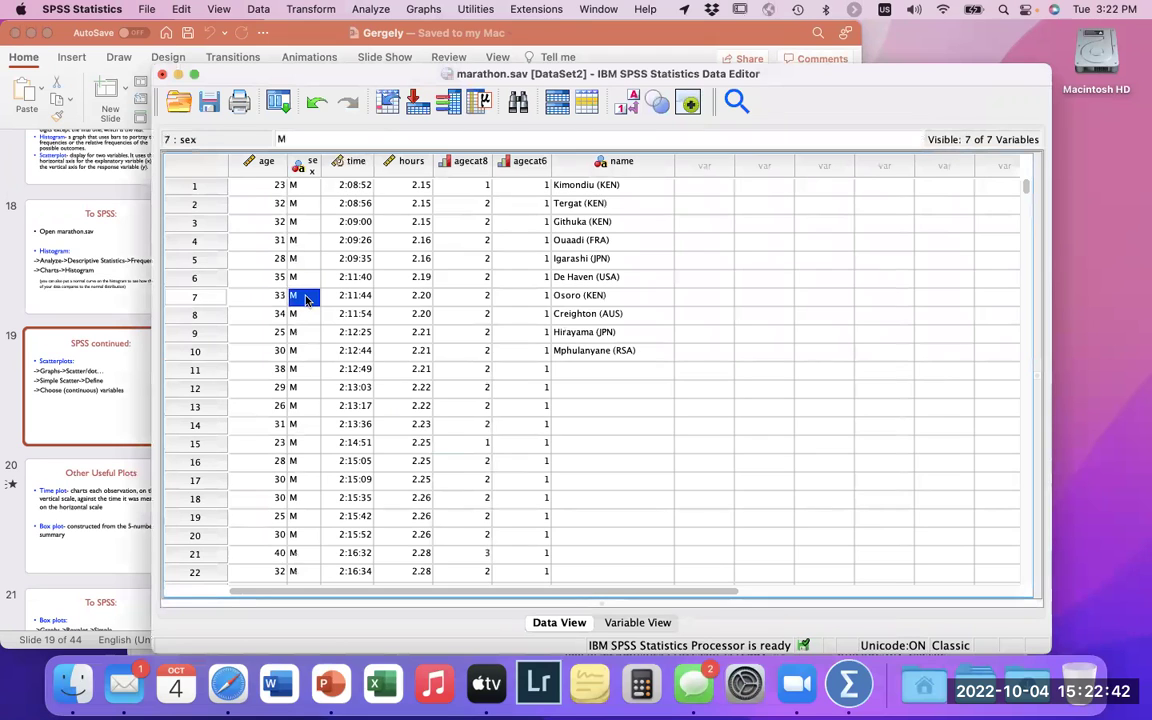
pyautogui.moveTo(297, 190); pyautogui.dragTo(293, 332)
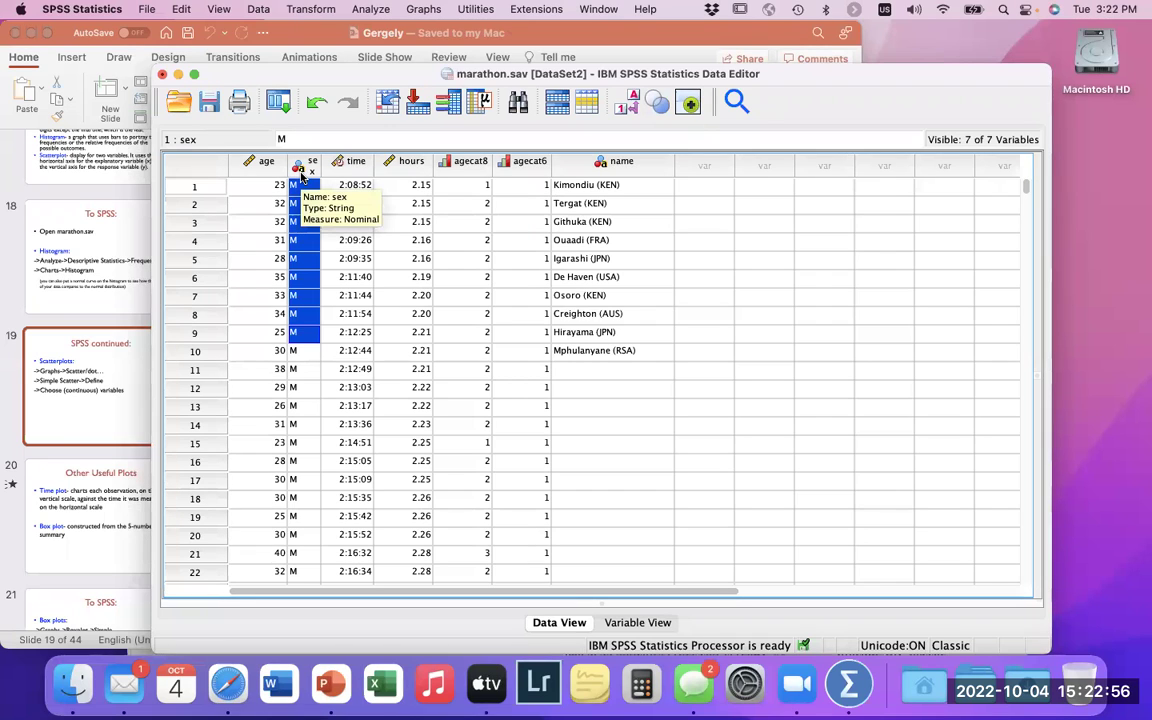
# - Return to the Simple Scatterplot setup, put completion time in hours [hours] on the X axis, create the chart and examine it
pyautogui.hotkey('ctrl', 'Up')
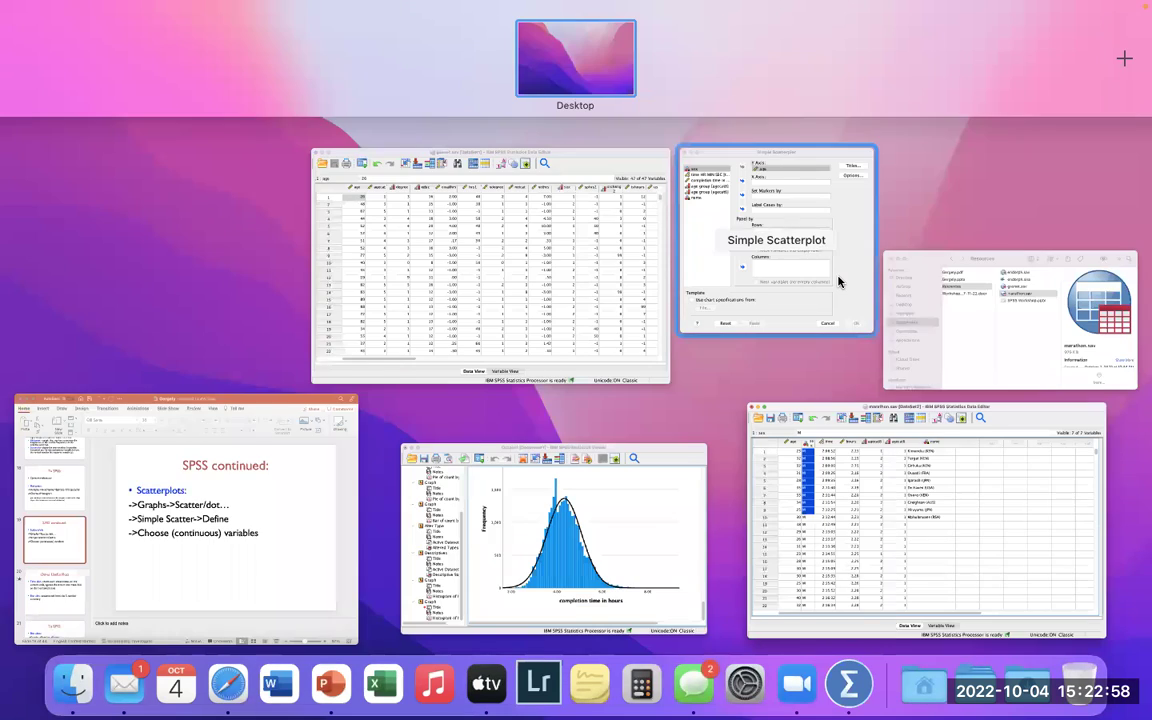
pyautogui.click(836, 283)
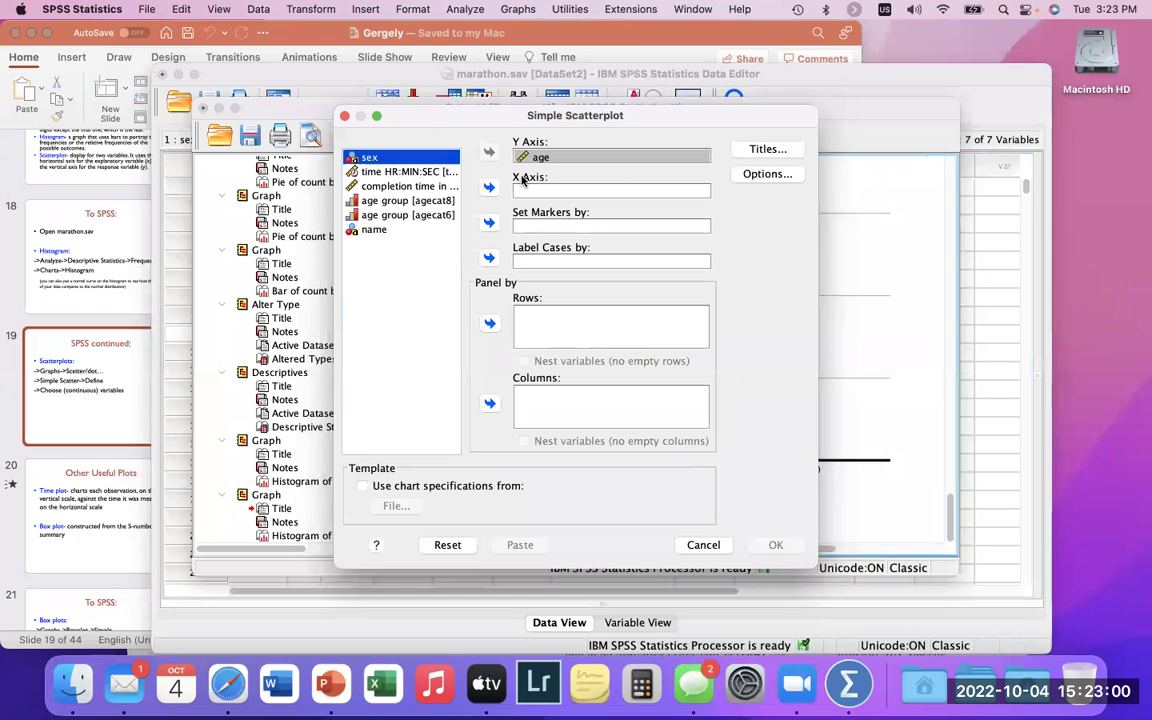
pyautogui.click(405, 186)
pyautogui.click(488, 188)
pyautogui.click(557, 156)
pyautogui.click(572, 192)
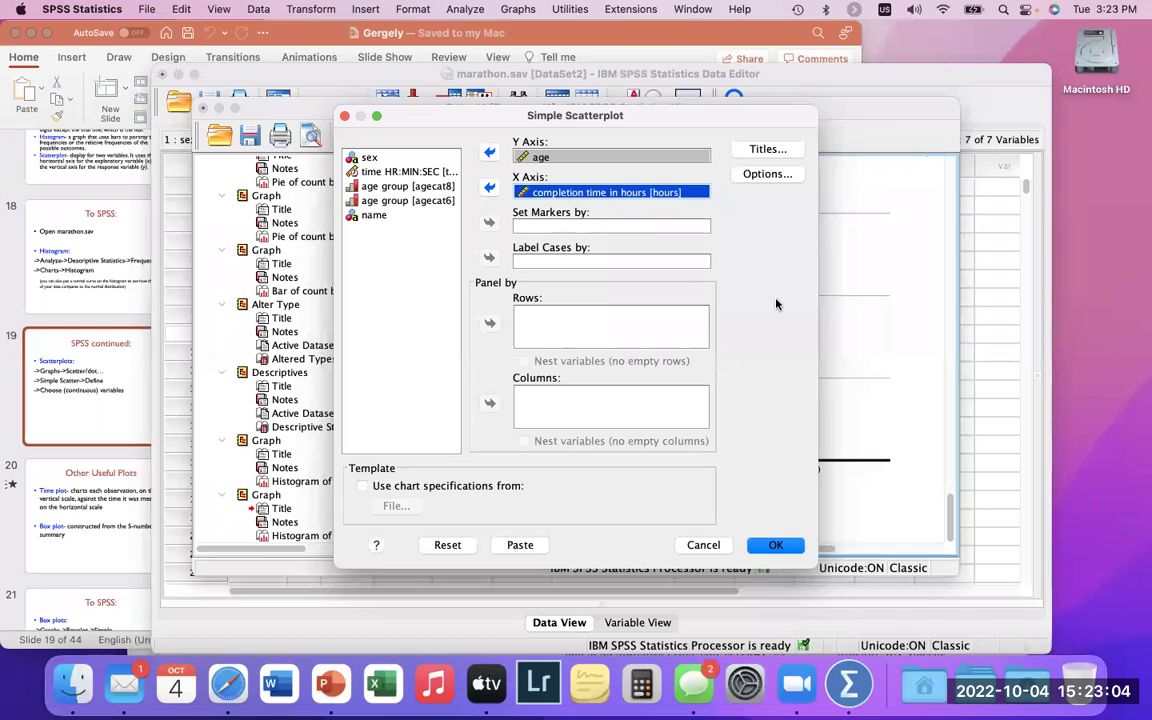
pyautogui.click(776, 545)
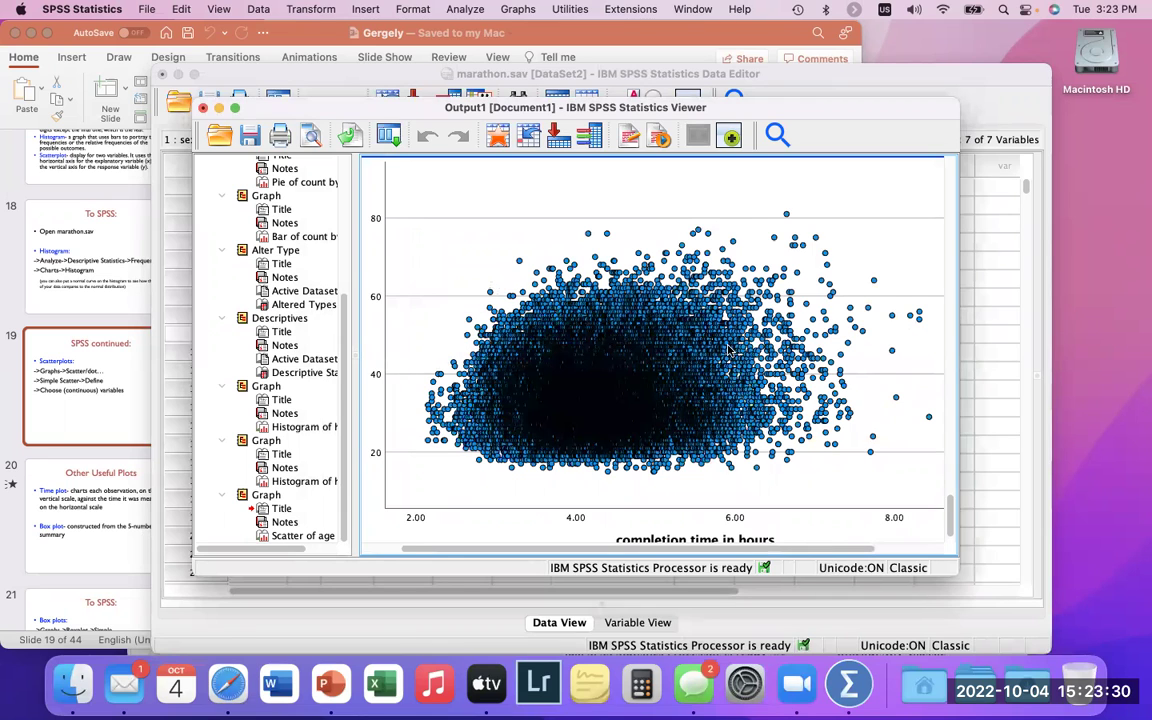
pyautogui.hscroll(-2, 729, 350)
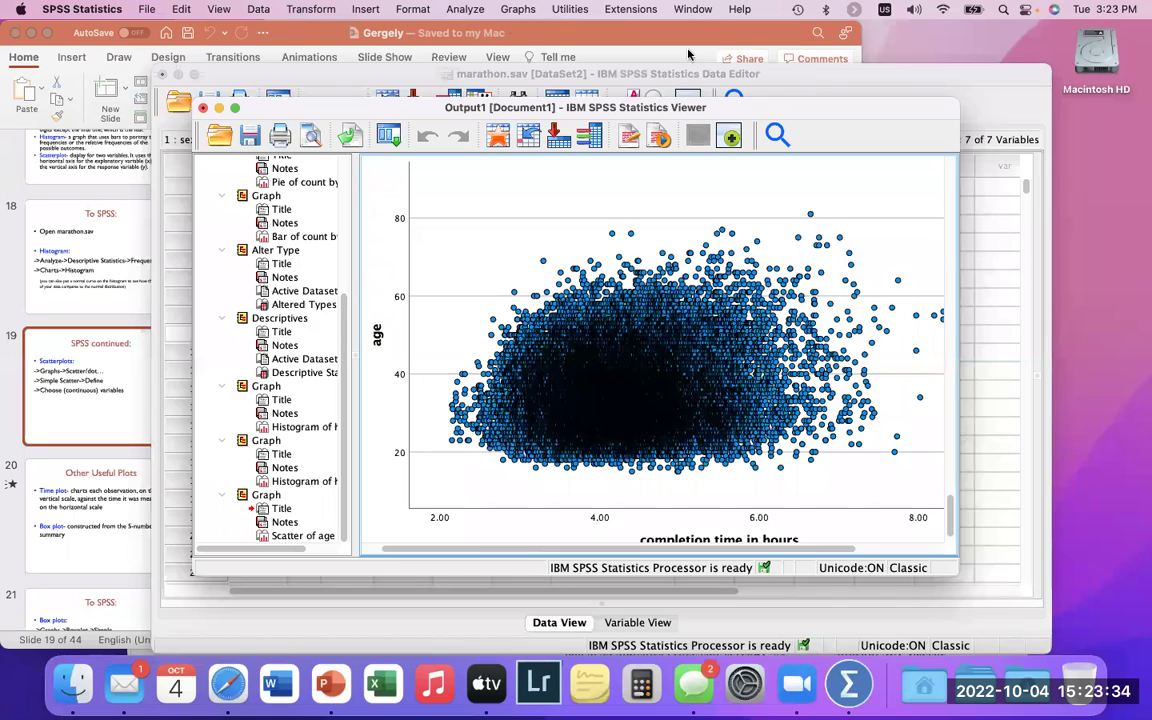
# - Create a simple scatterplot with completion time in hours [hours] on the Y axis and age on the X axis
pyautogui.click(518, 9)
pyautogui.moveTo(620, 147)
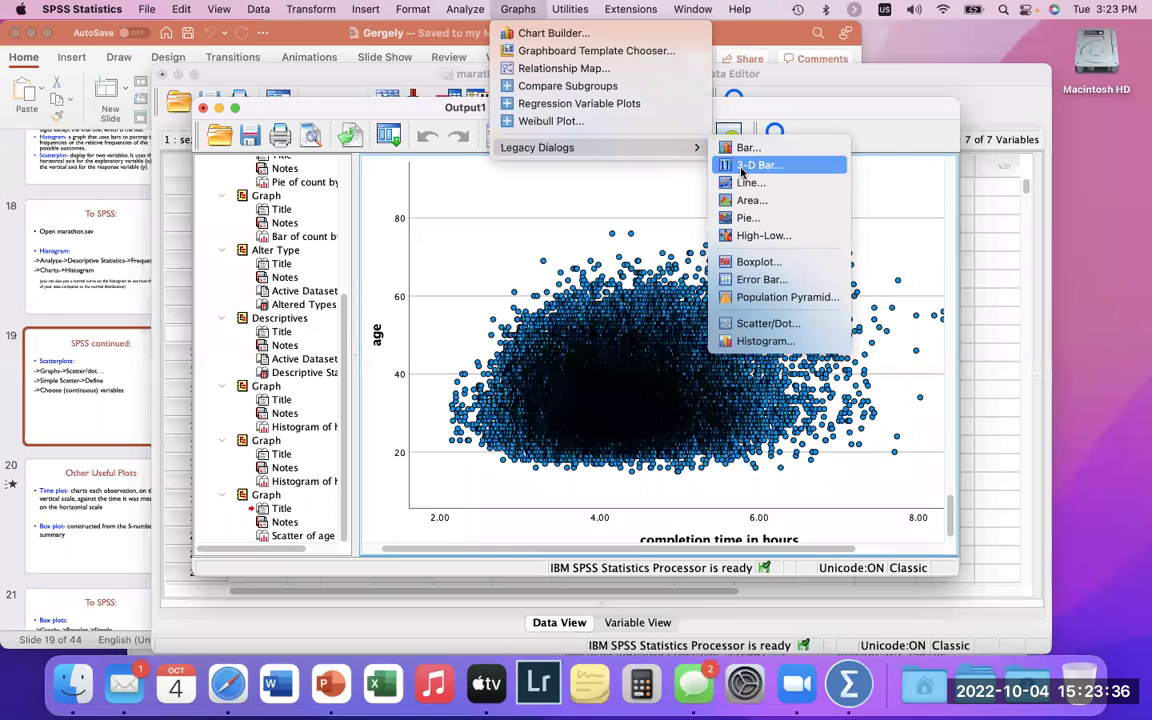
pyautogui.click(785, 324)
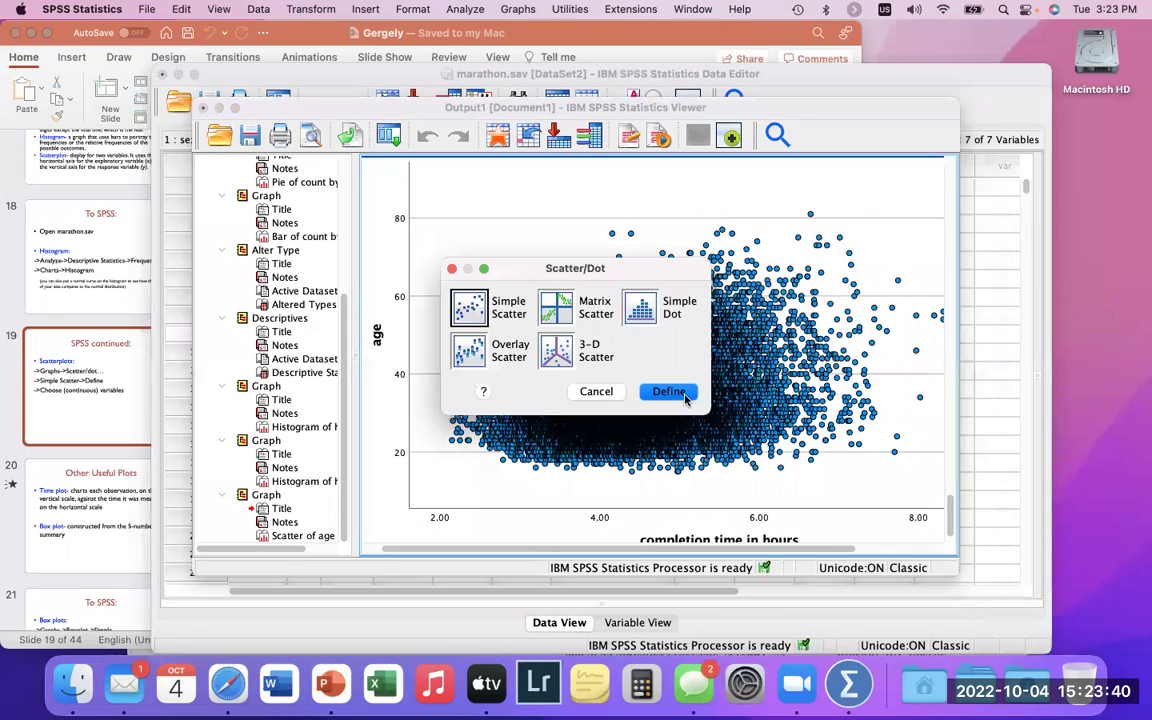
pyautogui.click(668, 391)
pyautogui.click(535, 158)
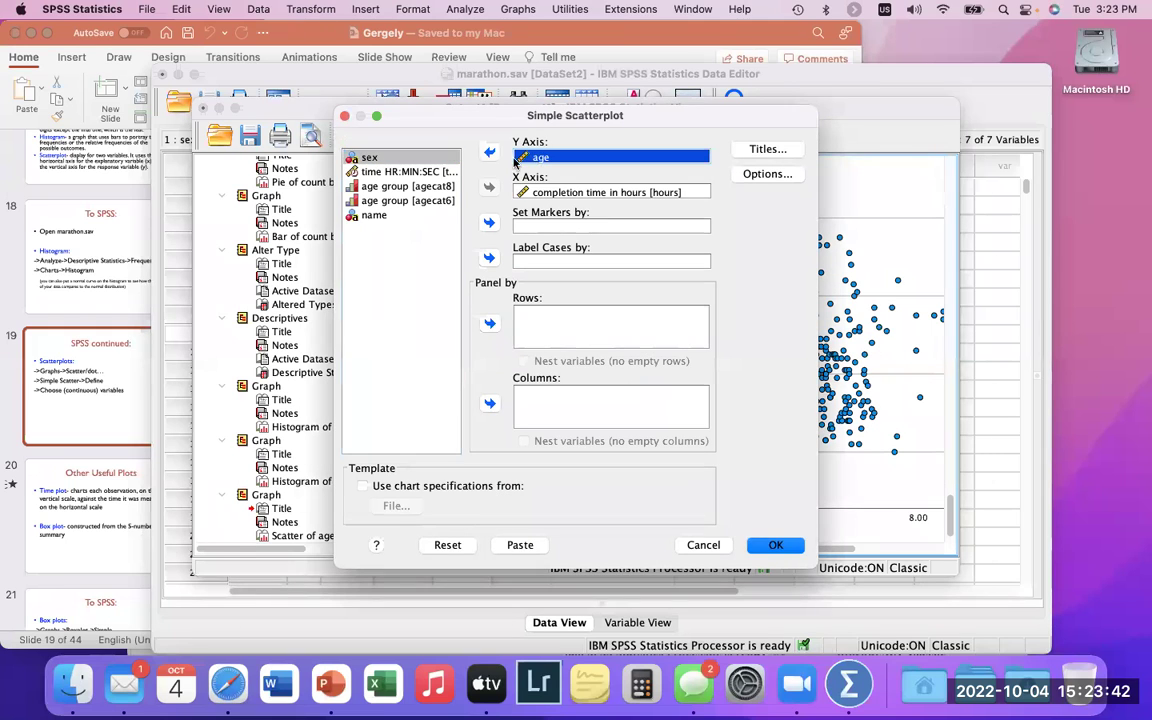
pyautogui.click(489, 151)
pyautogui.click(489, 188)
pyautogui.click(392, 157)
pyautogui.doubleClick(430, 160)
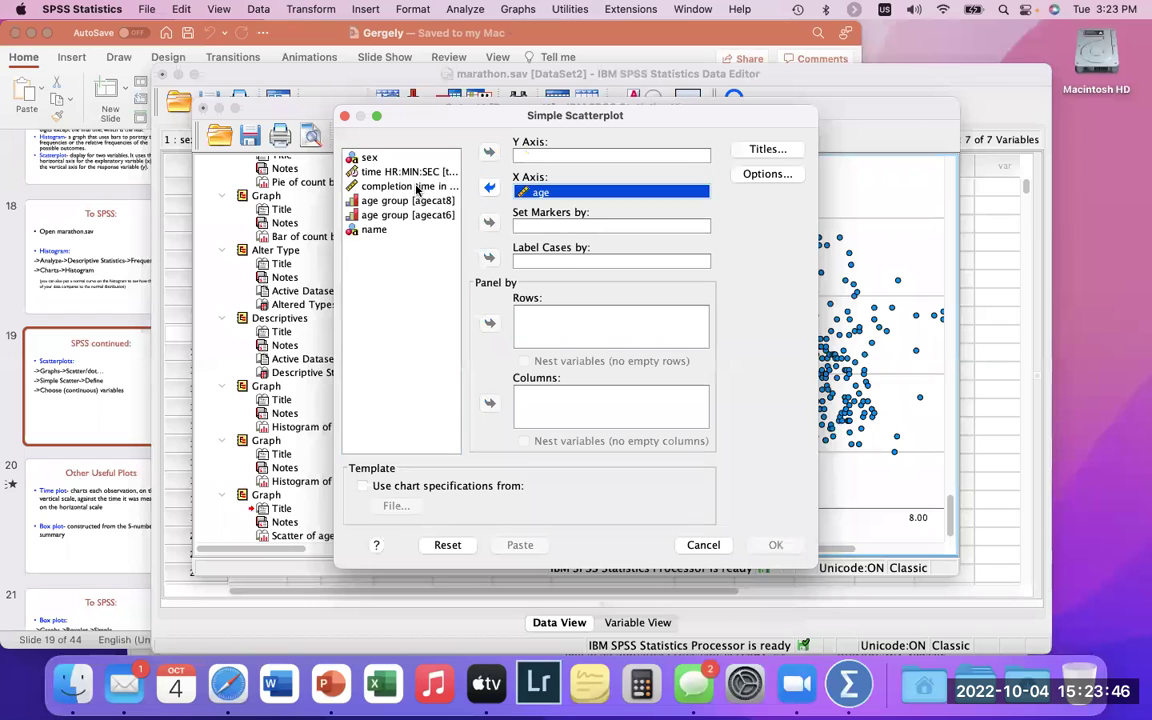
pyautogui.click(430, 186)
pyautogui.click(489, 151)
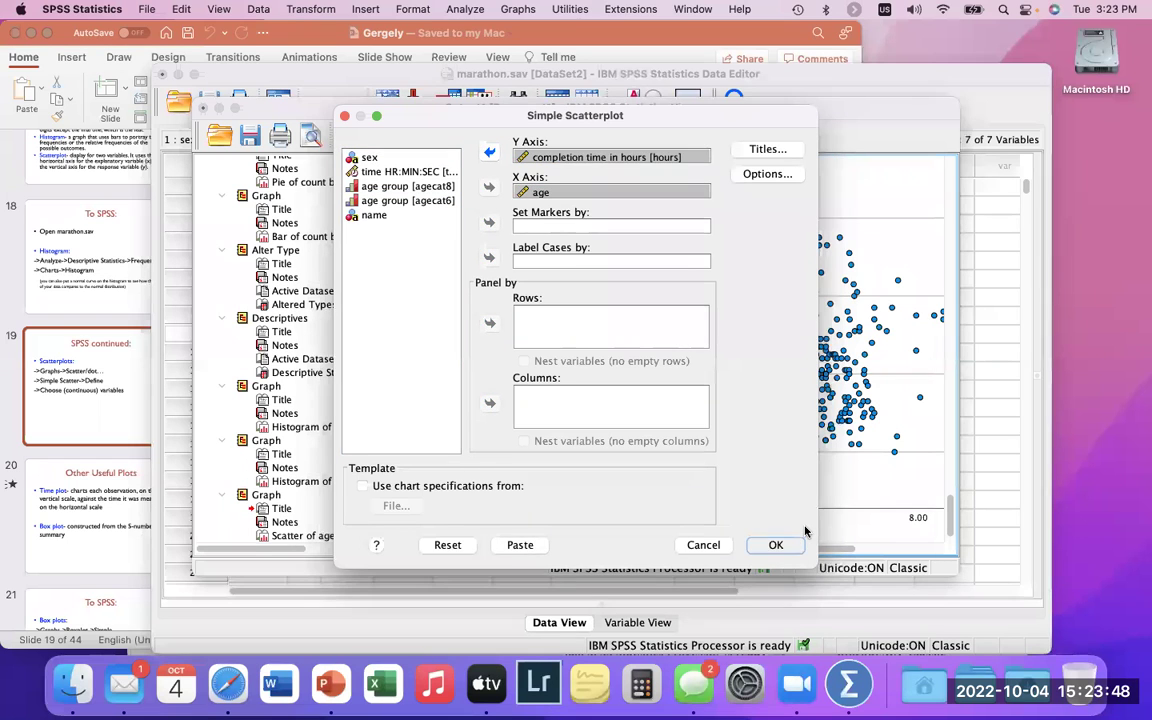
pyautogui.click(802, 537)
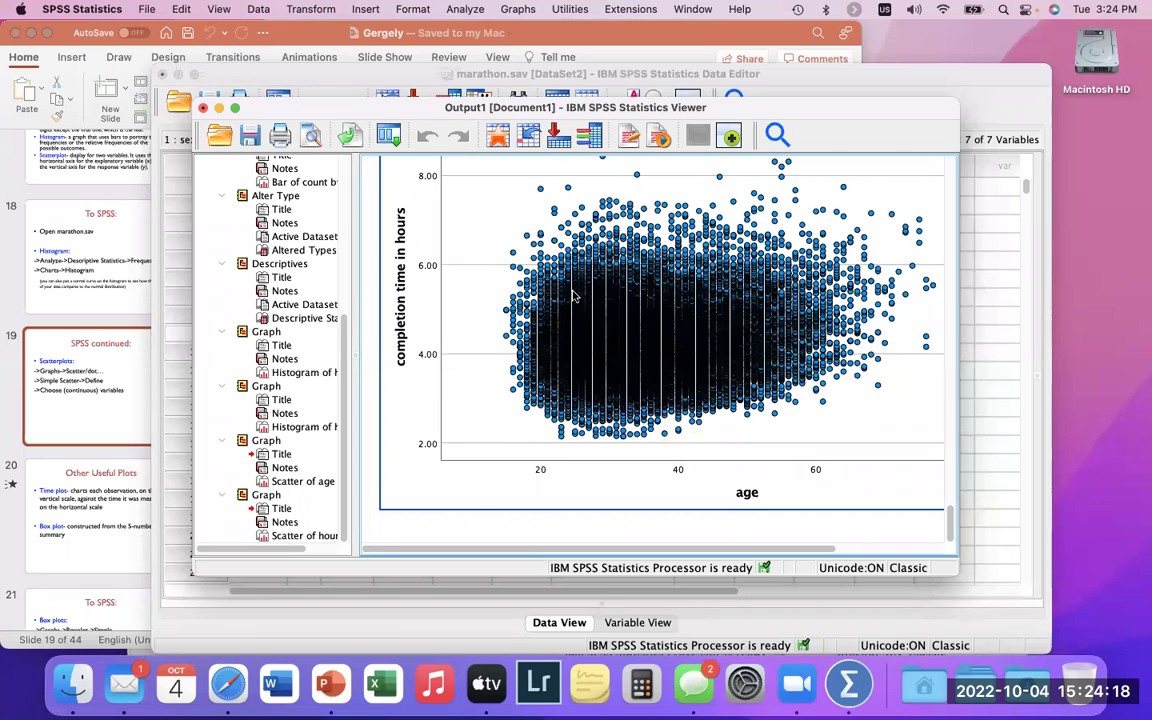
# - Examine the new scatterplot of completion time against age and compare it with the earlier one that has the axes swapped
pyautogui.scroll(3, 573, 296)
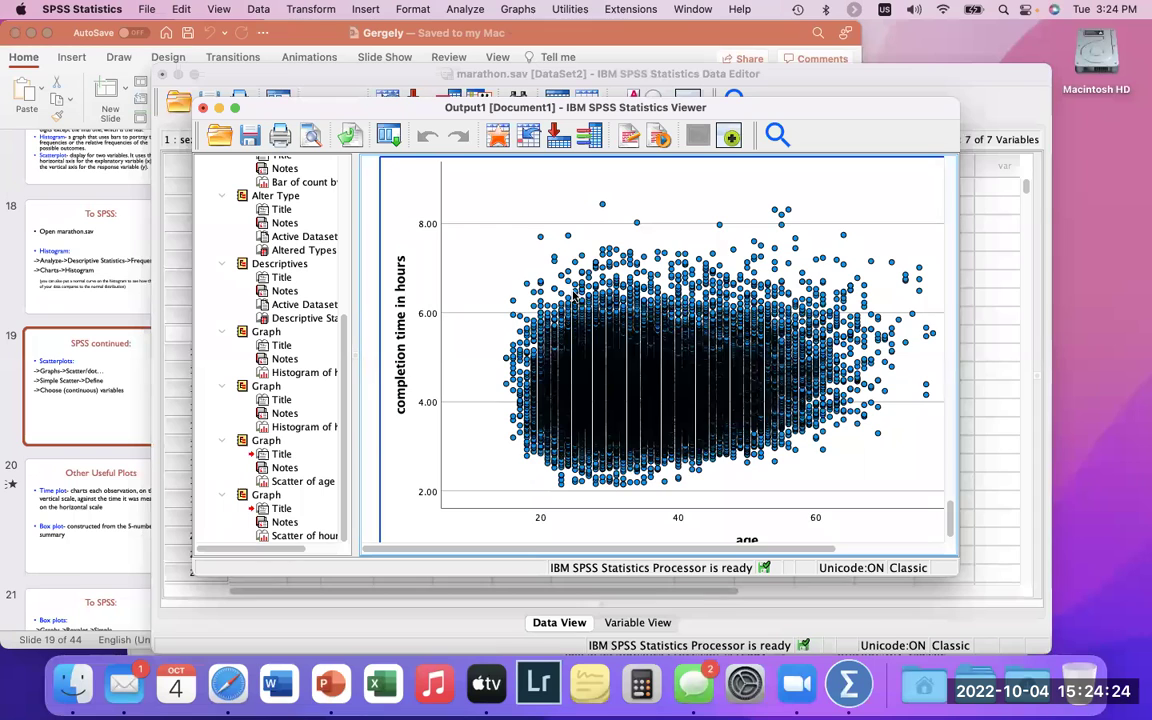
pyautogui.hscroll(2, 576, 297)
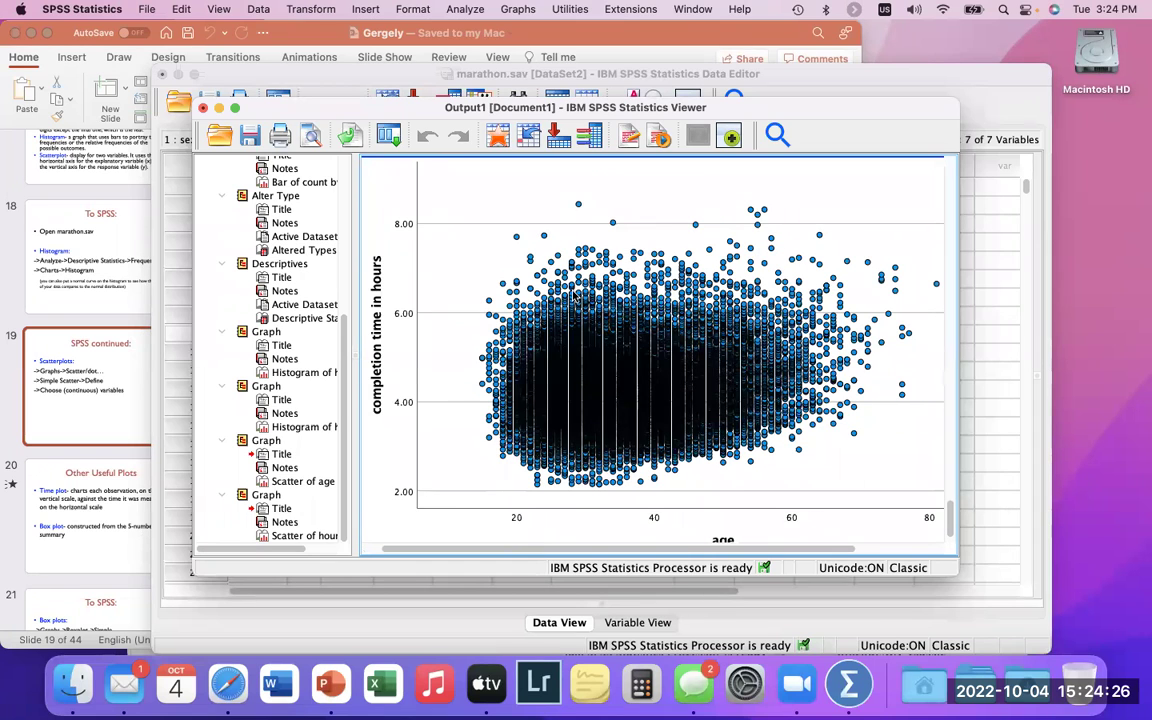
pyautogui.scroll(10, 576, 296)
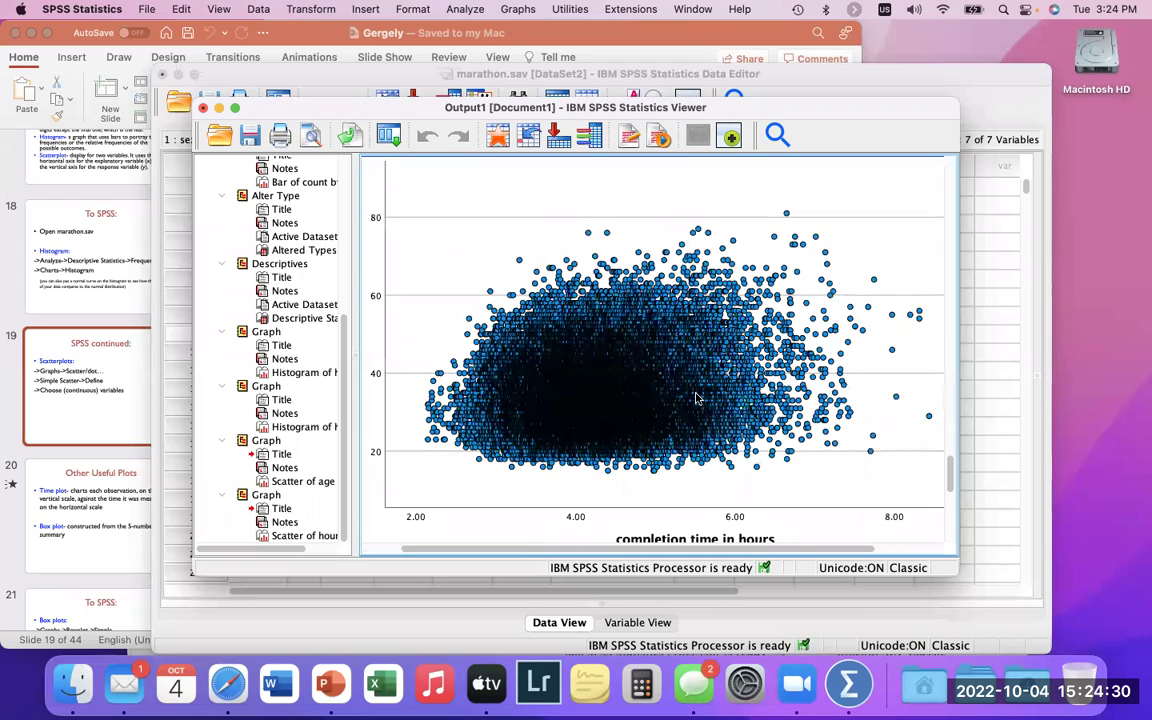
pyautogui.scroll(-10, 694, 398)
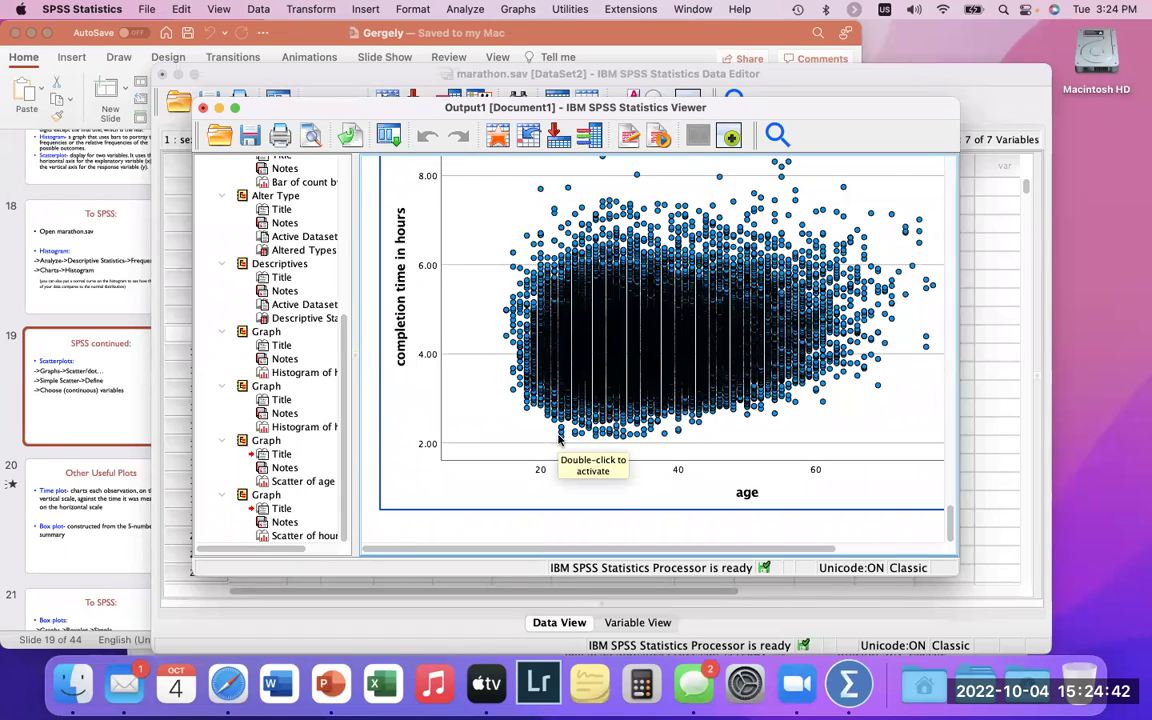
pyautogui.scroll(3, 559, 437)
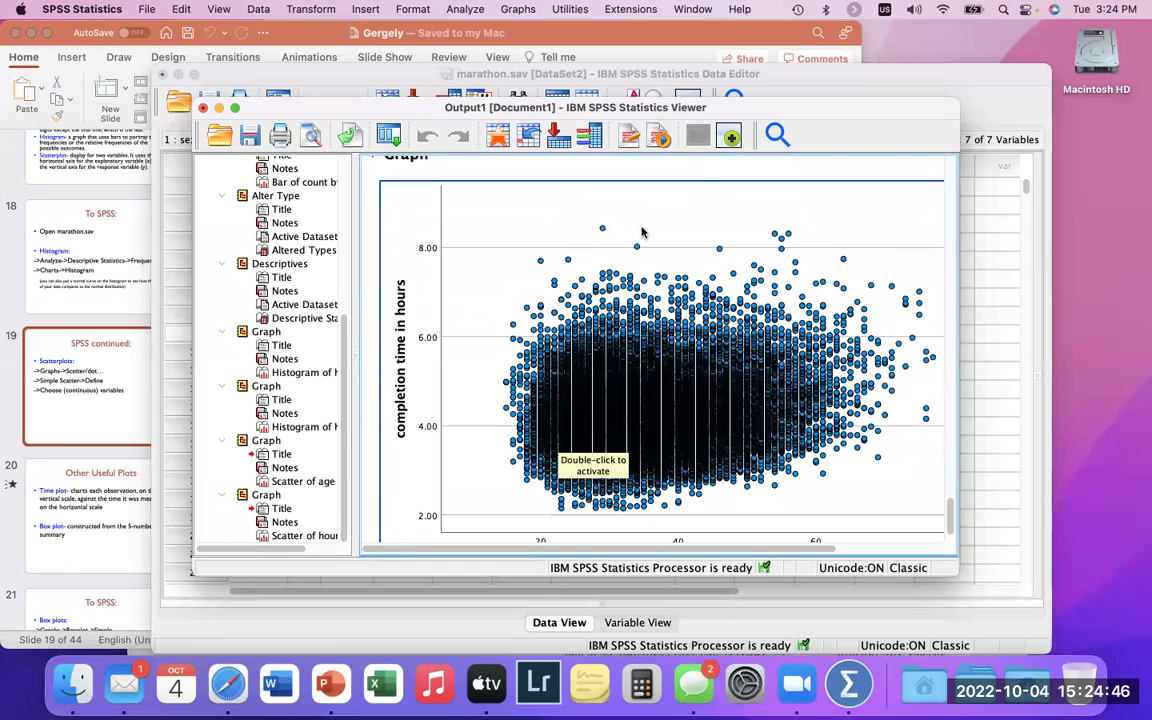
pyautogui.scroll(-2, 720, 214)
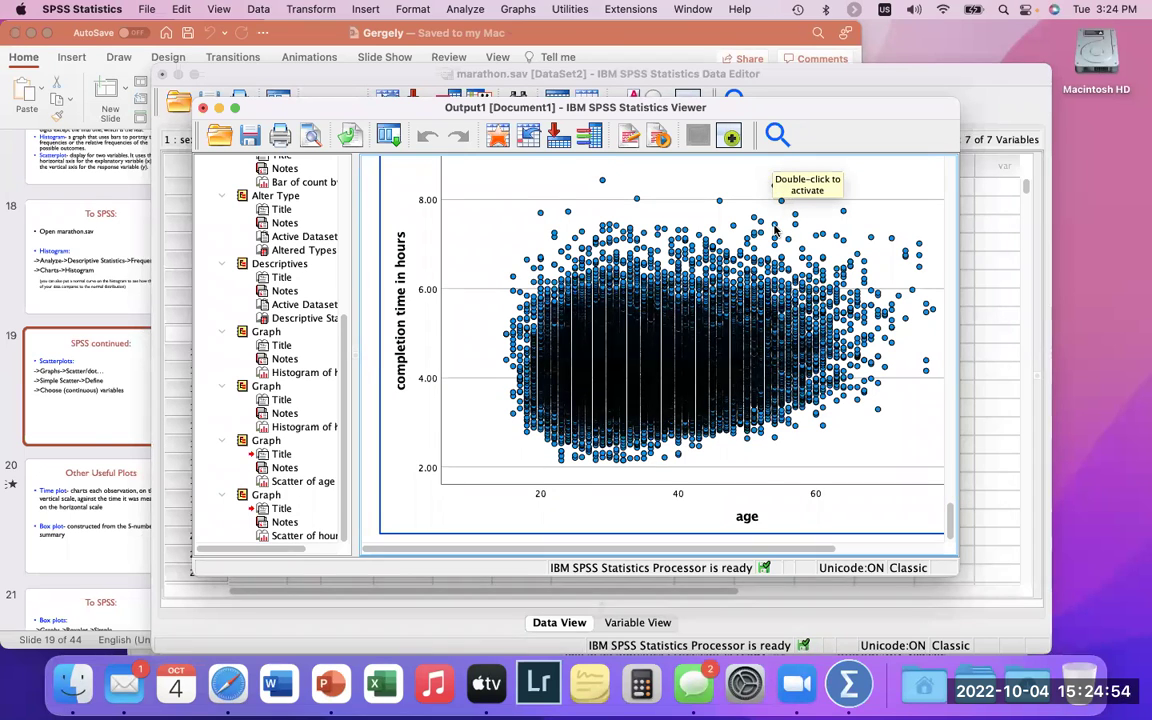
pyautogui.scroll(-2, 748, 313)
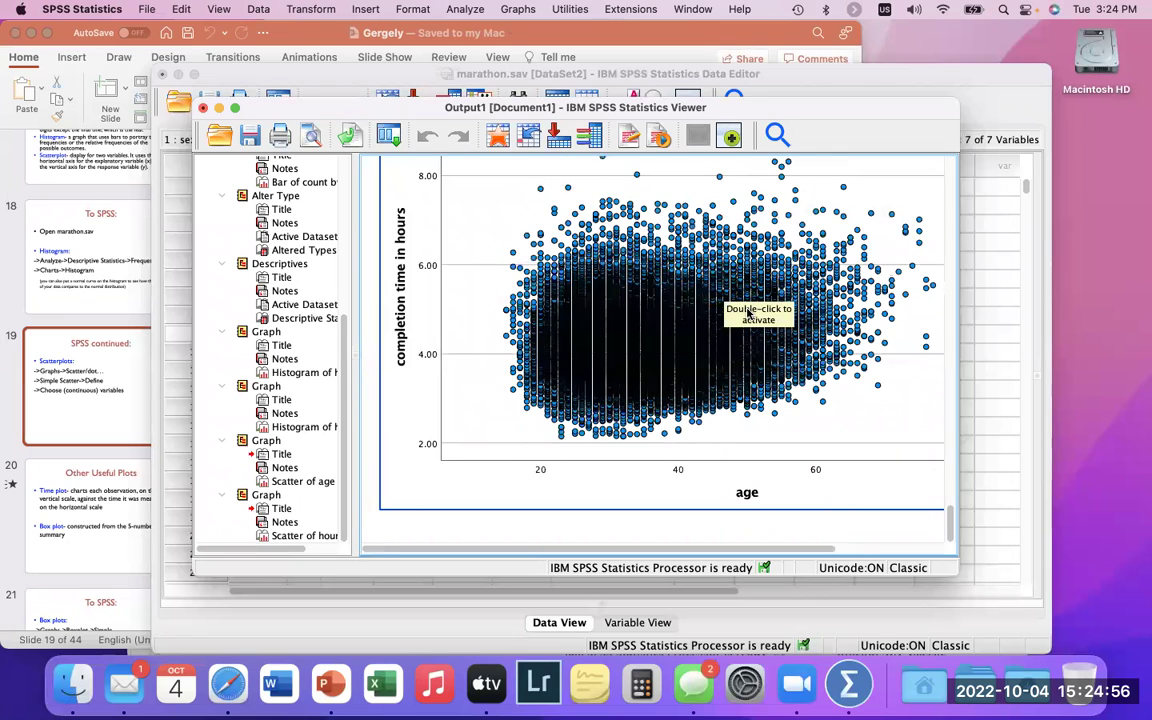
# - Show the Other Useful Plots slide in PowerPoint, and return to SPSS to examine the scatterplot of completion time against age
pyautogui.click(72, 370)
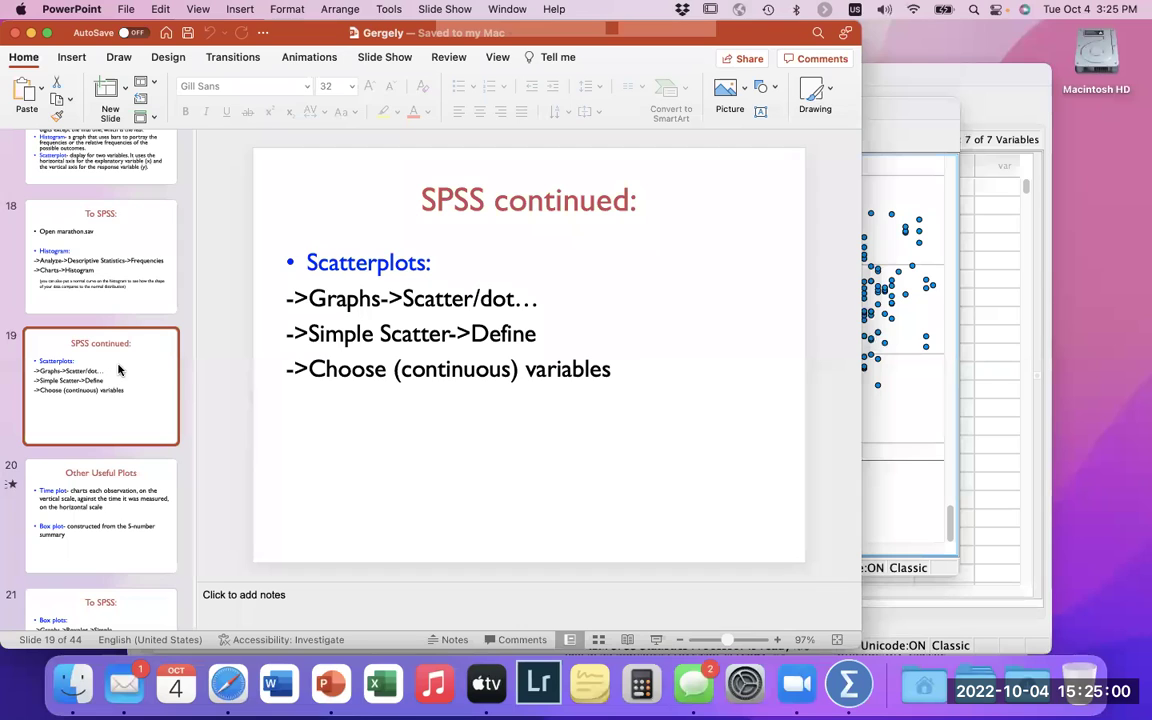
pyautogui.press('Down')
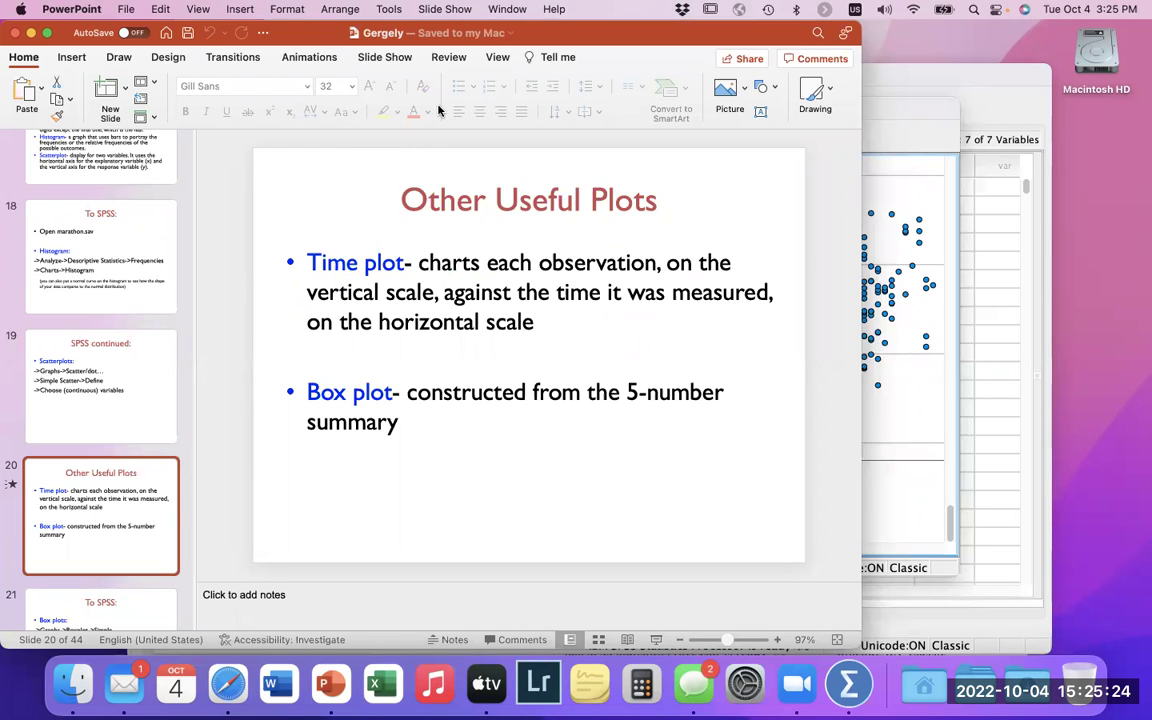
pyautogui.click(930, 289)
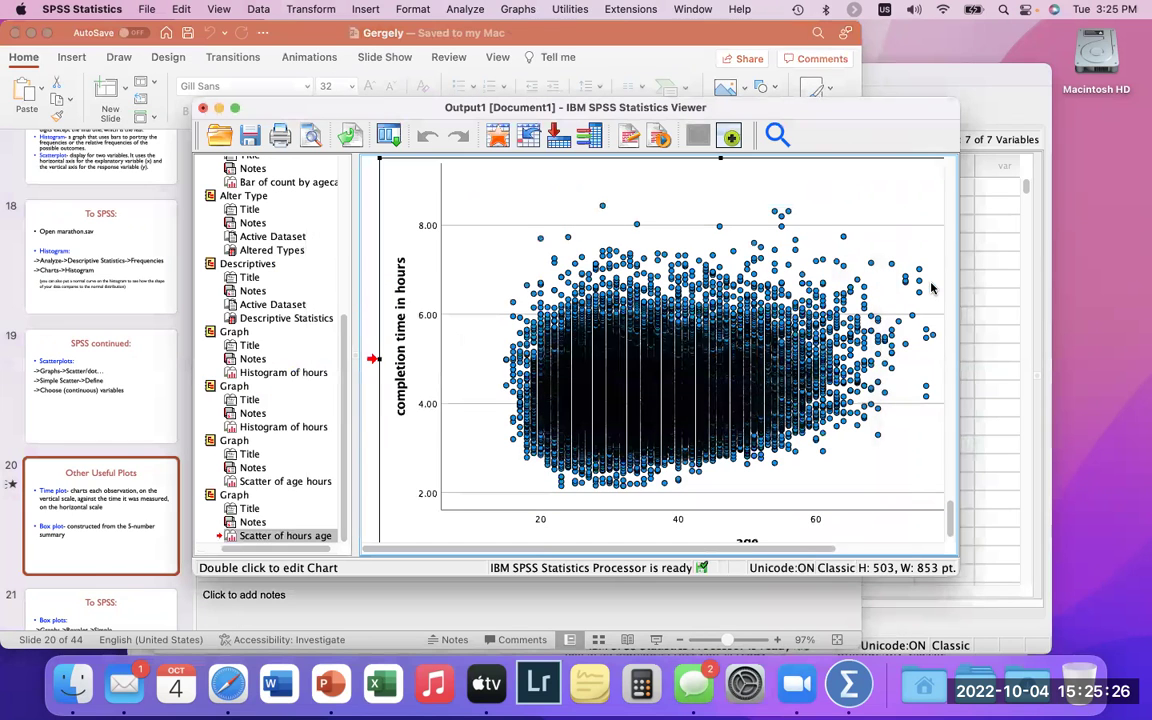
pyautogui.scroll(-2, 740, 283)
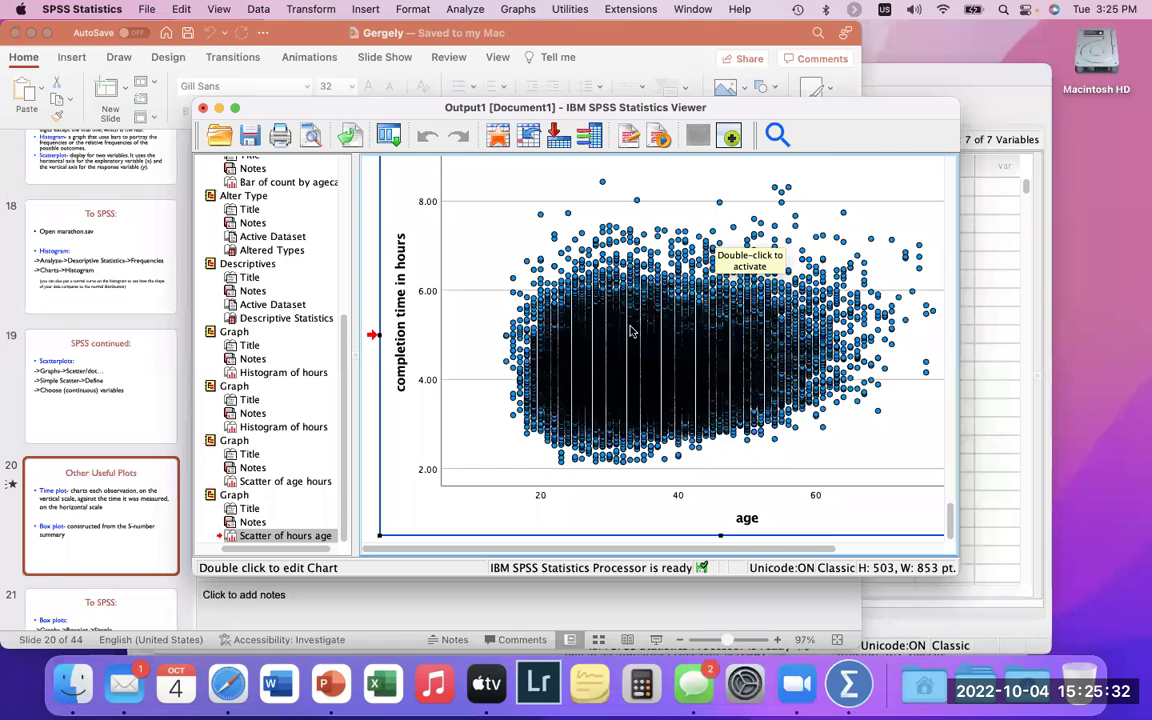
pyautogui.scroll(-2, 658, 385)
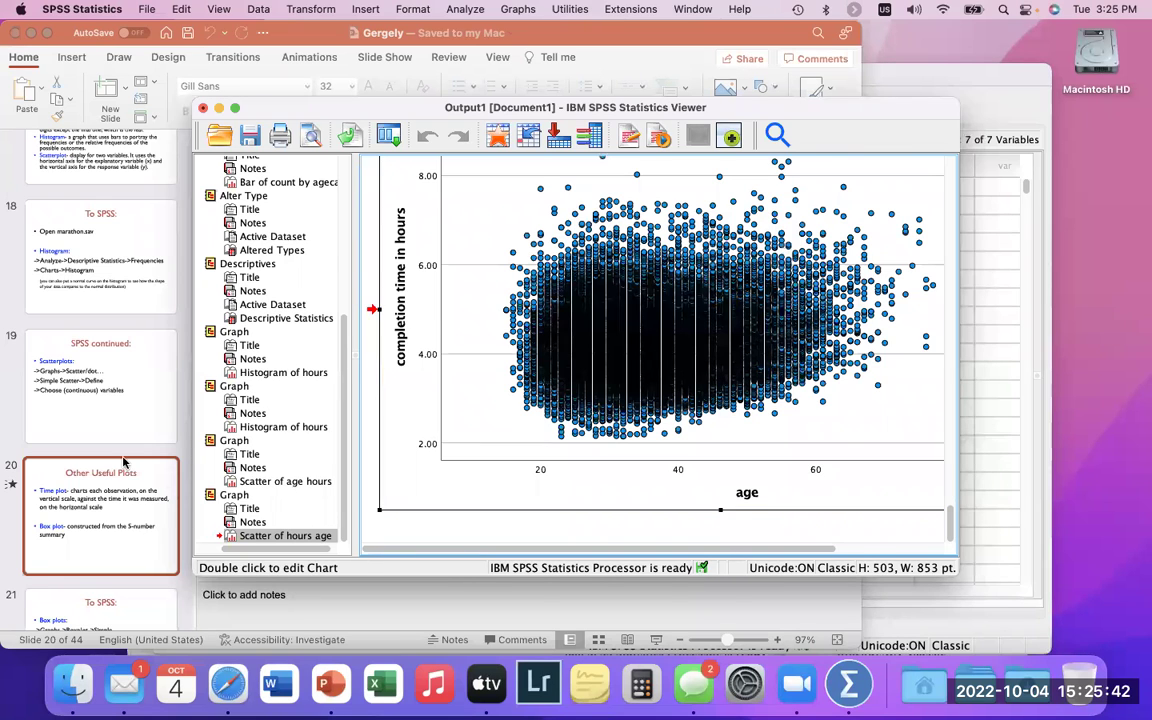
# - Switch to PowerPoint, read the Box plots instructions slide and go on to the Contingency Tables/Cross Tabs slide
pyautogui.click(85, 478)
pyautogui.click(89, 600)
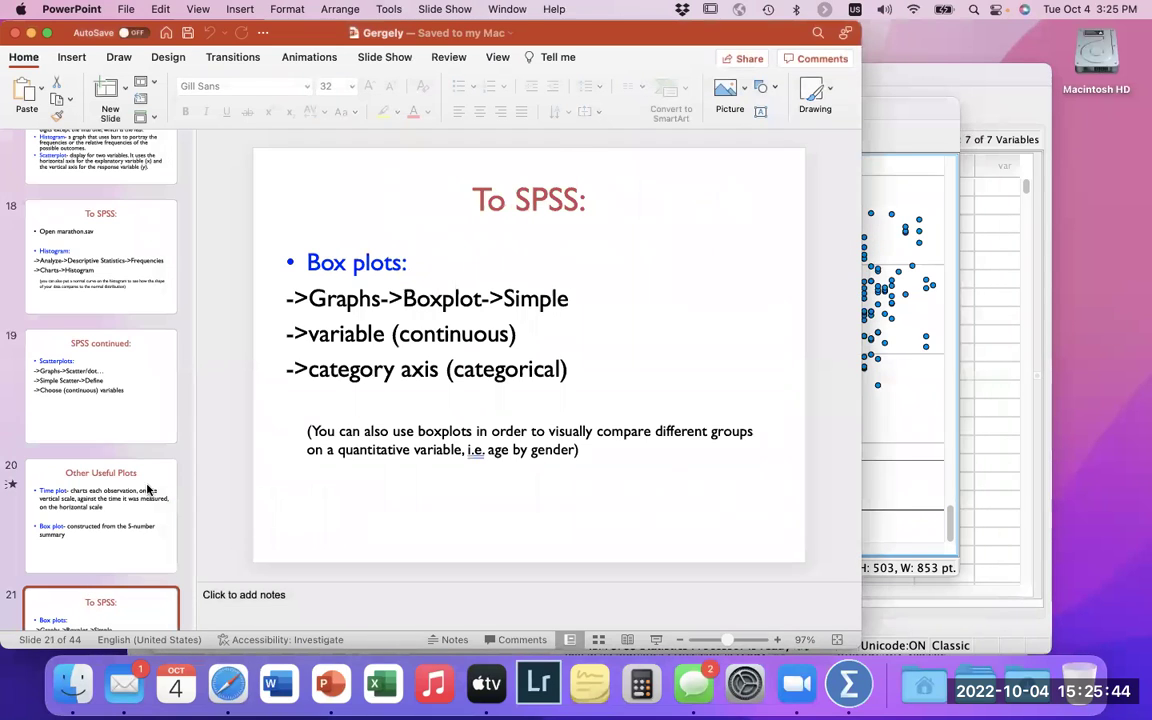
pyautogui.scroll(-4, 136, 490)
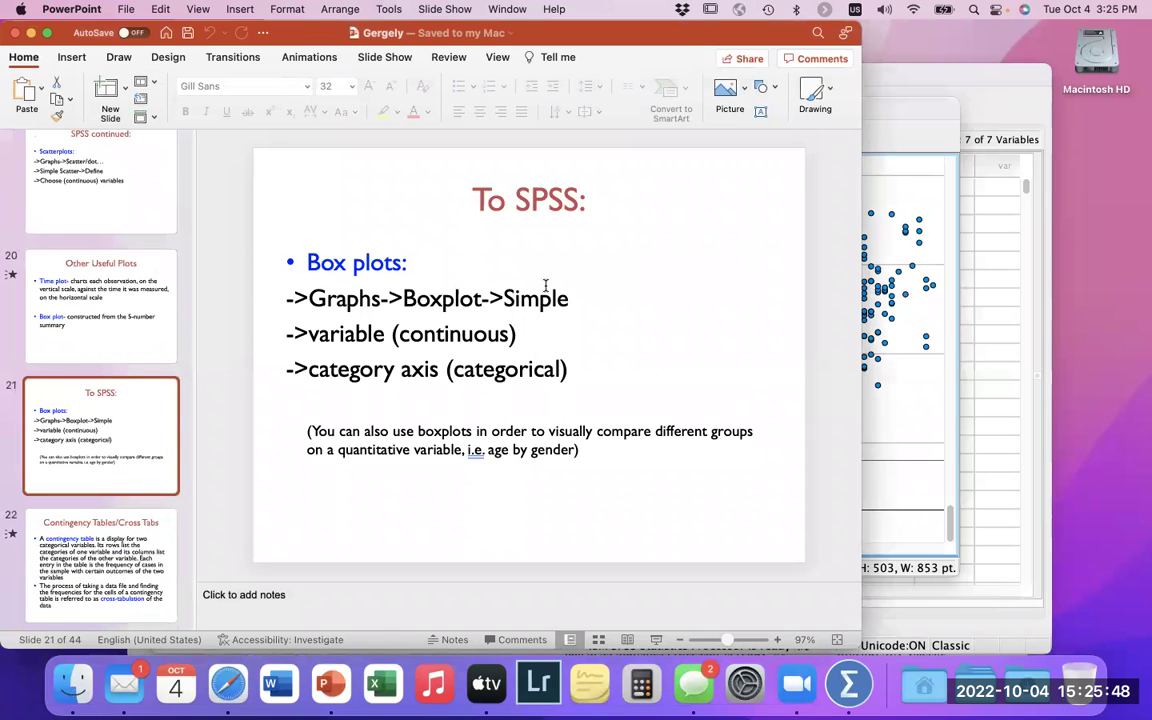
pyautogui.scroll(-2, 62, 320)
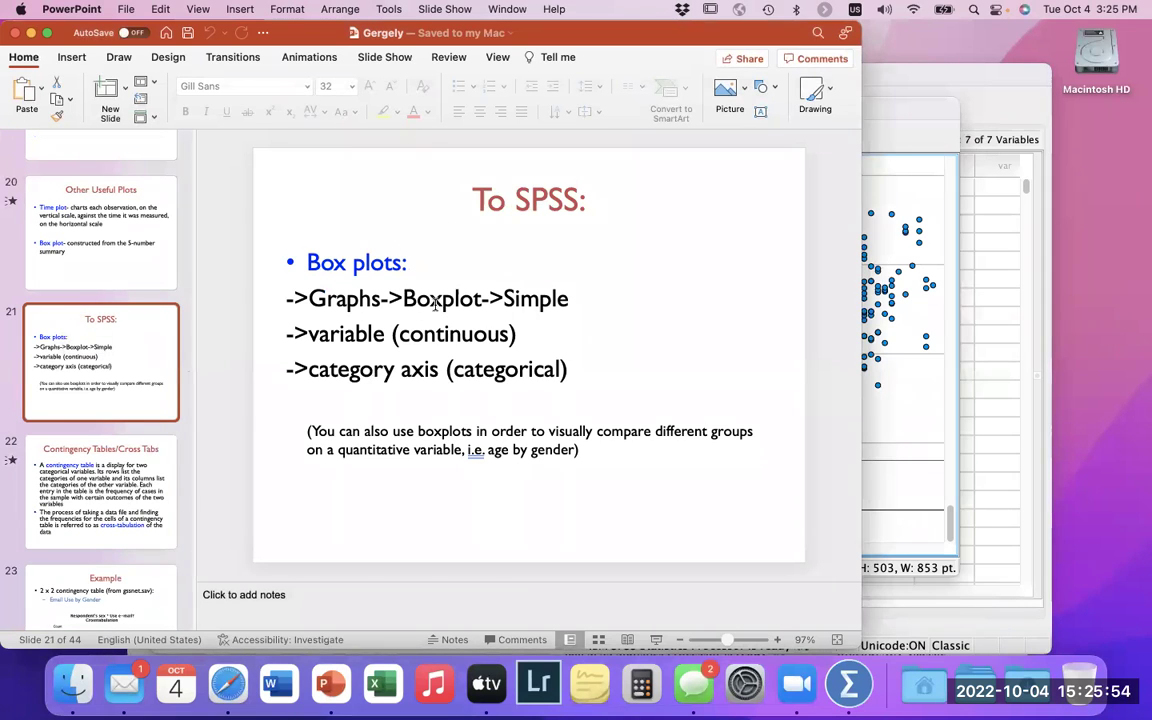
pyautogui.scroll(6, 43, 291)
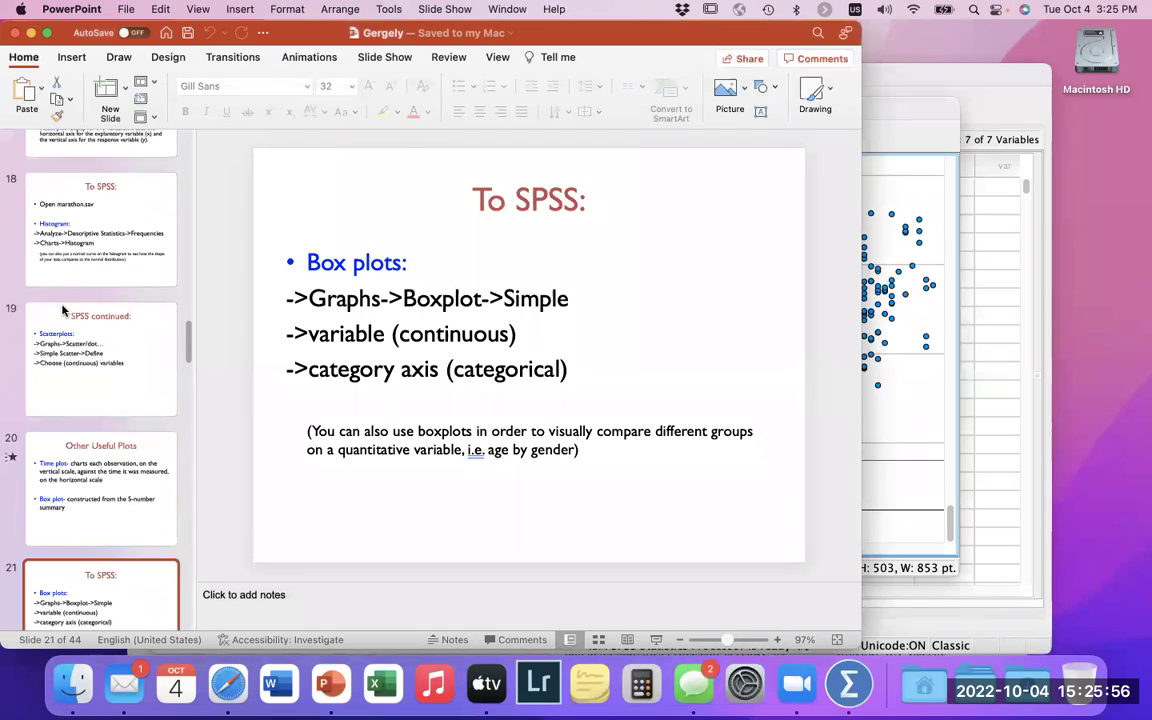
pyautogui.scroll(2, 62, 311)
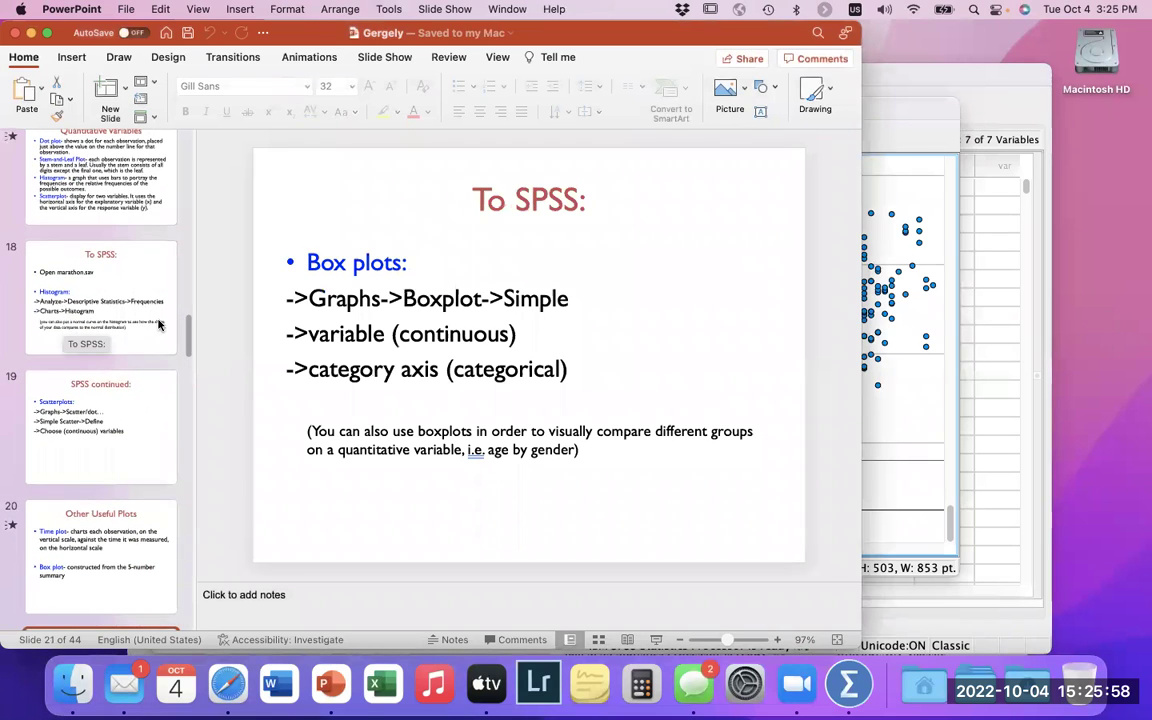
pyautogui.scroll(-11, 158, 323)
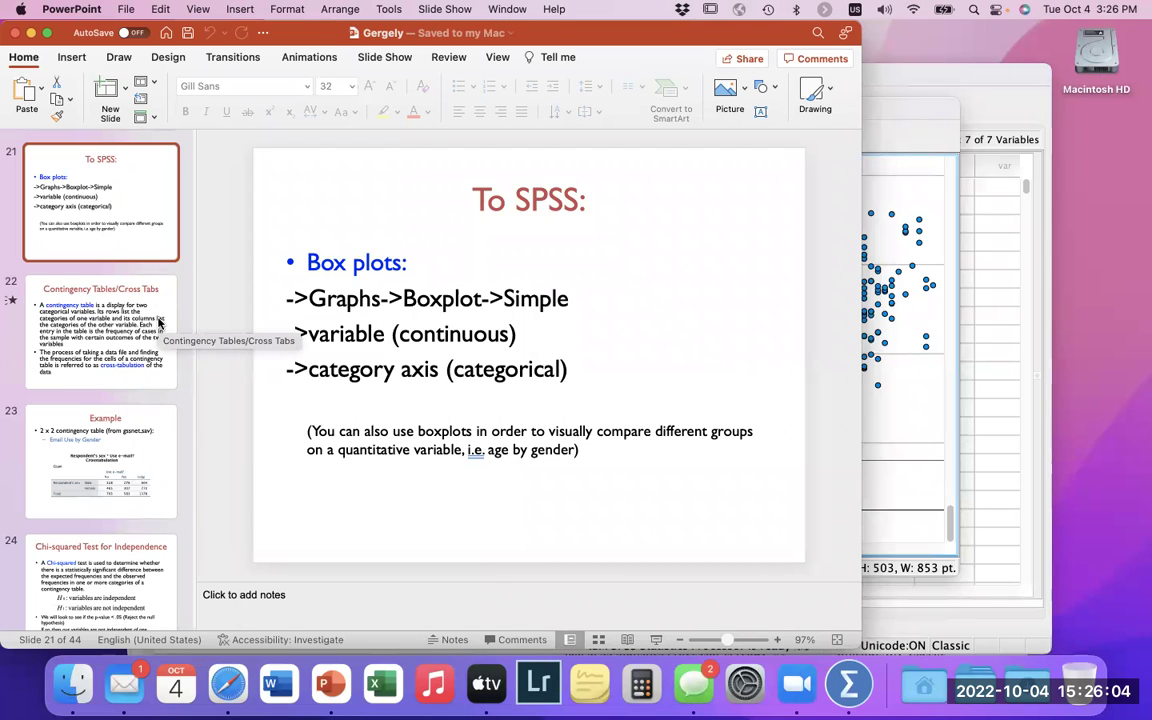
pyautogui.click(158, 322)
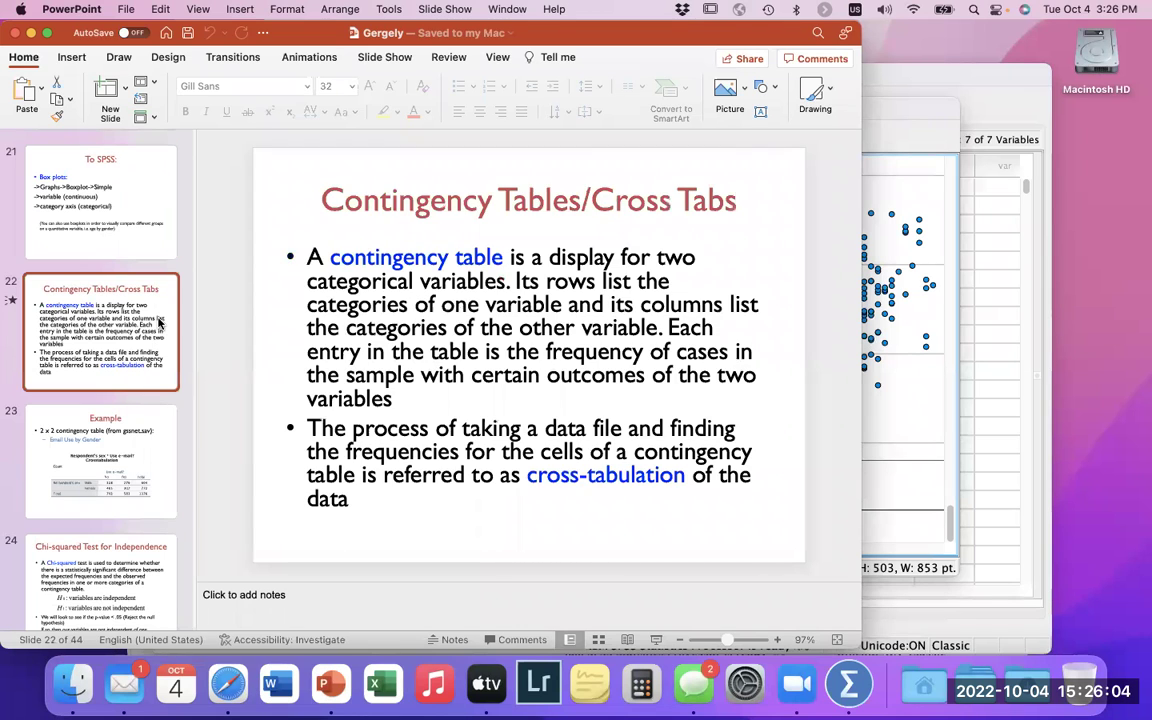
# - Look back through the marathon descriptive statistics, histograms and scatterplots in the SPSS output, and return to the Contingency Tables/Cross Tabs slide in PowerPoint
pyautogui.click(925, 139)
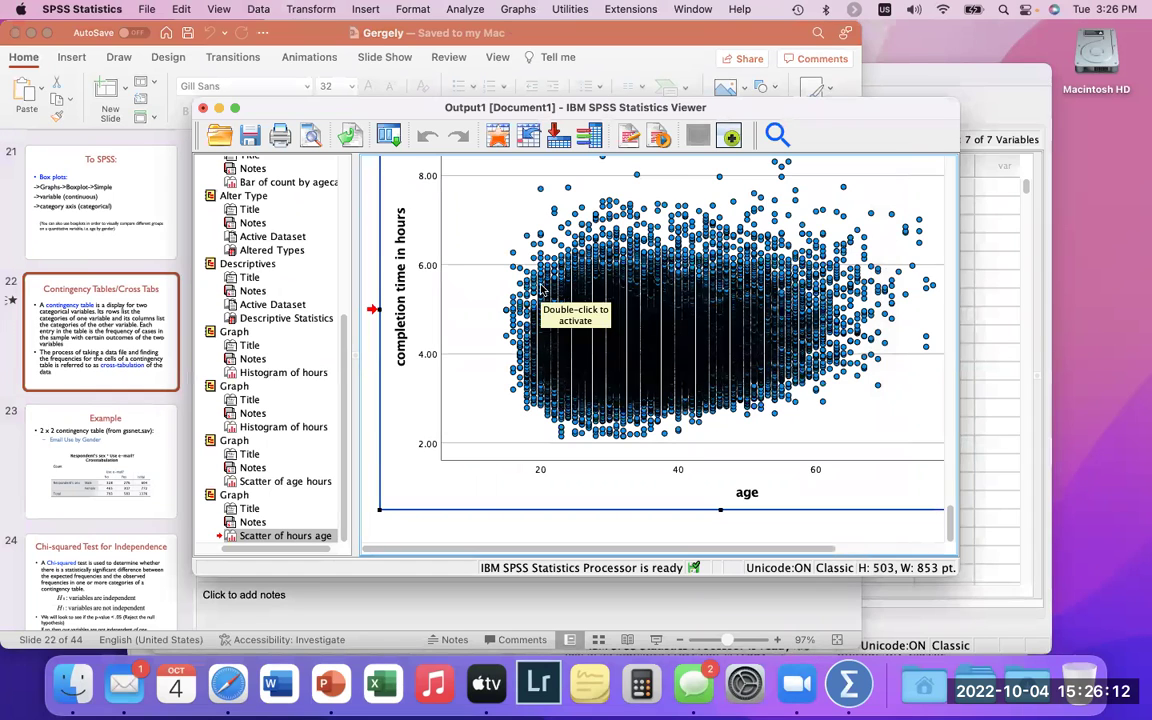
pyautogui.scroll(2, 540, 289)
pyautogui.scroll(-2, 540, 289)
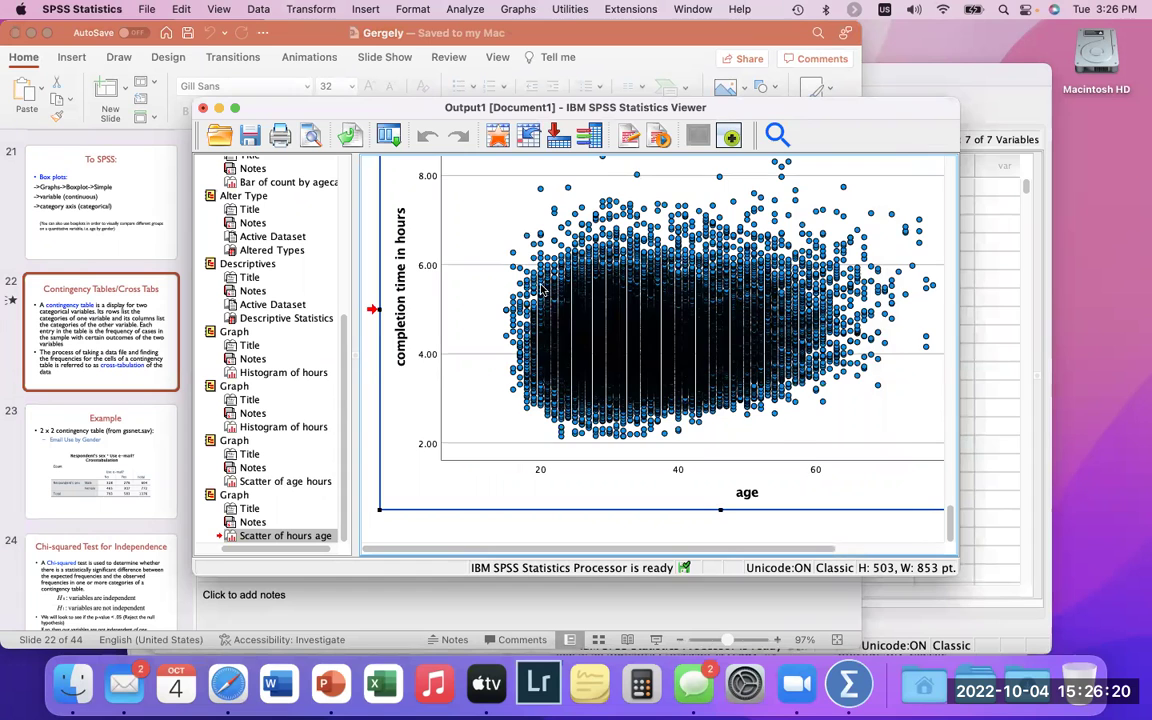
pyautogui.scroll(20, 540, 289)
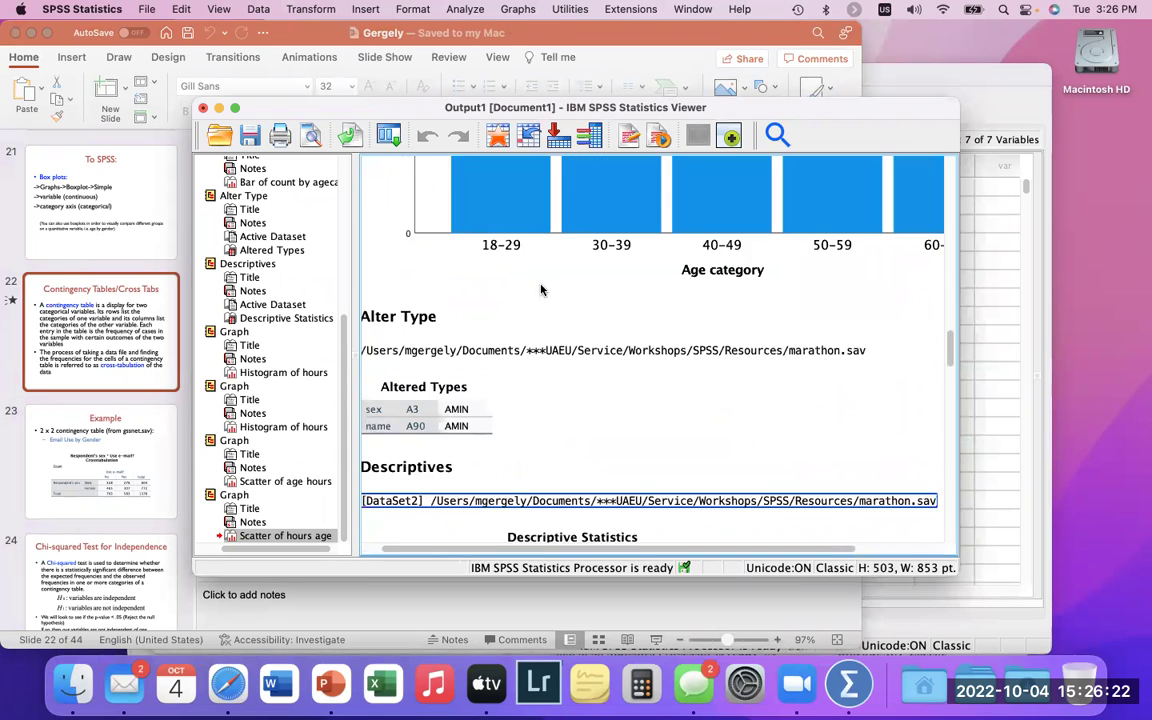
pyautogui.scroll(-10, 540, 289)
pyautogui.scroll(5, 510, 280)
pyautogui.click(490, 285)
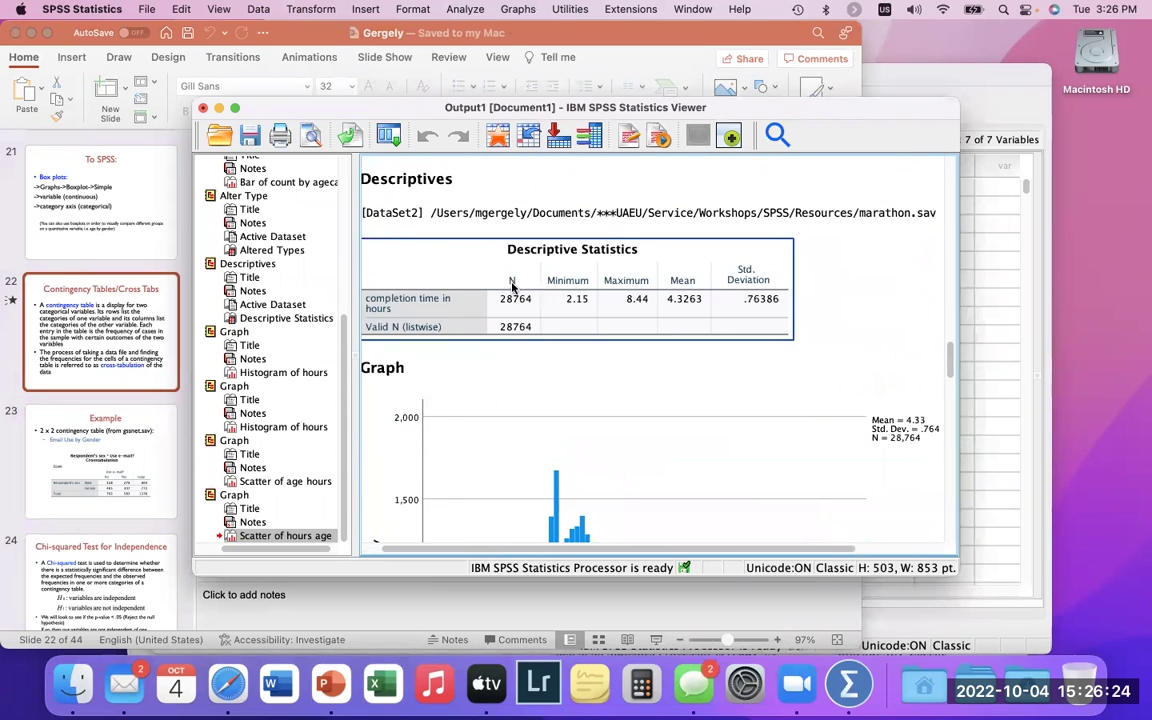
pyautogui.scroll(-1, 512, 288)
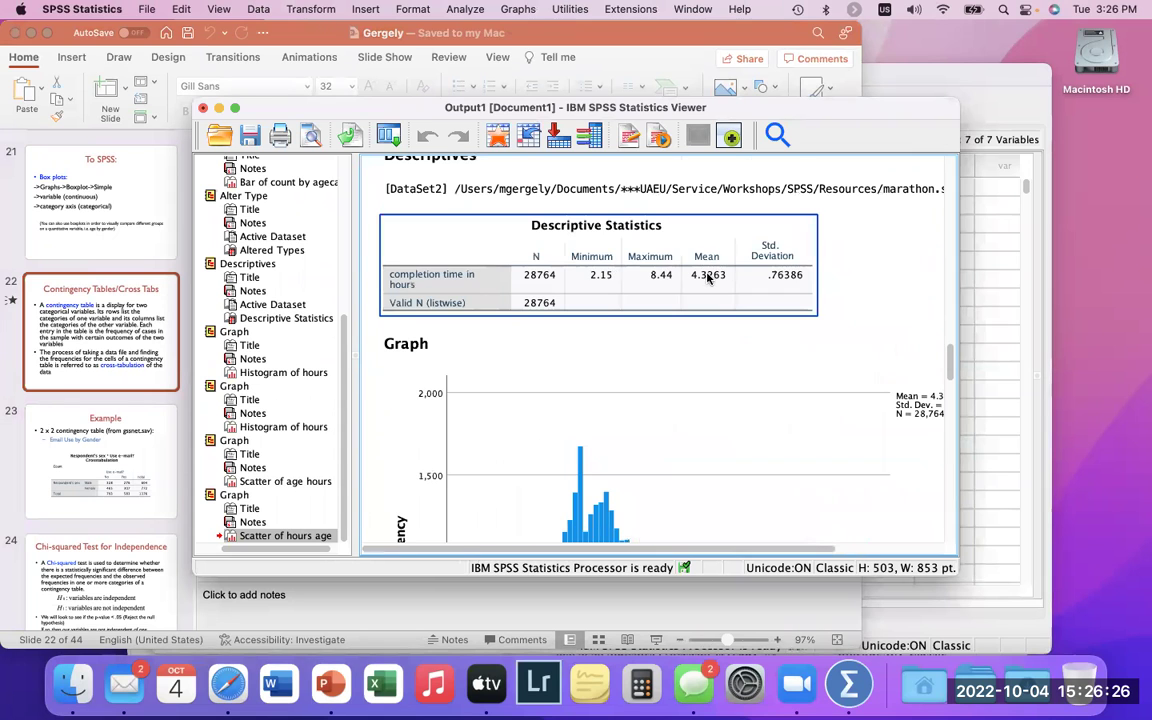
pyautogui.scroll(-10, 640, 252)
pyautogui.scroll(-15, 707, 278)
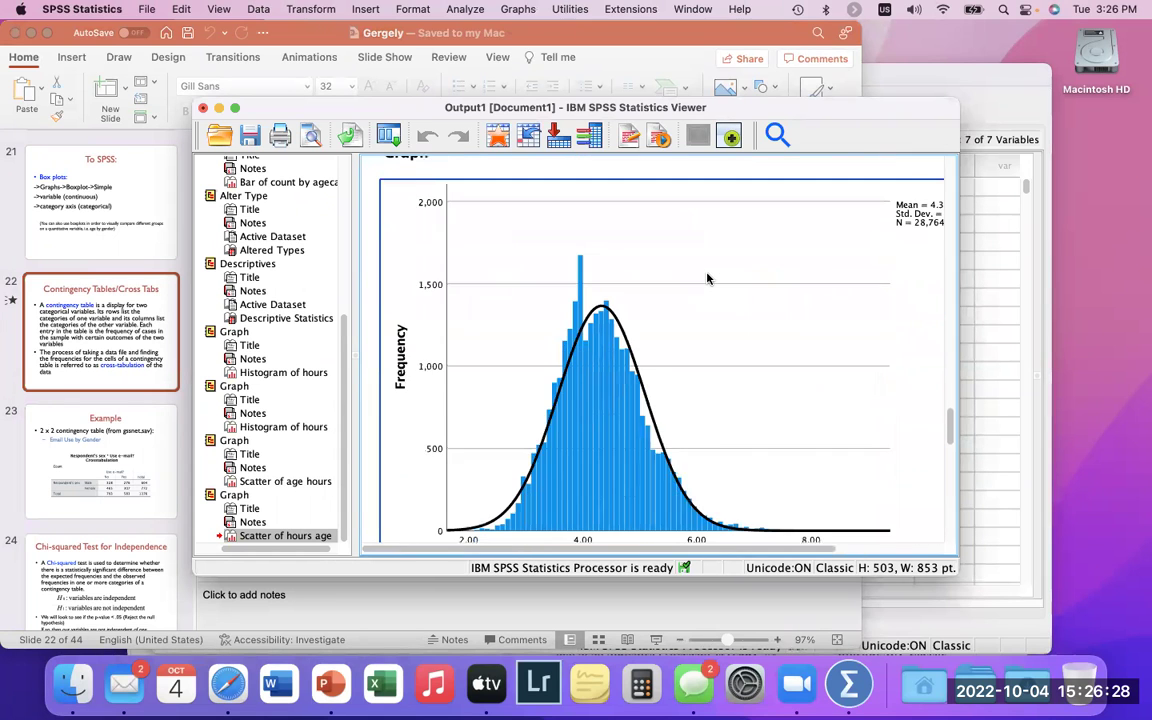
pyautogui.scroll(-5, 707, 278)
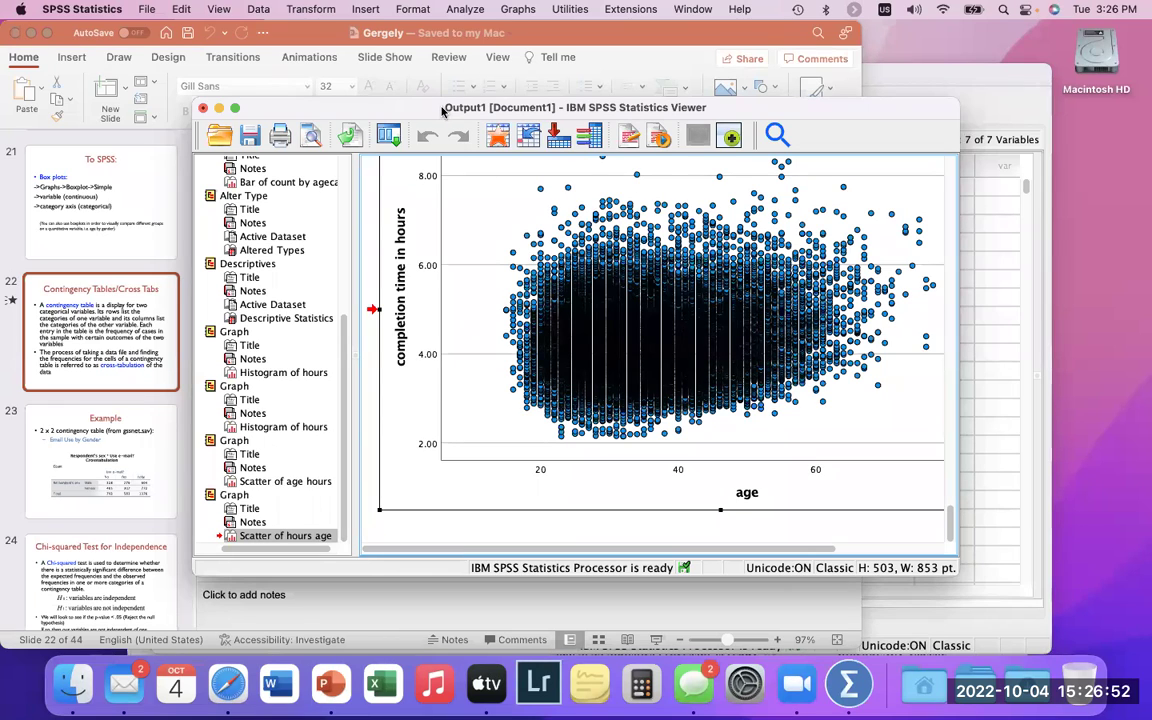
pyautogui.click(92, 340)
pyautogui.scroll(-1, 92, 345)
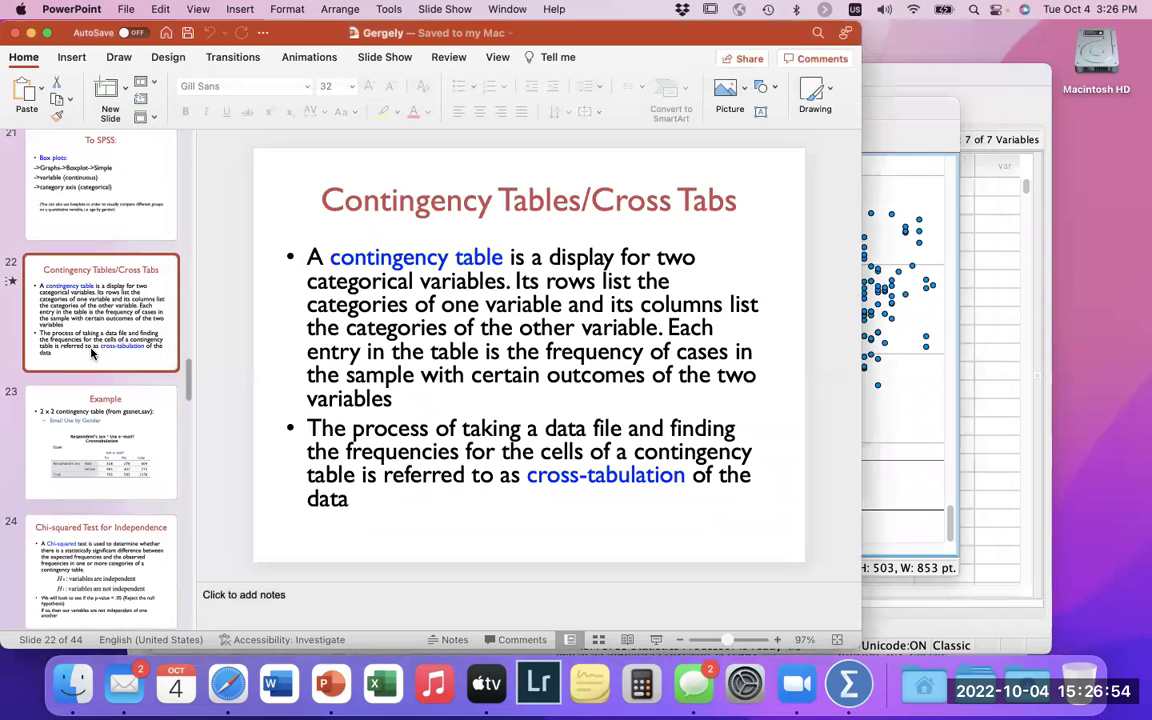
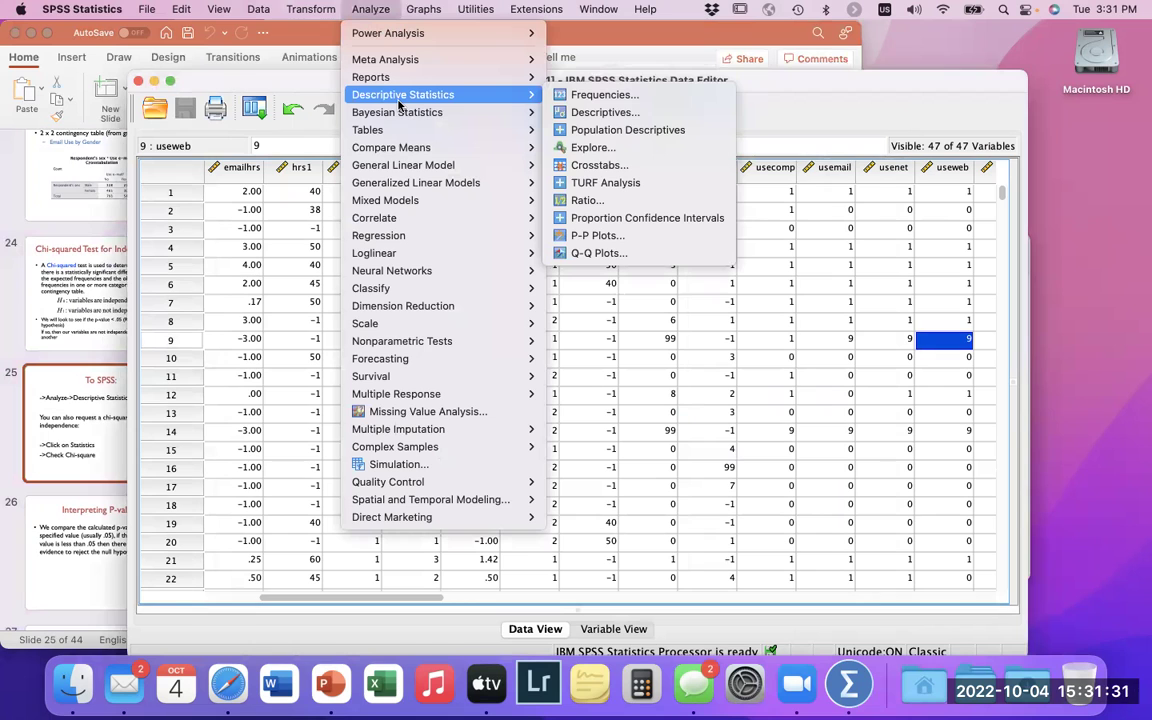
# - Set up a Crosstabs analysis with Respondent's sex [sex] as the row variable and Use e-mail? [usemail] as the column variable
pyautogui.click(632, 168)
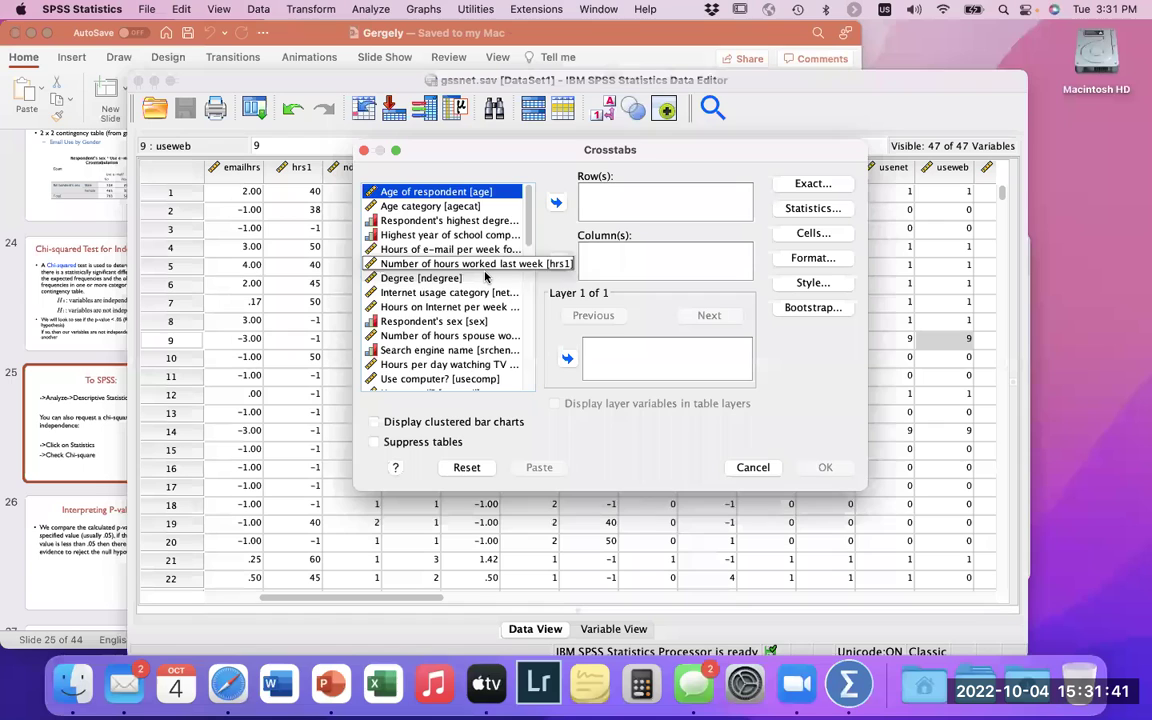
pyautogui.scroll(-3, 475, 290)
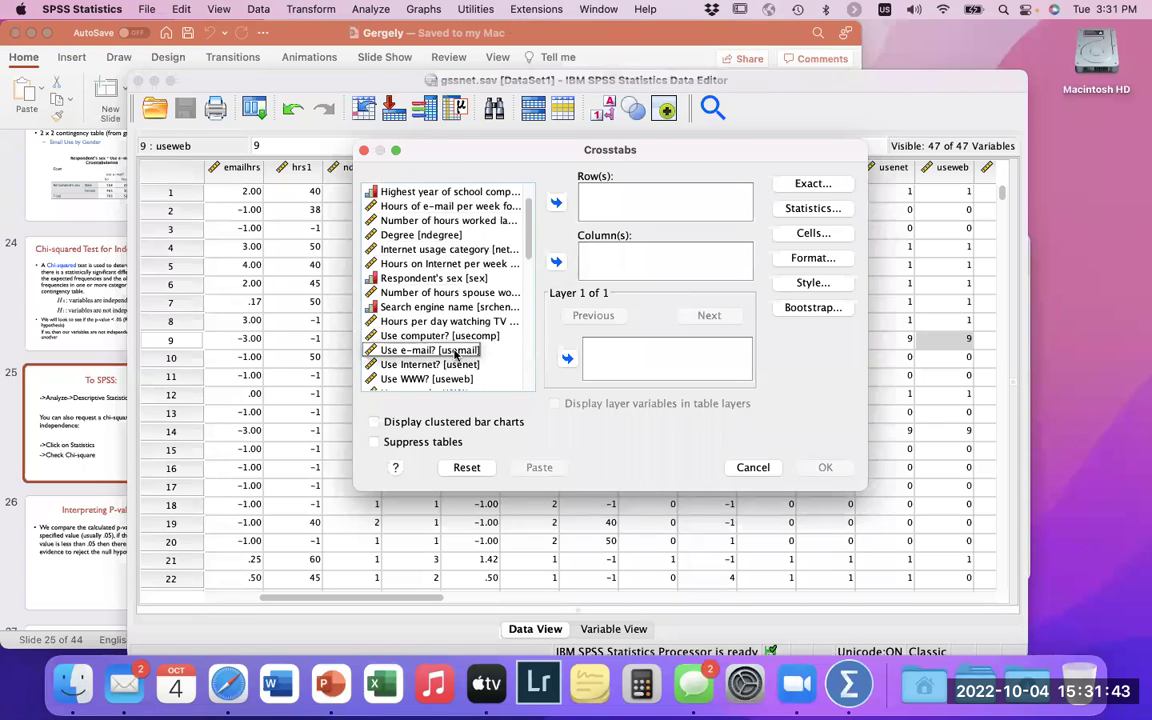
pyautogui.scroll(3, 463, 235)
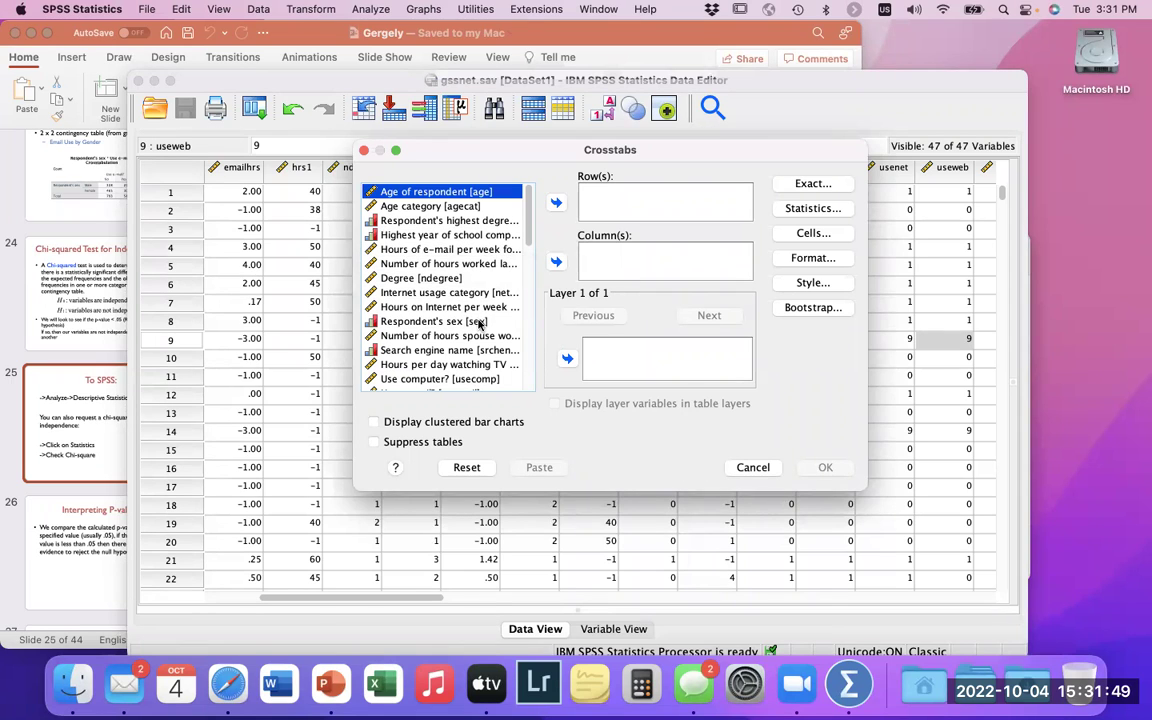
pyautogui.click(436, 321)
pyautogui.click(557, 205)
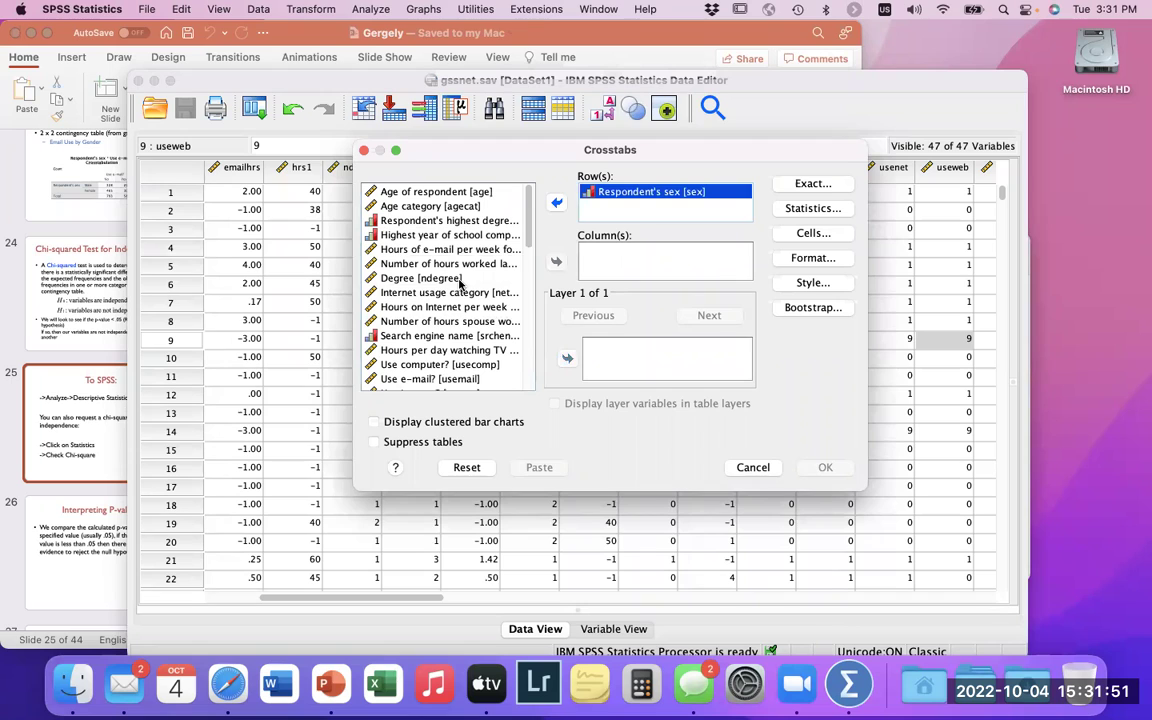
pyautogui.click(425, 379)
pyautogui.click(556, 261)
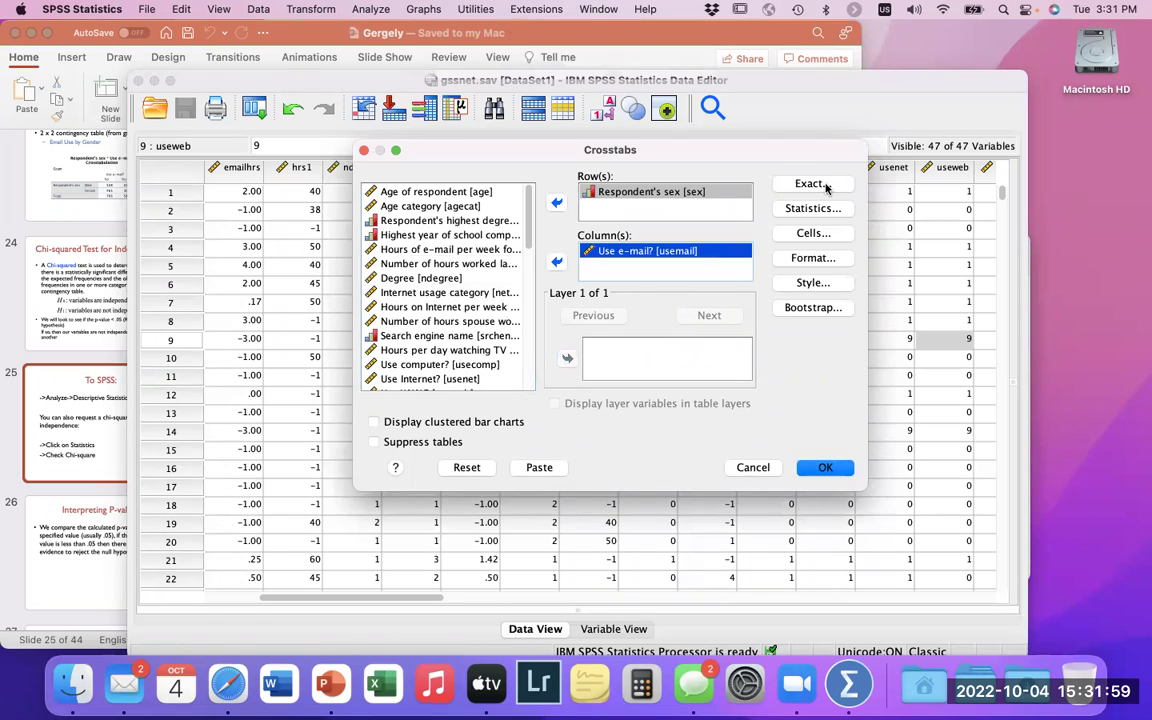
# - Switch to PowerPoint to check the Email Use by Gender example and the To SPSS instructions, and return to the Crosstabs dialog in SPSS
pyautogui.press('super+Tab')
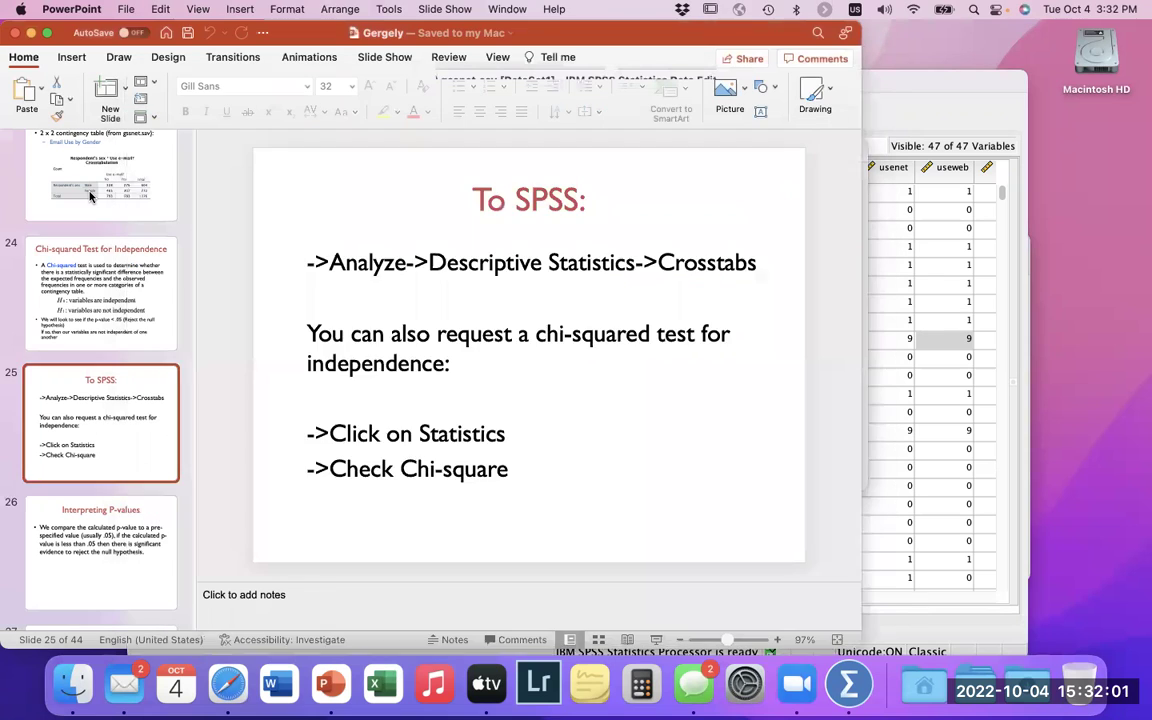
pyautogui.press('Up')
pyautogui.press('Up')
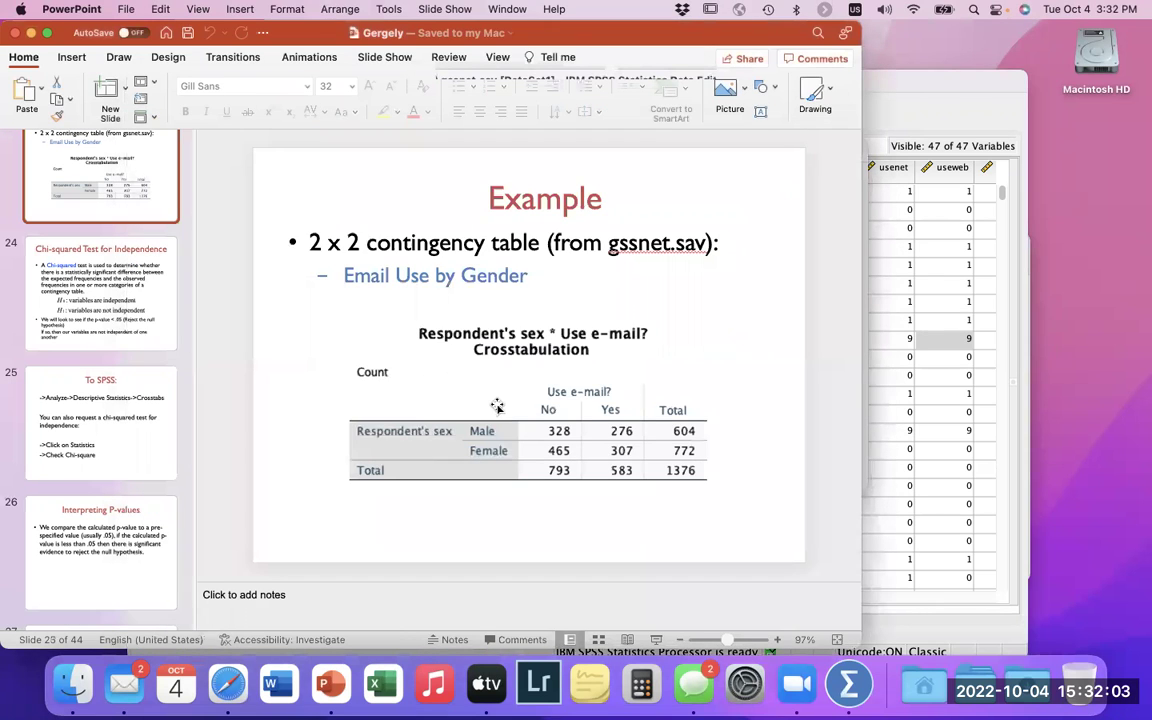
pyautogui.click(42, 460)
pyautogui.hotkey('ctrl', 'Up')
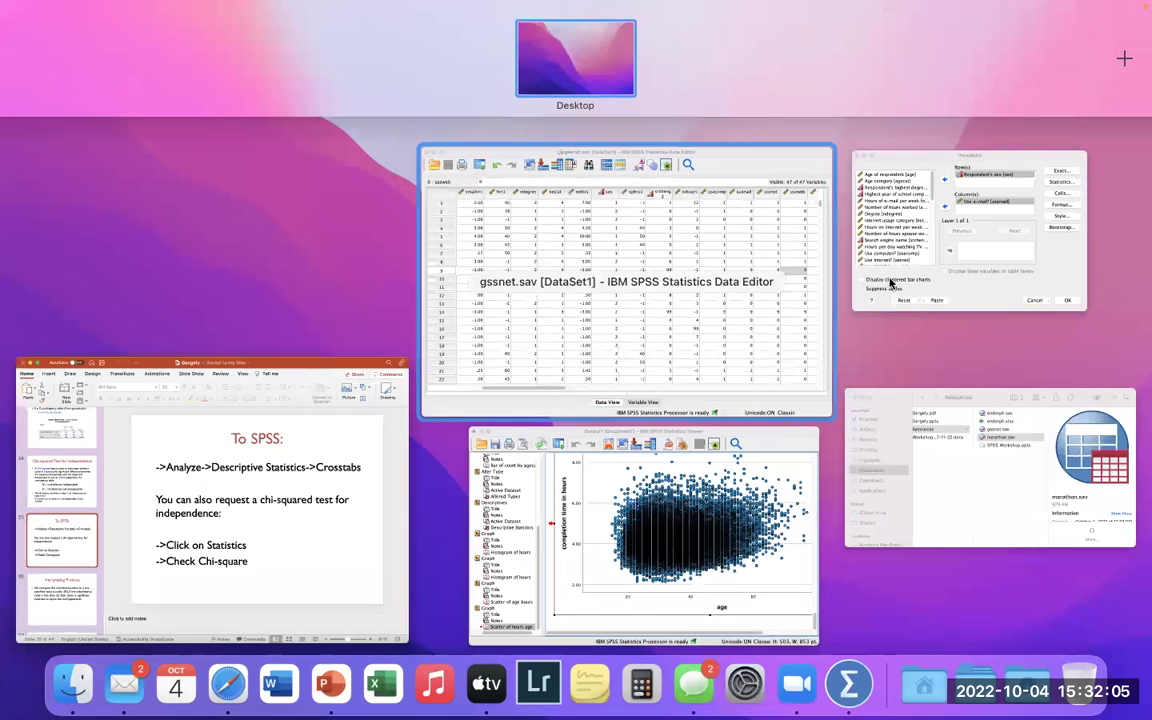
pyautogui.click(908, 280)
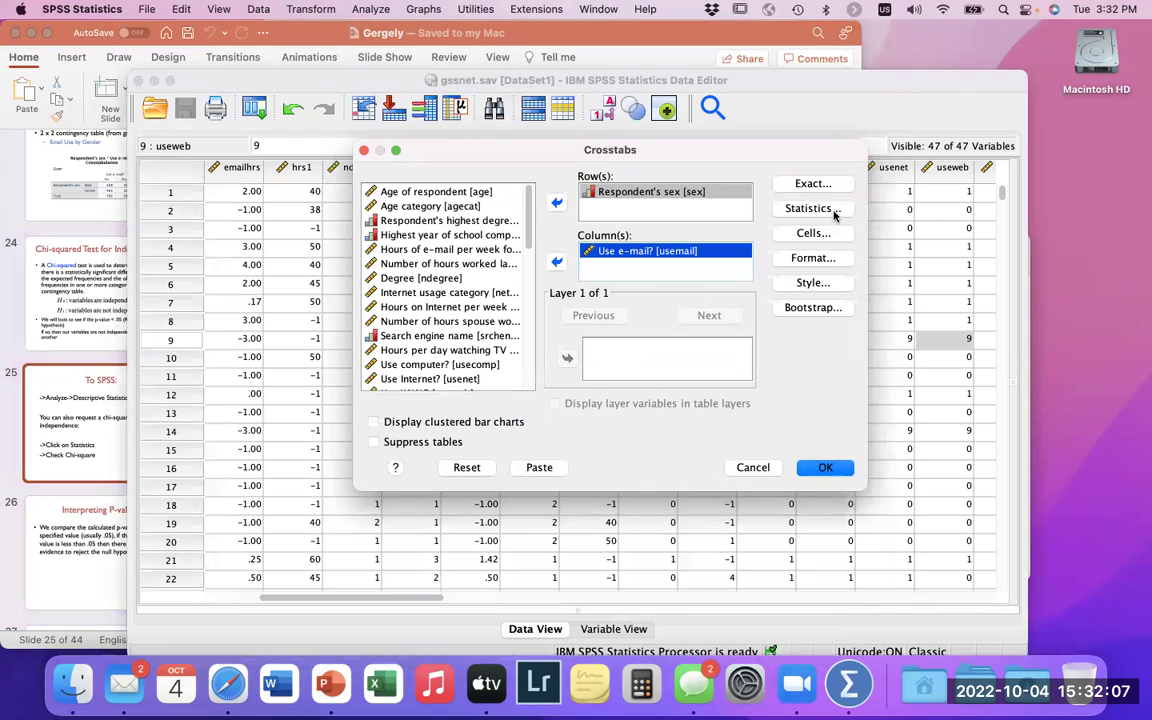
# - Add the Chi-square statistic to the crosstab, consulting the Example slide in PowerPoint, and run the analysis in SPSS
pyautogui.click(810, 208)
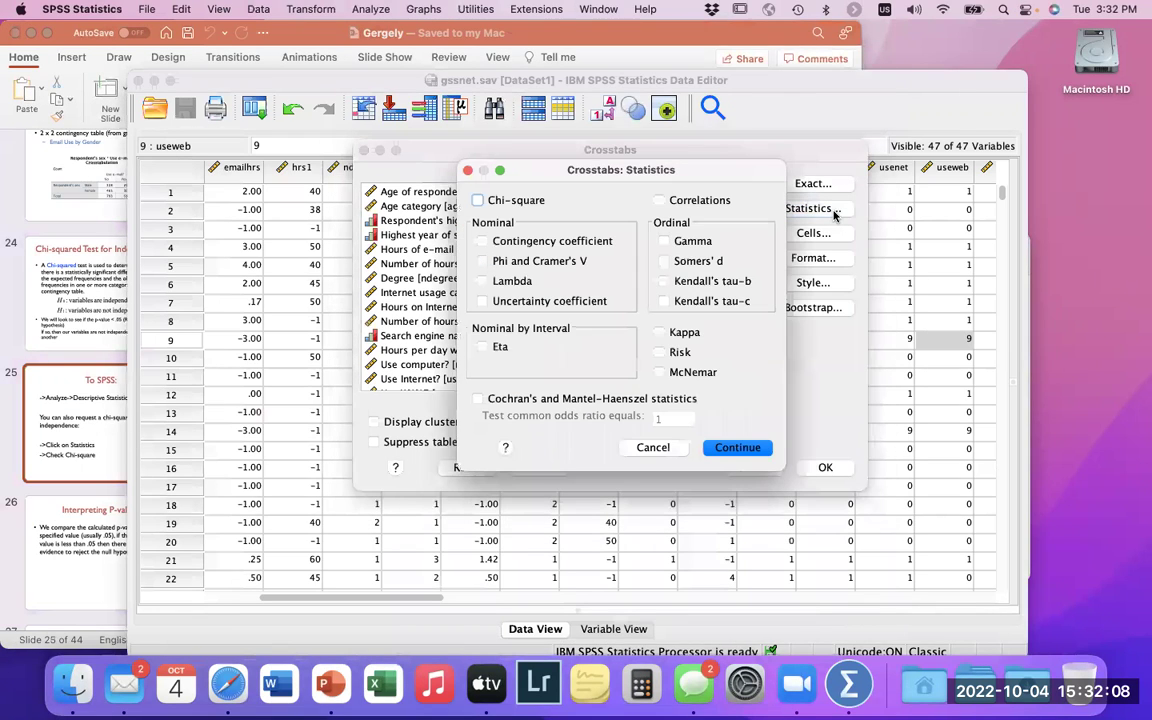
pyautogui.click(517, 199)
pyautogui.click(112, 205)
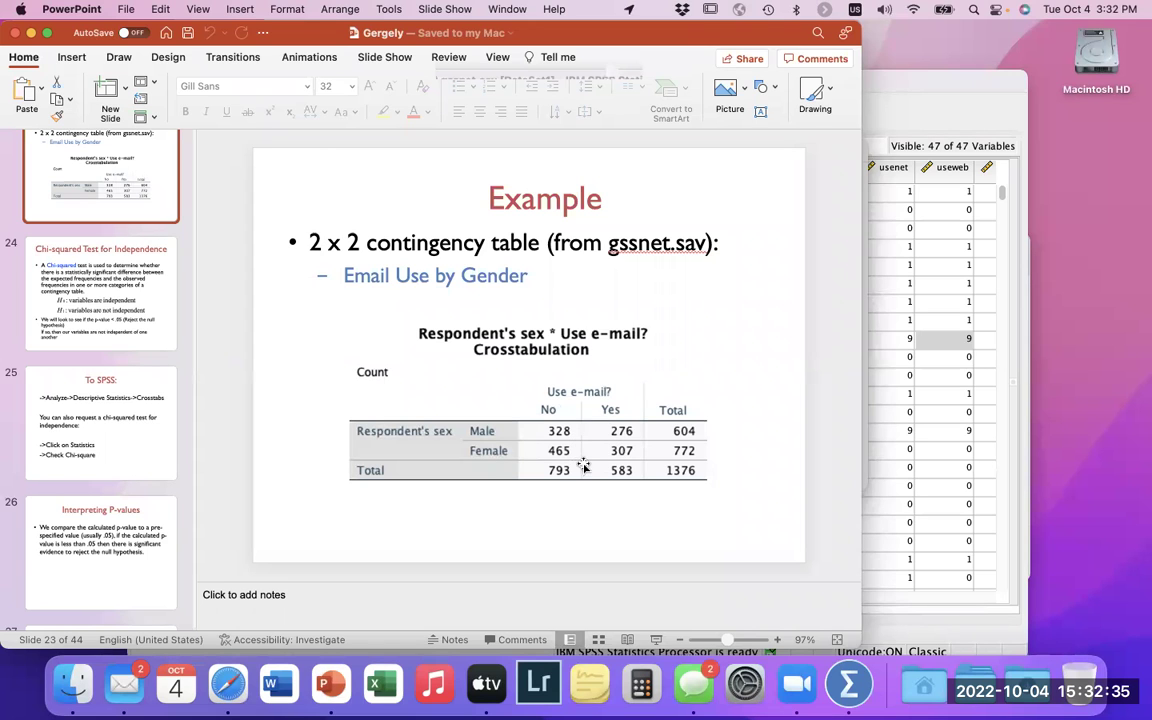
pyautogui.hotkey('ctrl', 'Up')
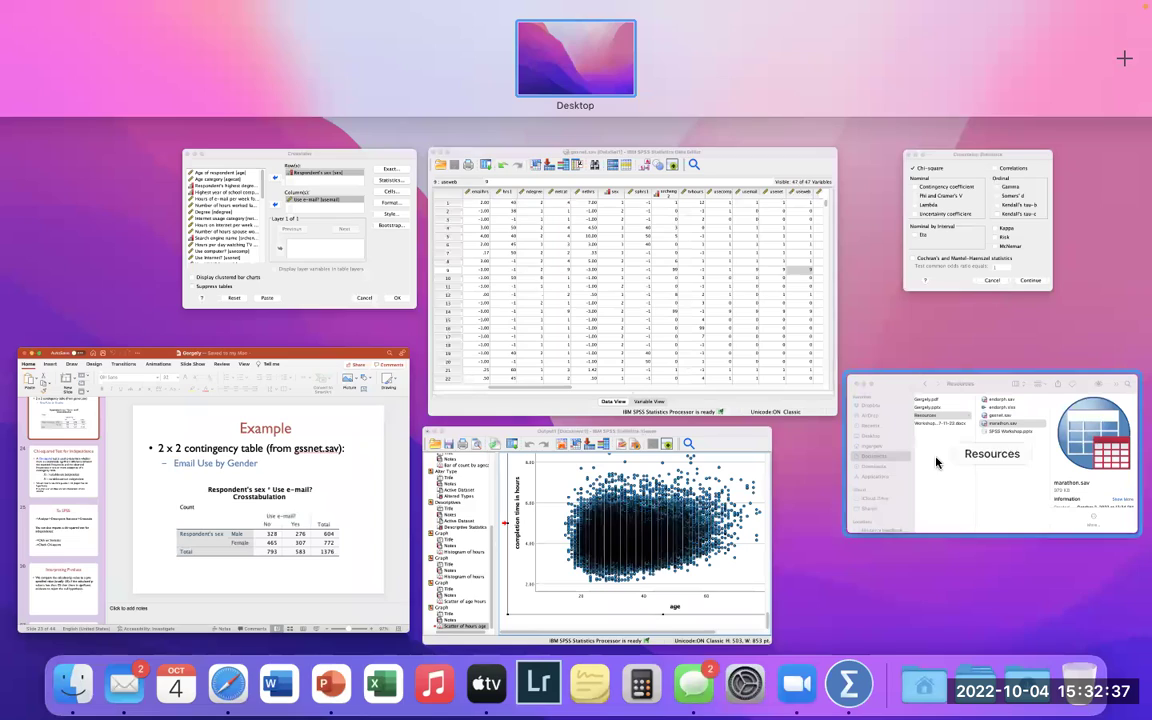
pyautogui.click(611, 316)
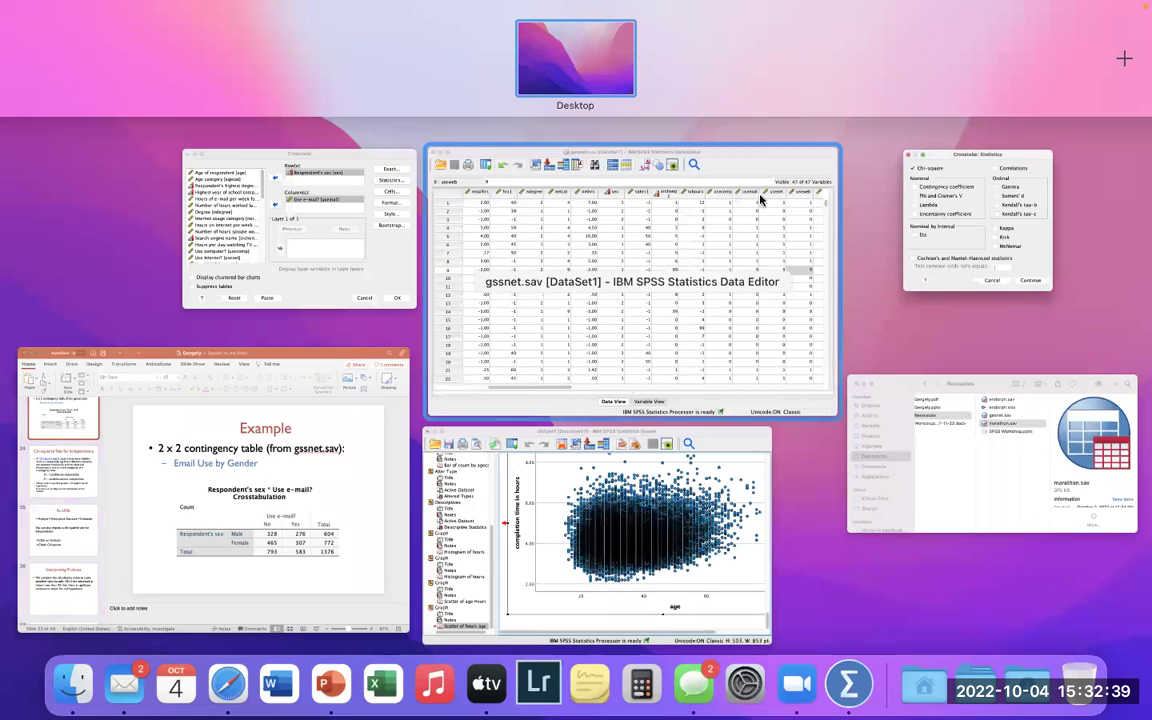
pyautogui.click(959, 246)
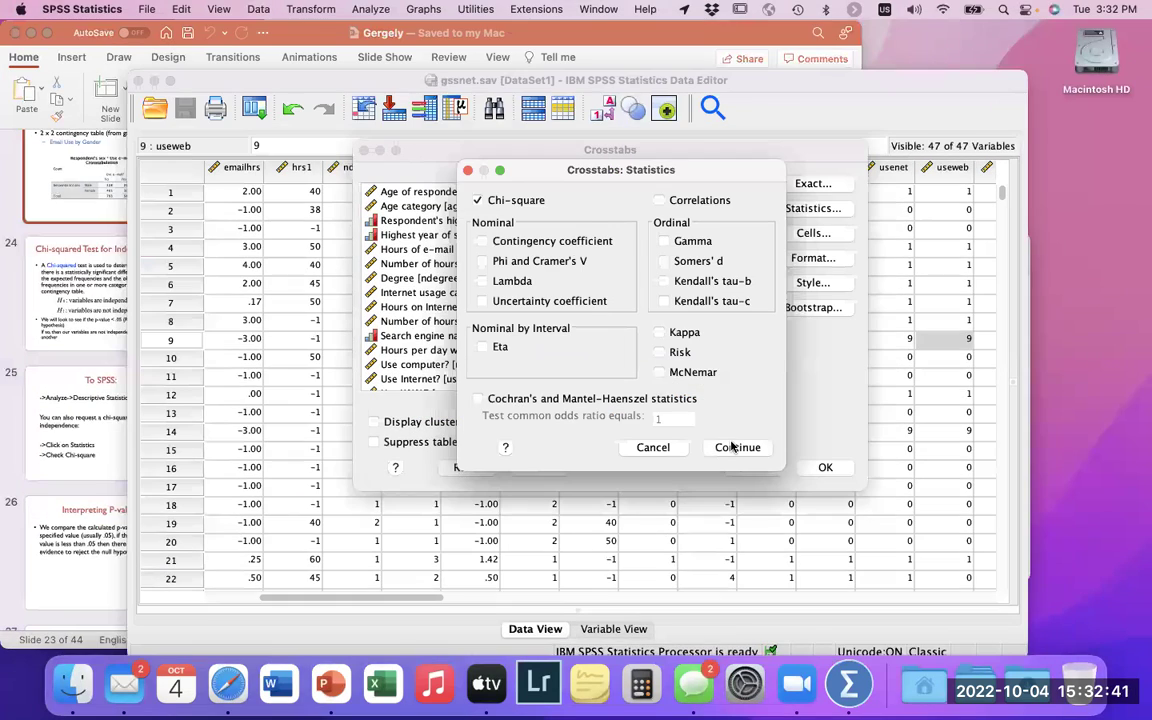
pyautogui.click(735, 447)
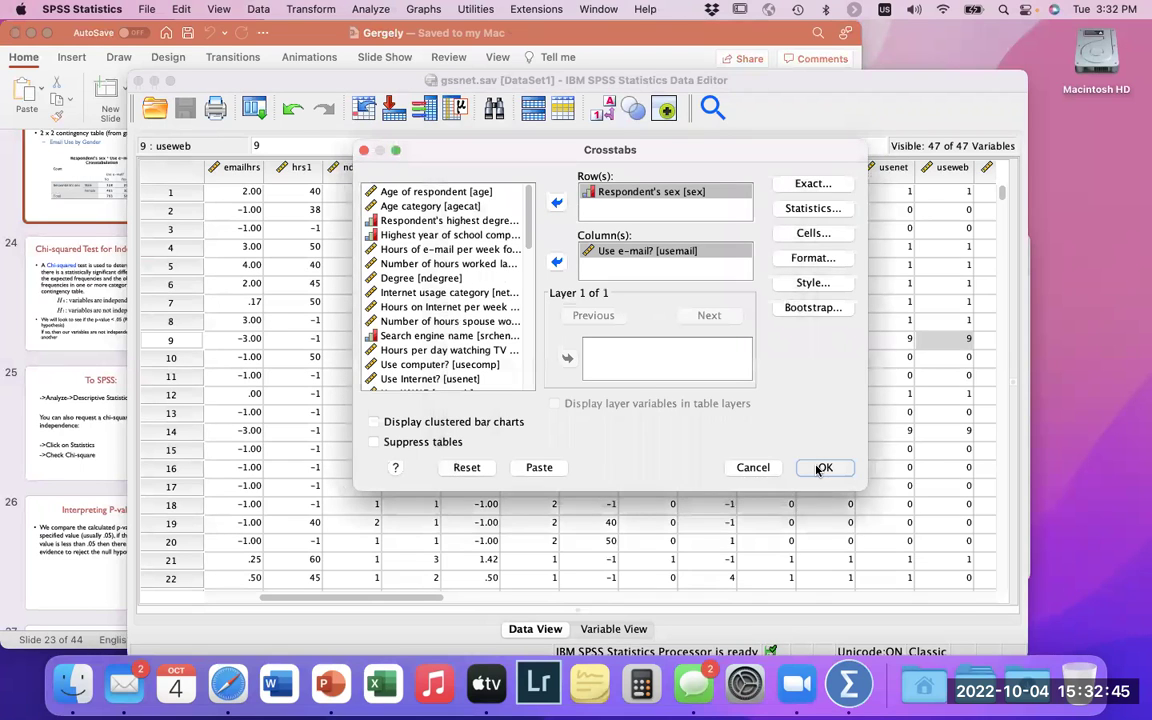
pyautogui.click(822, 467)
# - Examine the sex by e-mail use crosstabulation and the Chi-Square Tests table in the output
pyautogui.click(663, 398)
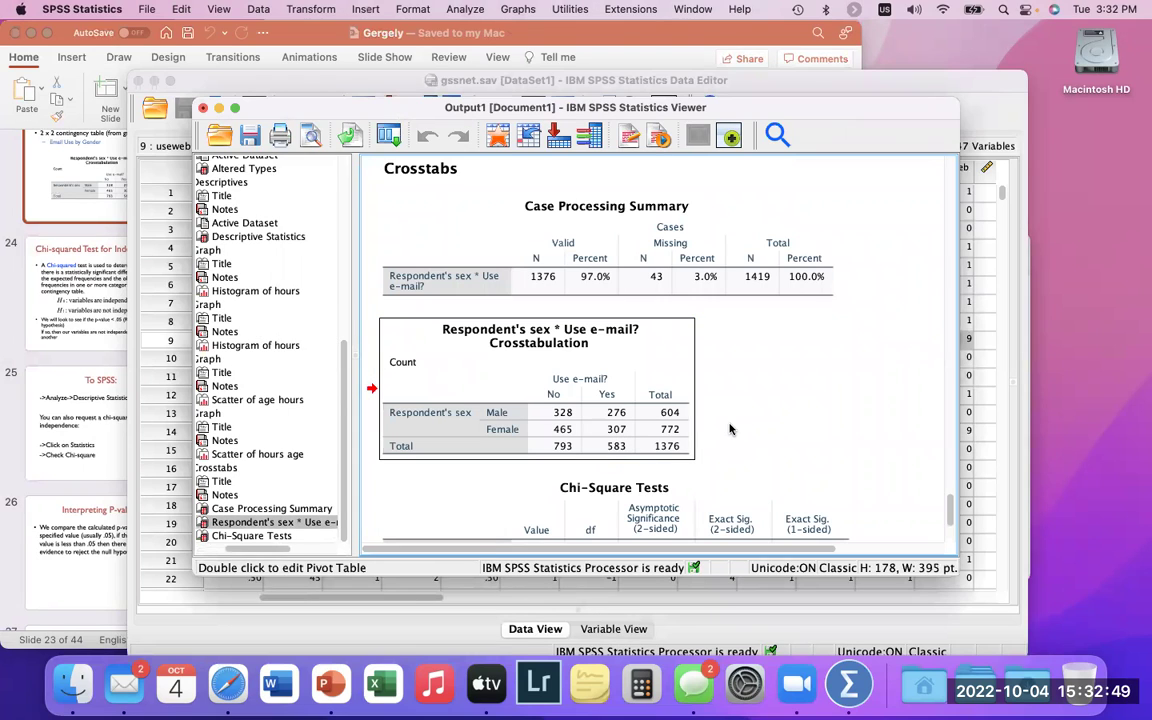
pyautogui.click(800, 280)
pyautogui.scroll(-5, 749, 399)
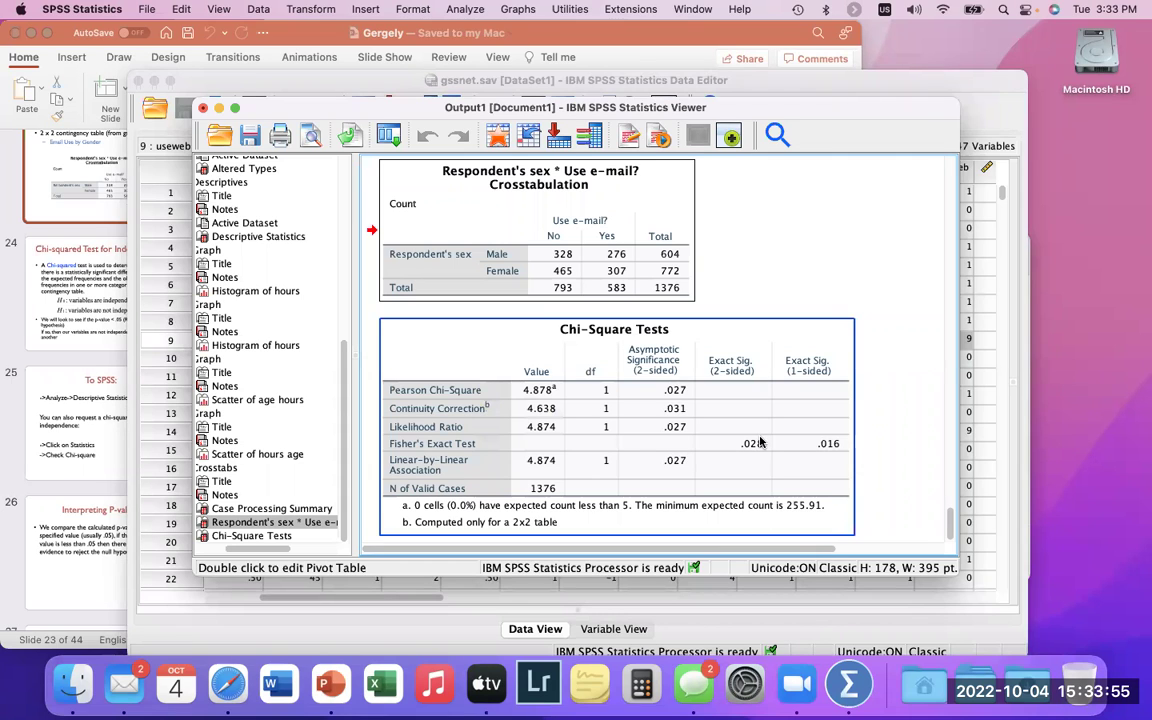
# - Switch to PowerPoint and read the Chi-squared Test for Independence slide, highlighting its p-value rule and the conclusion about the variables
pyautogui.click(100, 293)
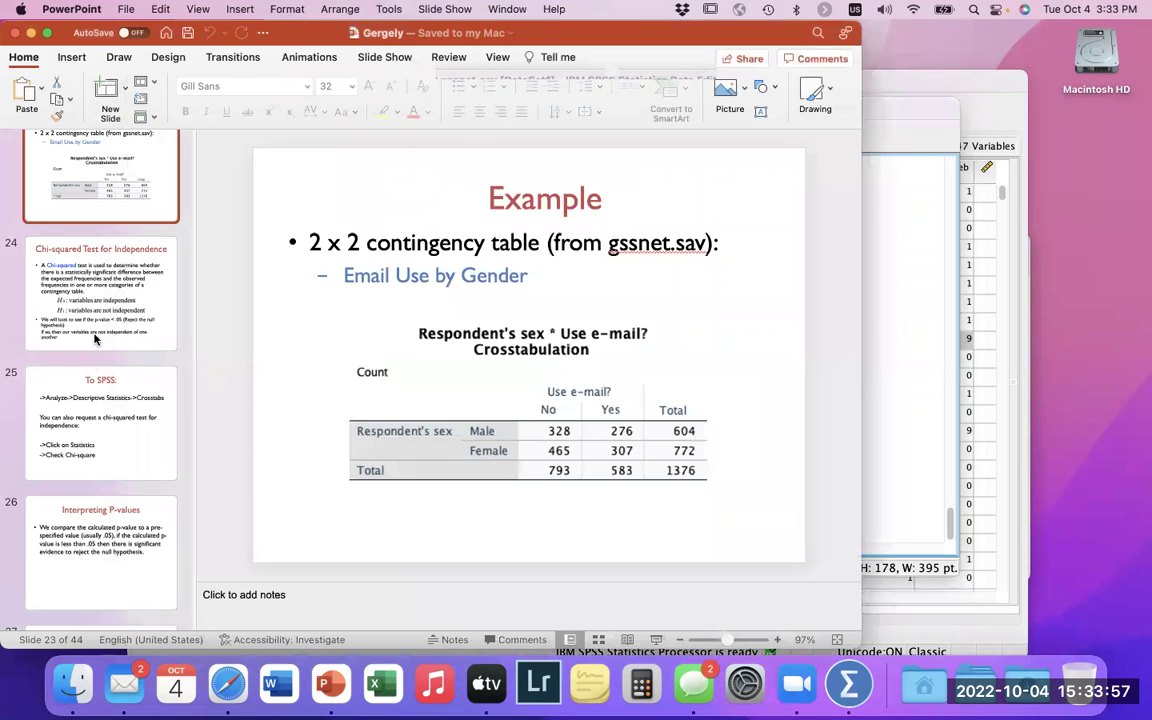
pyautogui.click(110, 316)
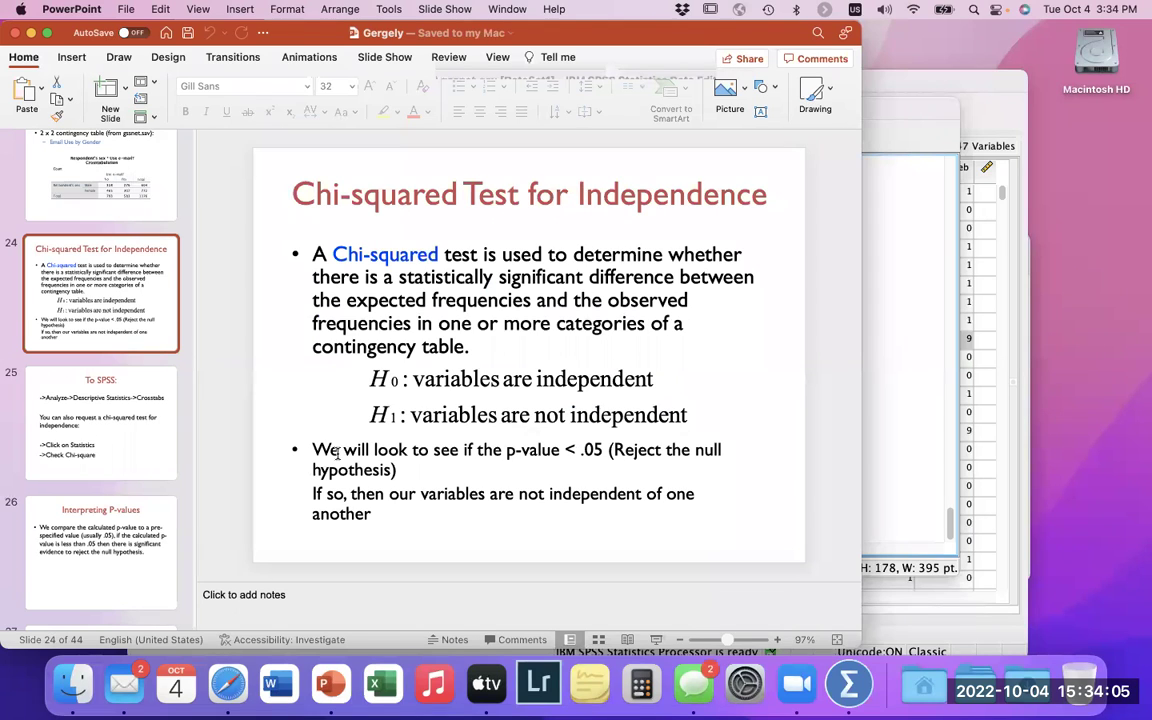
pyautogui.click(389, 467)
pyautogui.keyDown('shift'); pyautogui.click(419, 507); pyautogui.keyUp('shift')
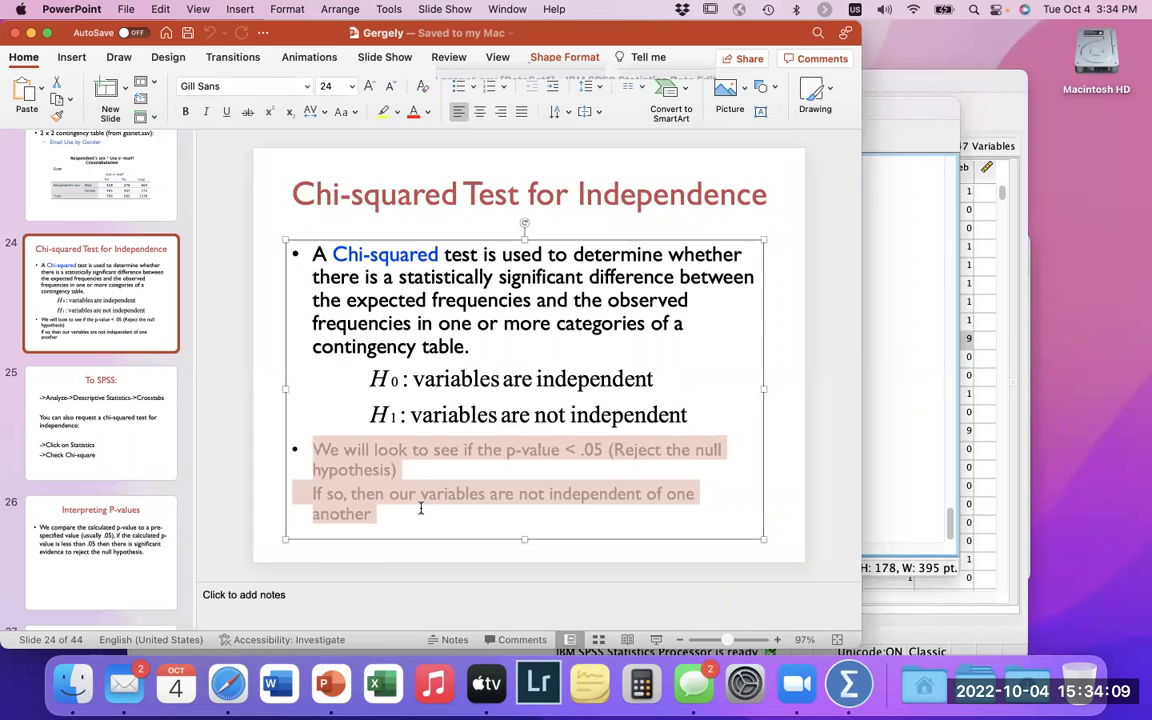
pyautogui.click(420, 508)
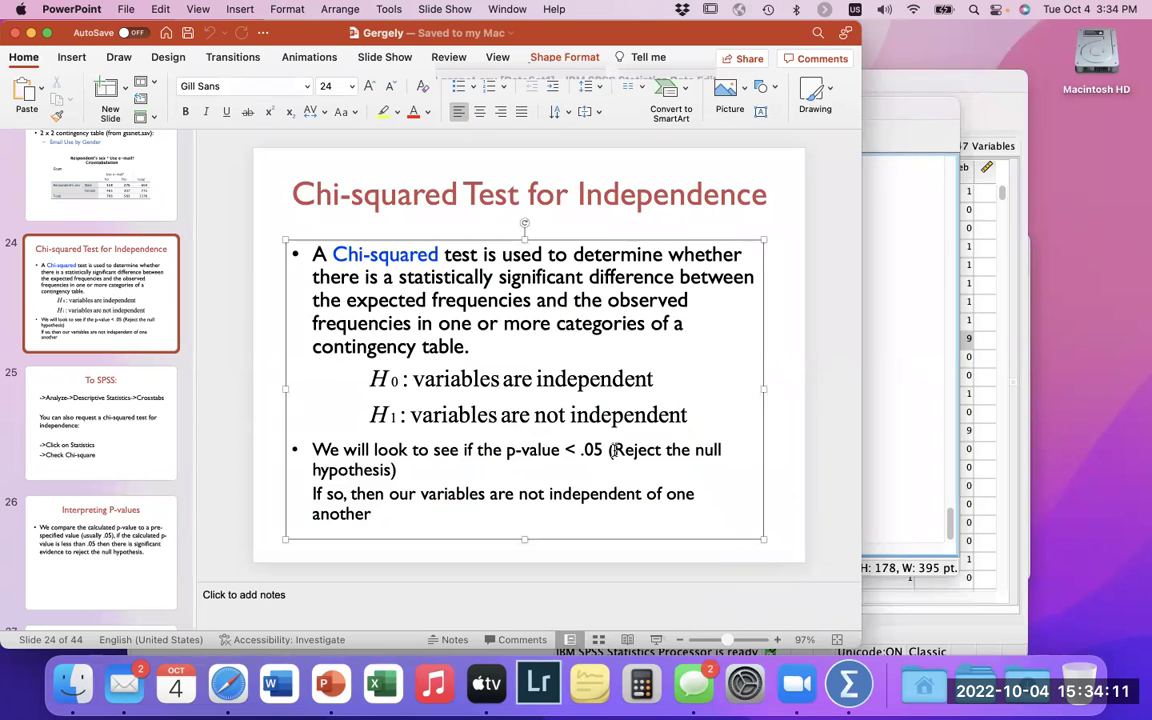
pyautogui.moveTo(613, 451); pyautogui.dragTo(397, 470)
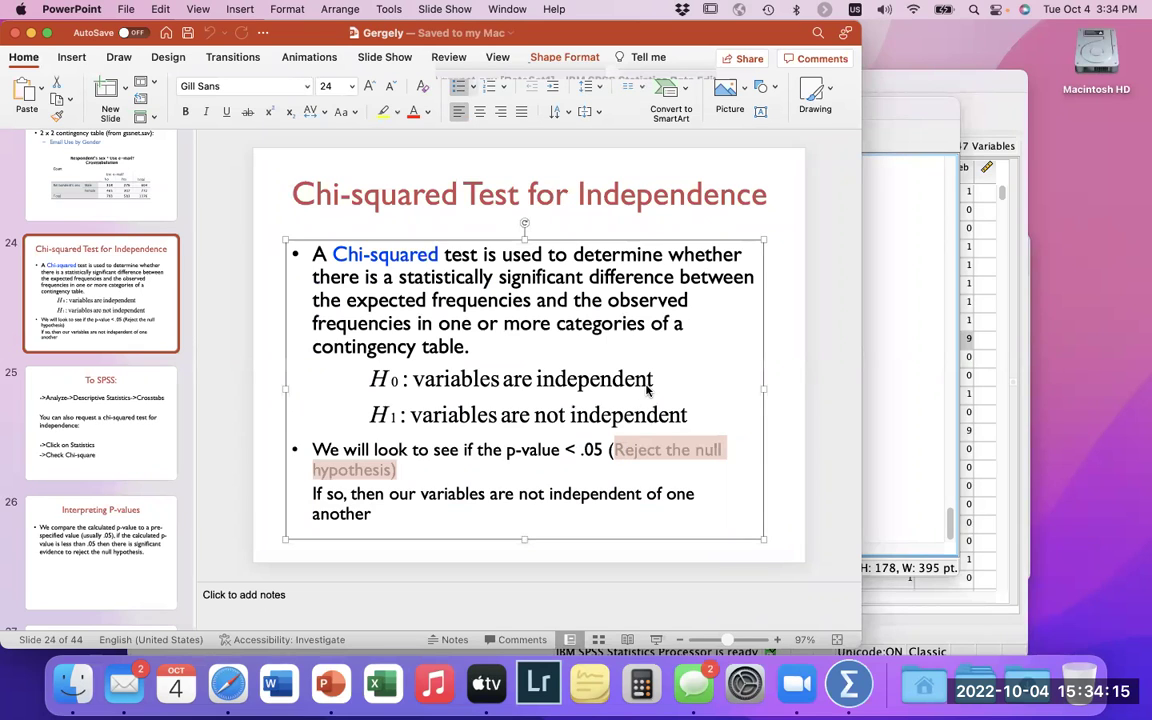
pyautogui.click(481, 494)
pyautogui.moveTo(481, 494); pyautogui.dragTo(507, 497)
pyautogui.click(532, 509)
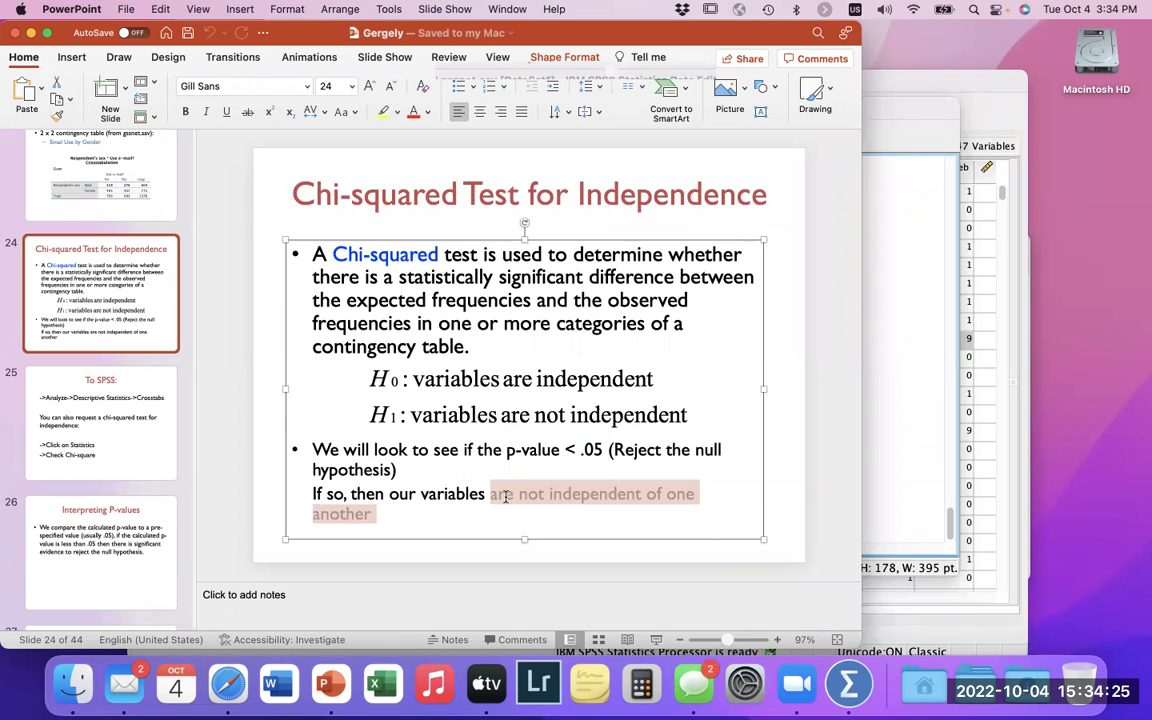
# - Review the Chi-Square Tests table in SPSS again, and go to the To SPSS crosstabs slide in PowerPoint
pyautogui.press('super+Tab')
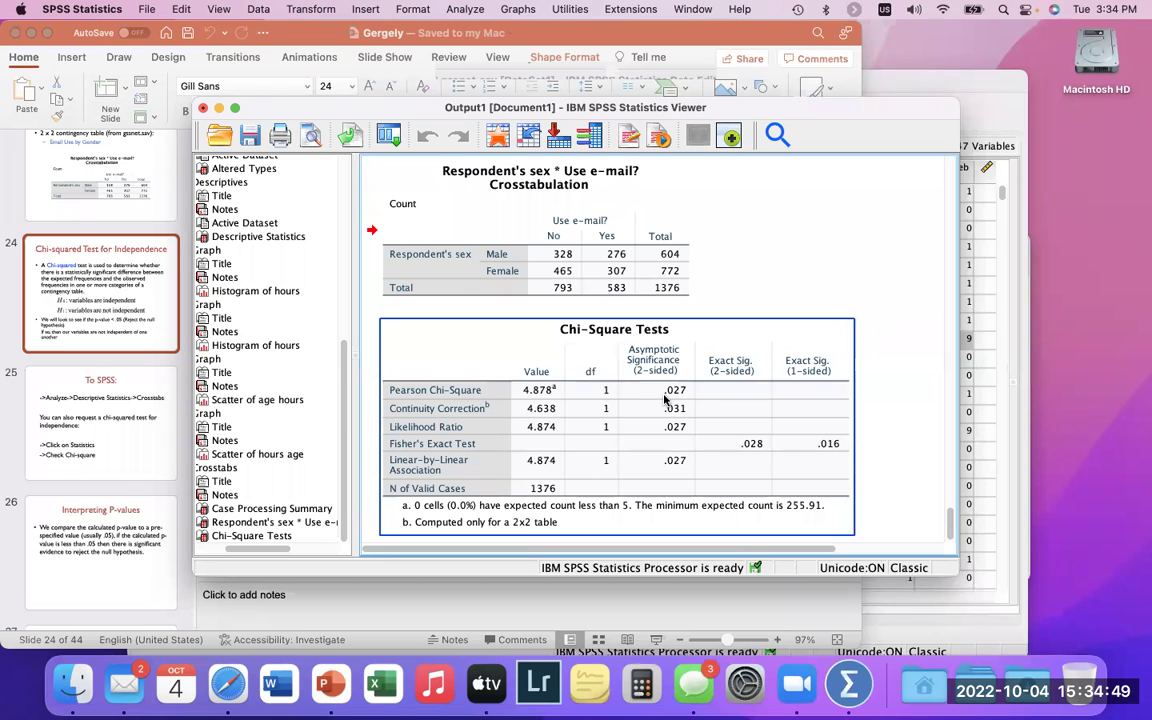
pyautogui.click(603, 268)
pyautogui.click(370, 270)
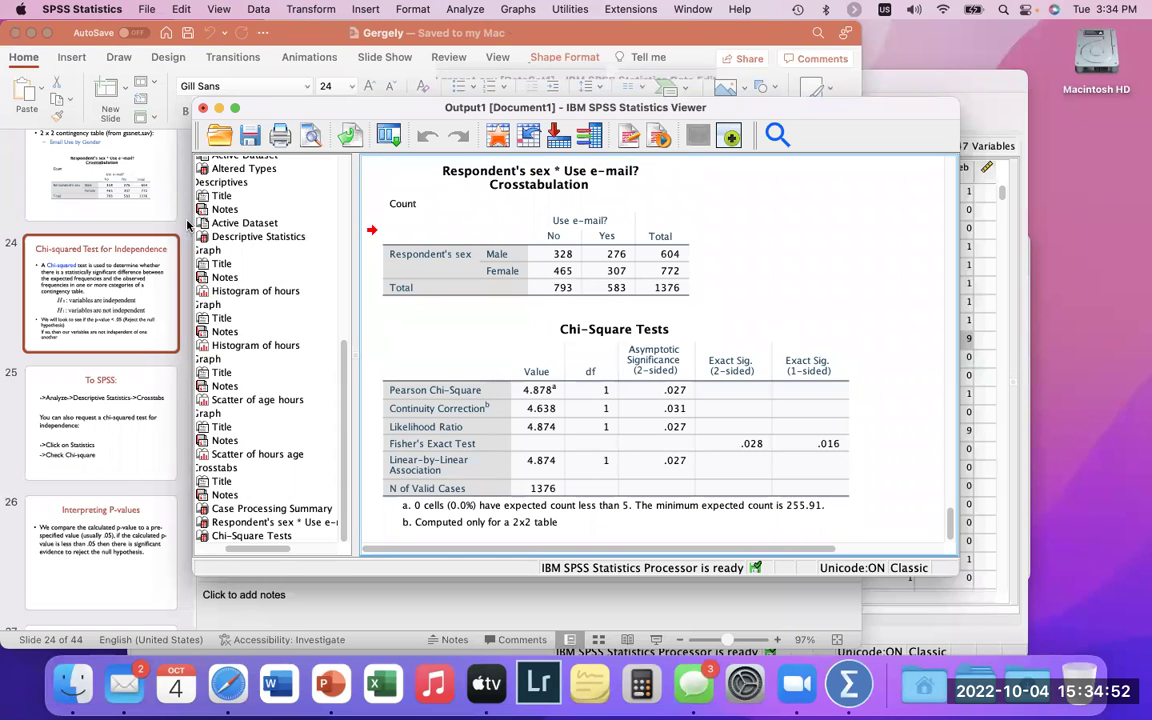
pyautogui.click(107, 277)
pyautogui.click(133, 387)
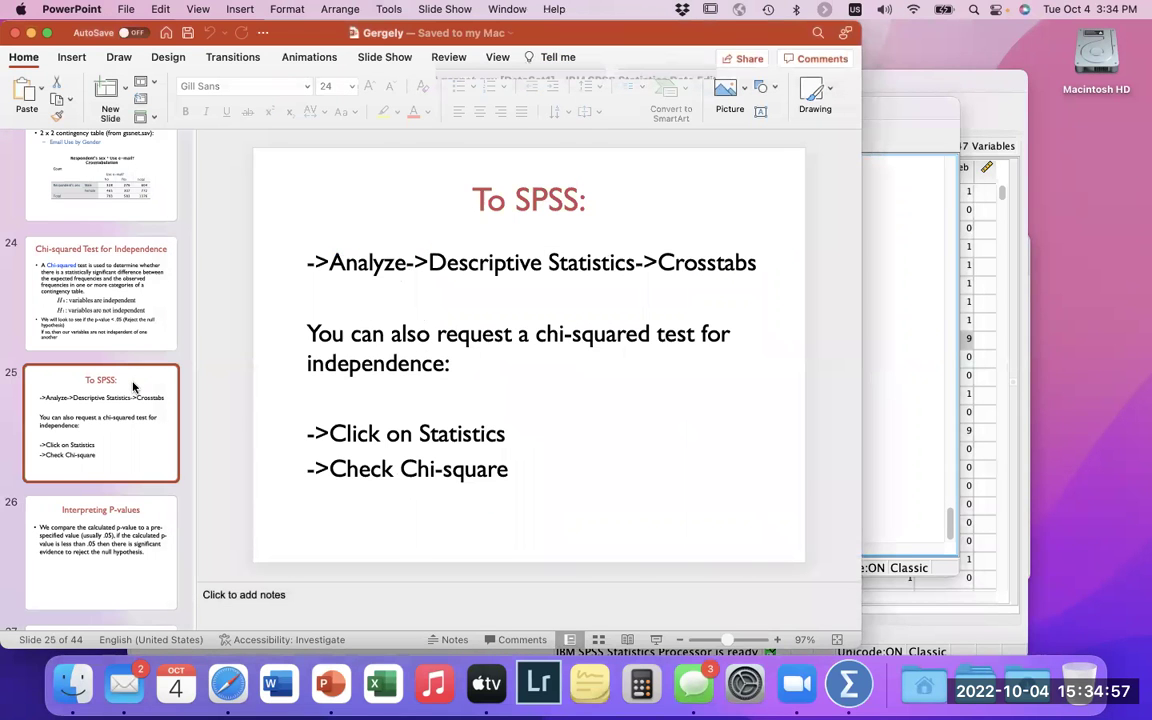
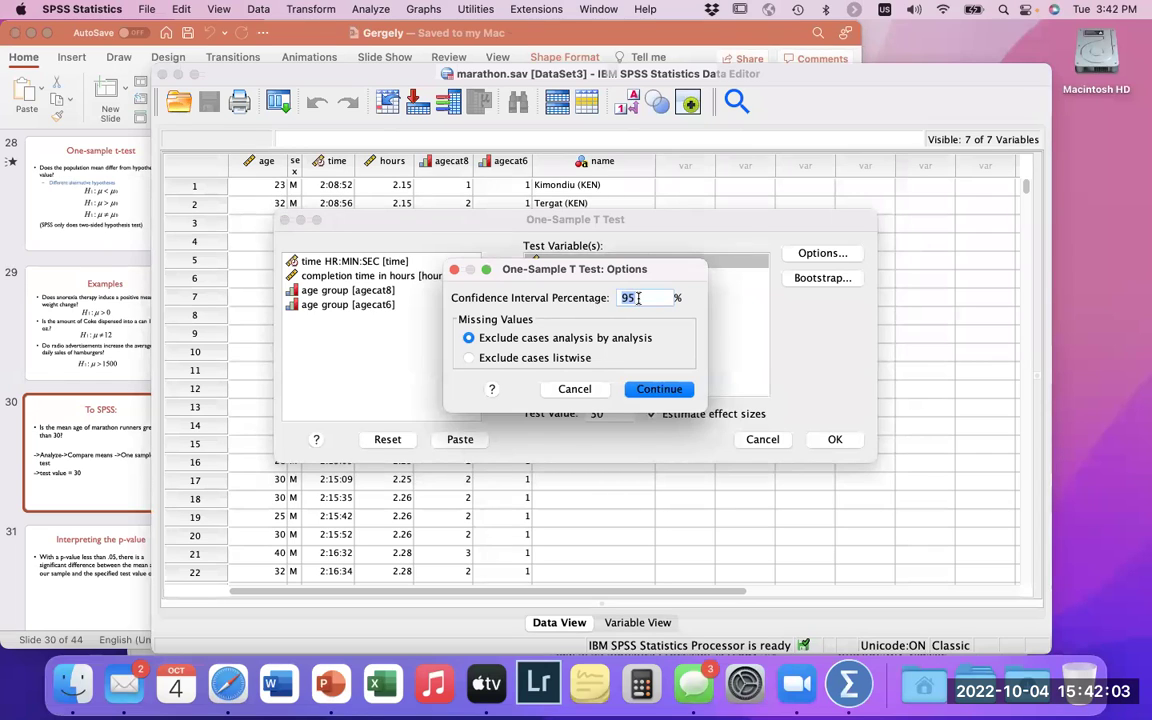
# - Dismiss the confidence interval options and run the one-sample t-test of age against a test value of 30
pyautogui.click(574, 388)
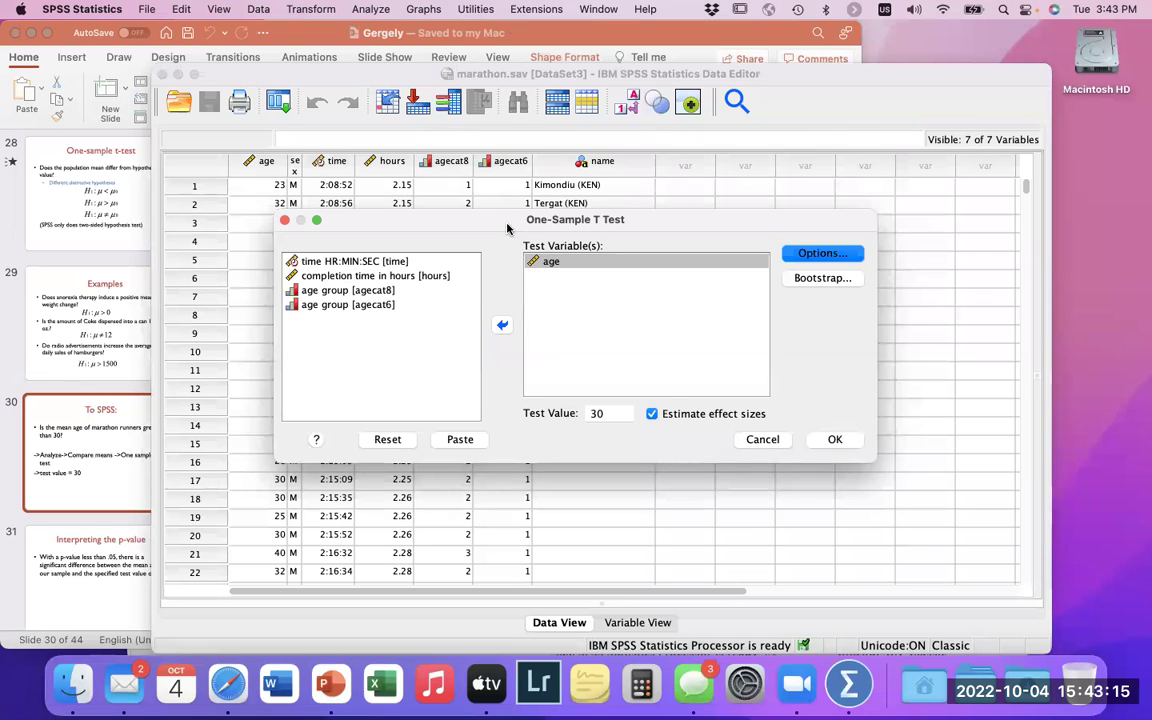
pyautogui.click(620, 411)
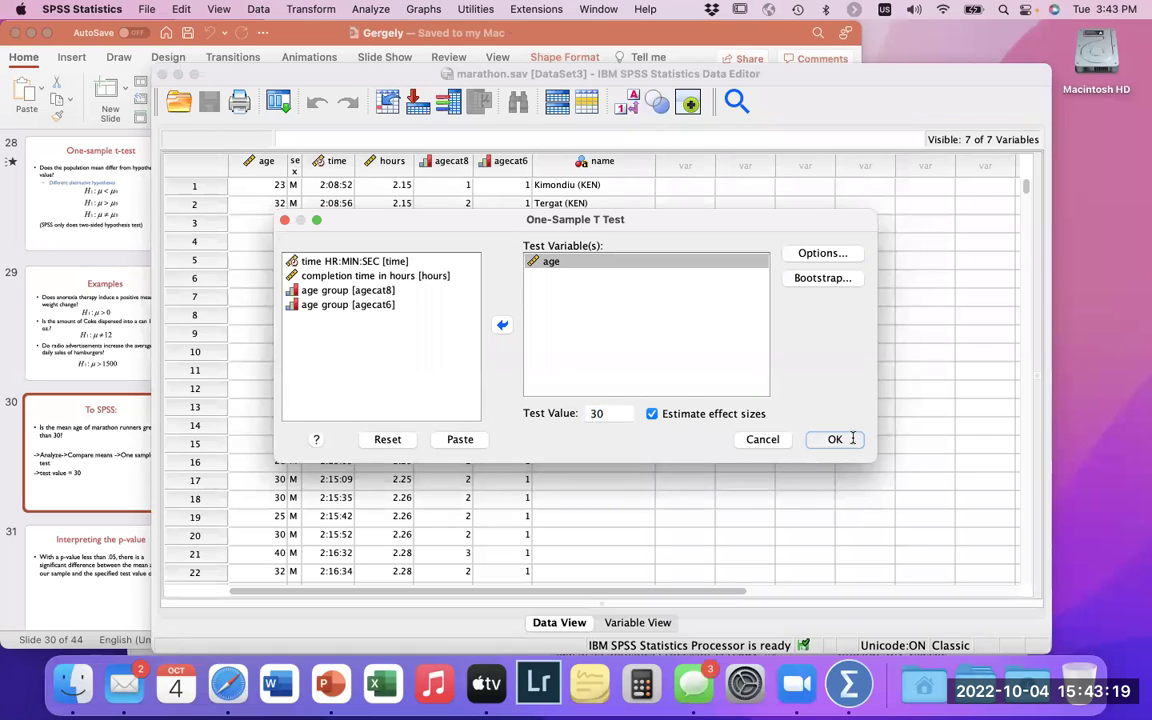
pyautogui.click(848, 439)
# - Examine the t-test output, comparing the mean age in One-Sample Statistics with the p-values and mean difference in One-Sample Test
pyautogui.scroll(-3, 762, 432)
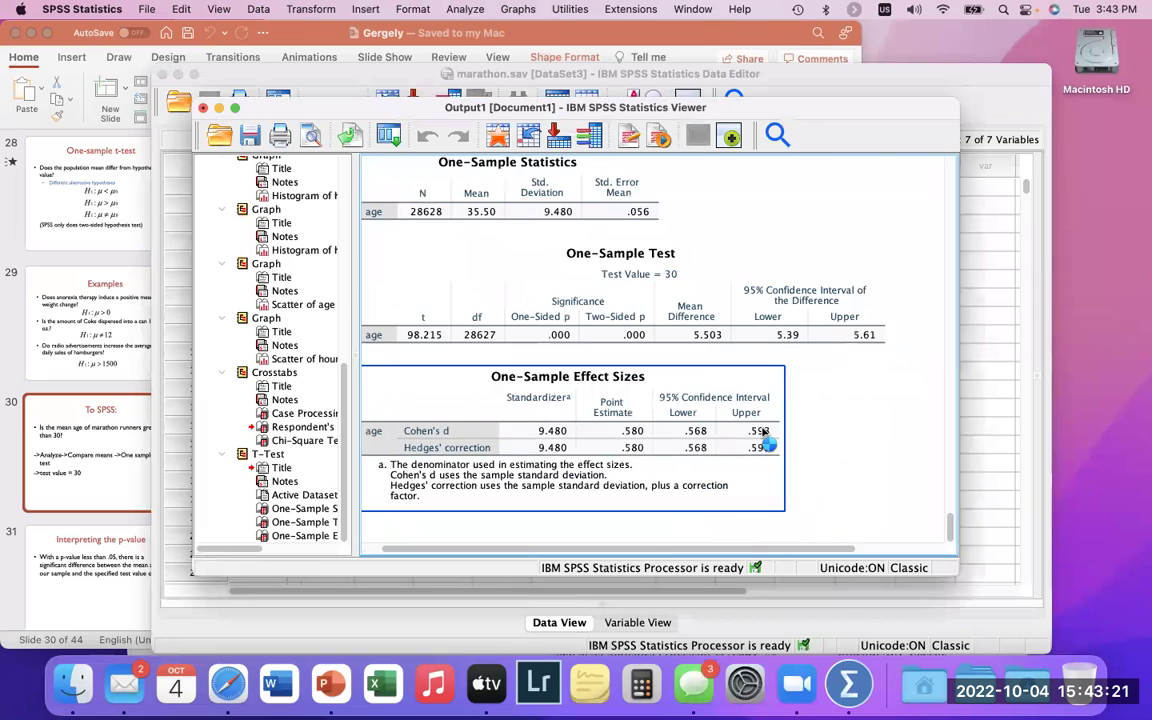
pyautogui.click(527, 340)
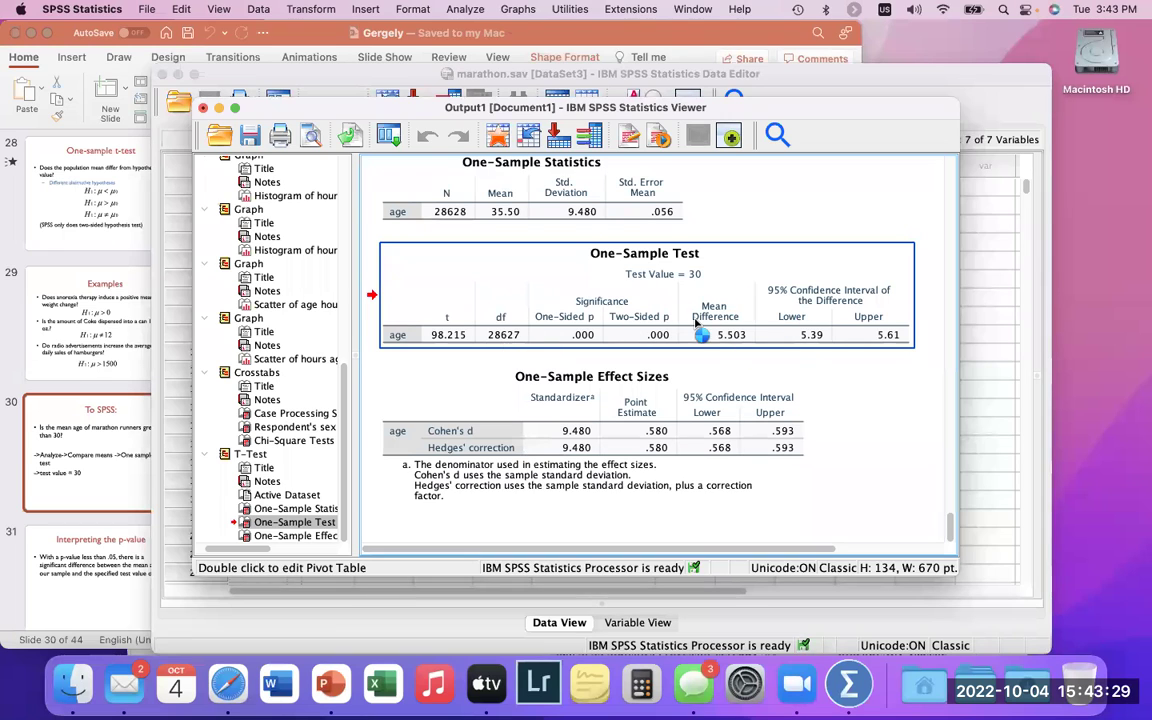
pyautogui.scroll(3, 720, 300)
pyautogui.press('Up')
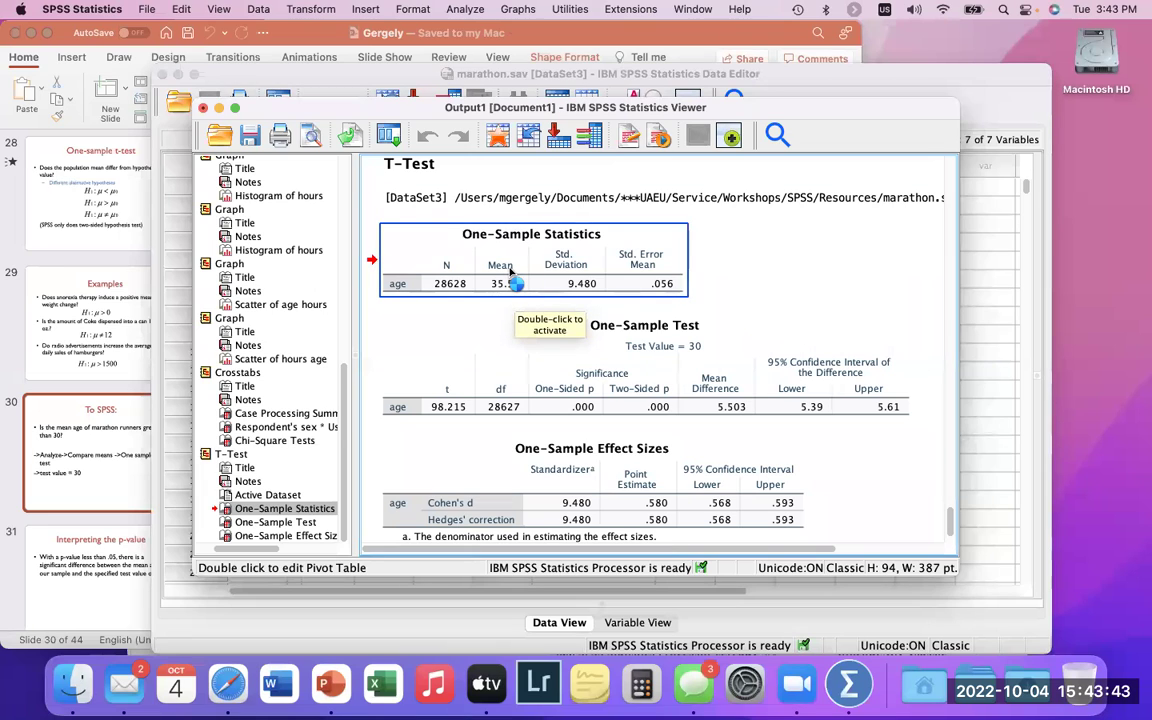
pyautogui.click(592, 415)
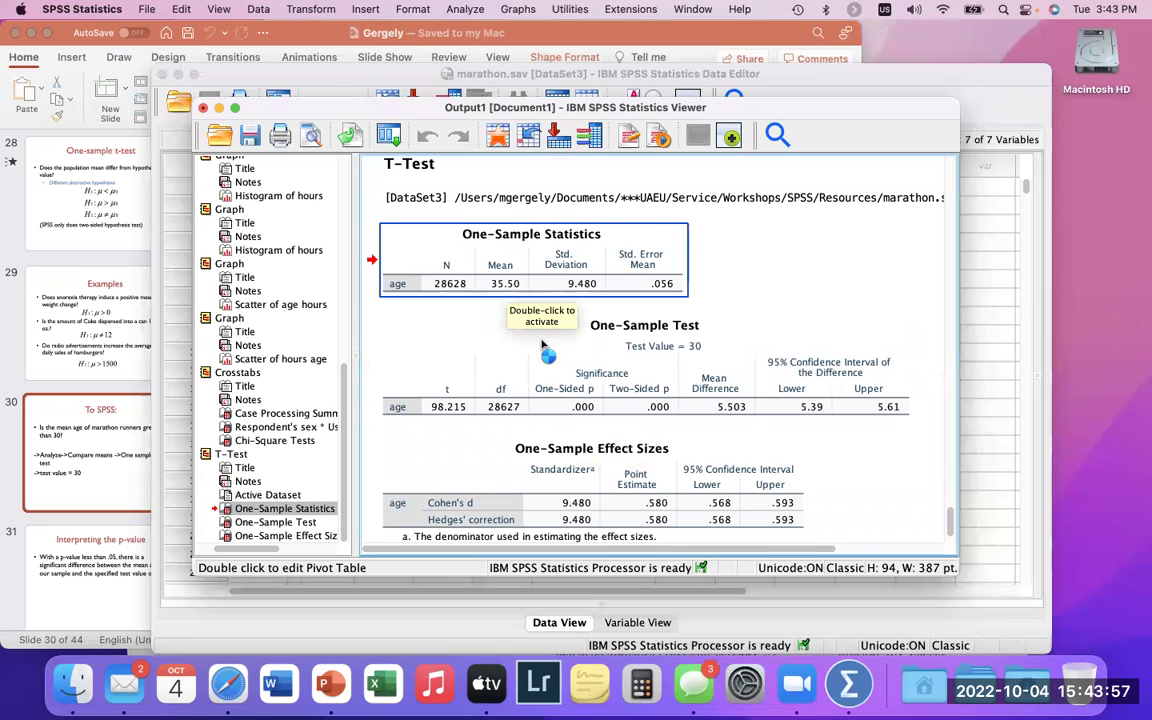
pyautogui.click(577, 392)
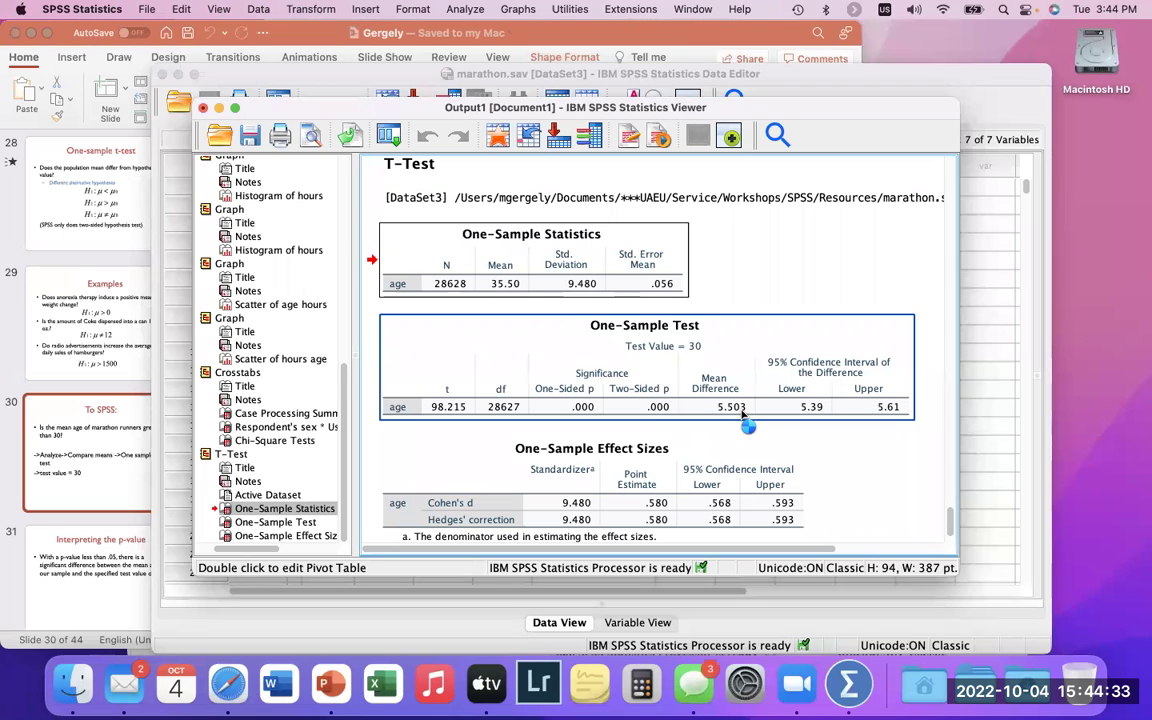
pyautogui.click(503, 285)
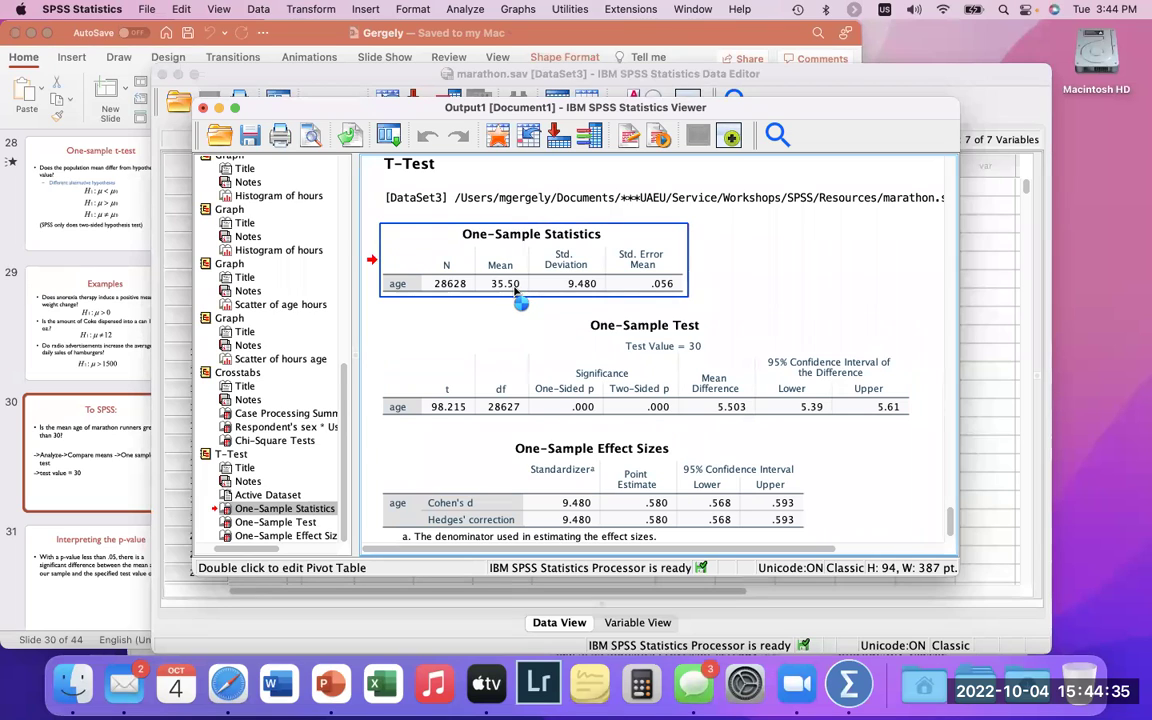
# - Compare the sample's mean age with the test value of 30 and the two-sided p-value across the t-test tables
pyautogui.click(550, 345)
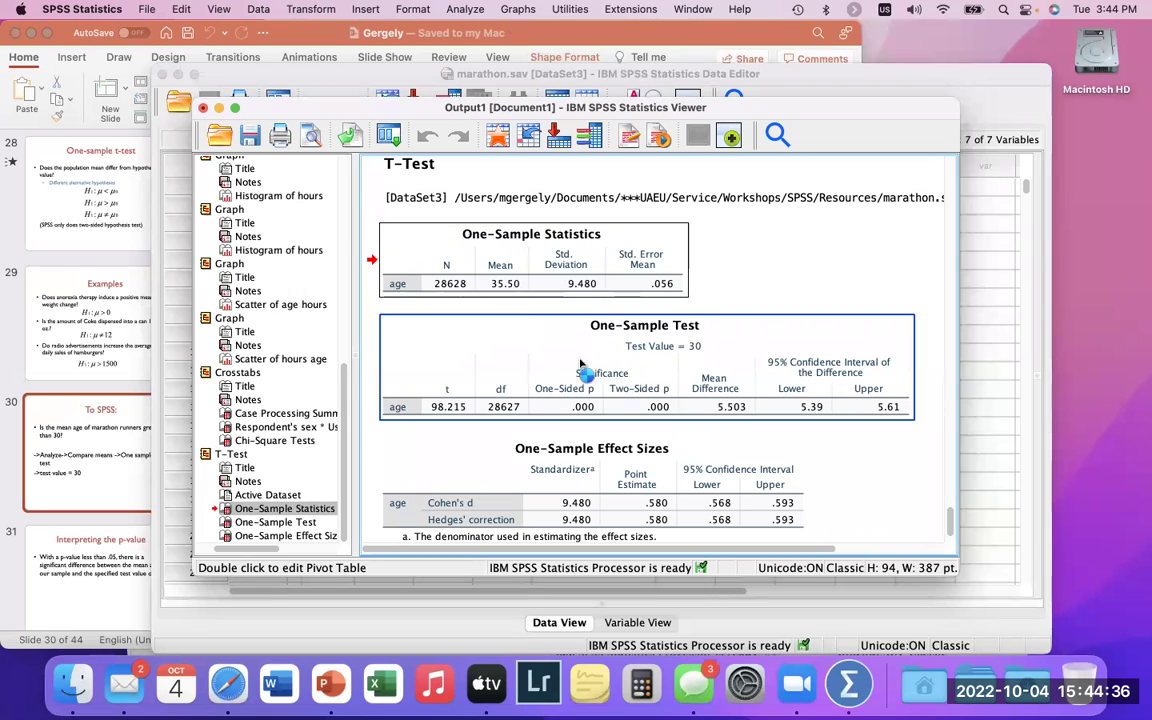
pyautogui.click(503, 288)
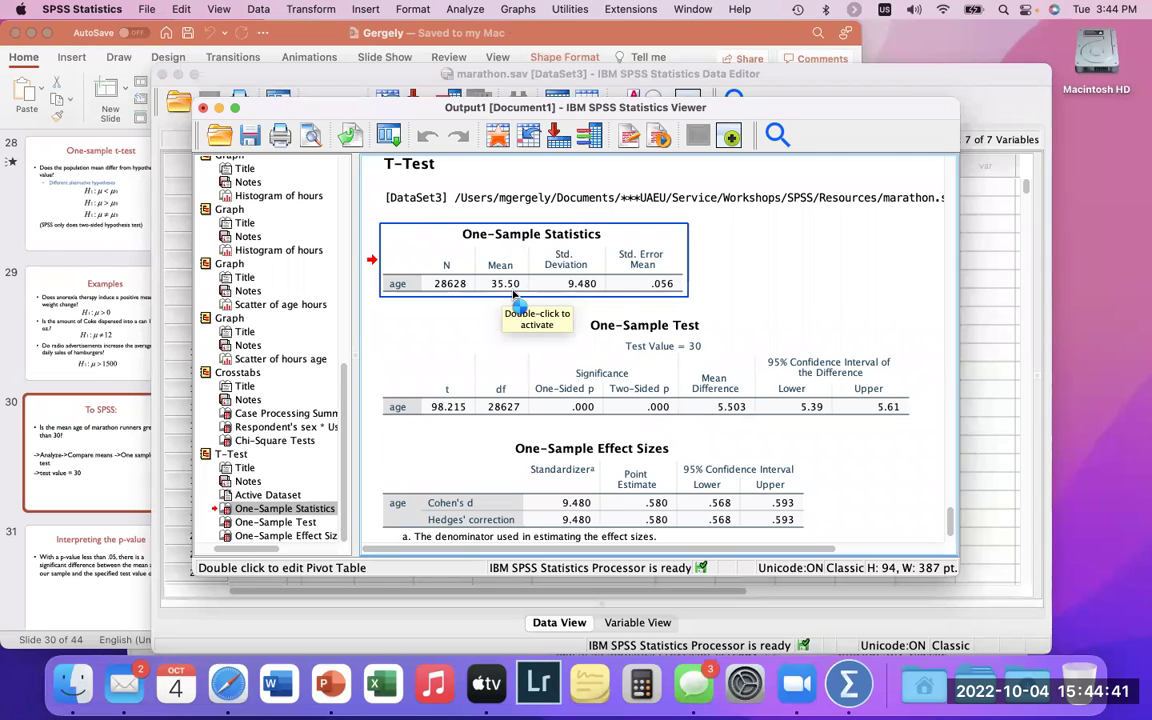
pyautogui.click(652, 350)
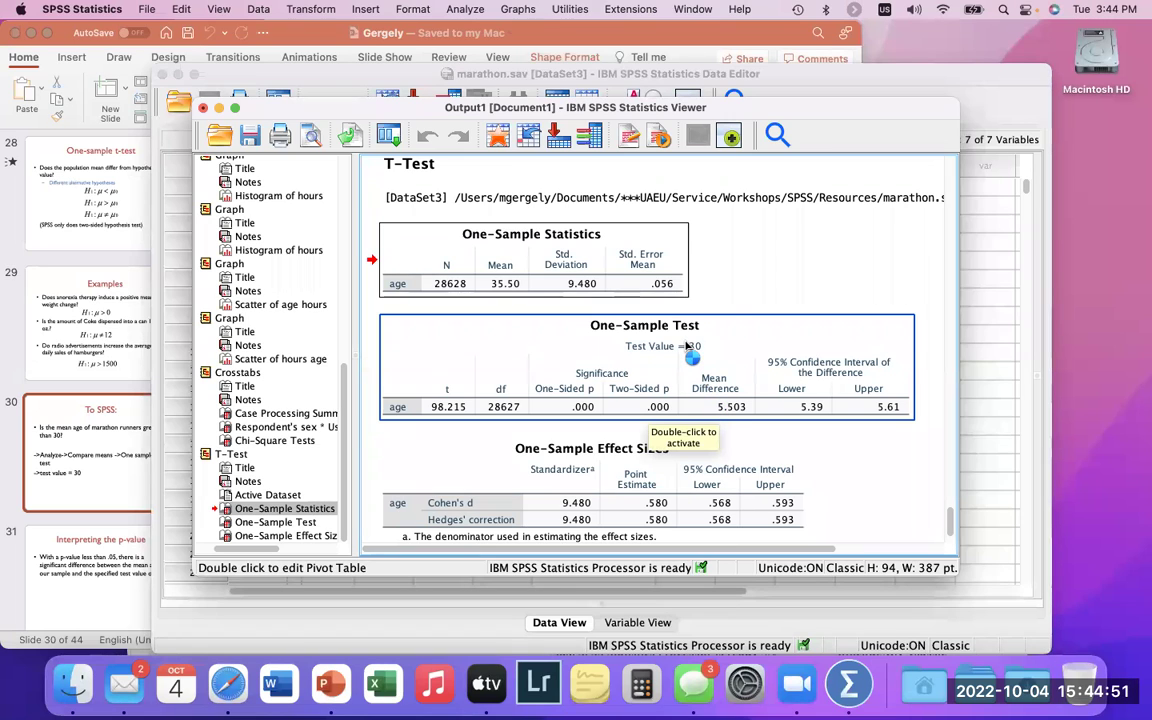
pyautogui.click(503, 286)
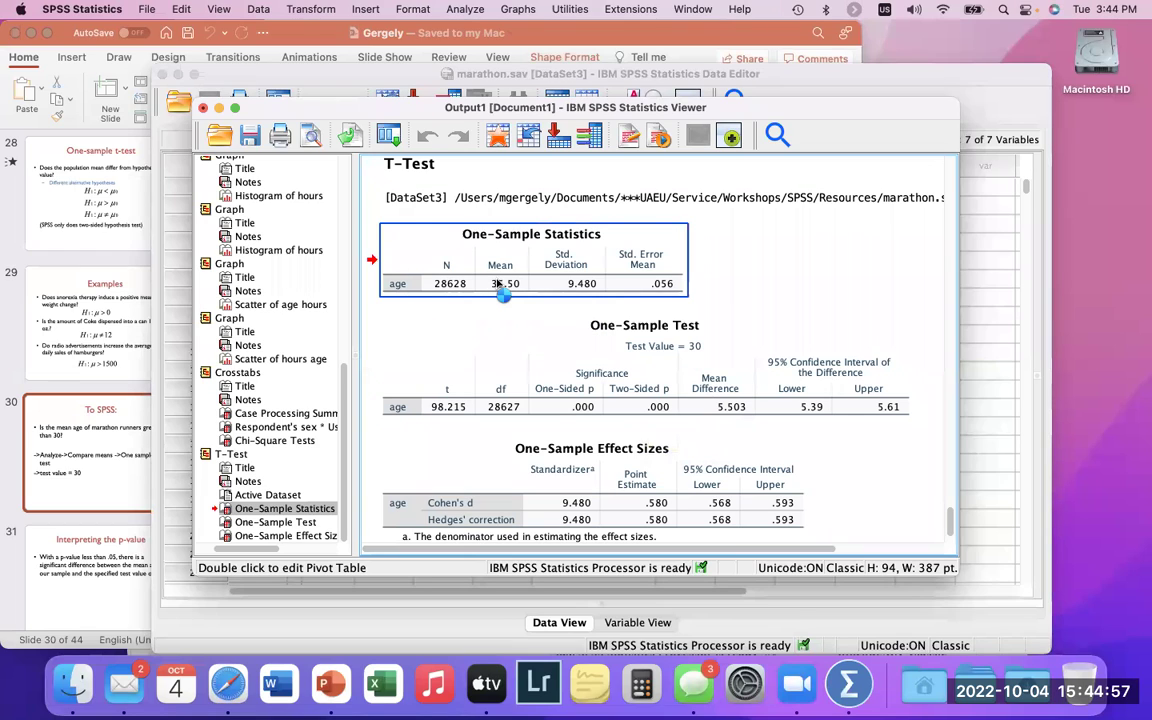
pyautogui.click(678, 352)
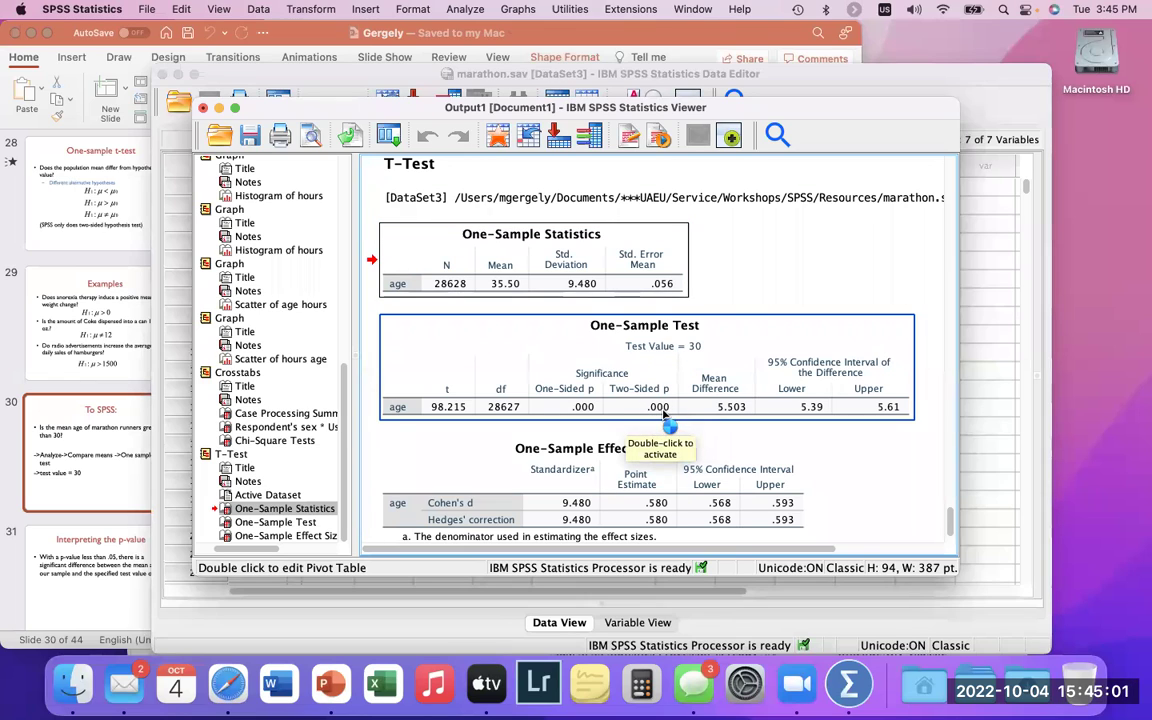
pyautogui.click(490, 284)
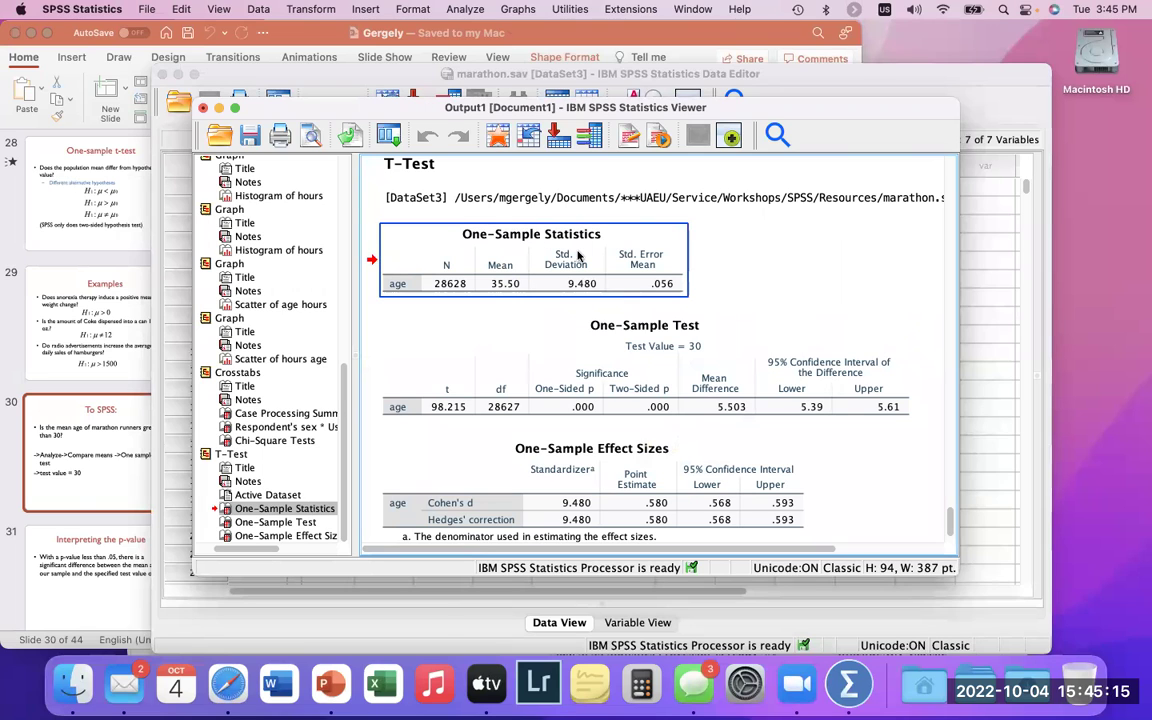
# - Switch to PowerPoint and reread the To SPSS slide's question on whether marathon runners' mean age is greater than 30
pyautogui.press('super+Tab')
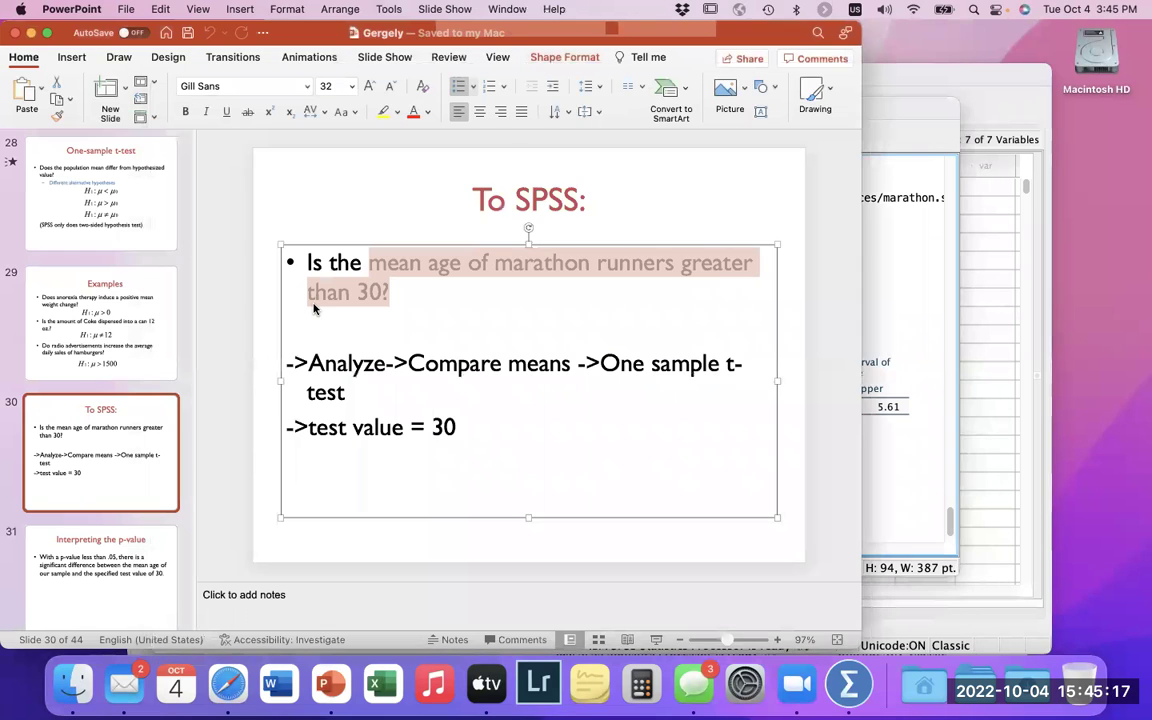
pyautogui.click(395, 291)
pyautogui.tripleClick(395, 291)
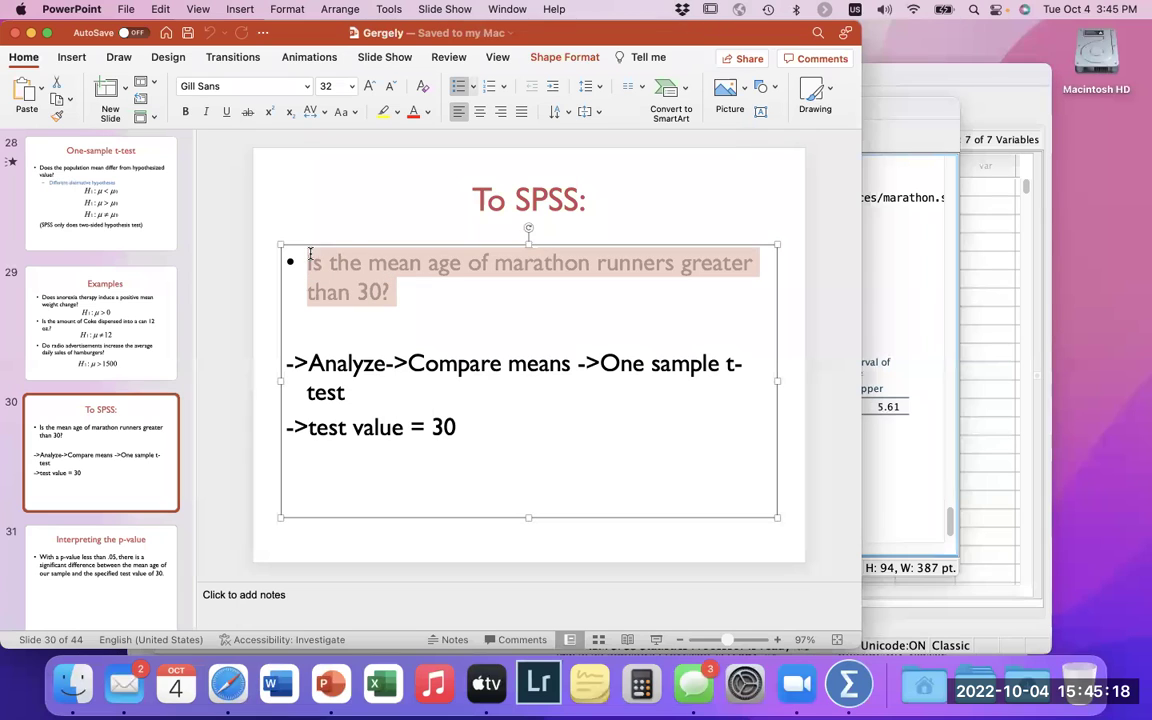
pyautogui.click(524, 311)
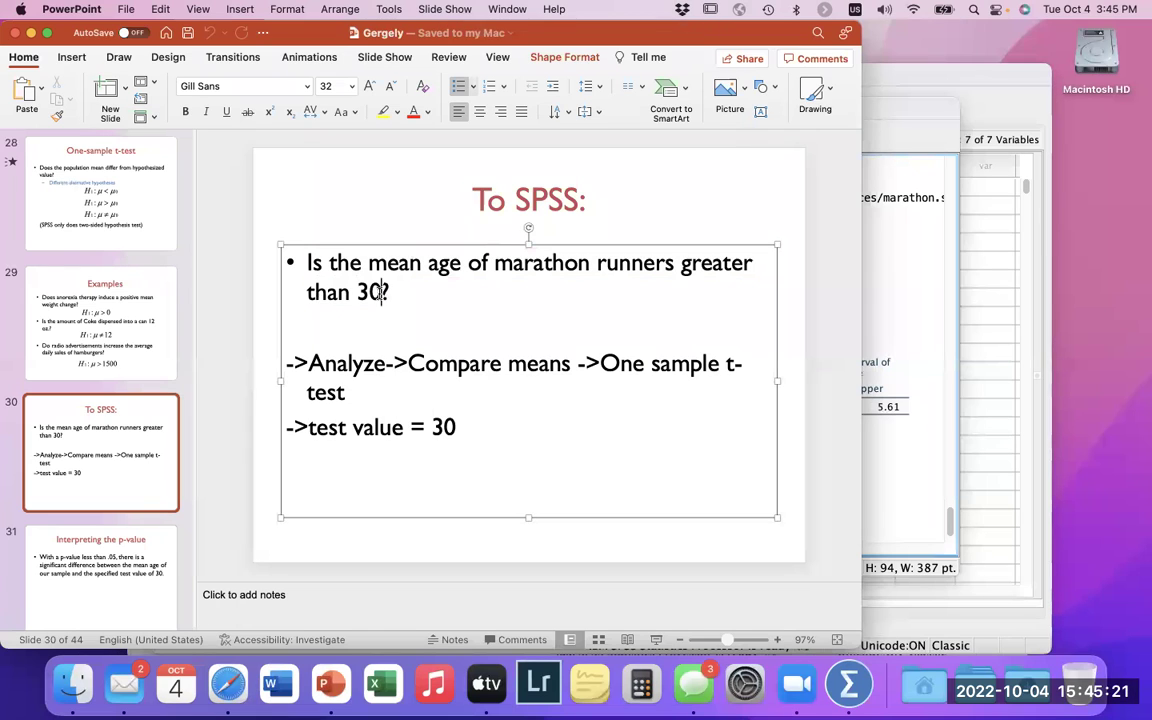
pyautogui.press('Down')
# - Return to SPSS, rerun the one-sample t-test of age with a test value of 35.5, and review the significance values
pyautogui.press('super+Tab')
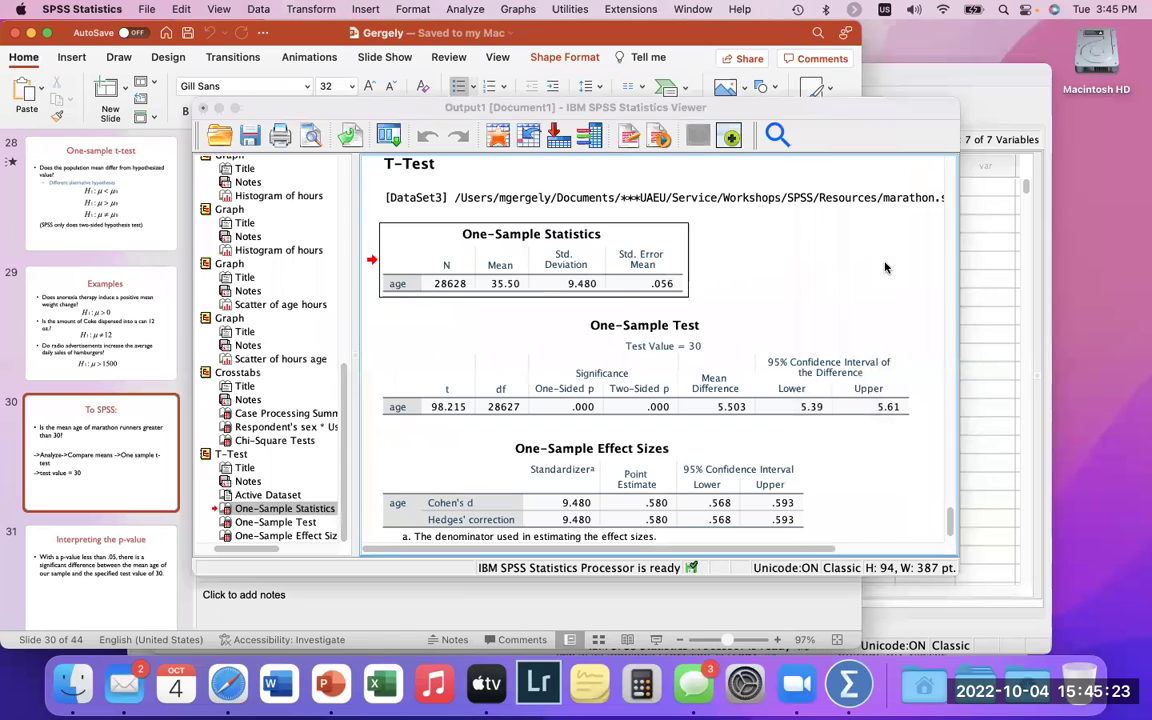
pyautogui.click(500, 286)
pyautogui.click(455, 9)
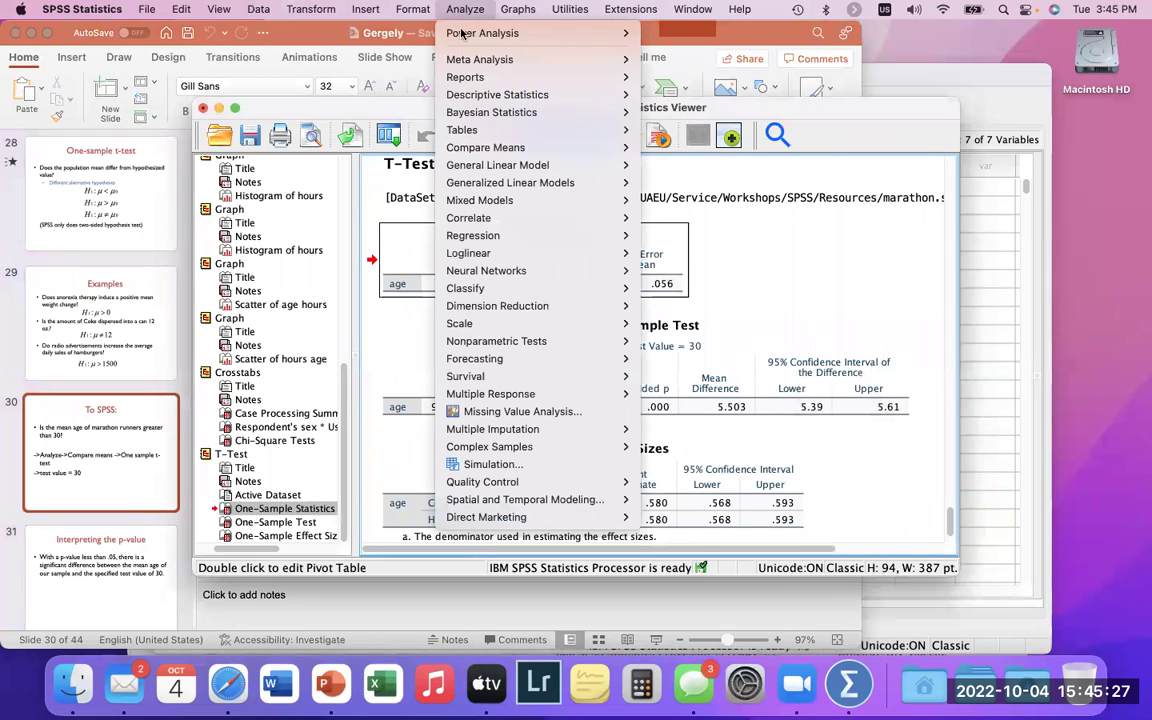
pyautogui.moveTo(488, 147)
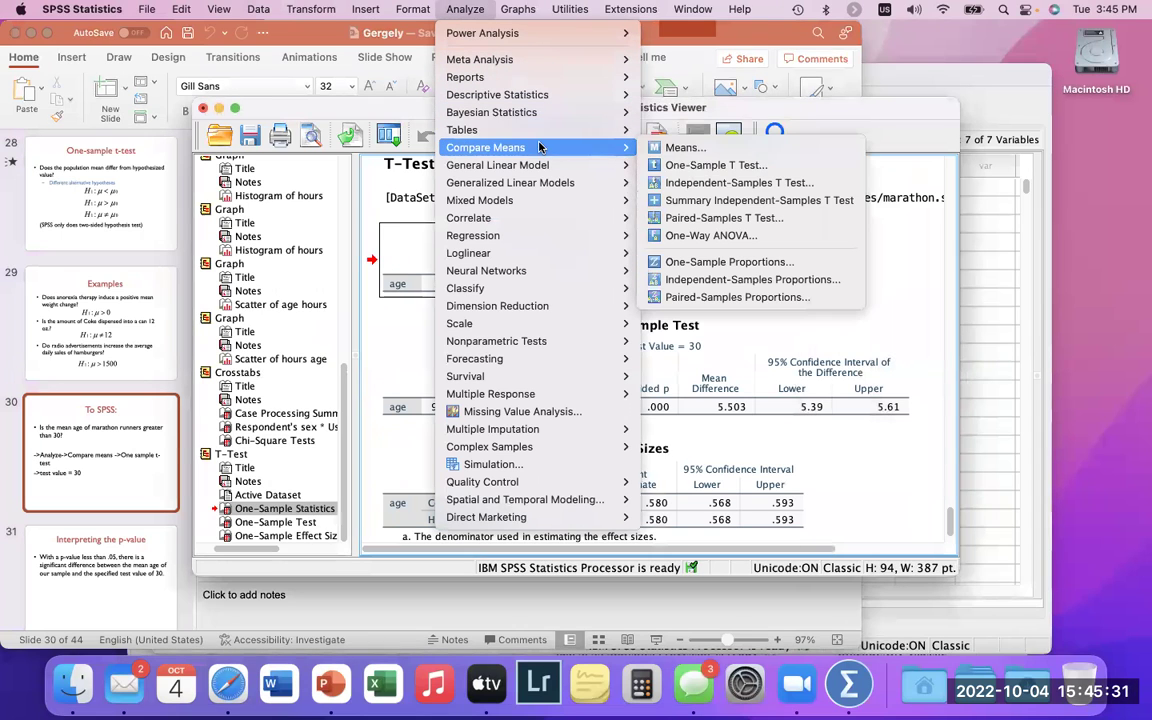
pyautogui.click(690, 165)
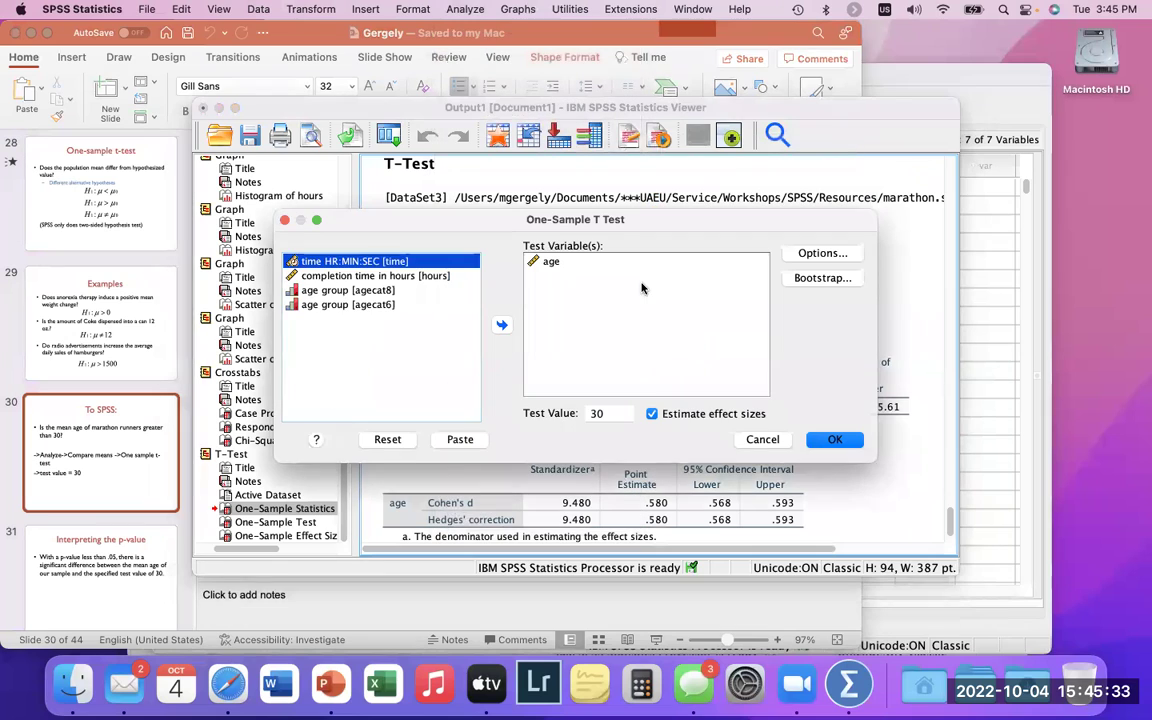
pyautogui.doubleClick(597, 413)
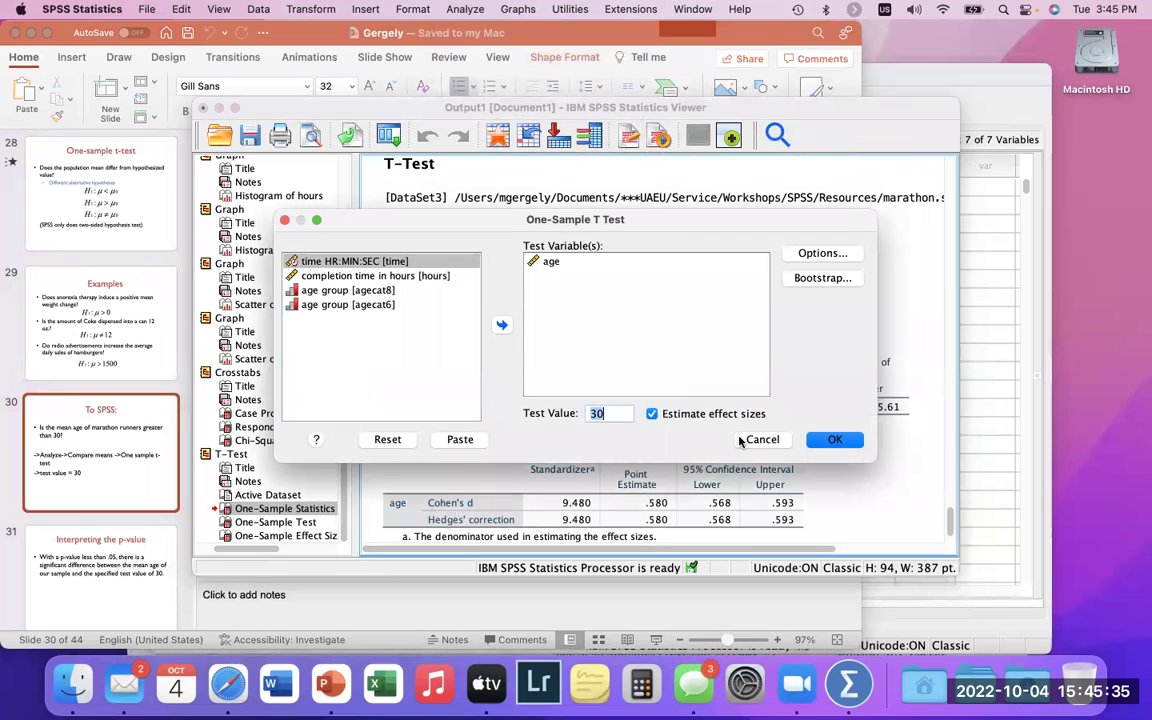
pyautogui.write('35.5')
pyautogui.press('Return')
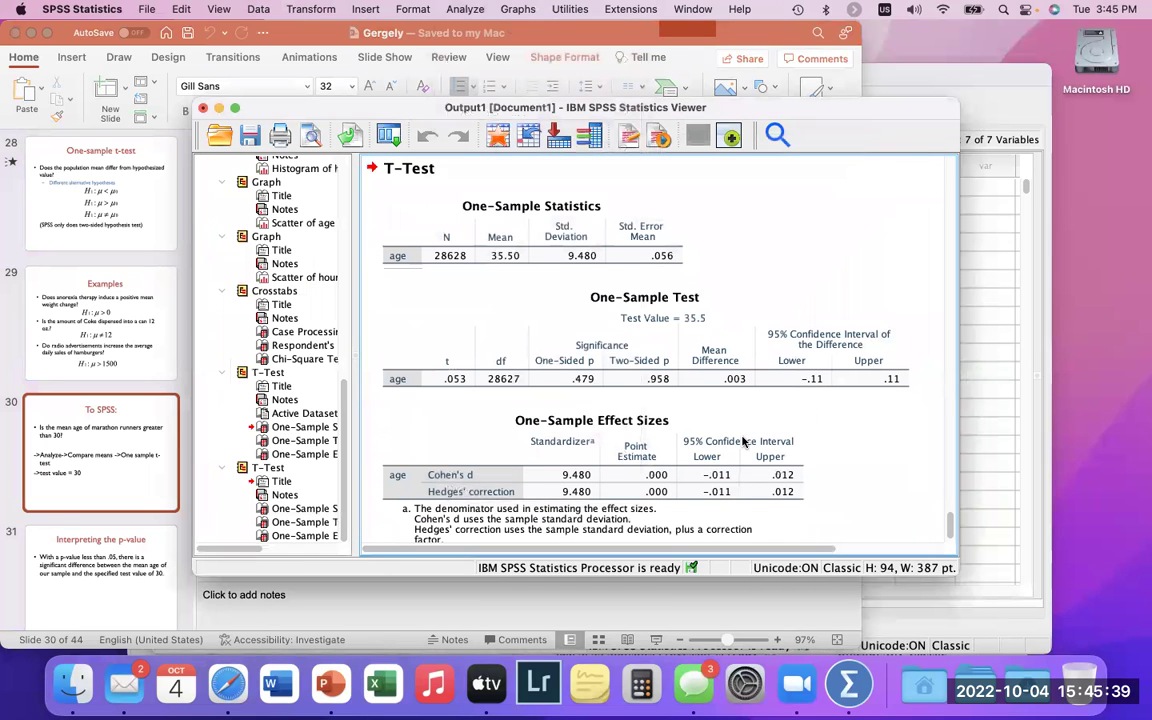
pyautogui.click(743, 441)
pyautogui.click(603, 385)
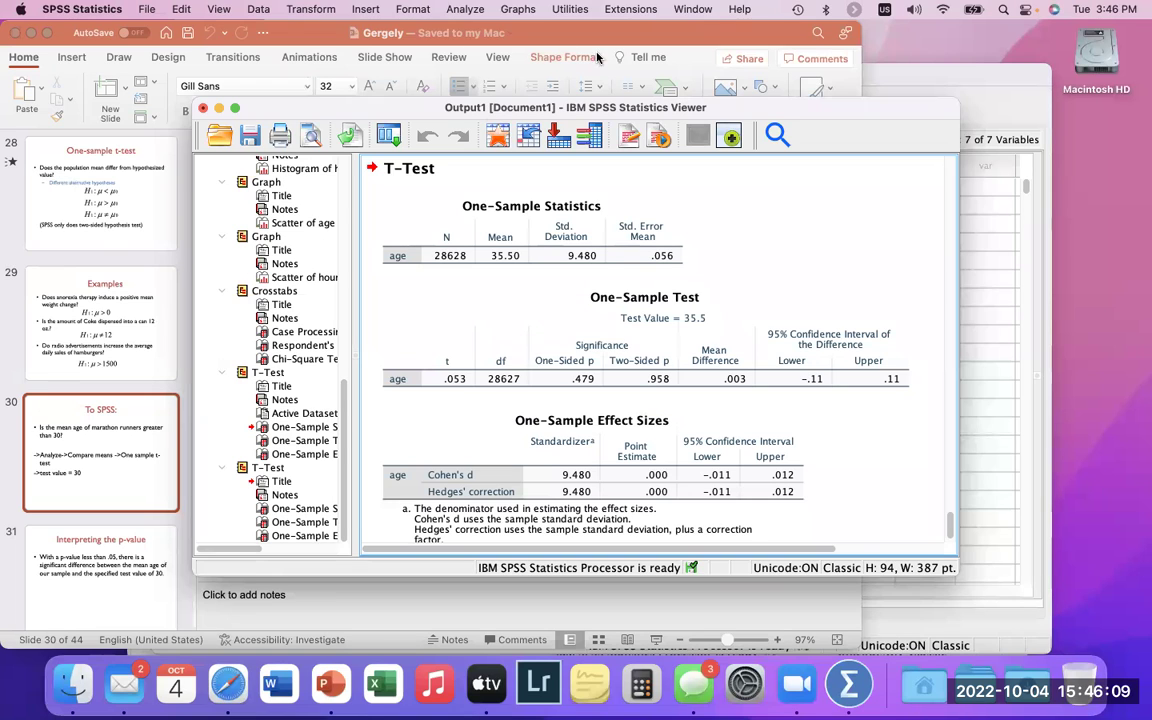
# - Start another One-Sample T Test from the mean comparison procedures
pyautogui.click(451, 10)
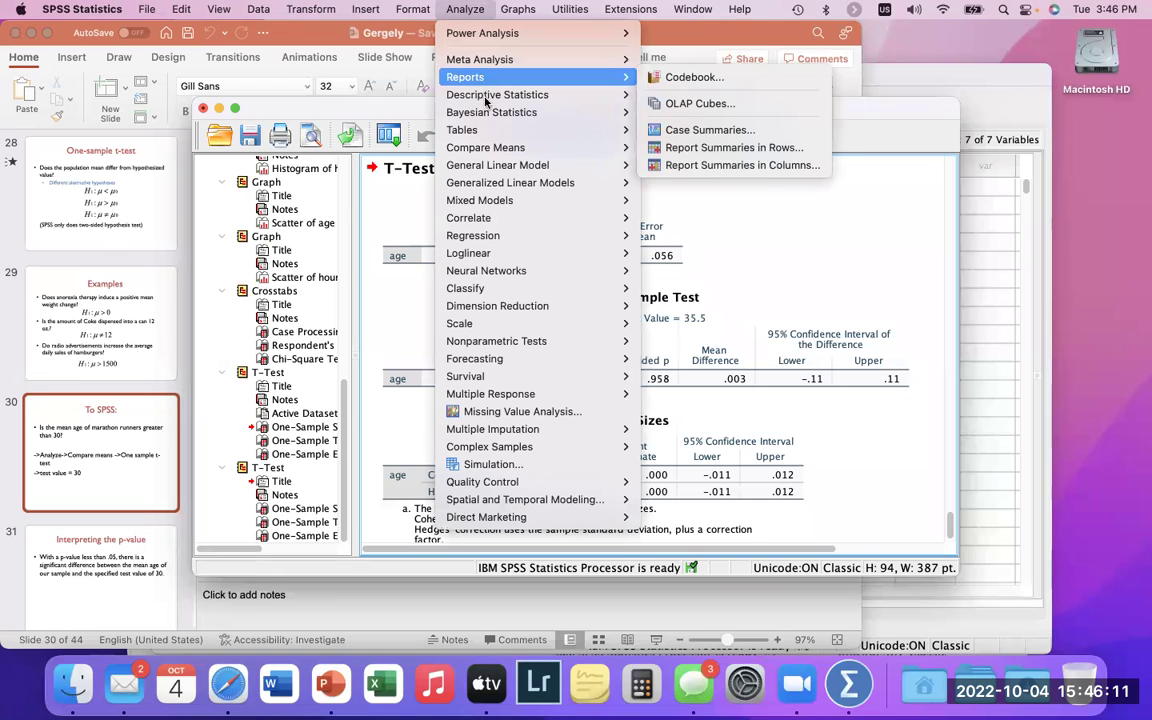
pyautogui.moveTo(488, 100)
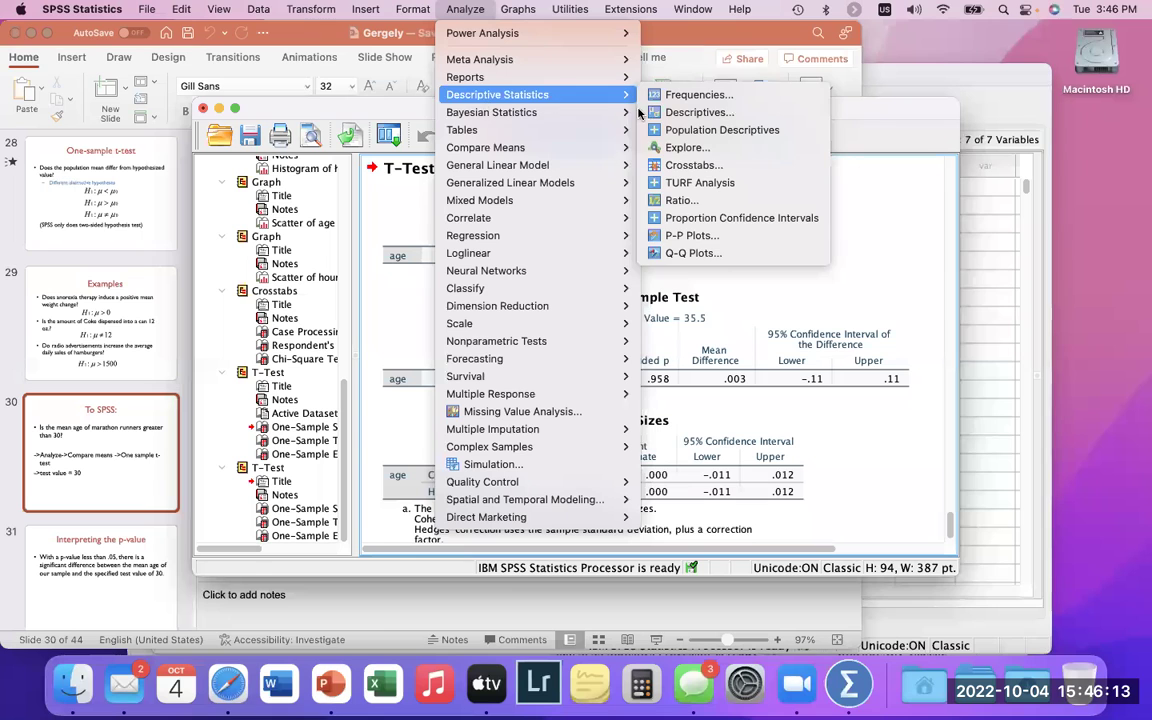
pyautogui.moveTo(505, 147)
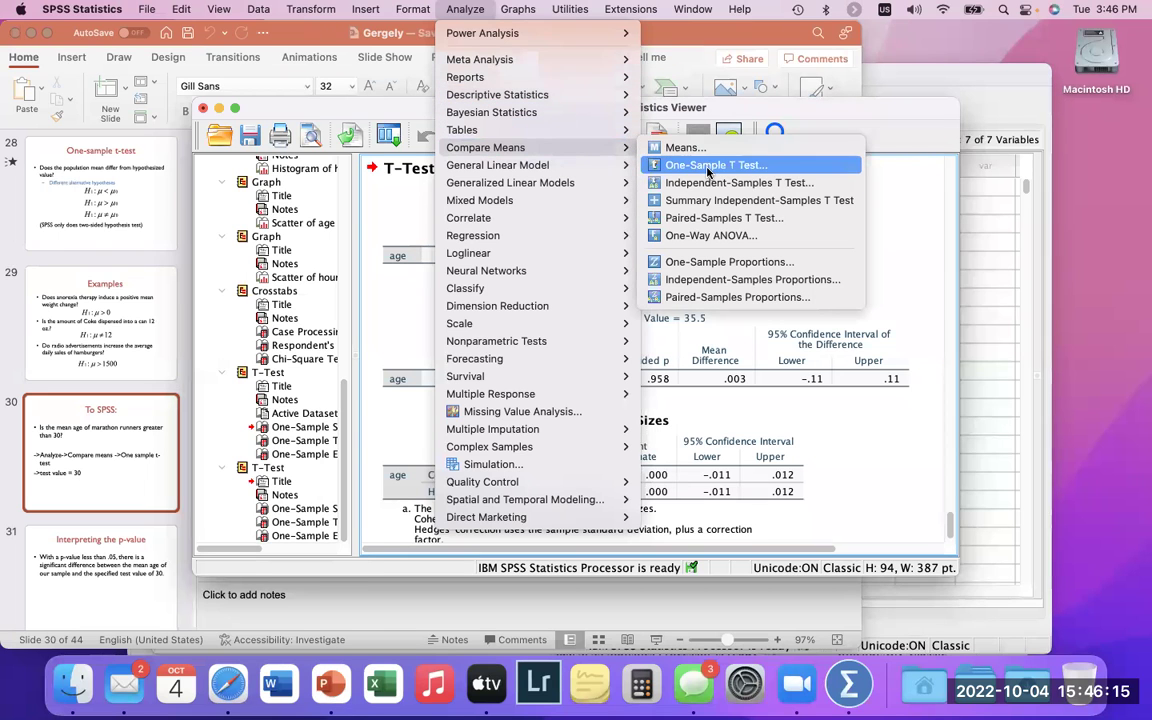
# - Run a one-sample t-test on age with a test value of 20 and check the One-Sample Test table
pyautogui.click(710, 165)
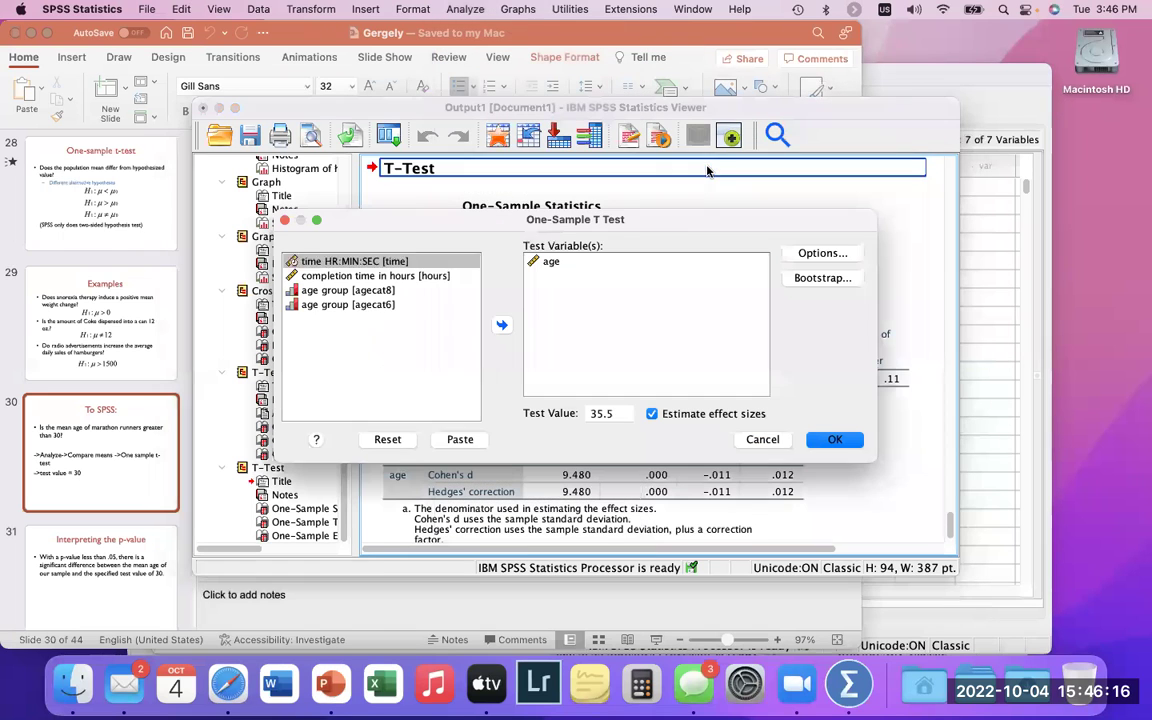
pyautogui.doubleClick(614, 414)
pyautogui.write('20')
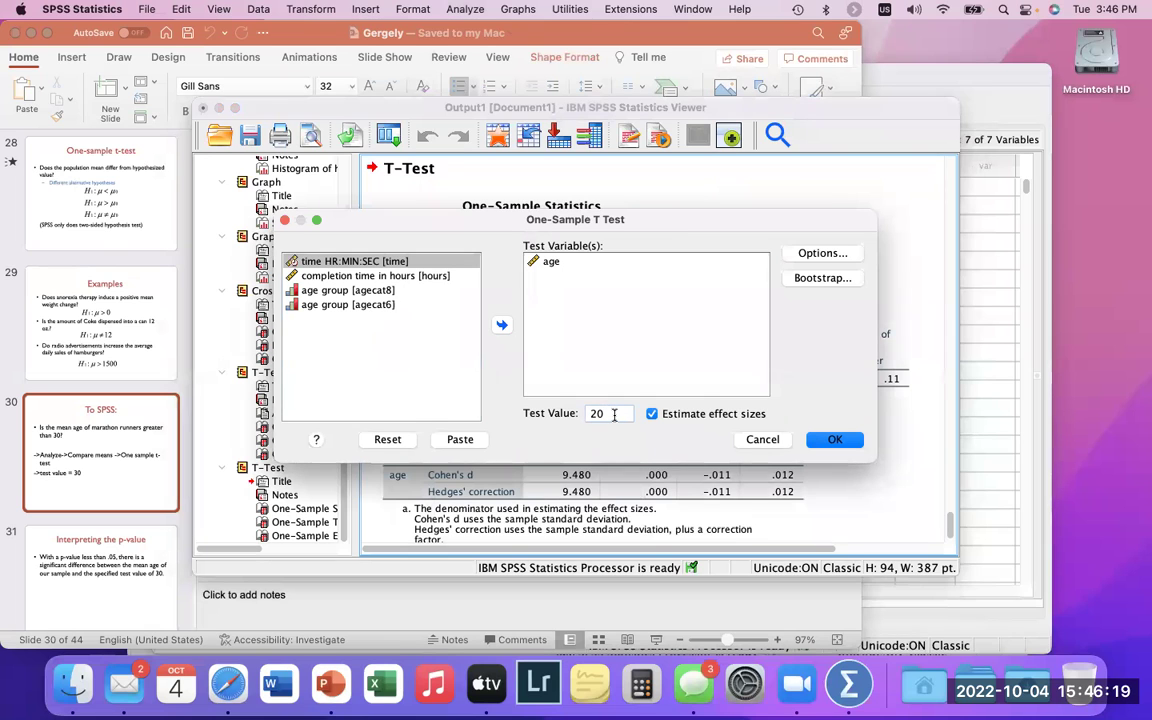
pyautogui.press('Return')
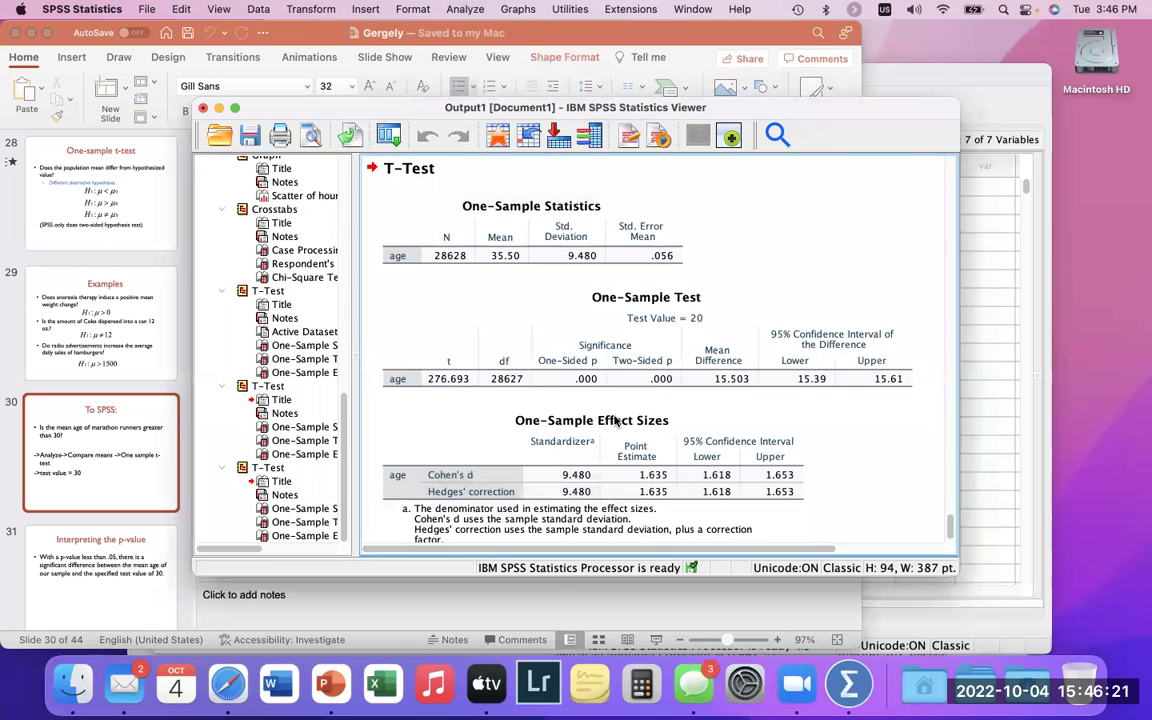
pyautogui.click(617, 422)
pyautogui.click(592, 340)
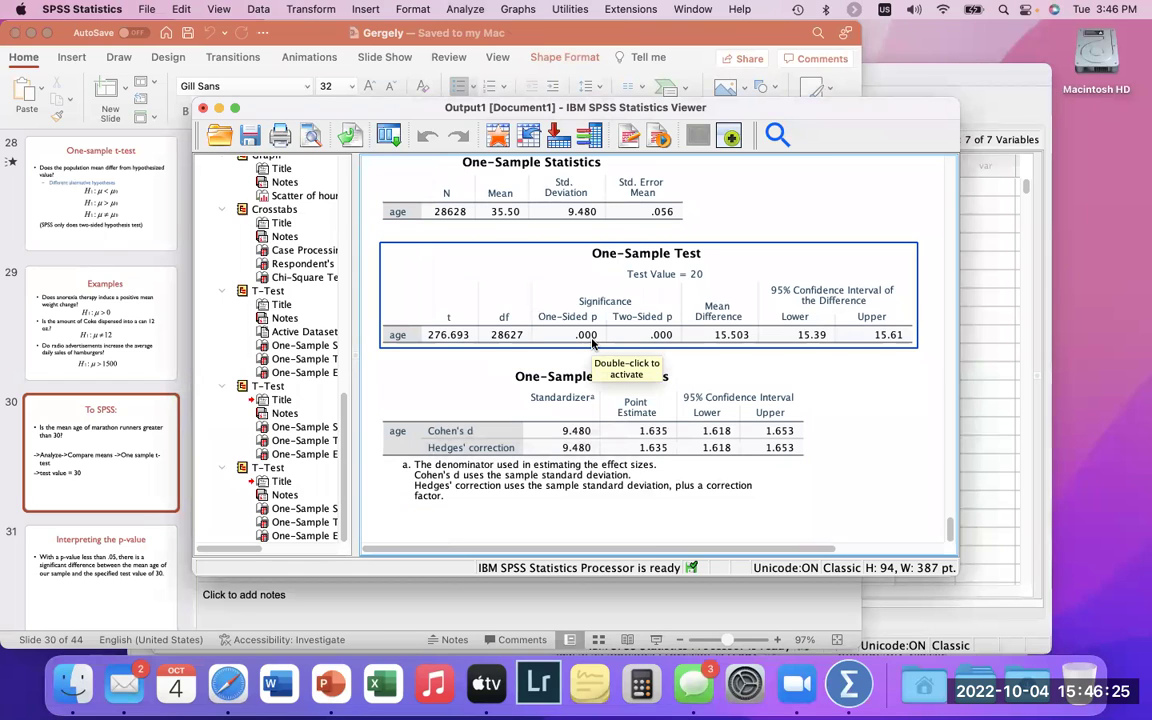
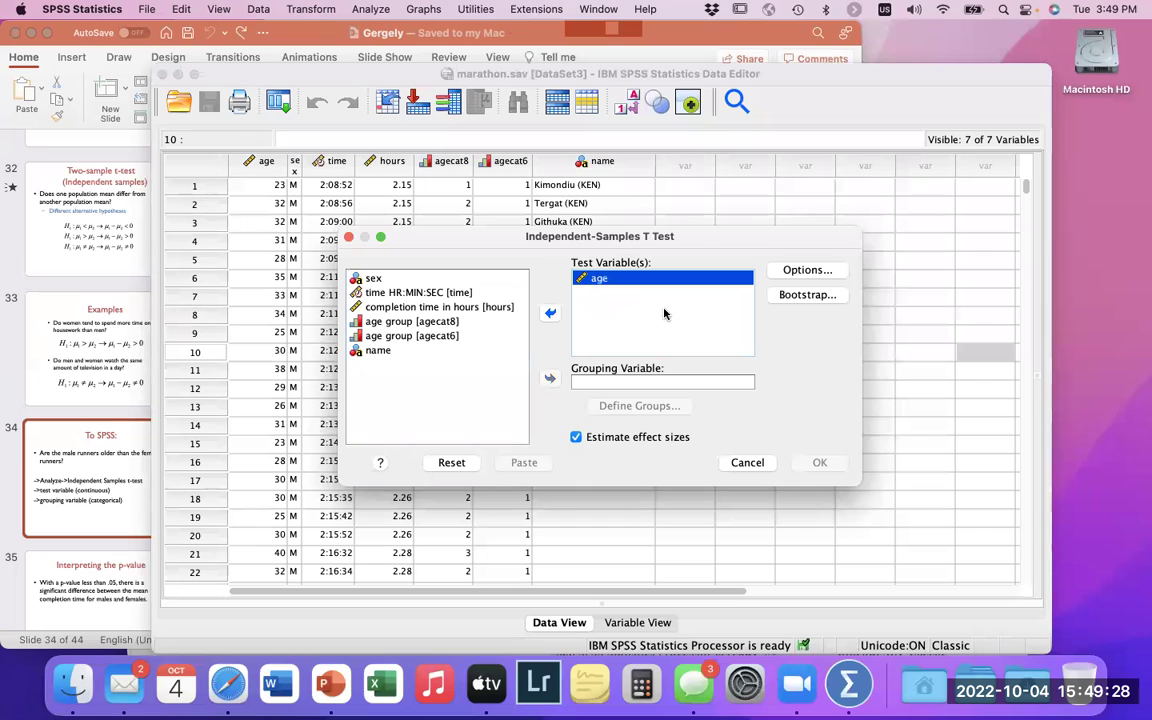
# - Assign sex as the grouping variable for the independent-samples t-test on age
pyautogui.click(450, 278)
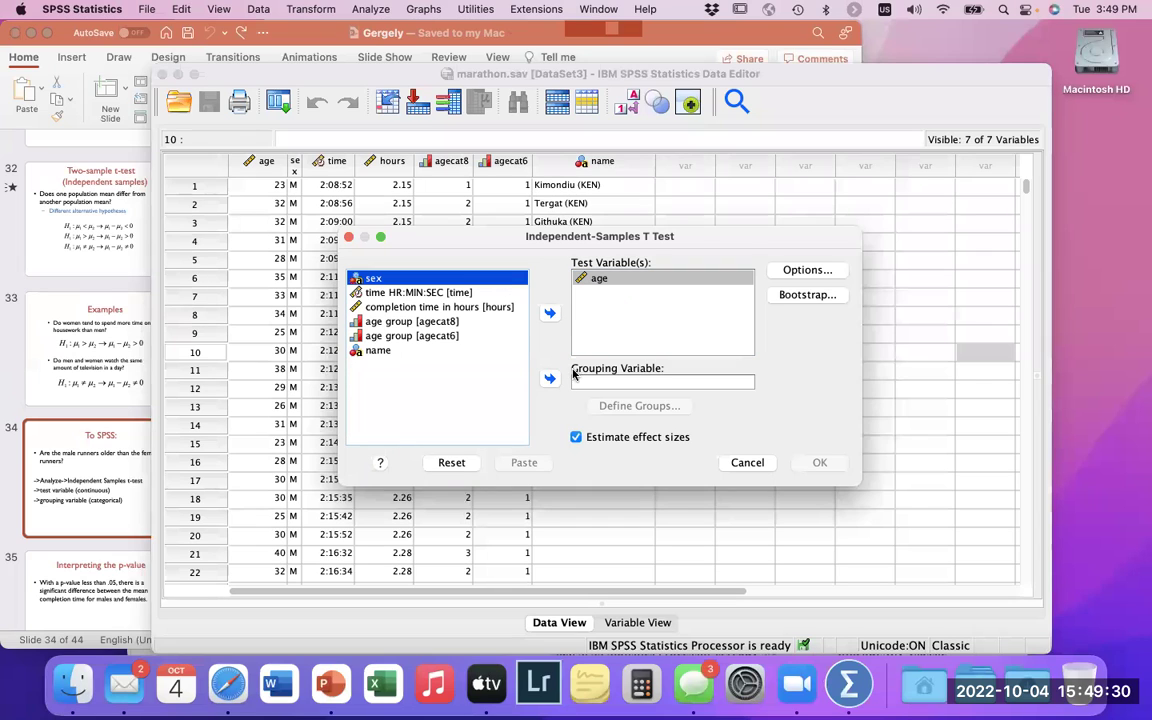
pyautogui.click(550, 379)
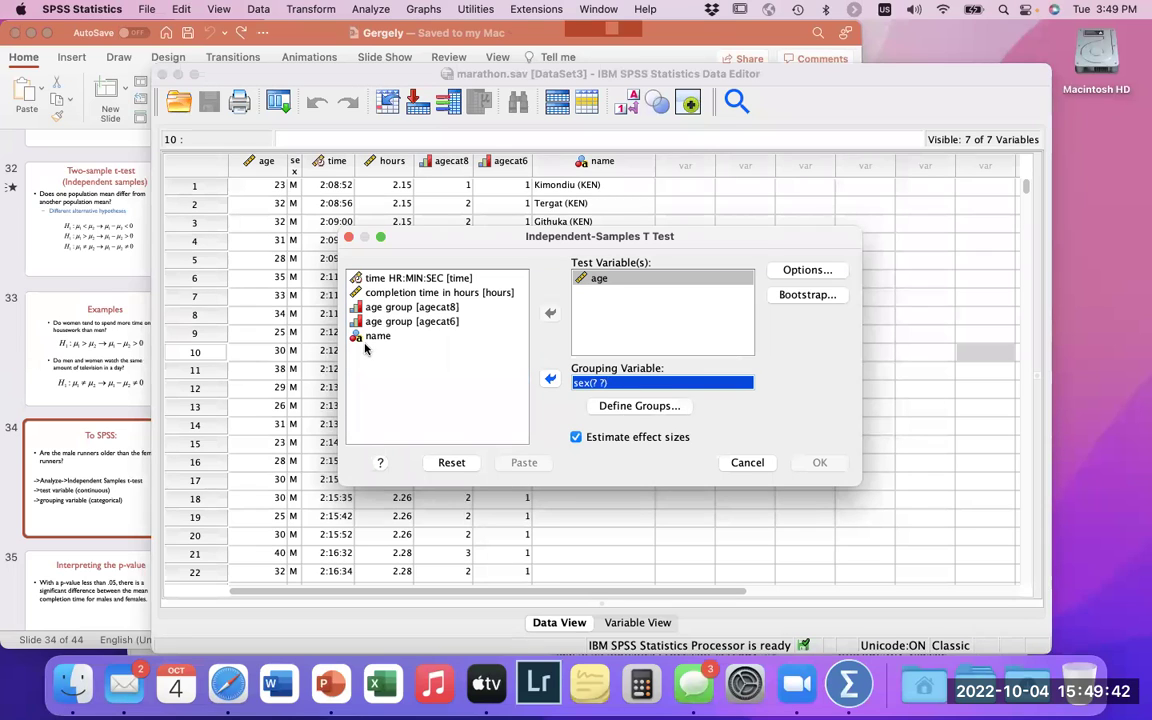
pyautogui.click(549, 378)
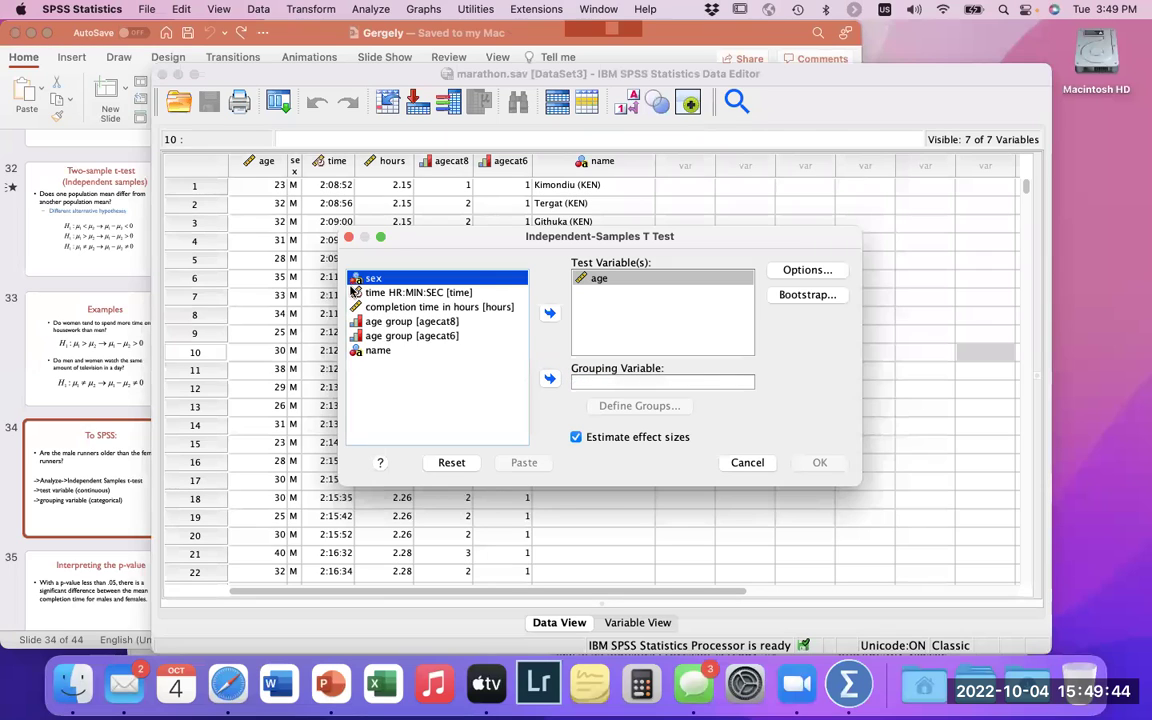
pyautogui.click(549, 380)
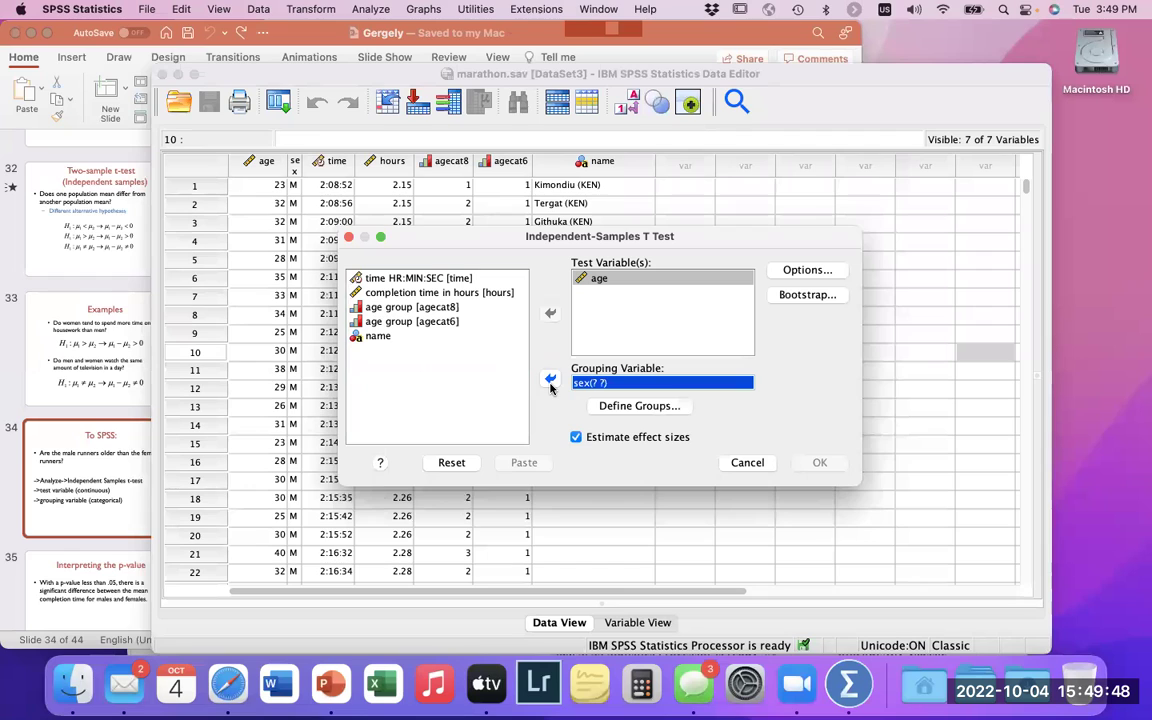
# - Define Group 1 as M and Group 2 as F for the grouping variable, and run the independent-samples t-test
pyautogui.click(638, 407)
pyautogui.write('M')
pyautogui.click(586, 369)
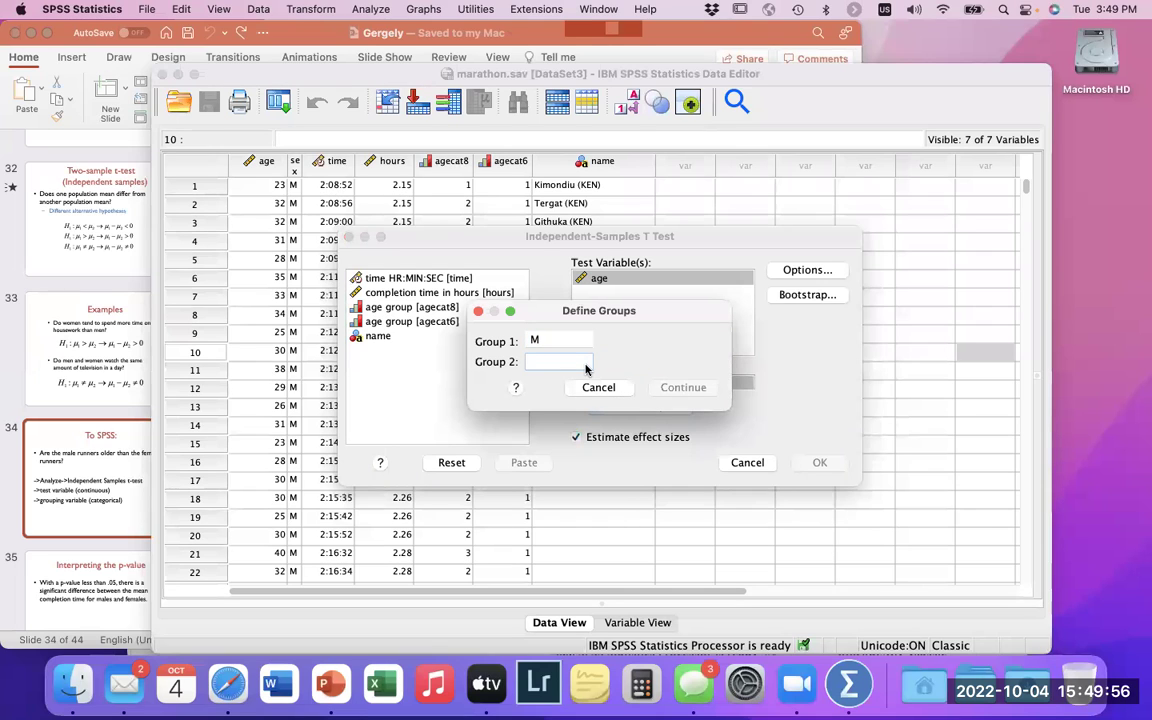
pyautogui.write('F')
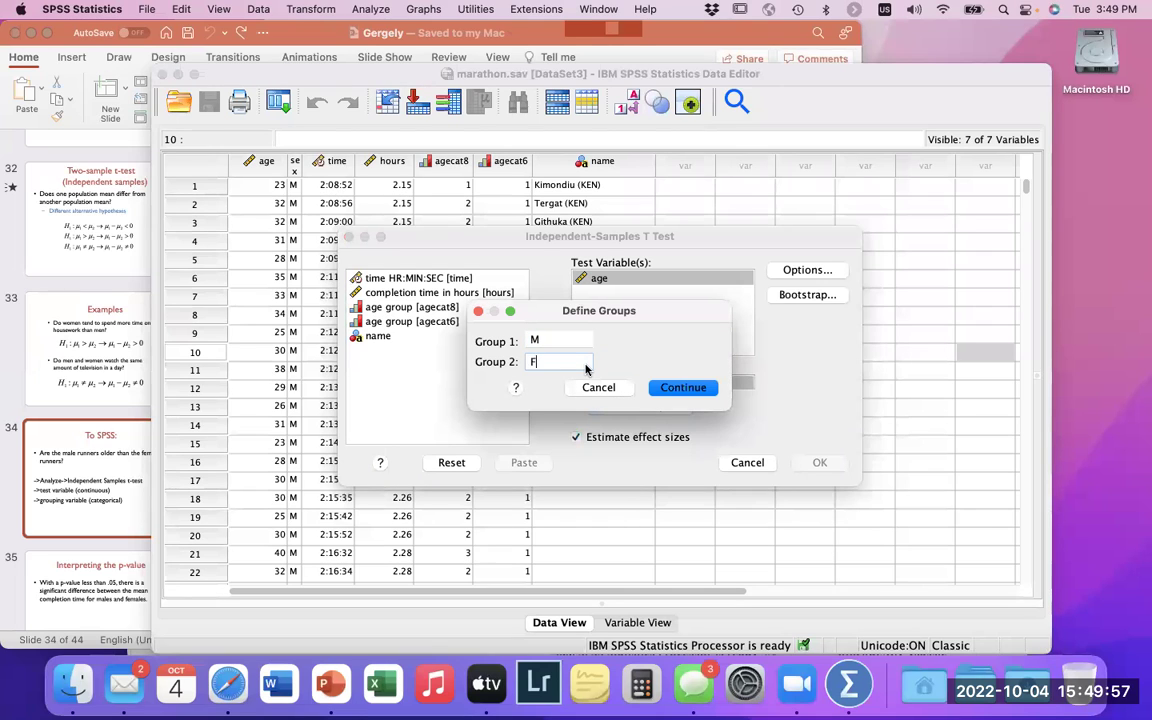
pyautogui.click(670, 389)
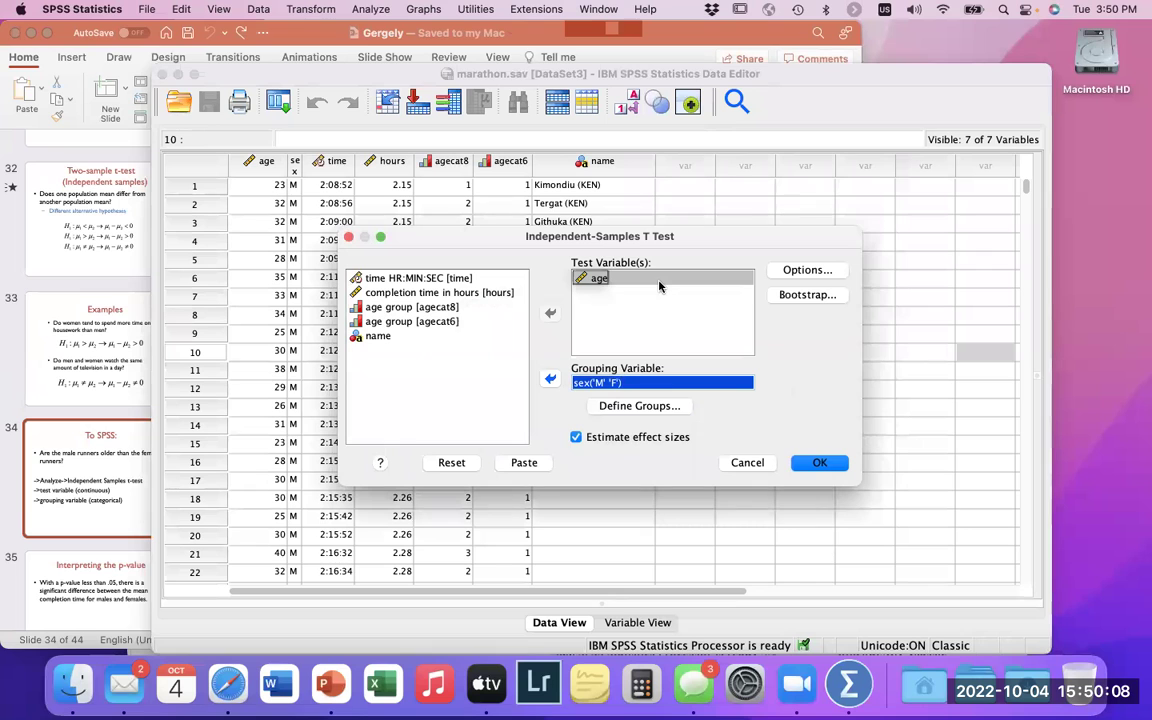
pyautogui.click(819, 462)
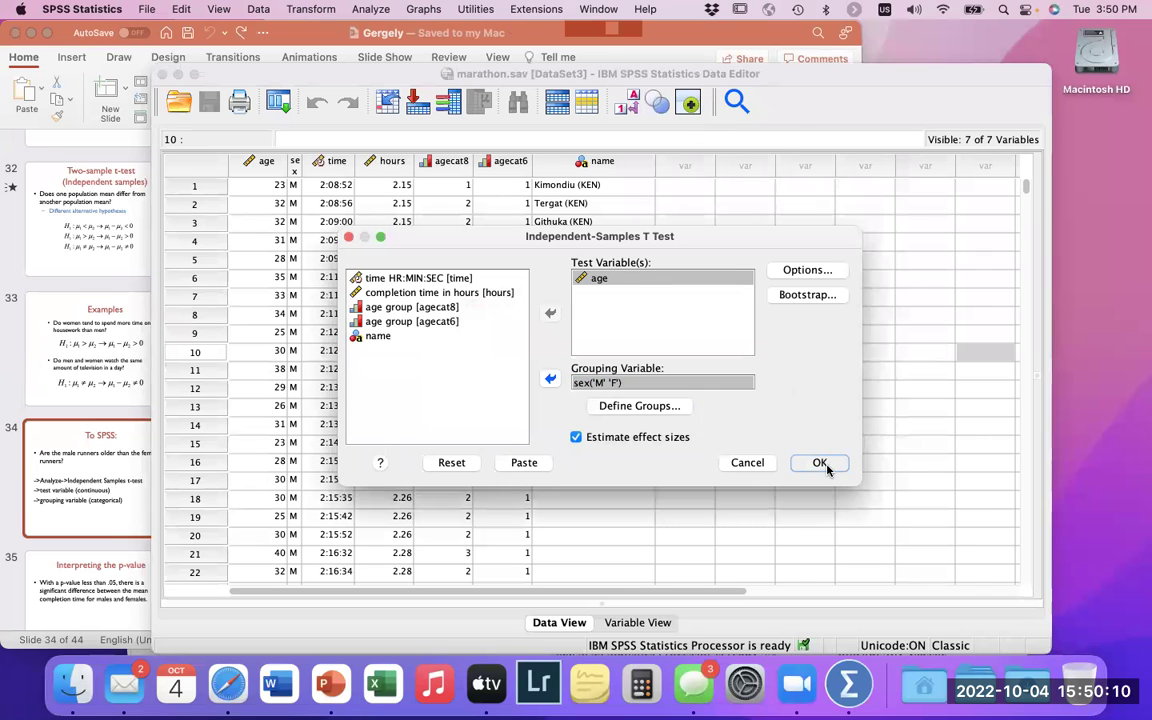
# - Examine the Group Statistics and the Independent Samples Test table, including Levene's test, the p-values and the mean difference
pyautogui.click(476, 262)
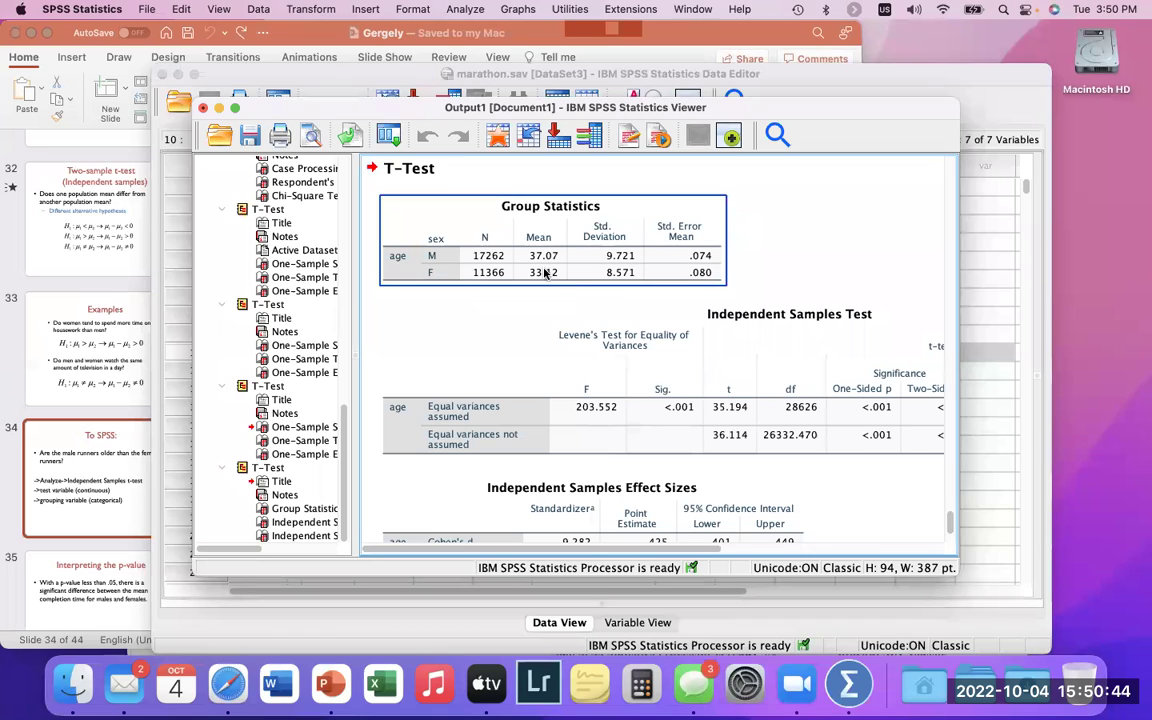
pyautogui.scroll(-2, 545, 272)
pyautogui.click(575, 323)
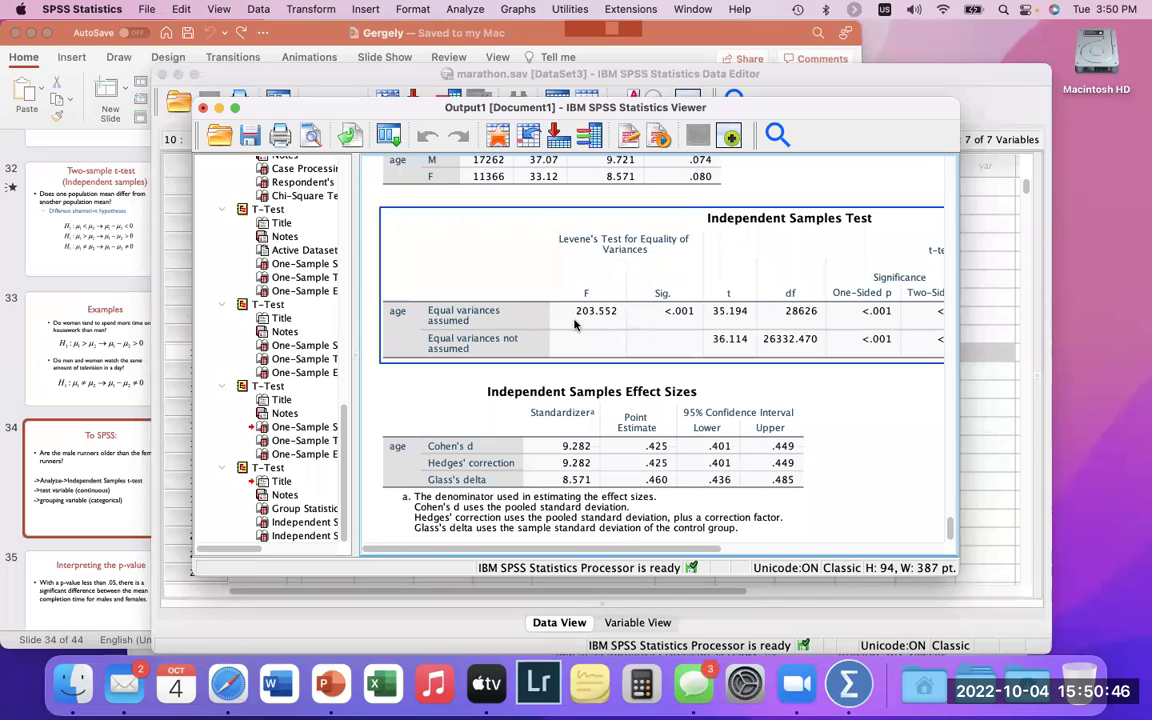
pyautogui.hscroll(2, 575, 323)
pyautogui.scroll(1, 575, 323)
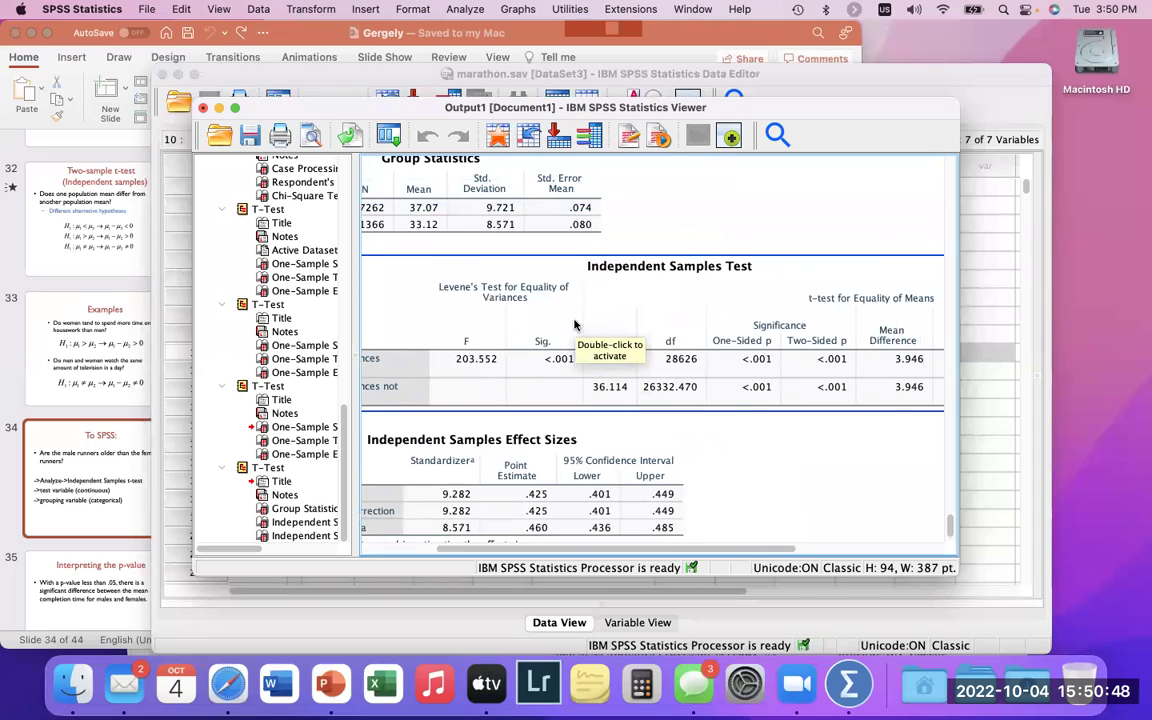
pyautogui.hscroll(-2, 575, 323)
pyautogui.scroll(1, 575, 323)
pyautogui.scroll(1, 697, 394)
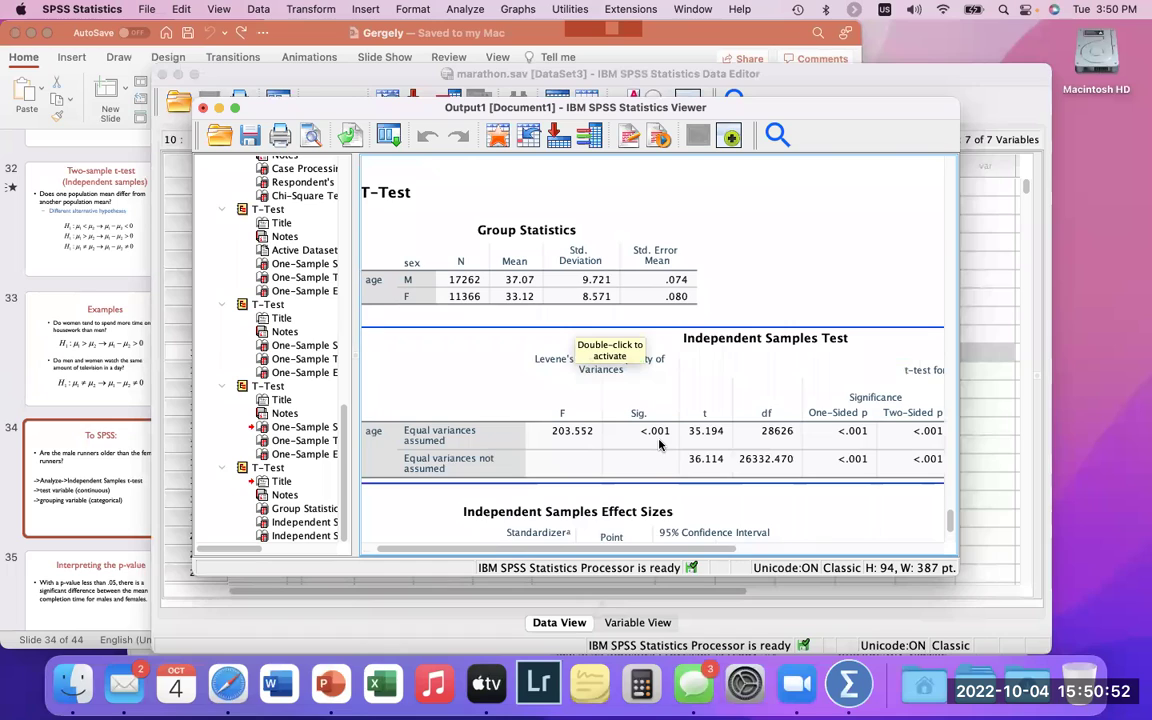
pyautogui.hscroll(2, 659, 445)
pyautogui.scroll(1, 659, 445)
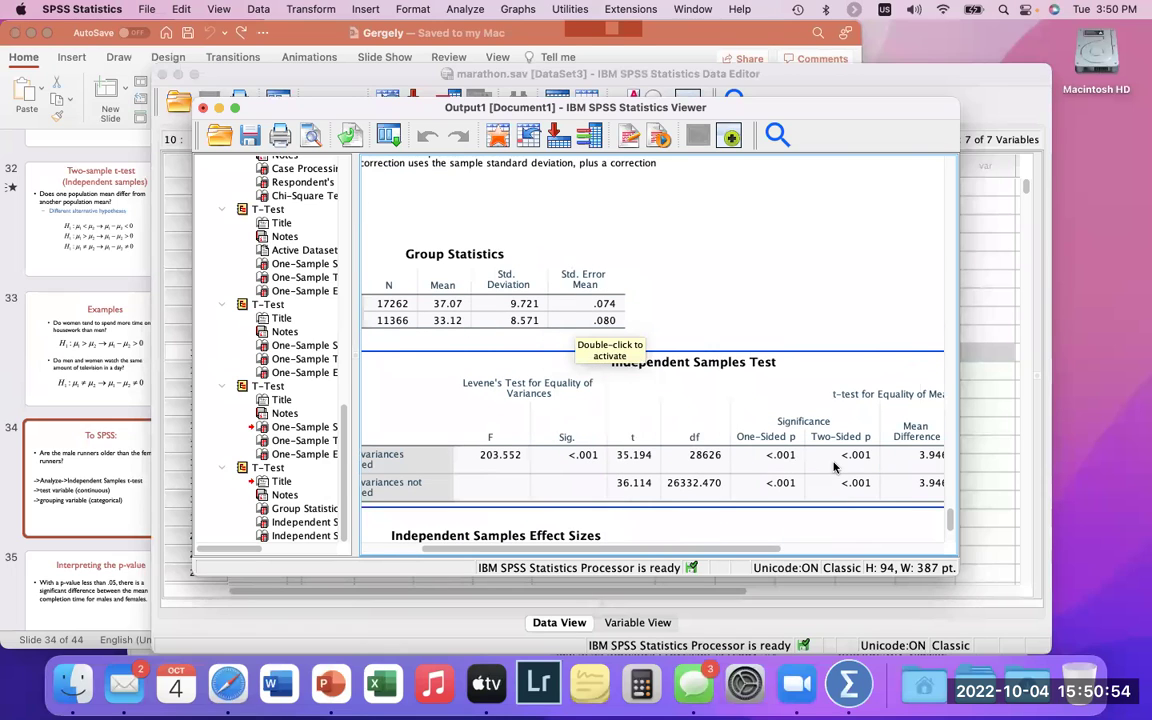
pyautogui.hscroll(1, 835, 467)
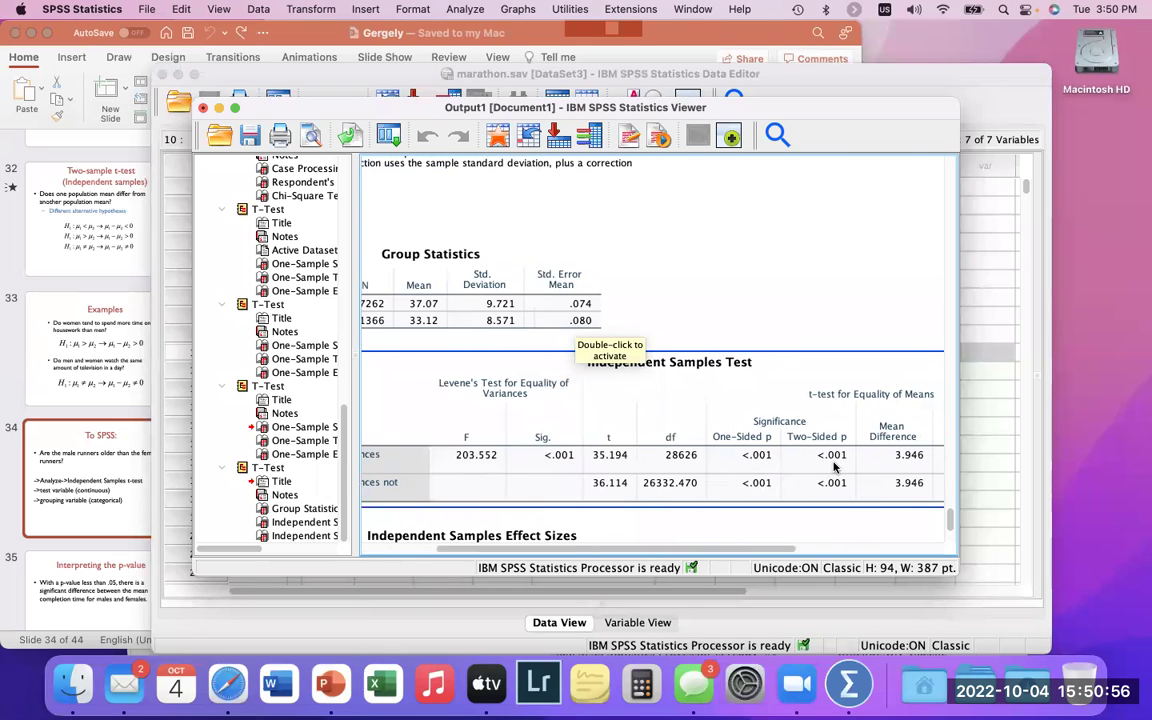
pyautogui.hscroll(2, 835, 467)
pyautogui.scroll(-2, 825, 465)
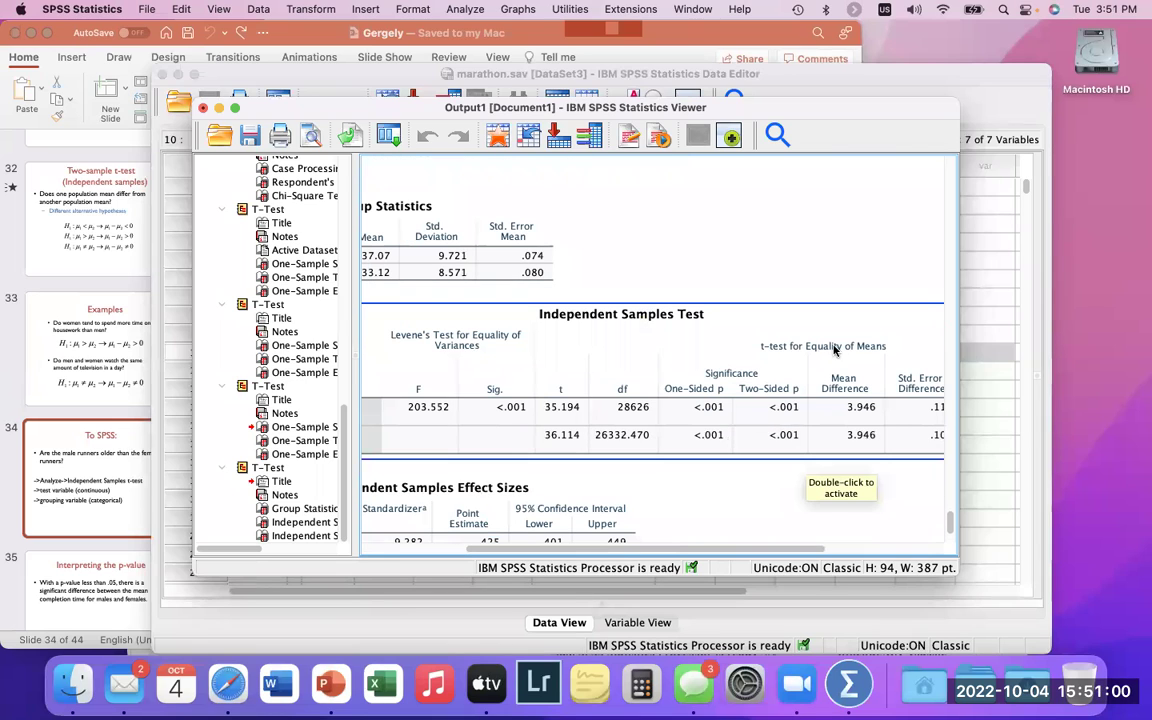
pyautogui.hscroll(2, 868, 349)
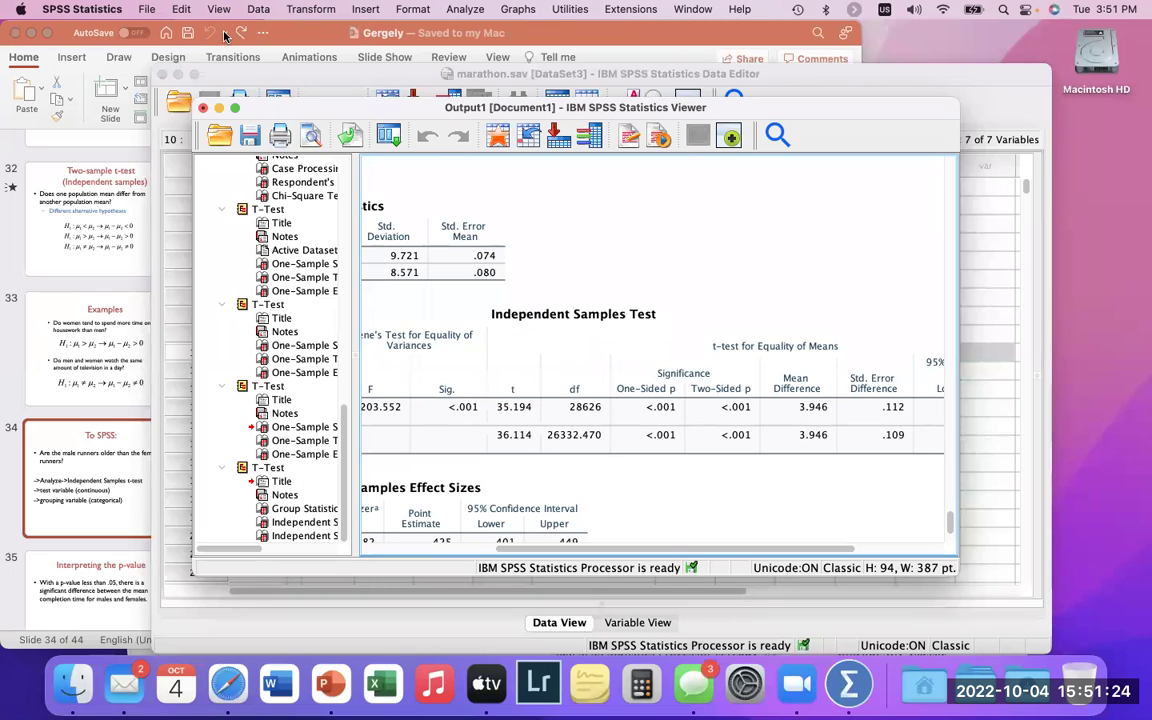
# - Review the Independent Samples Test table again, comparing the equal-variances rows, along with the effect sizes table
pyautogui.click(558, 285)
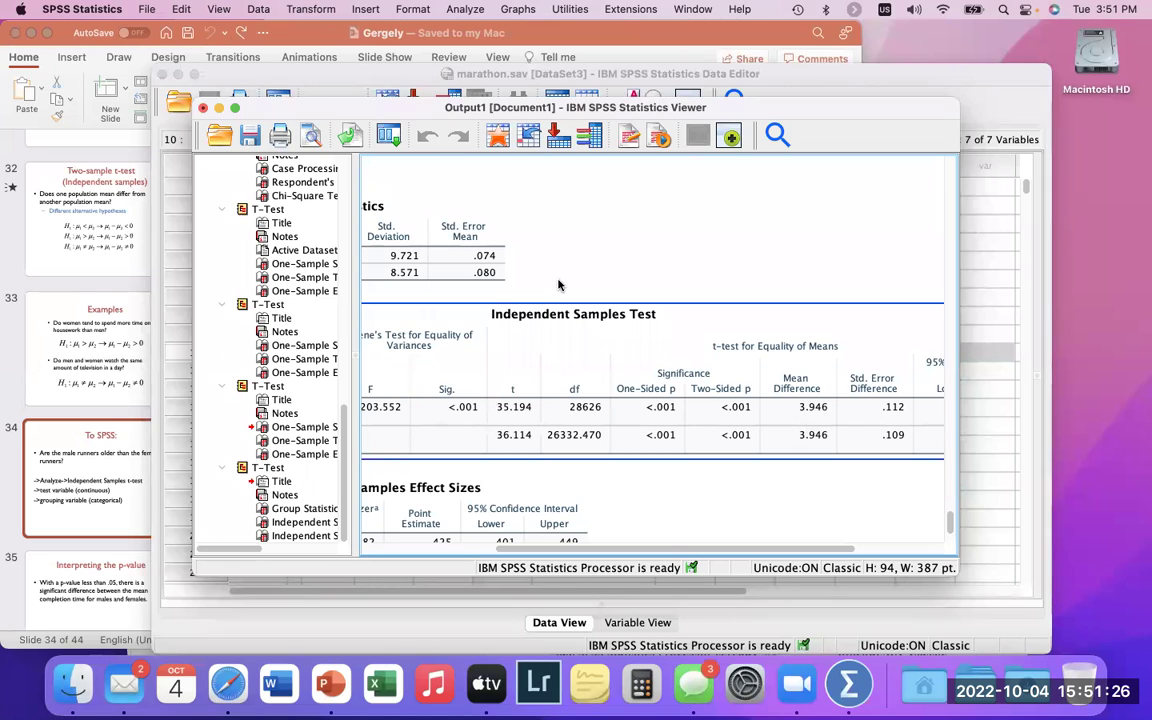
pyautogui.scroll(-5, 570, 300)
pyautogui.hscroll(-5, 570, 300)
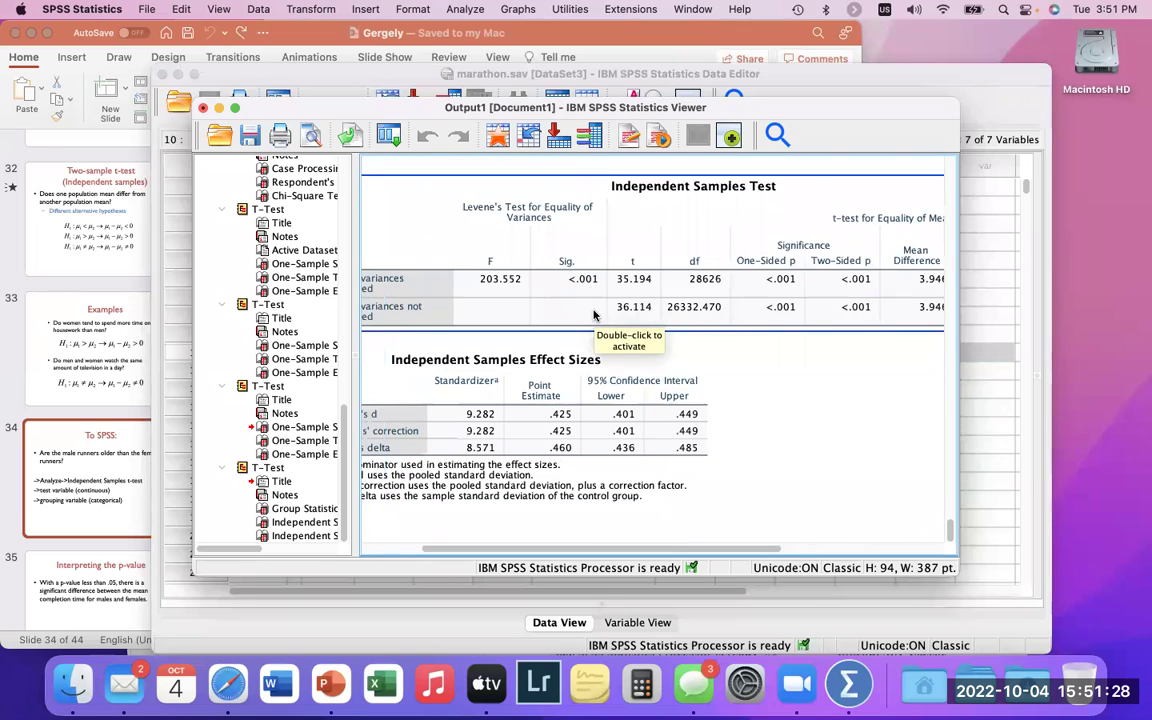
pyautogui.scroll(1, 594, 315)
pyautogui.hscroll(-1, 594, 315)
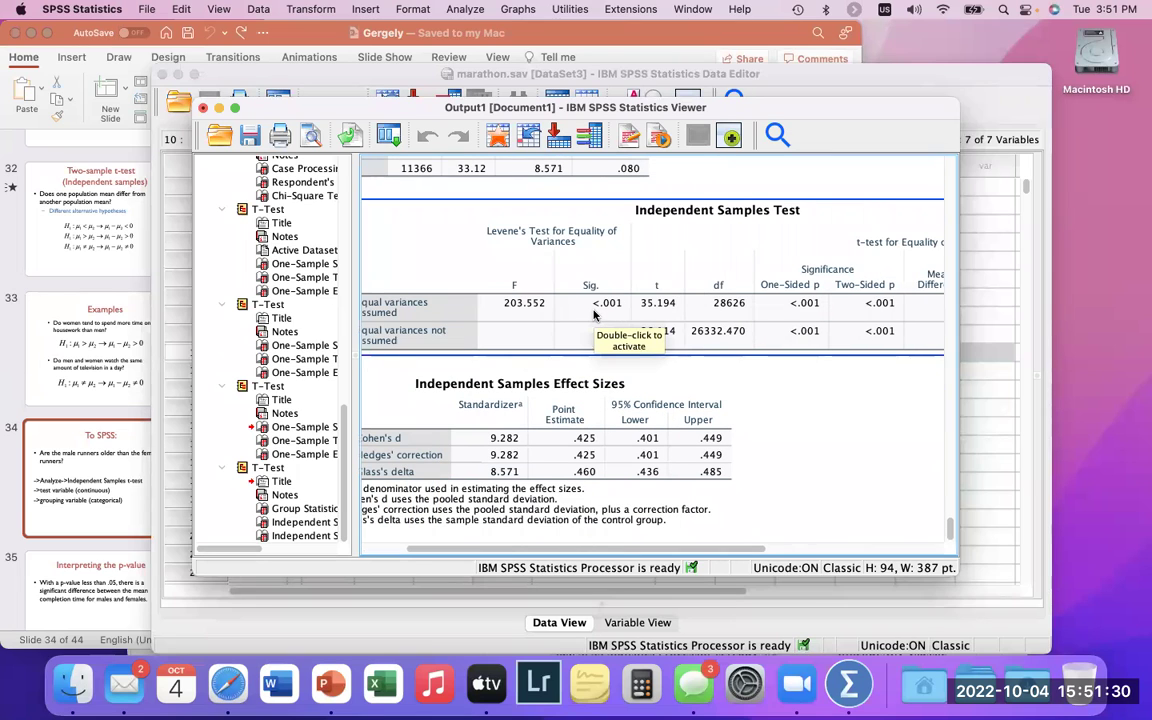
pyautogui.scroll(1, 594, 315)
pyautogui.hscroll(4, 594, 315)
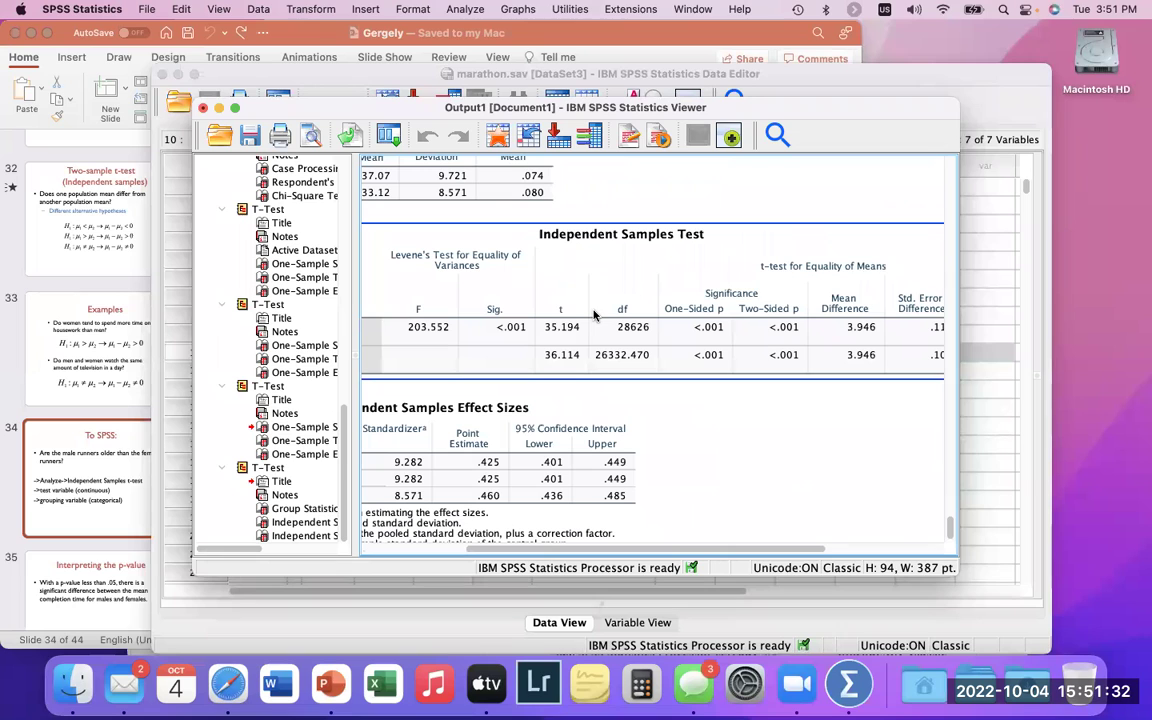
# - Switch to PowerPoint, review slide 31 on interpreting the one-sample p-value, and return to slide 34
pyautogui.click(112, 463)
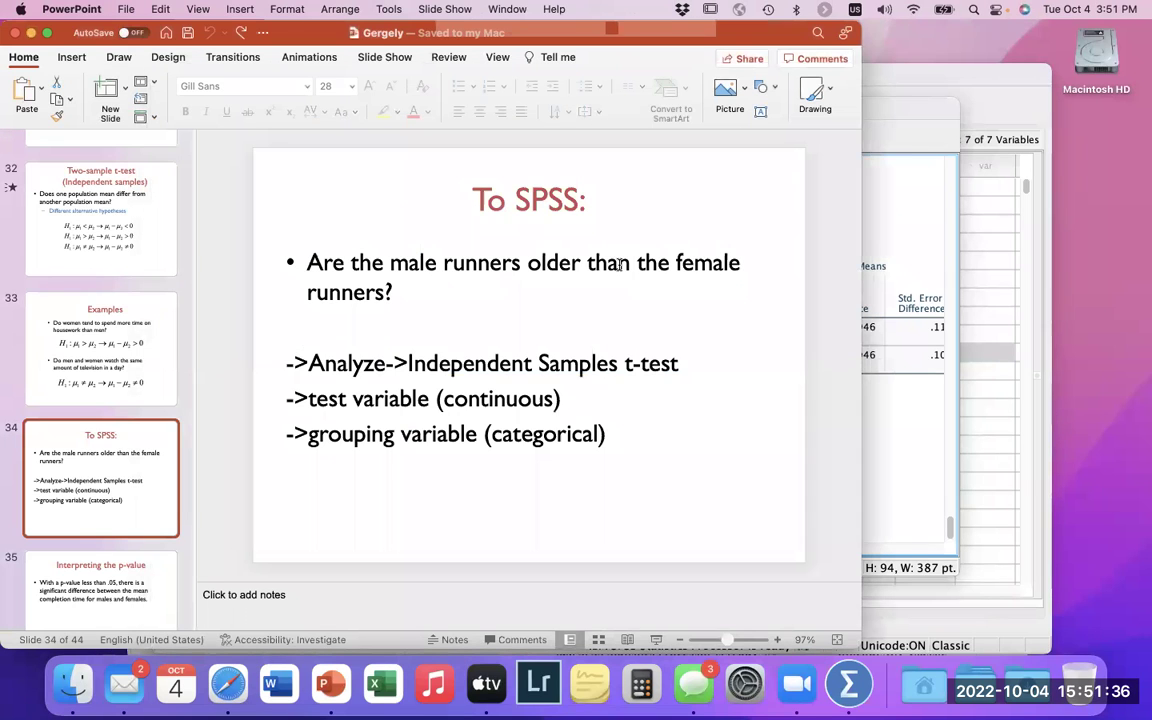
pyautogui.scroll(3, 620, 264)
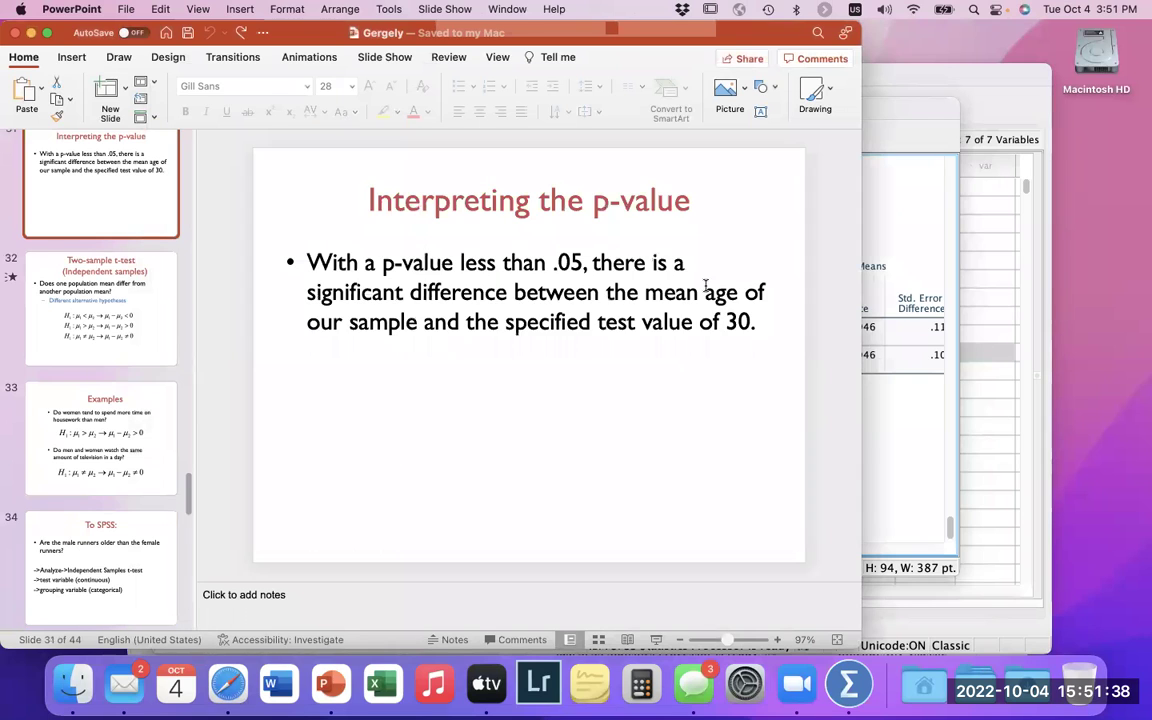
pyautogui.doubleClick(736, 319)
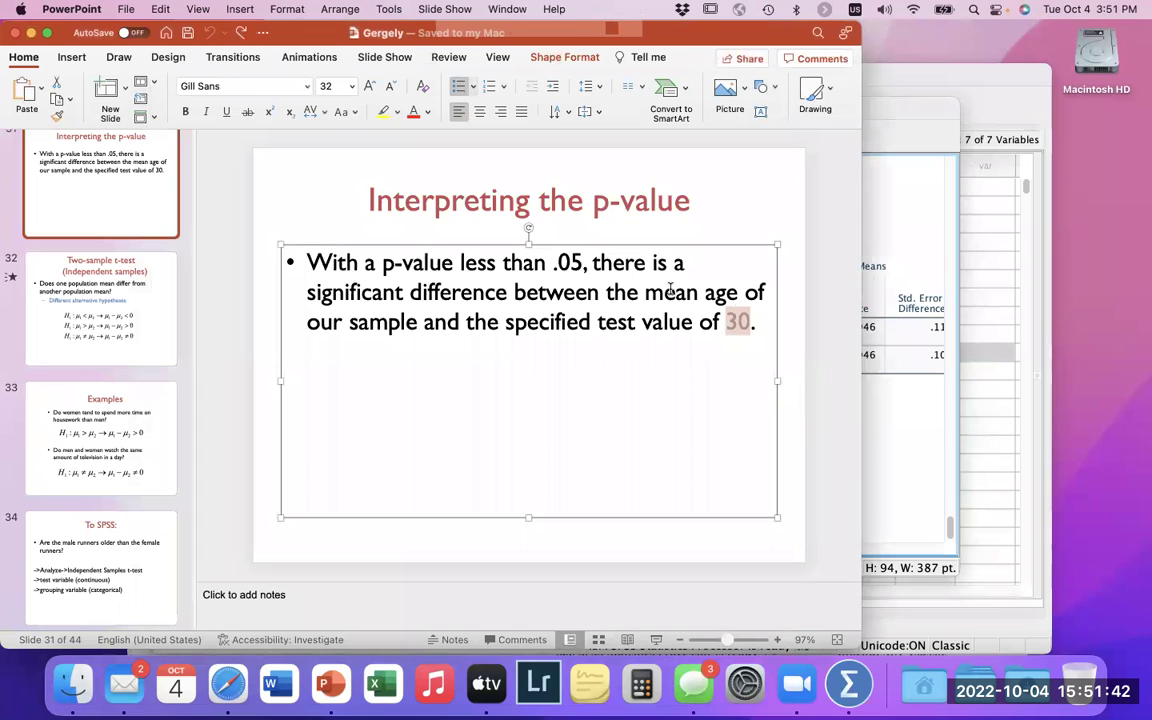
pyautogui.scroll(-2, 183, 362)
pyautogui.press('Down')
pyautogui.press('Down')
pyautogui.press('Down')
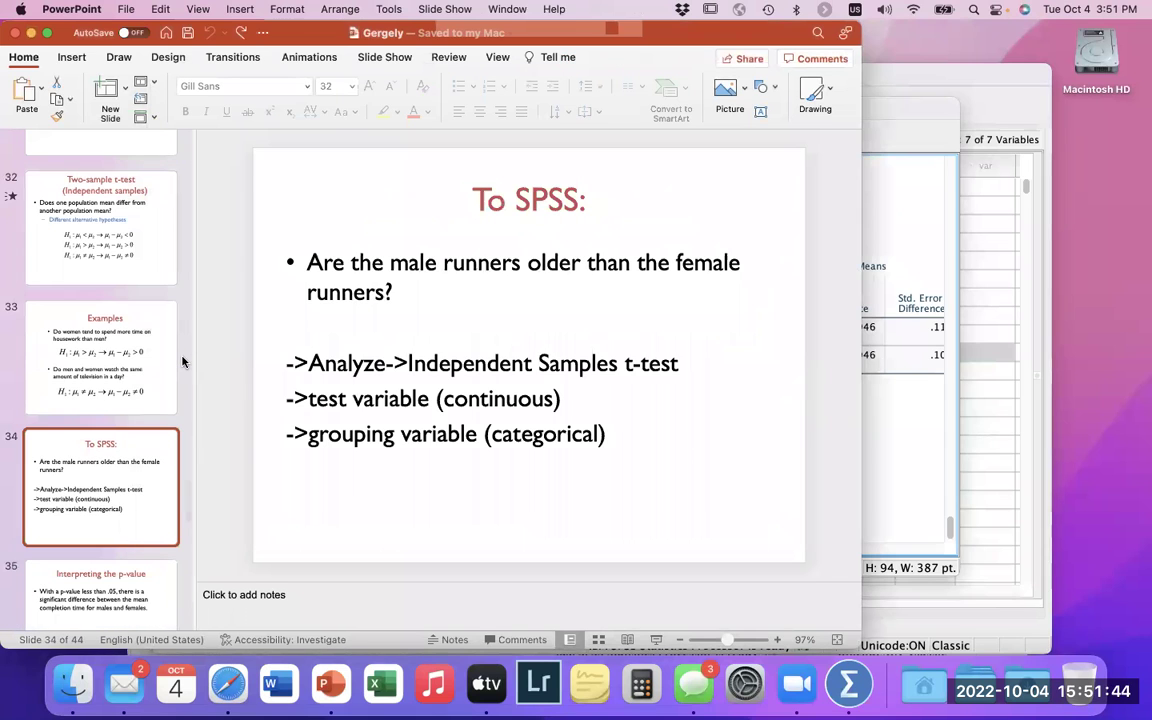
# - Open slide 35 on interpreting the p-value and go over the .05 threshold, "males" and "completion" in its text
pyautogui.scroll(-1, 183, 362)
pyautogui.scroll(-1, 165, 410)
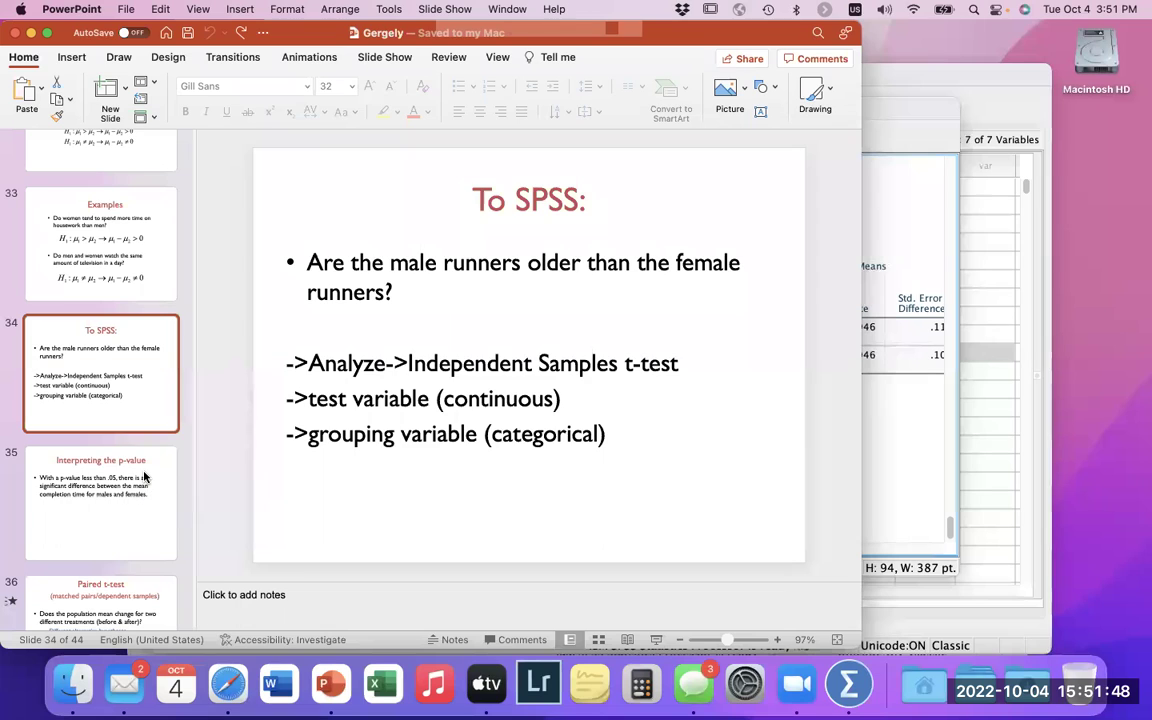
pyautogui.click(144, 476)
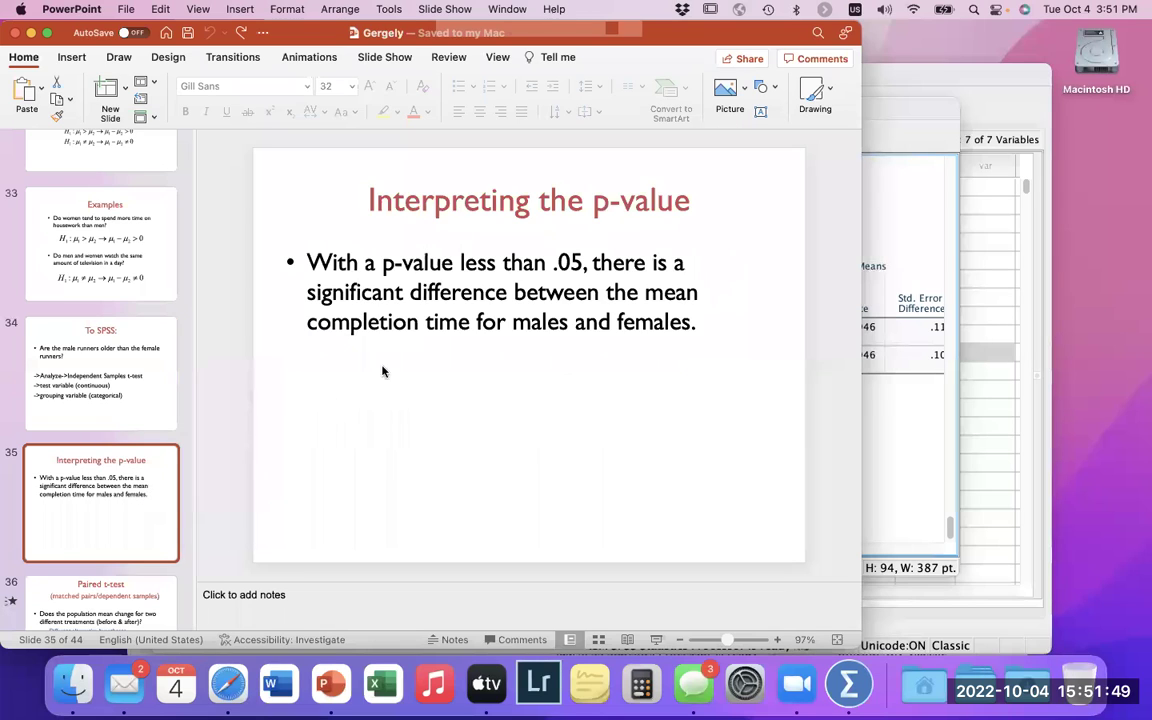
pyautogui.doubleClick(569, 262)
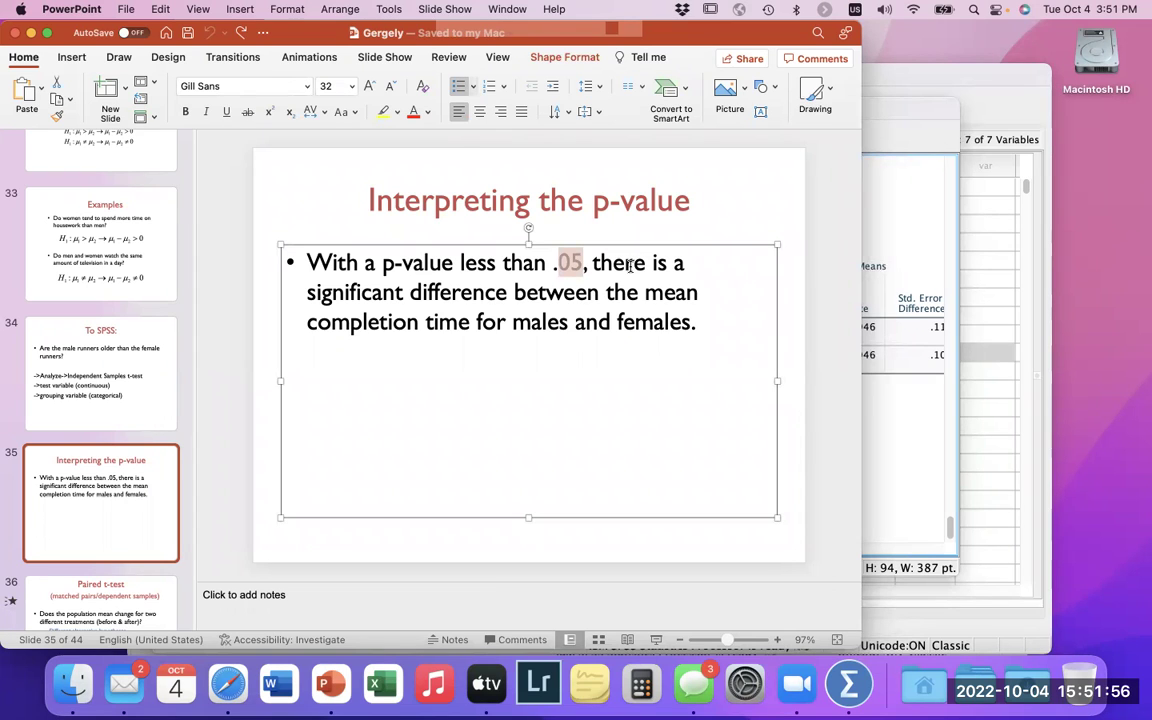
pyautogui.doubleClick(548, 318)
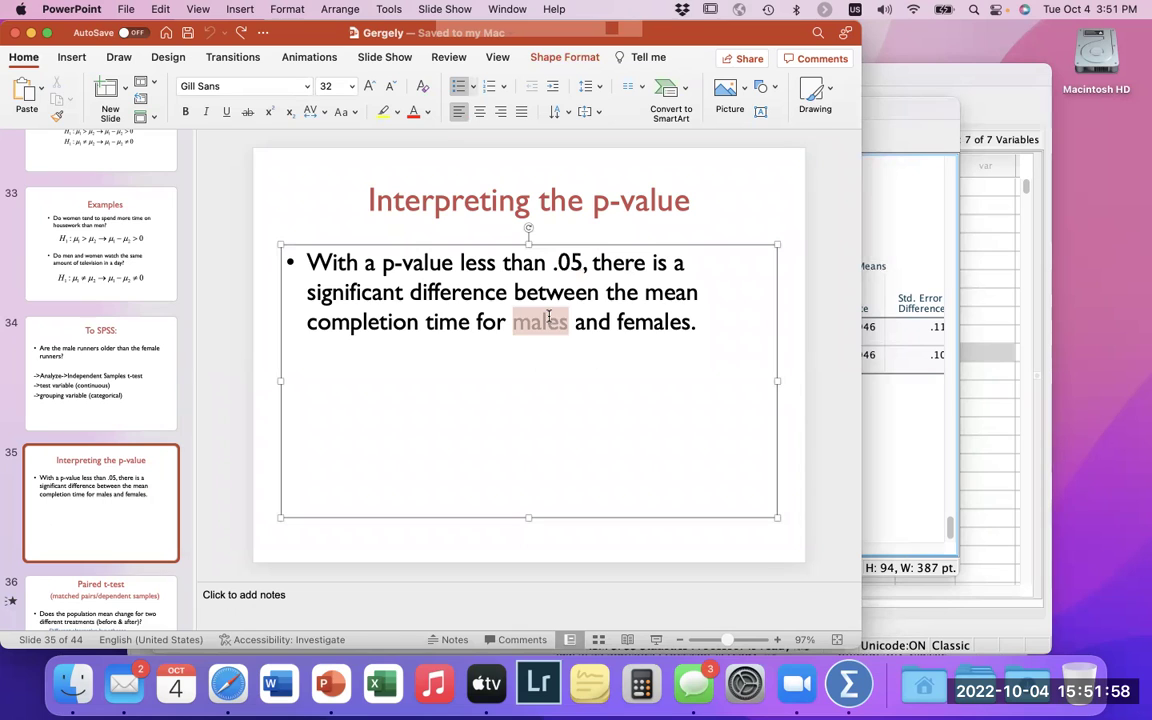
pyautogui.doubleClick(374, 322)
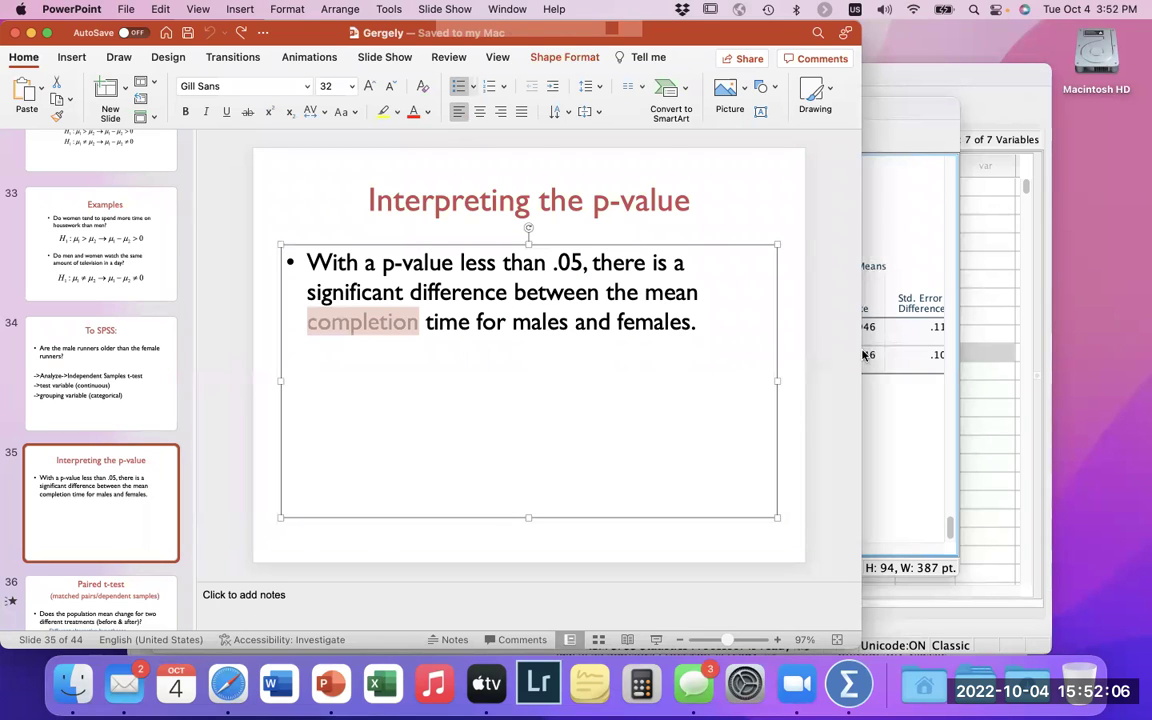
# - Switch to SPSS and run an Independent-Samples T Test on completion time in hours instead of age, grouped by sex ('M' 'F')
pyautogui.click(975, 425)
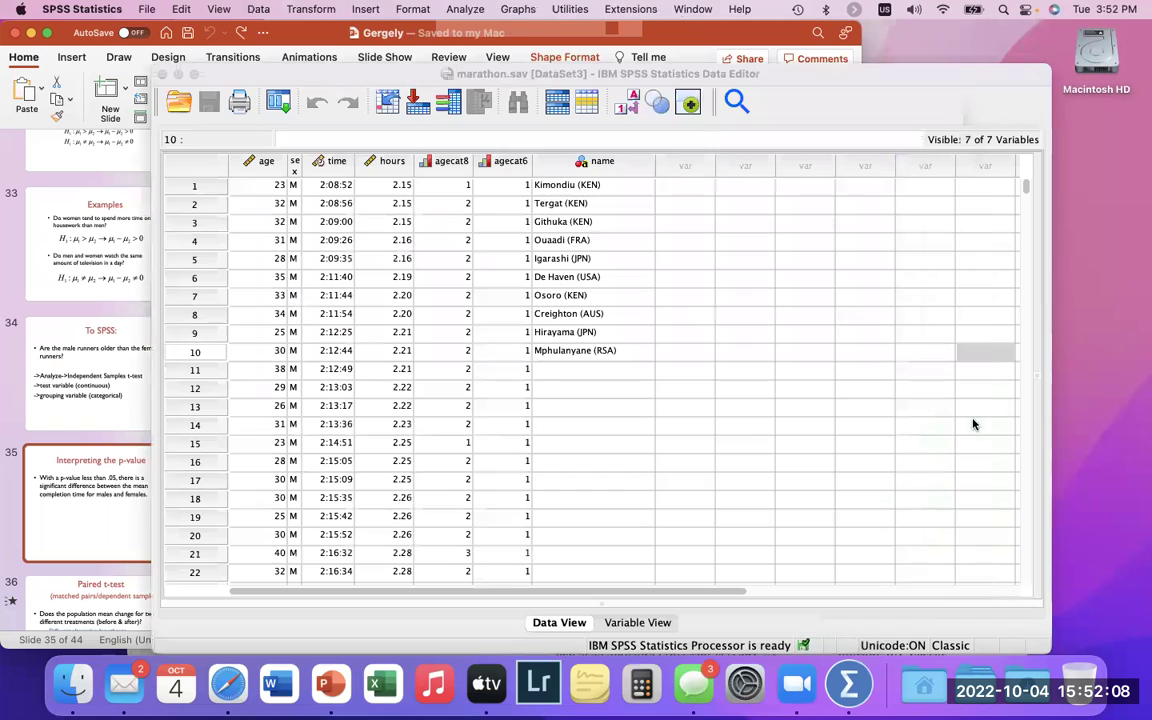
pyautogui.click(371, 10)
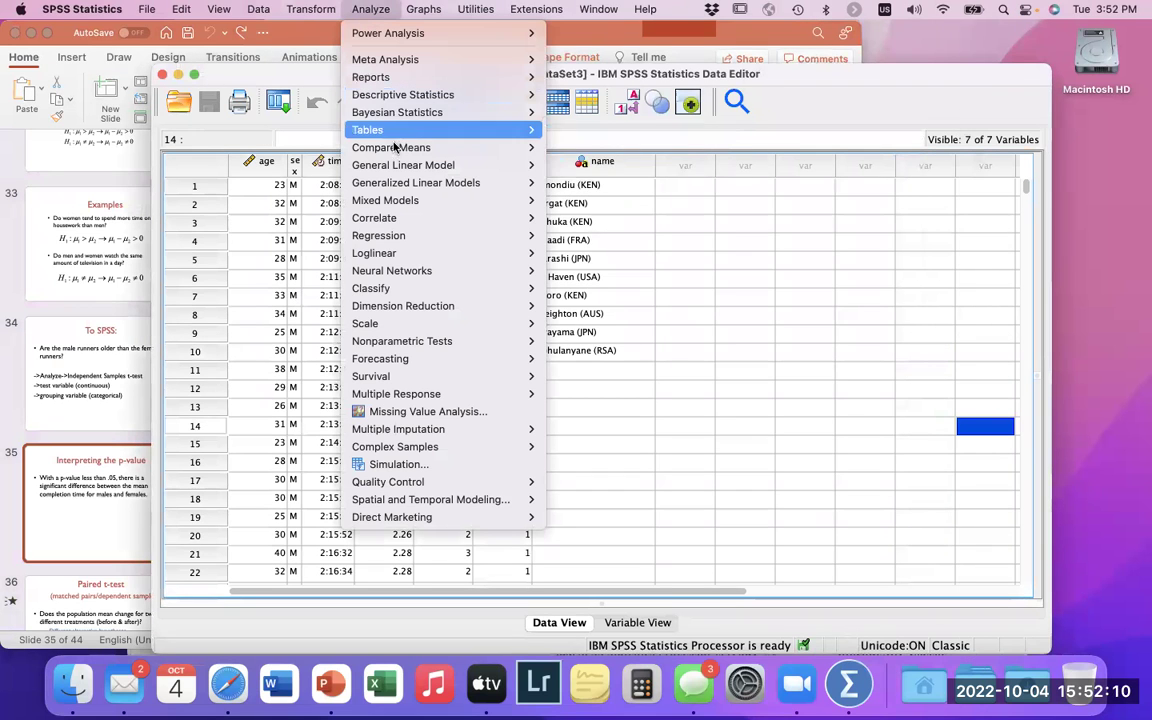
pyautogui.moveTo(427, 148)
pyautogui.click(646, 182)
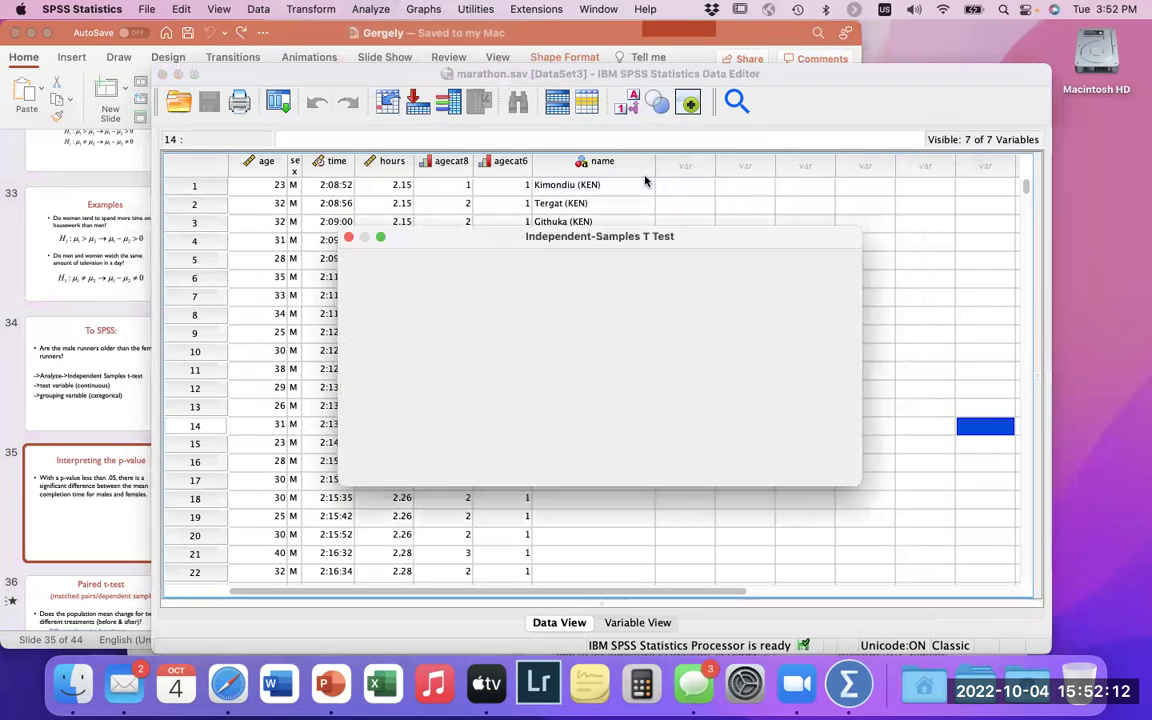
pyautogui.click(598, 278)
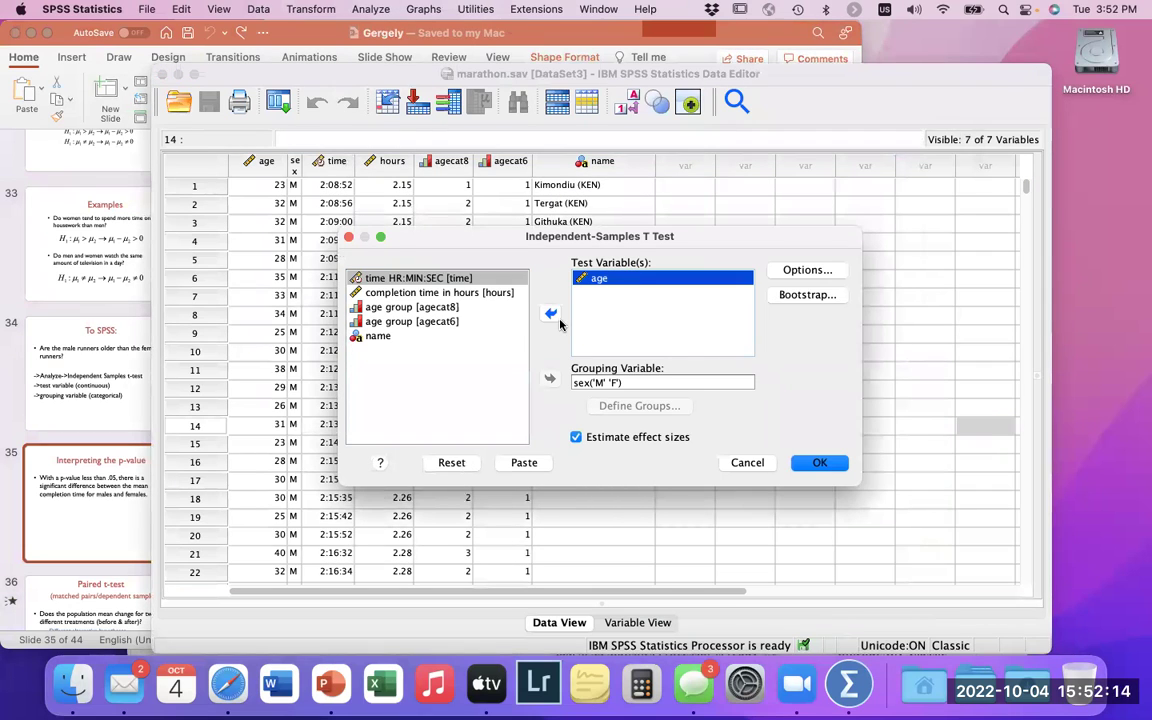
pyautogui.click(549, 313)
pyautogui.click(499, 308)
pyautogui.click(549, 313)
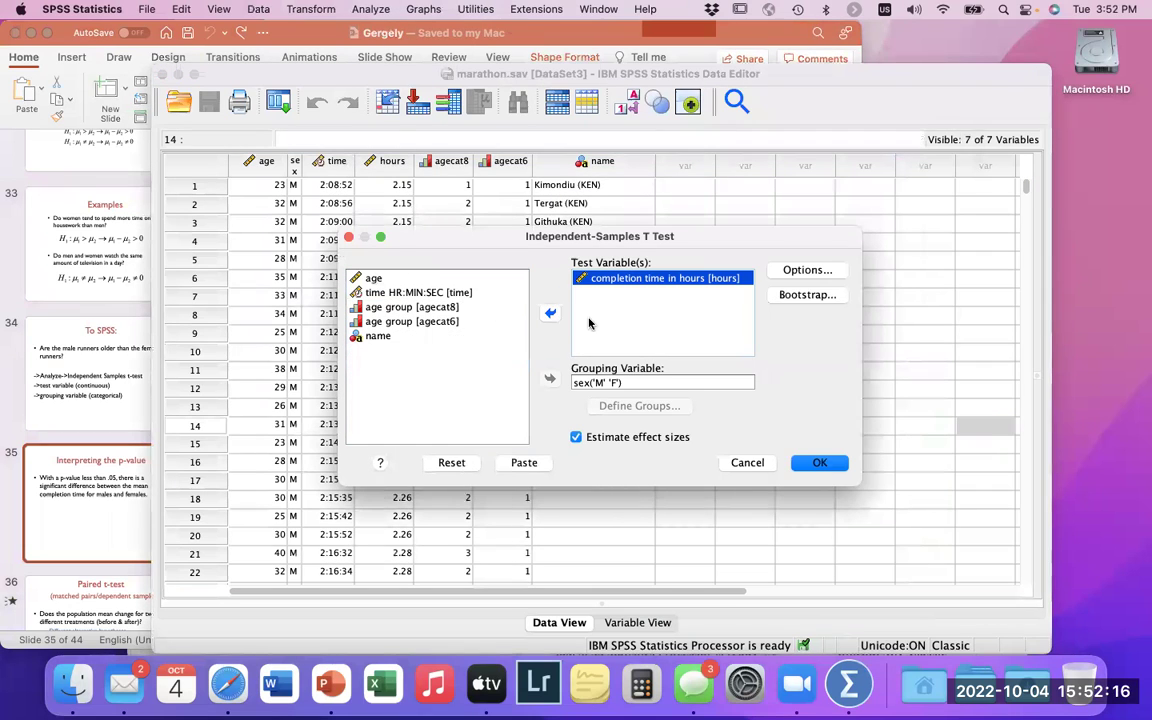
pyautogui.click(817, 463)
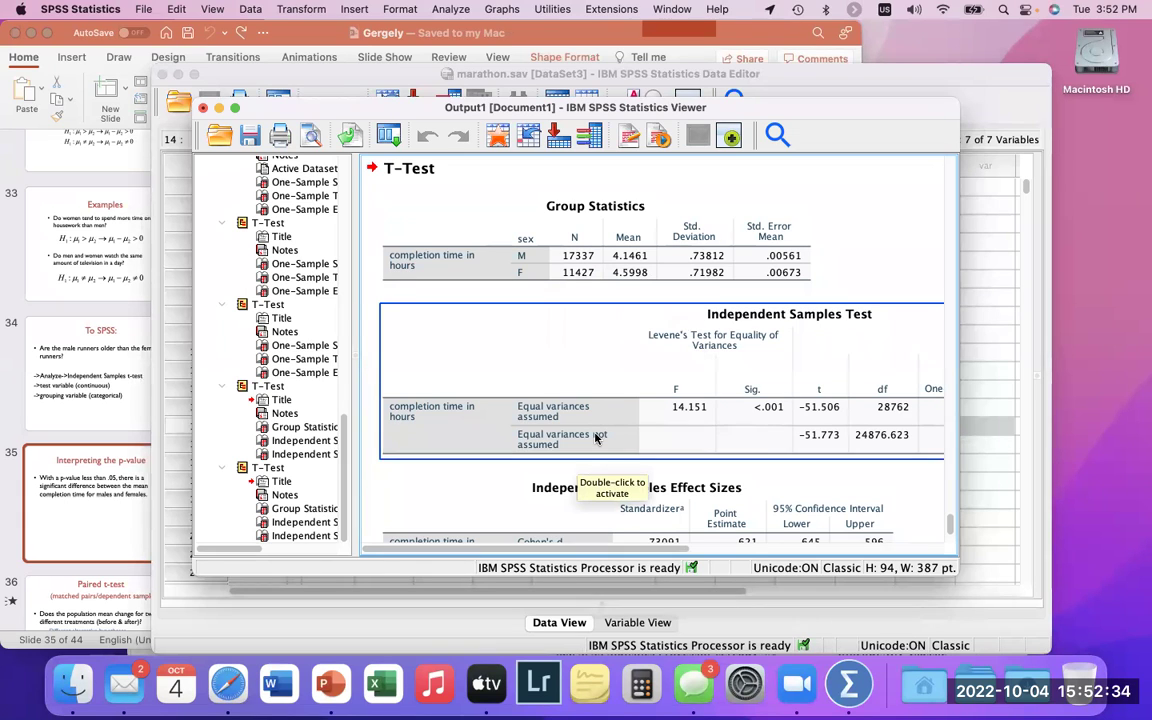
# - Examine the completion-time test's significance values and mean difference, and compare the male and female means in Group Statistics
pyautogui.hscroll(10, 595, 437)
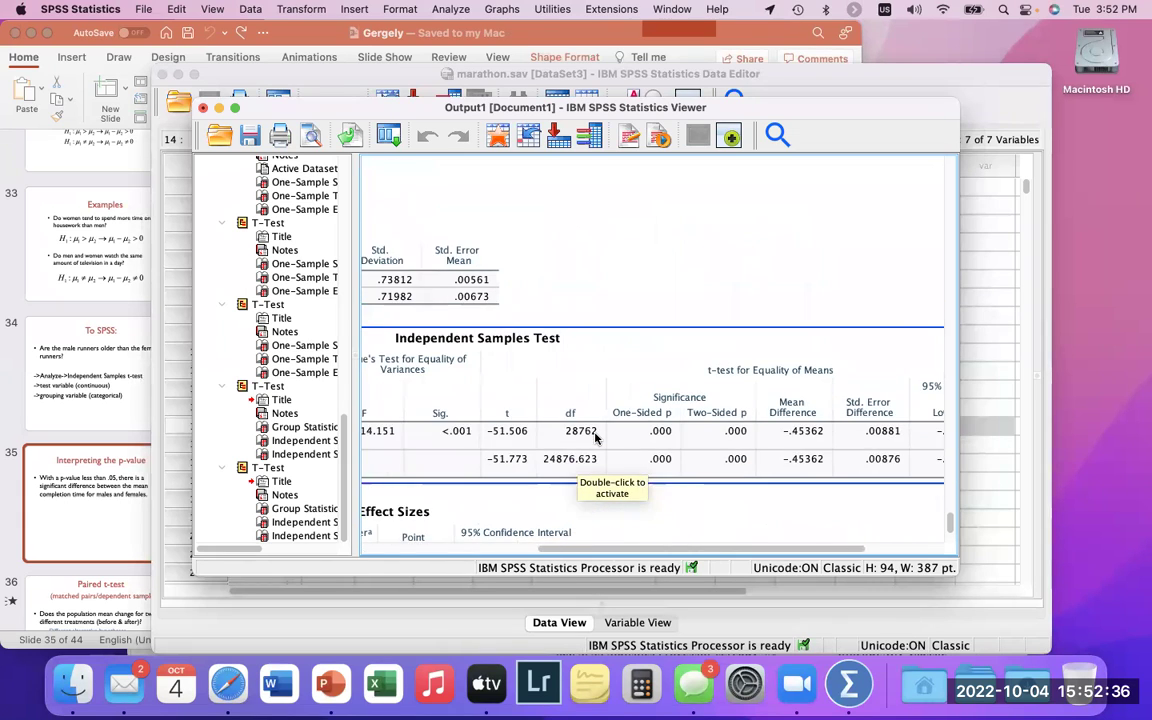
pyautogui.hscroll(1, 660, 444)
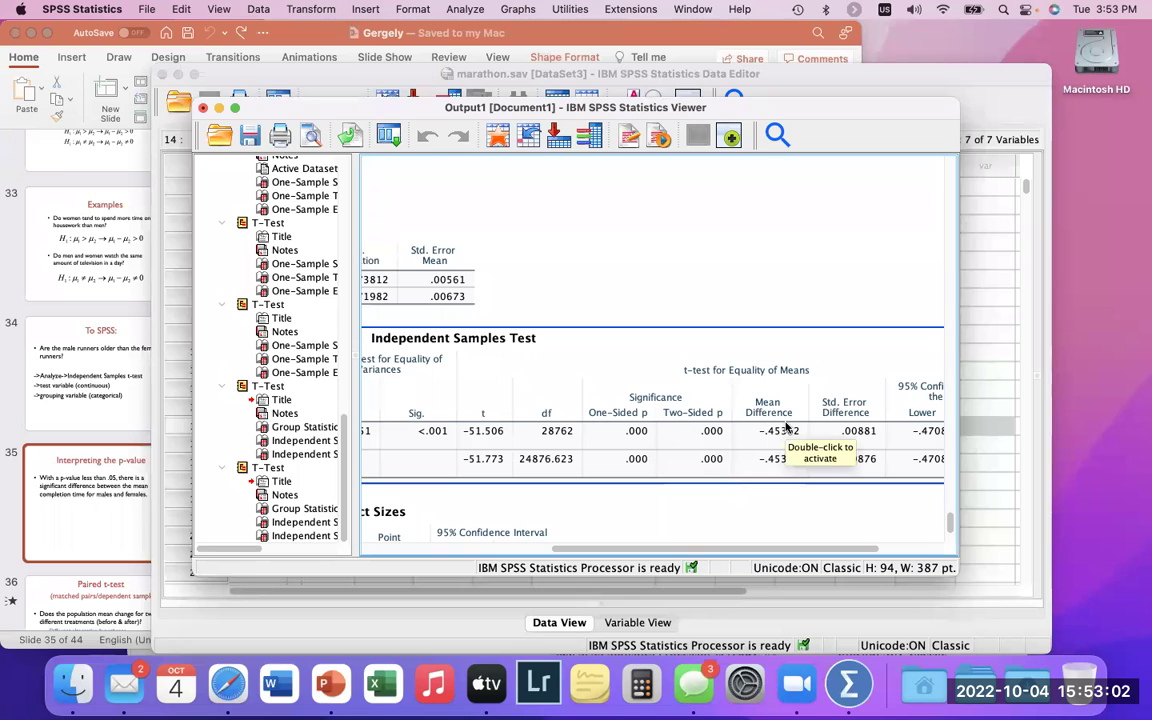
pyautogui.hscroll(-5, 786, 427)
pyautogui.scroll(1, 786, 427)
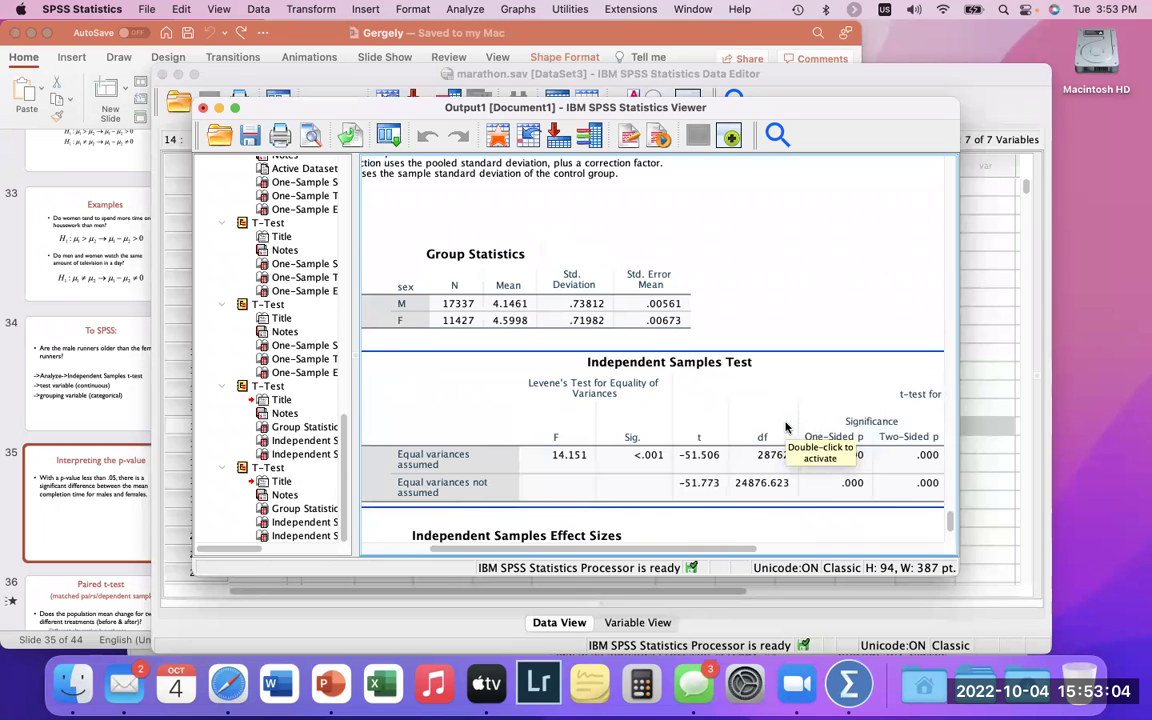
pyautogui.scroll(1, 786, 427)
pyautogui.hscroll(-2, 786, 427)
pyautogui.click(518, 342)
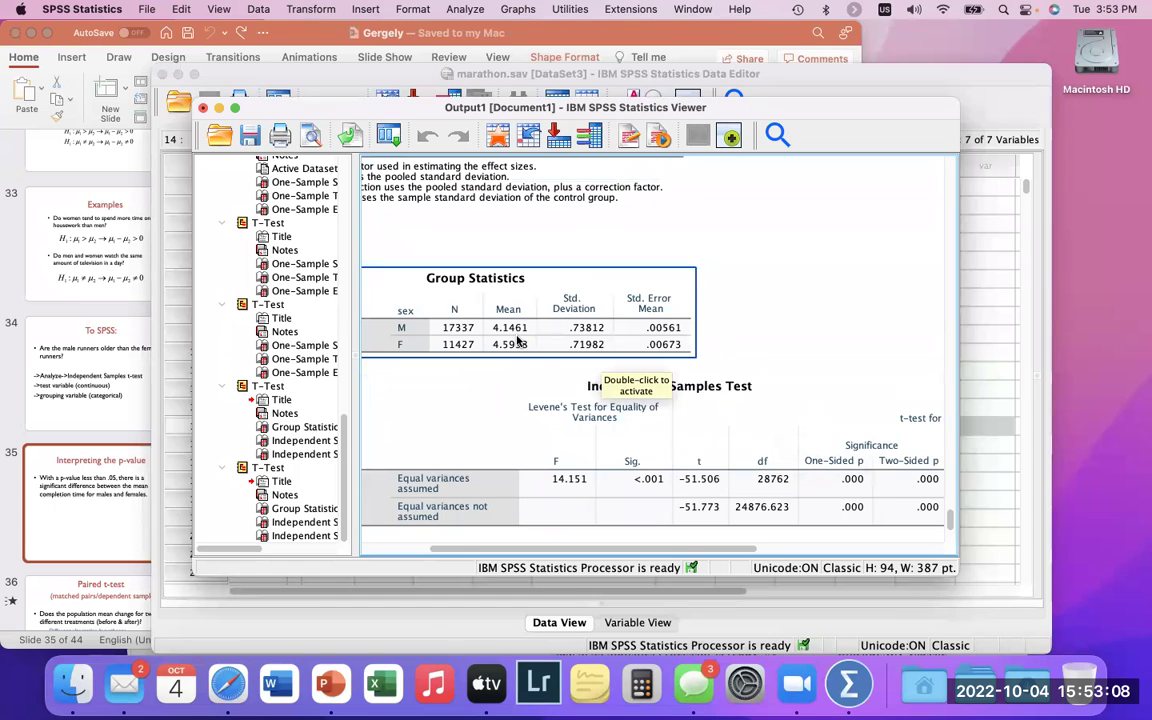
pyautogui.click(853, 489)
pyautogui.hscroll(2, 853, 489)
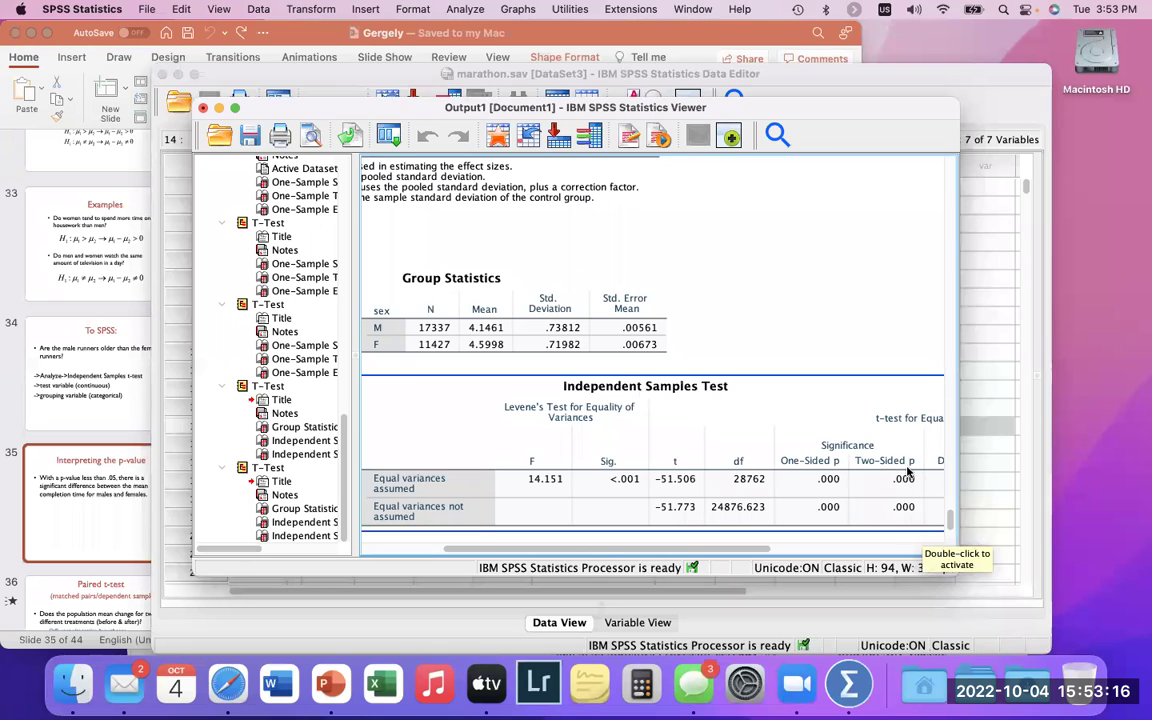
pyautogui.click(485, 300)
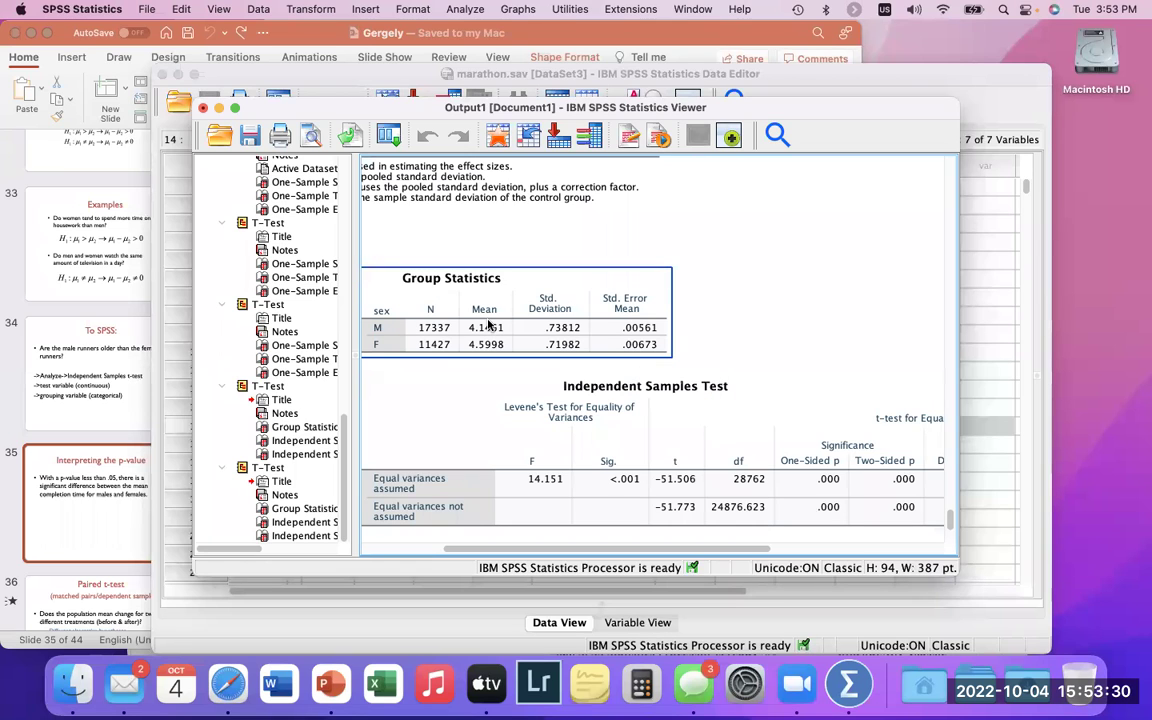
# - Switch to PowerPoint, open slide 36 on the paired t-test, and preview the slides that follow it
pyautogui.click(110, 477)
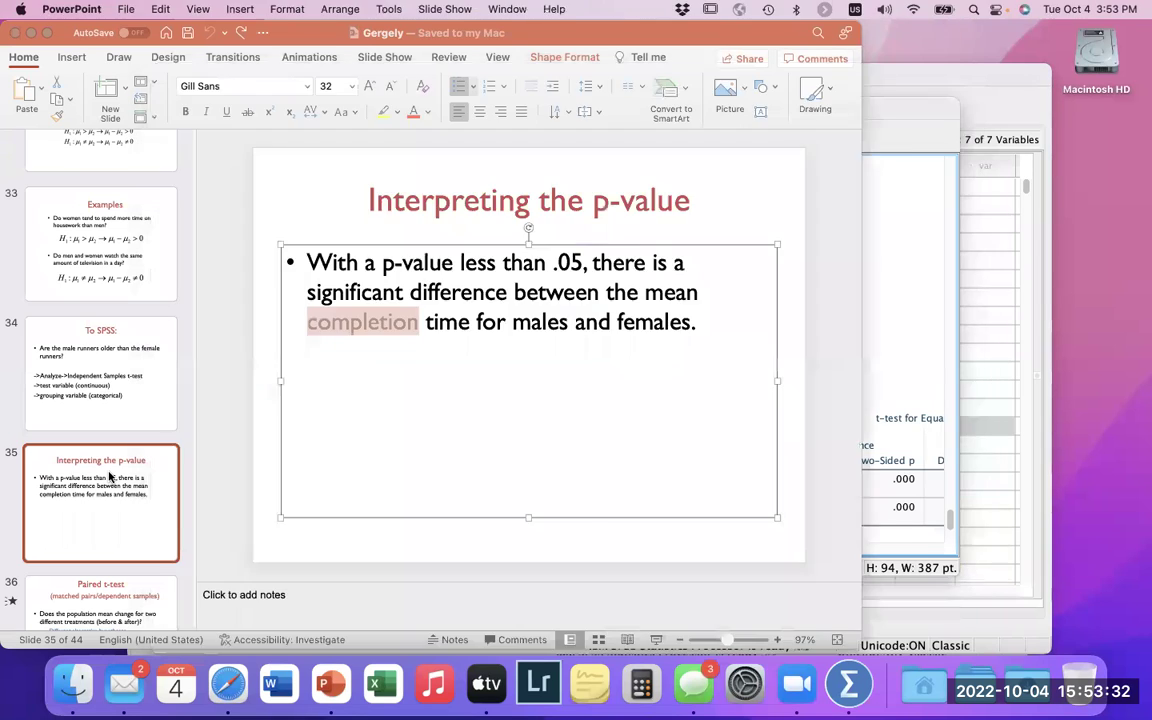
pyautogui.scroll(-3, 110, 477)
pyautogui.click(110, 477)
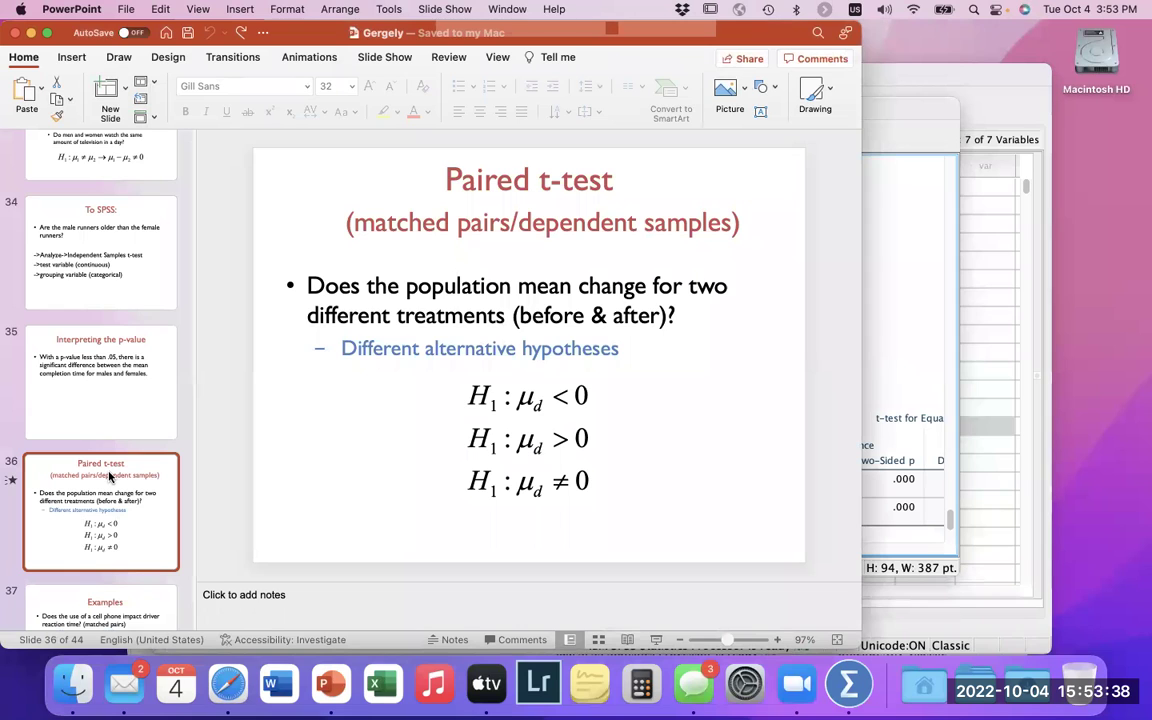
pyautogui.scroll(-3, 109, 476)
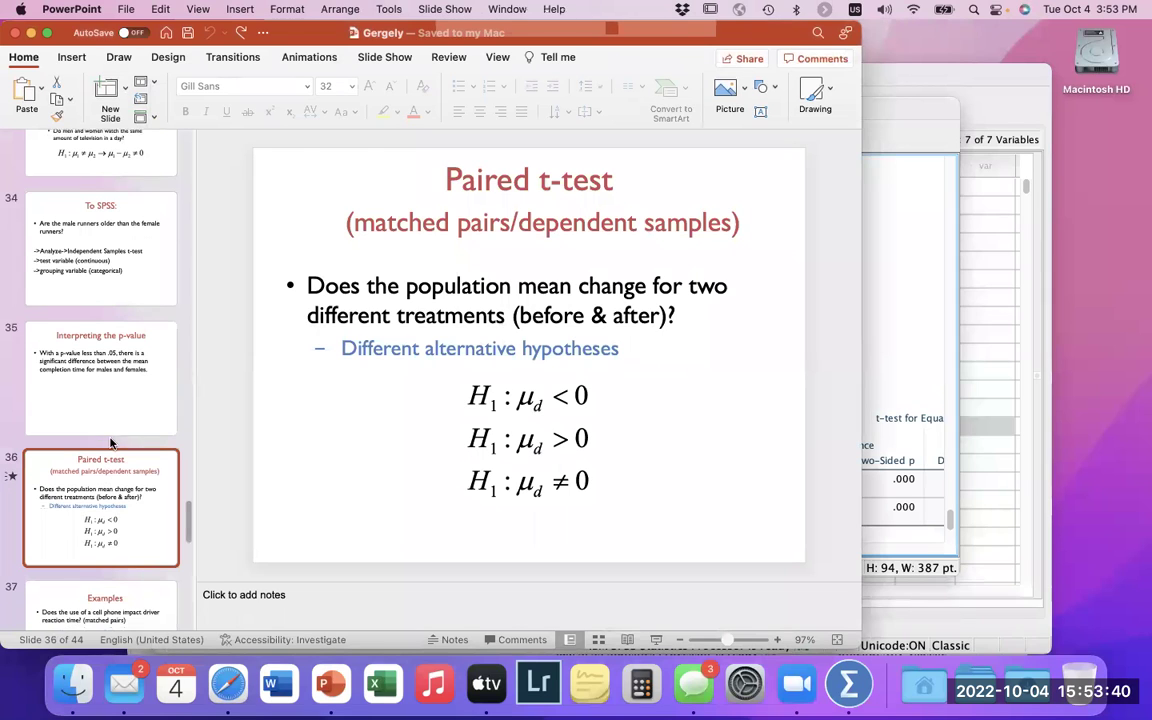
pyautogui.scroll(-10, 111, 441)
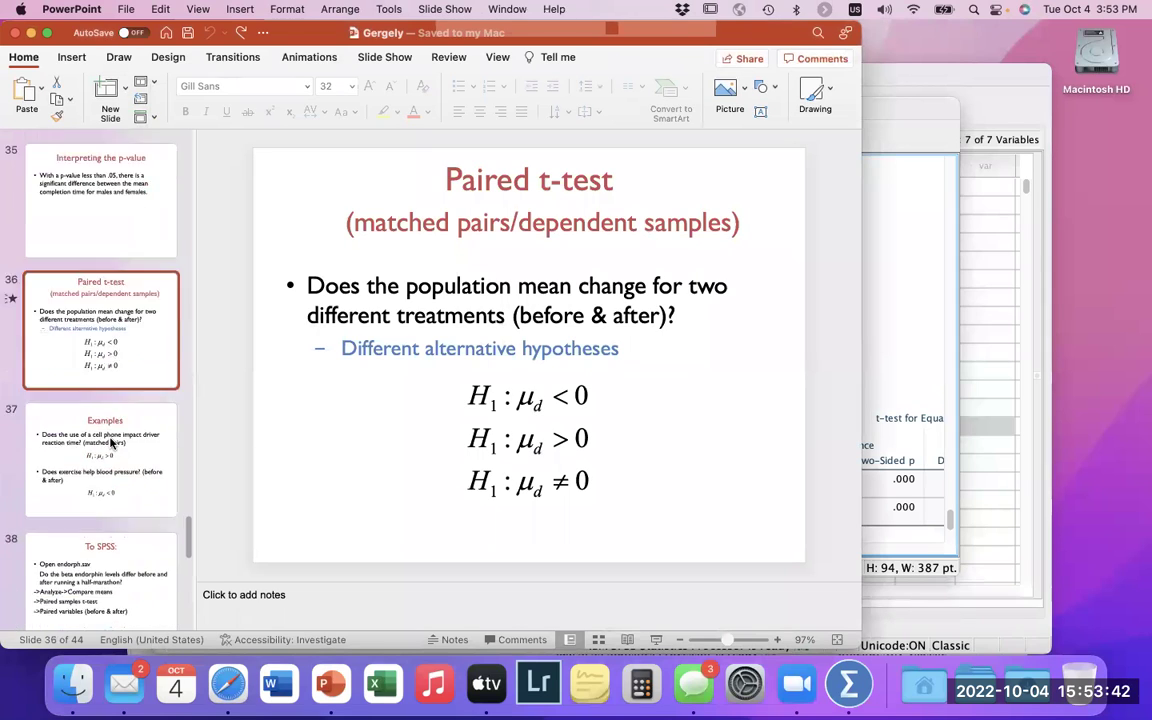
pyautogui.scroll(-6, 111, 443)
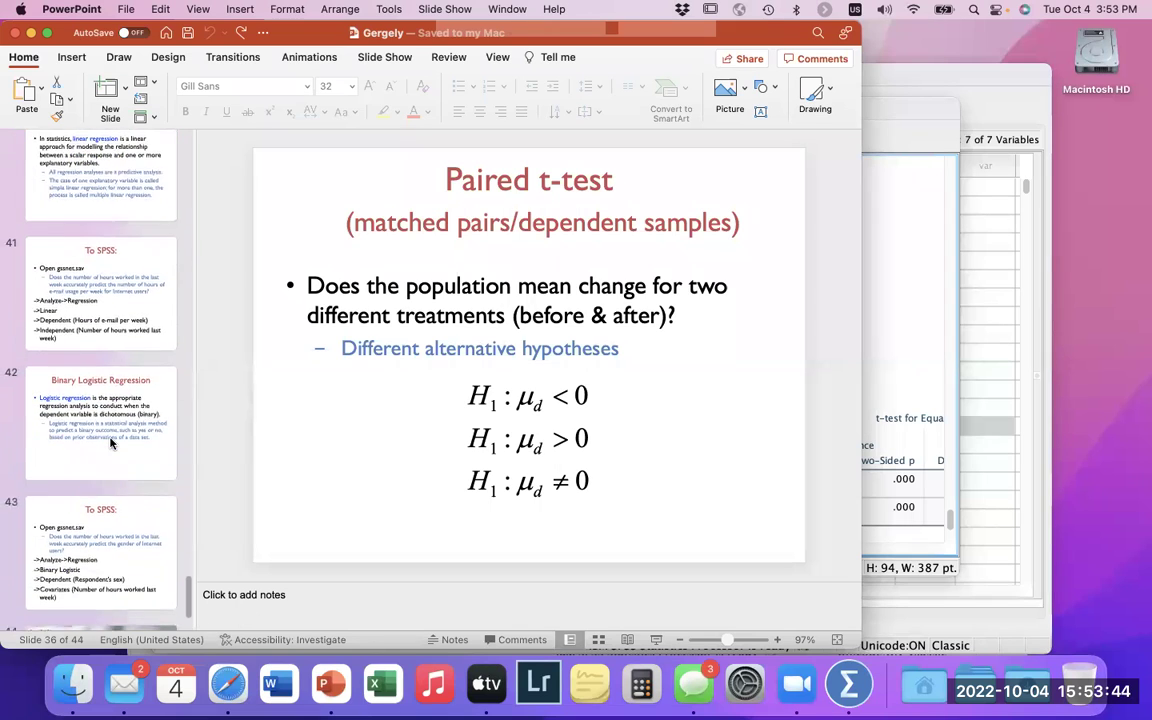
pyautogui.scroll(13, 111, 443)
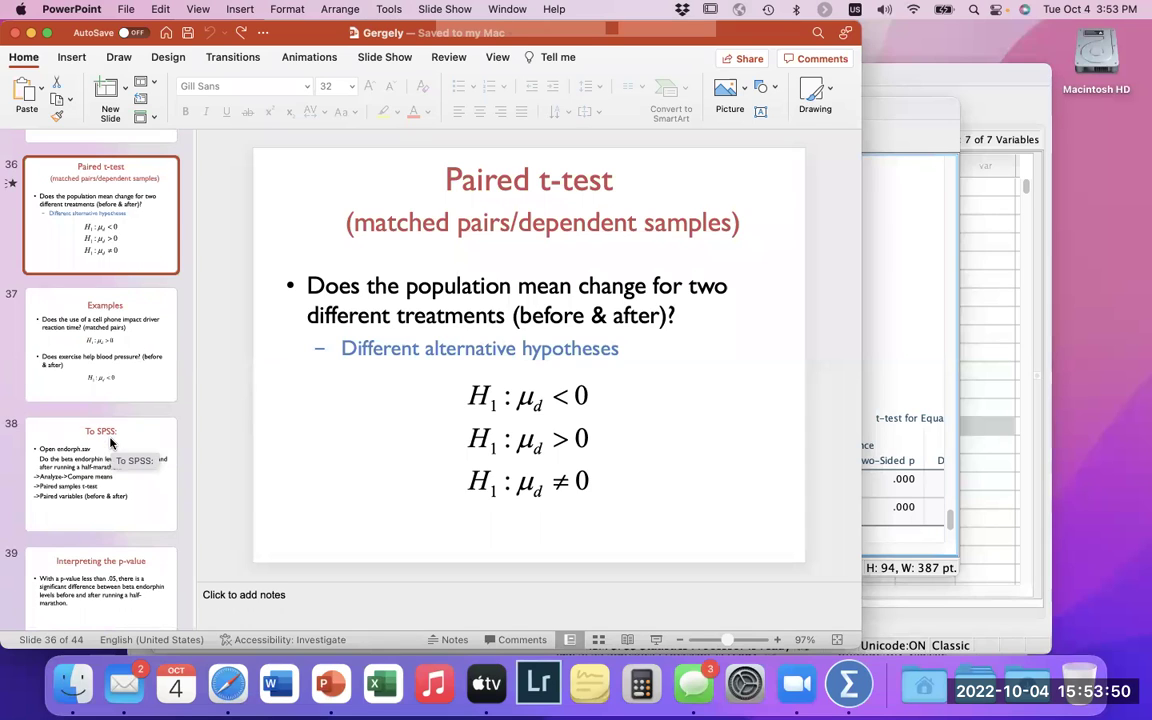
pyautogui.scroll(3, 112, 430)
pyautogui.scroll(3, 138, 281)
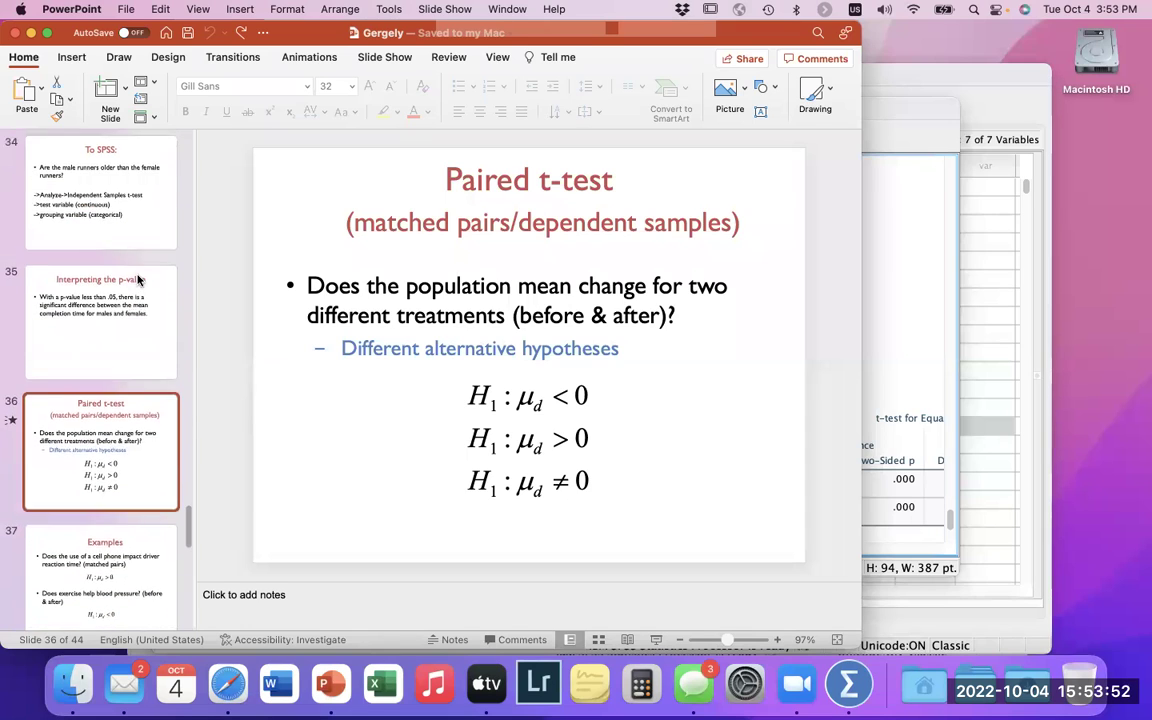
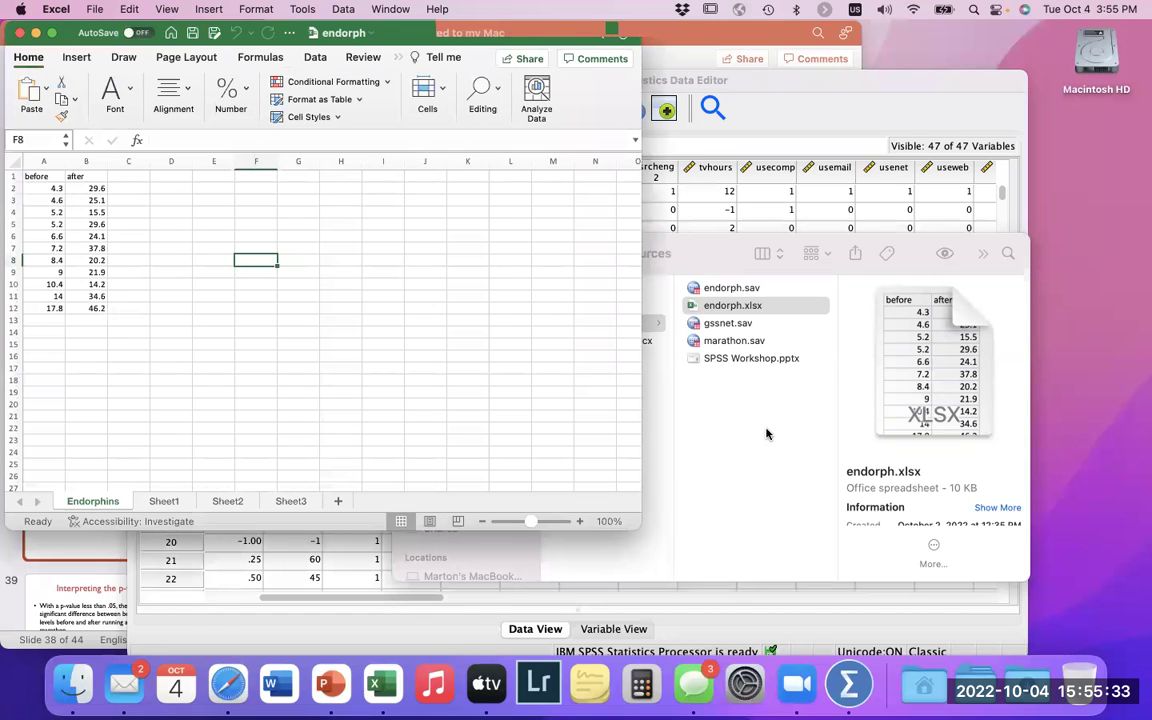
# - Switch to SPSS and create a new blank dataset
pyautogui.hotkey('ctrl', 'Up')
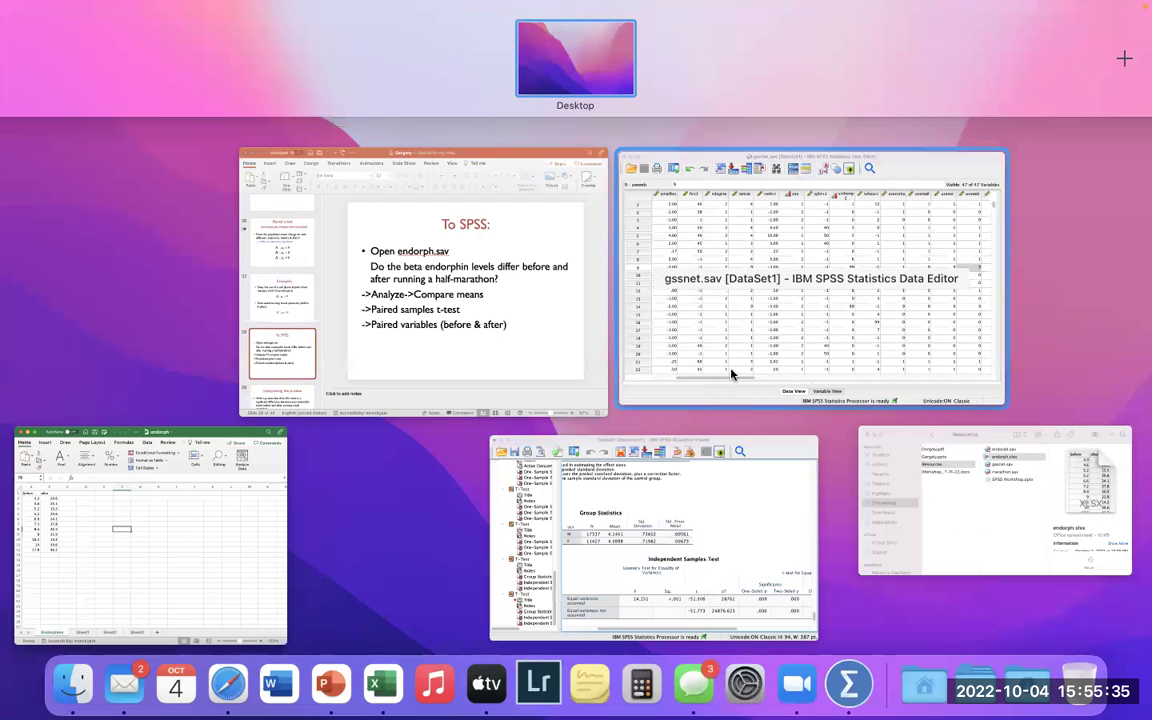
pyautogui.click(765, 493)
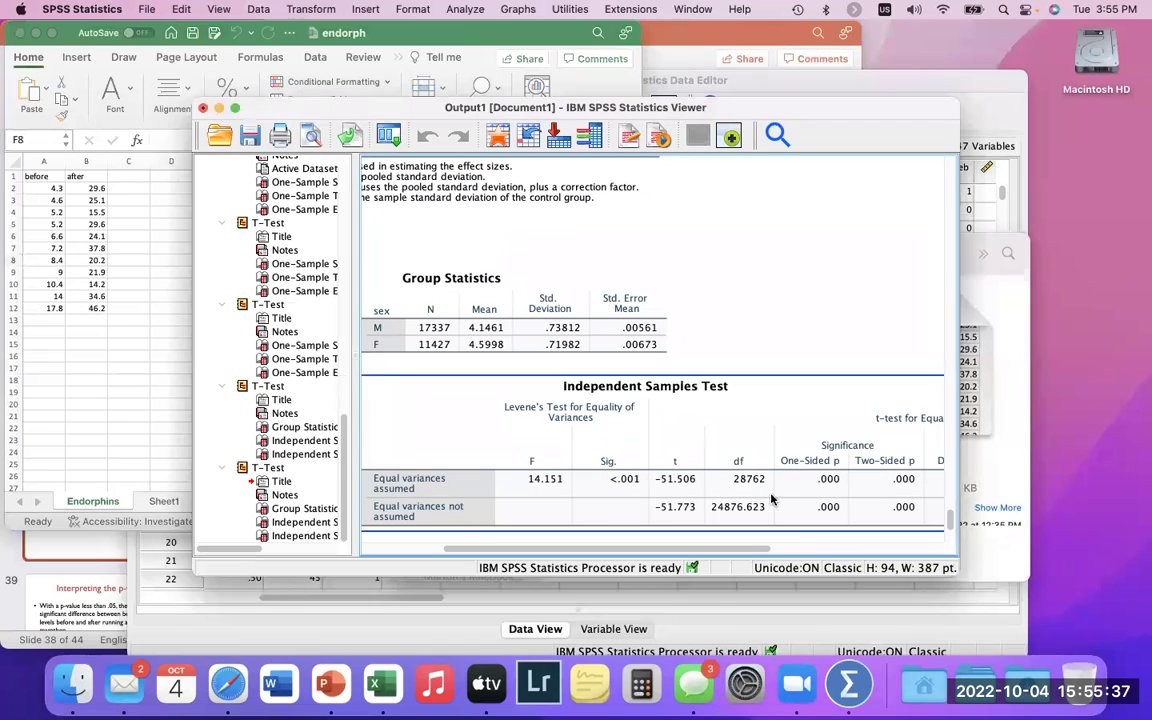
pyautogui.click(848, 678)
pyautogui.click(135, 9)
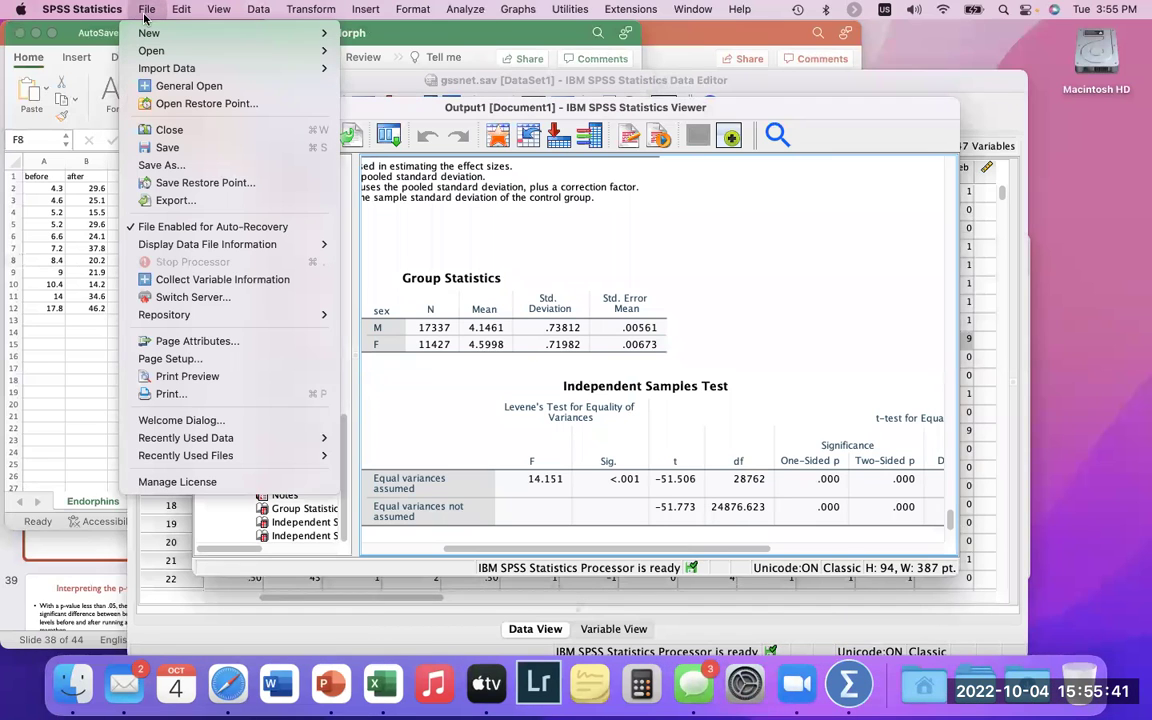
pyautogui.moveTo(160, 33)
pyautogui.click(380, 39)
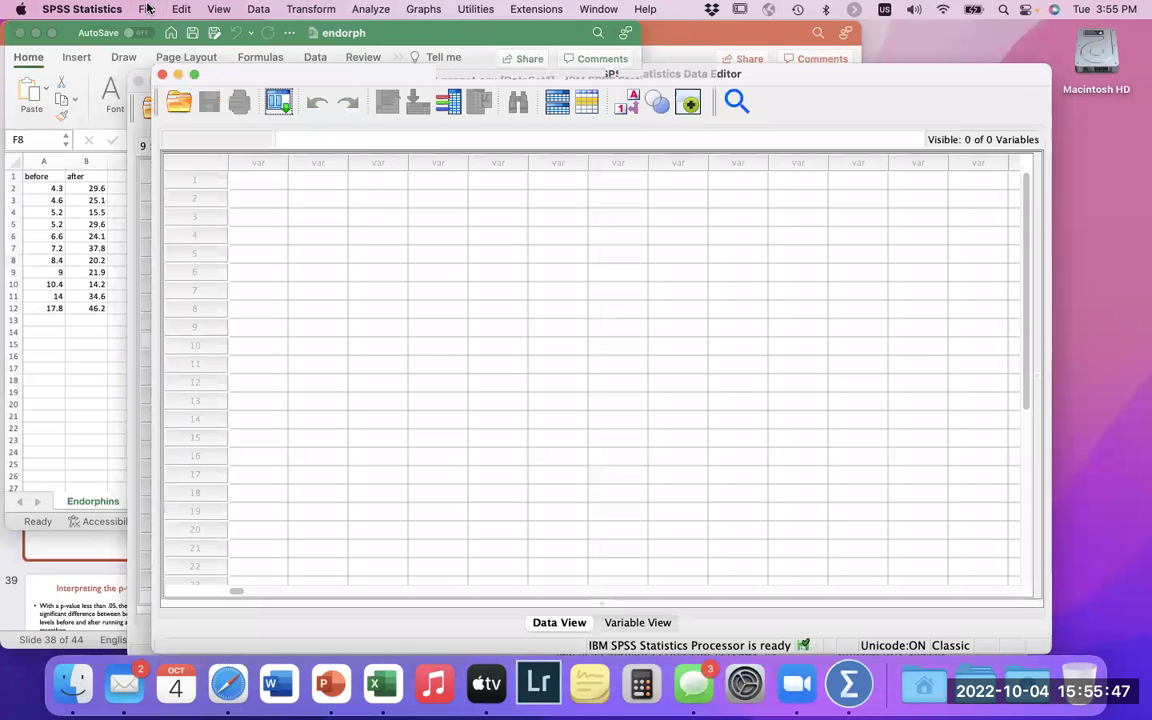
pyautogui.click(147, 8)
pyautogui.click(347, 196)
pyautogui.click(345, 198)
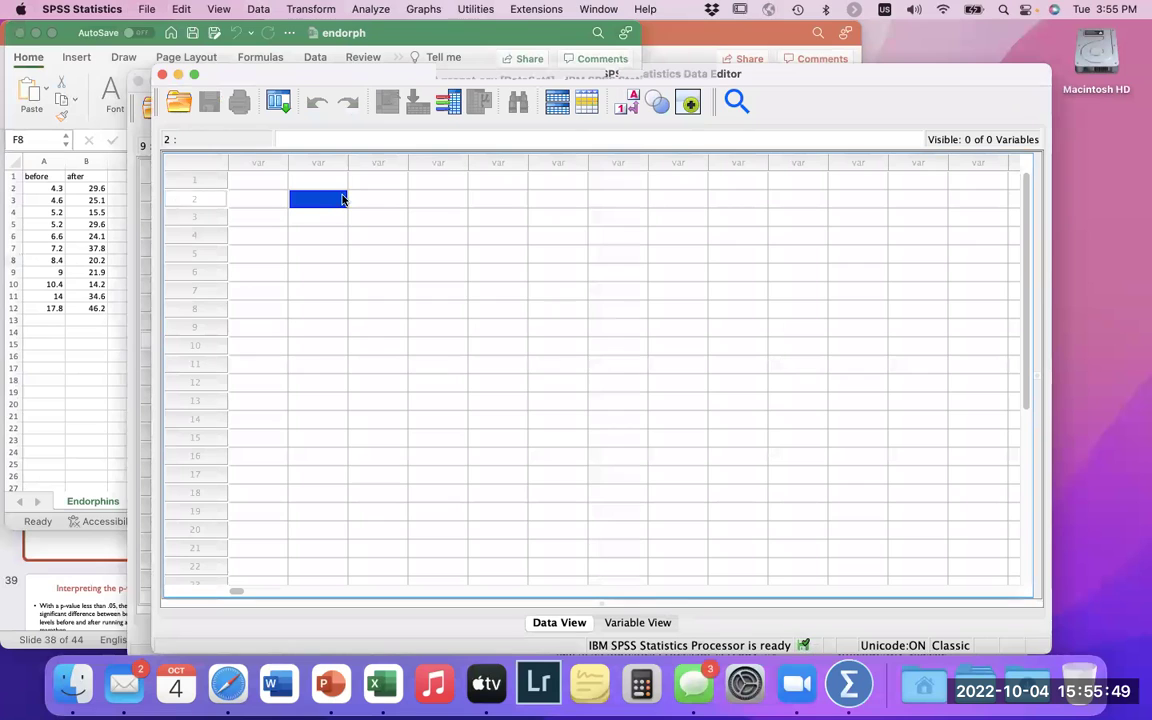
# - Switch to the endorph workbook in Excel and copy the before and after columns with their headers, cells A1:B12
pyautogui.click(88, 226)
pyautogui.moveTo(101, 311); pyautogui.dragTo(15, 178)
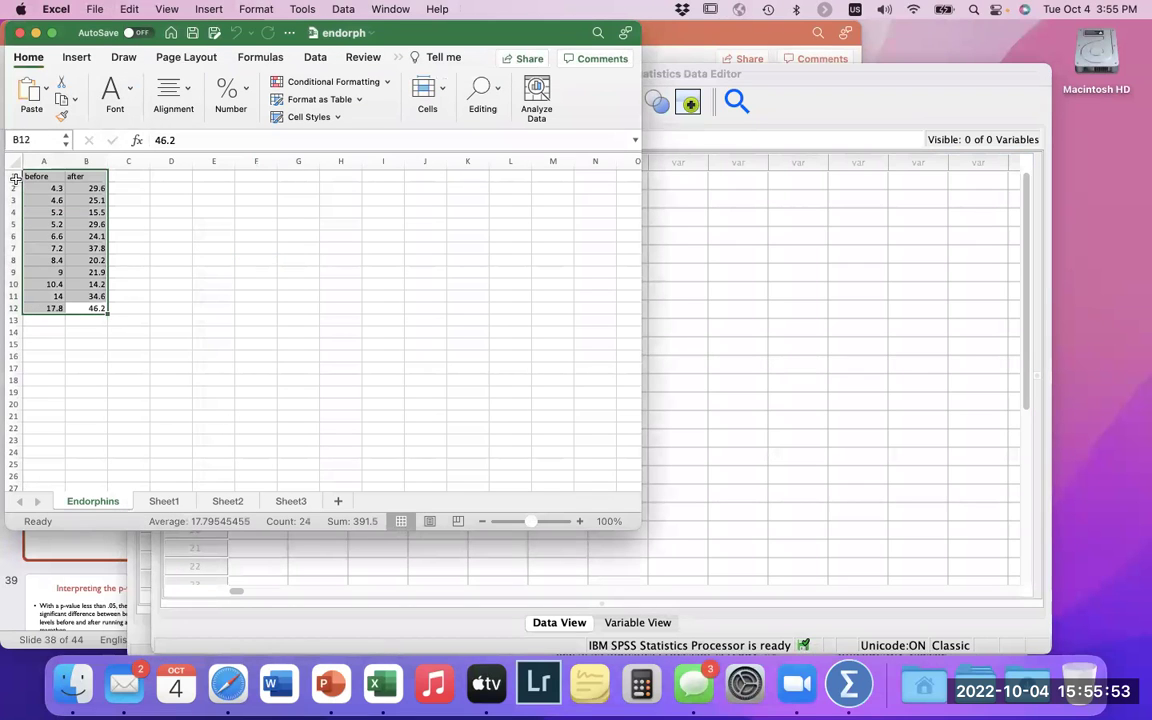
pyautogui.rightClick(62, 172)
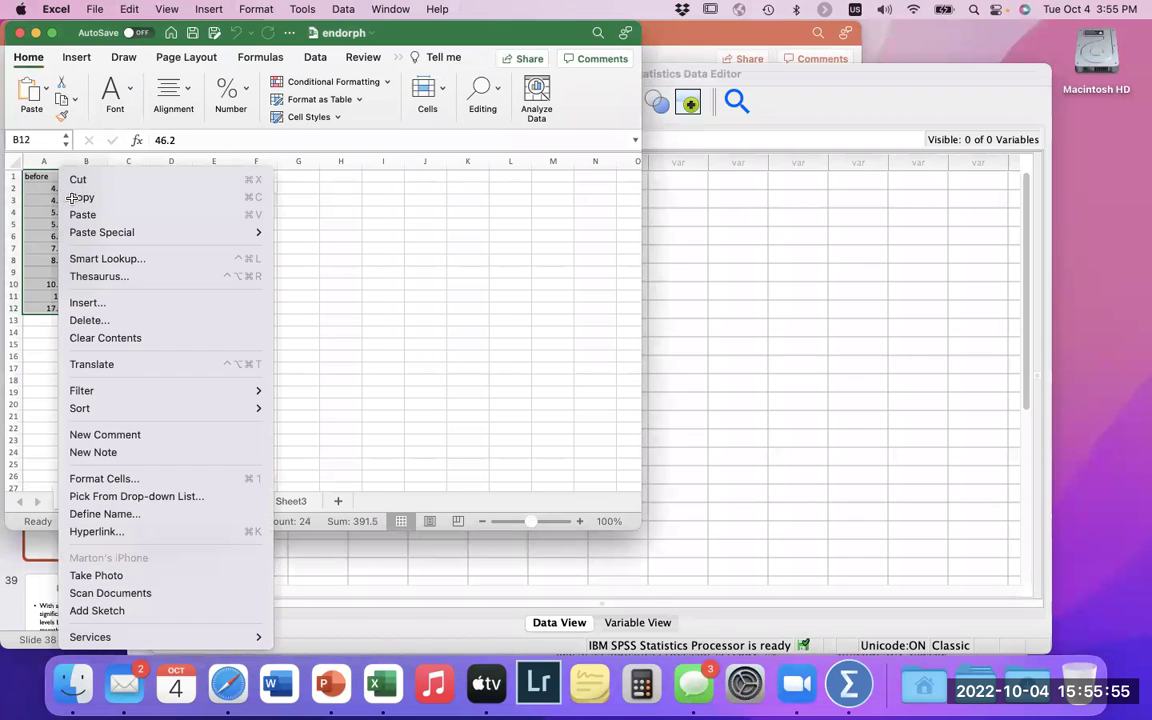
pyautogui.click(80, 197)
# - Paste the copied data with variable names into the new SPSS dataset, starting at row 1 of the first column
pyautogui.click(657, 179)
pyautogui.click(270, 179)
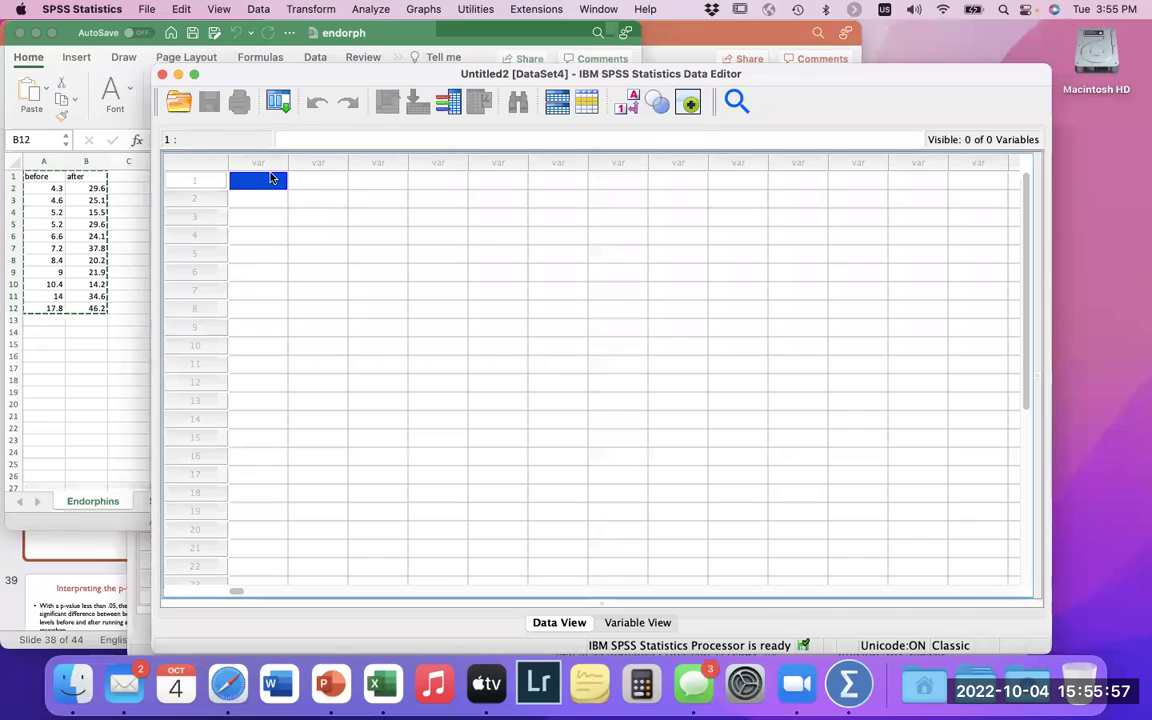
pyautogui.rightClick(270, 179)
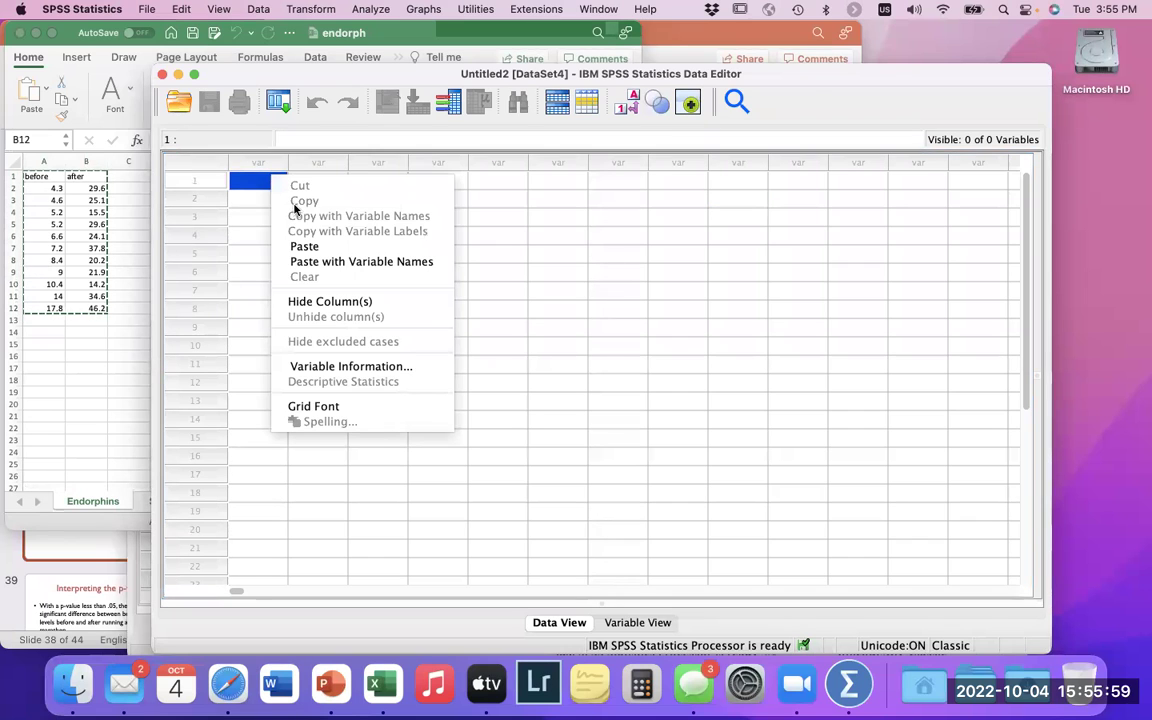
pyautogui.click(328, 260)
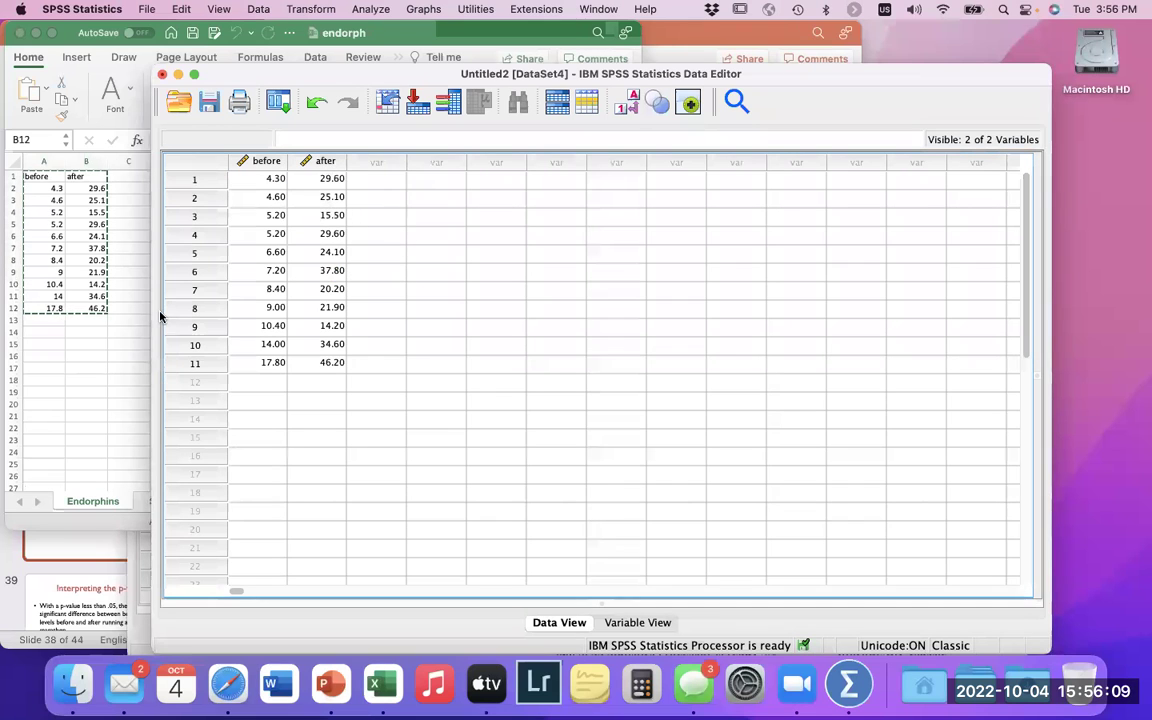
# - Minimize the endorph workbook and review the before and after variables' definitions and data in SPSS, including their measurement level
pyautogui.click(128, 355)
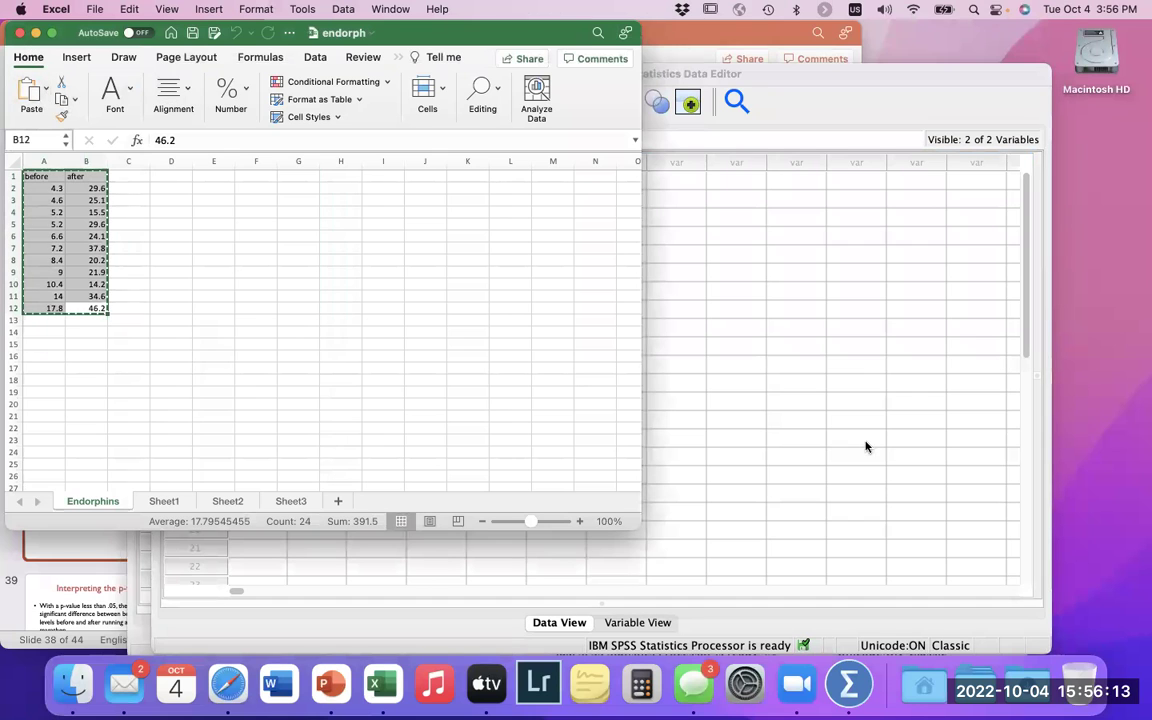
pyautogui.click(34, 34)
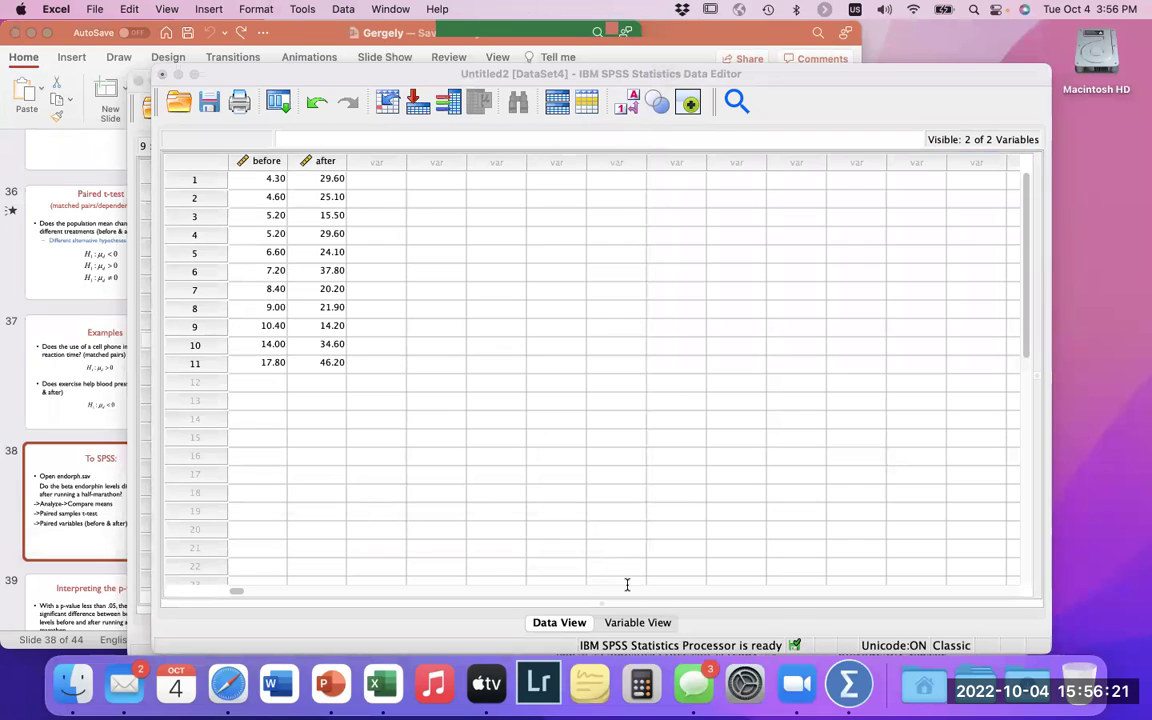
pyautogui.click(637, 622)
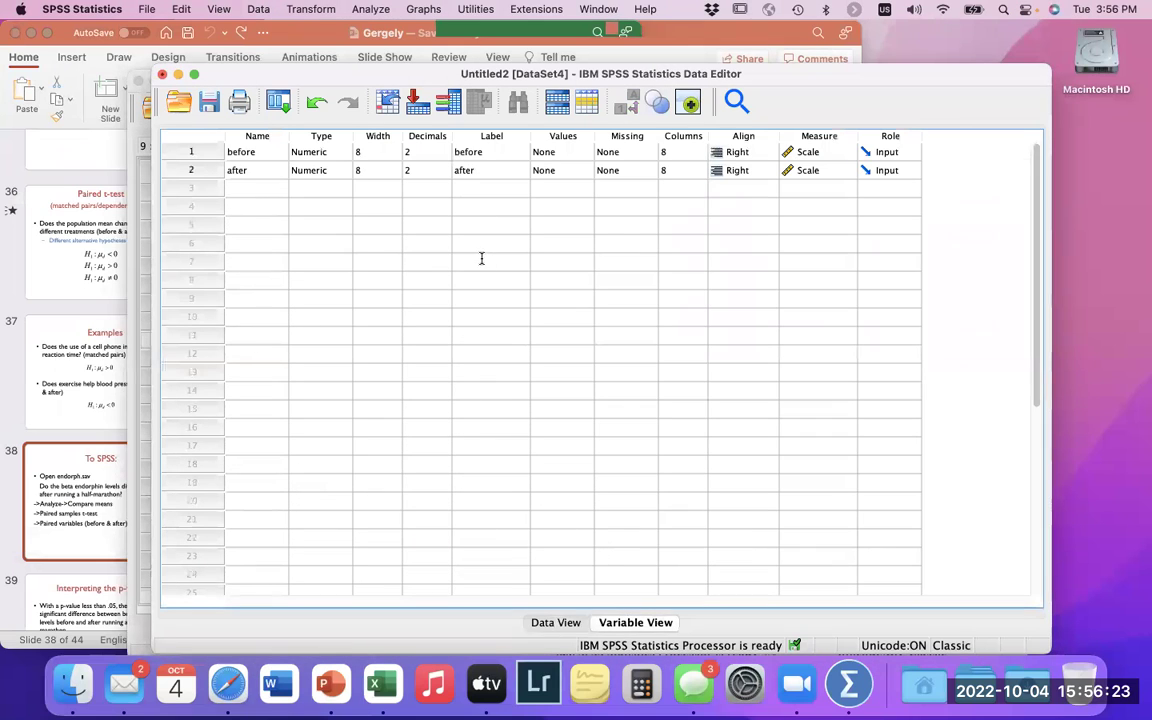
pyautogui.click(555, 621)
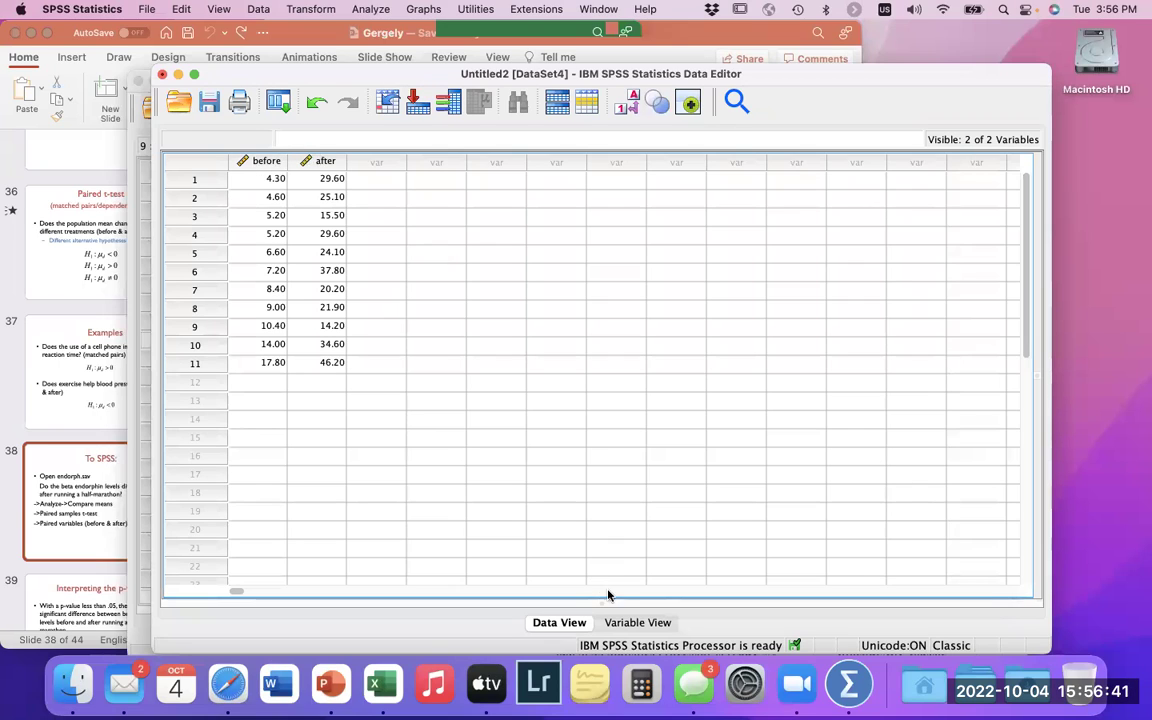
pyautogui.click(630, 622)
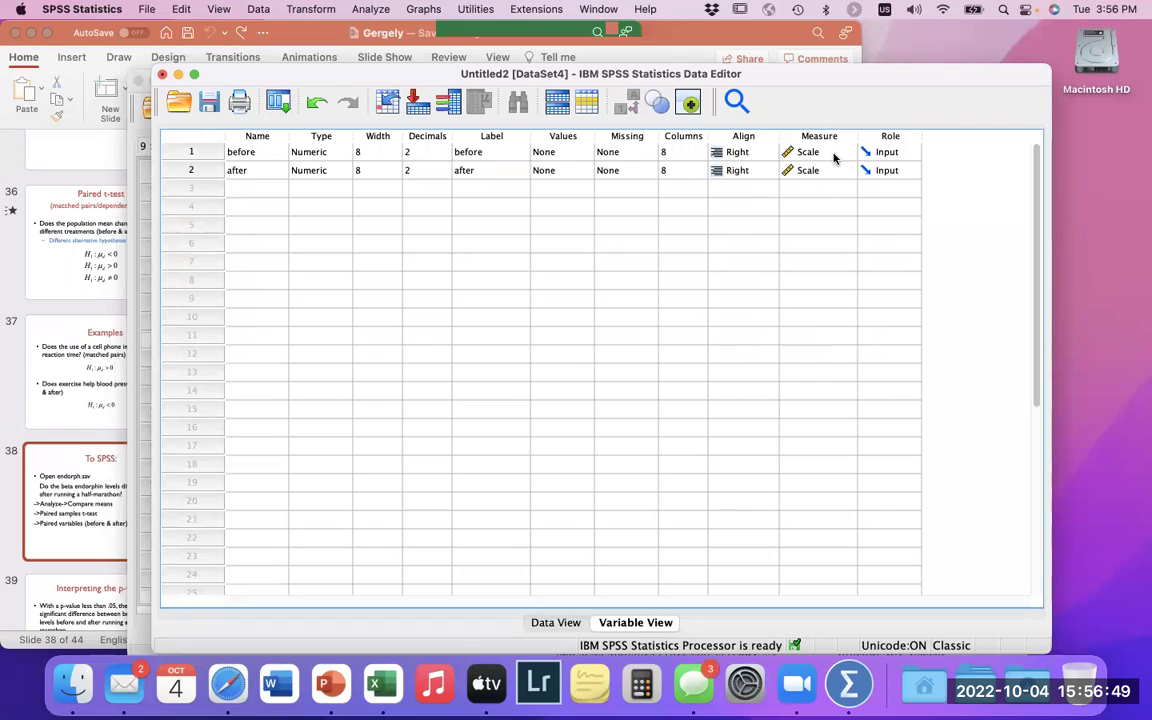
# - Check the available measurement levels for the before and after variables, leaving both set to Scale
pyautogui.click(834, 156)
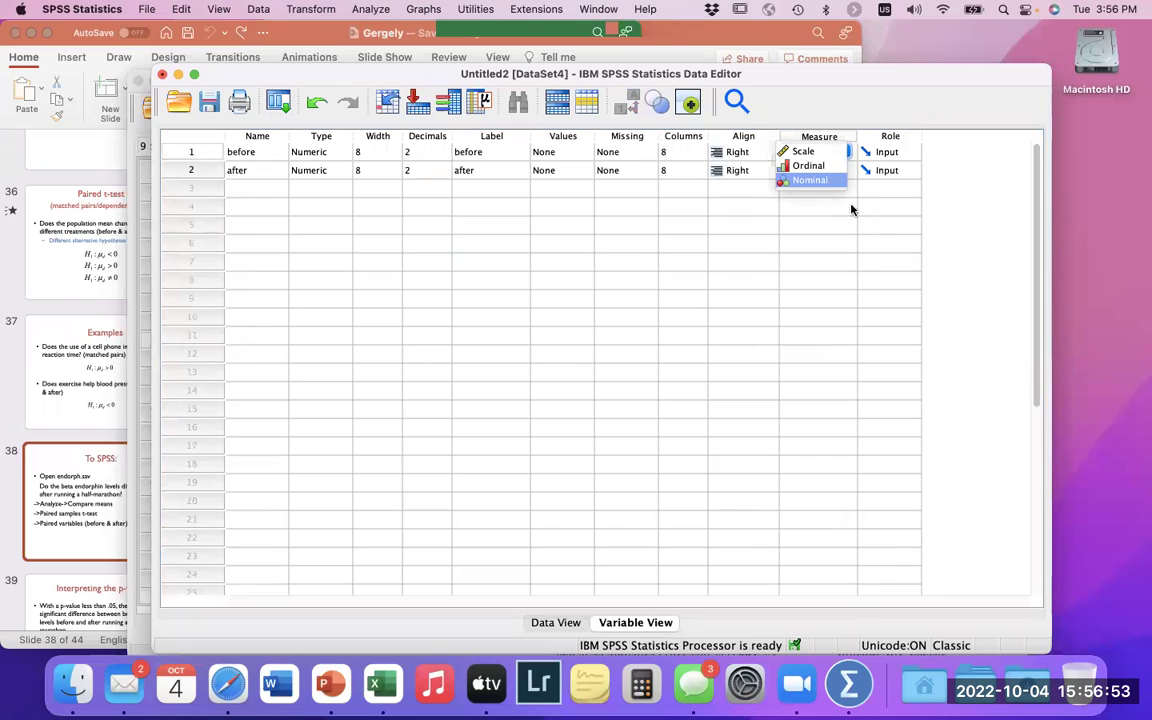
pyautogui.click(892, 208)
pyautogui.click(888, 170)
pyautogui.click(843, 172)
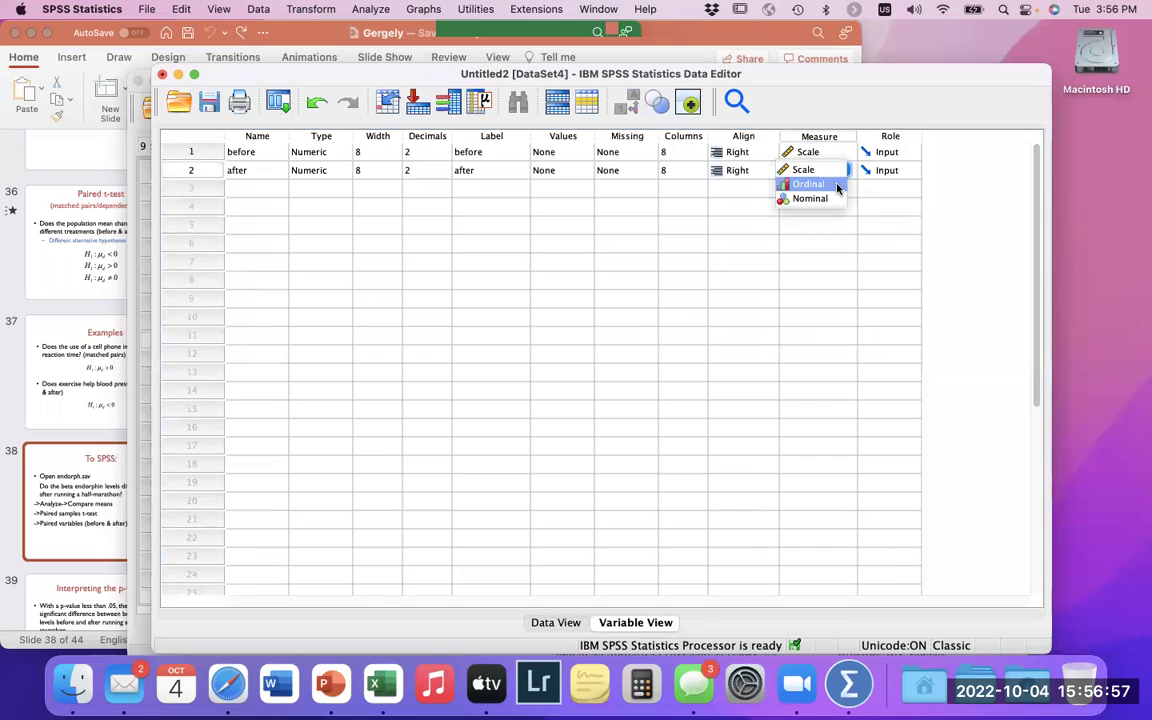
pyautogui.click(941, 196)
pyautogui.click(912, 222)
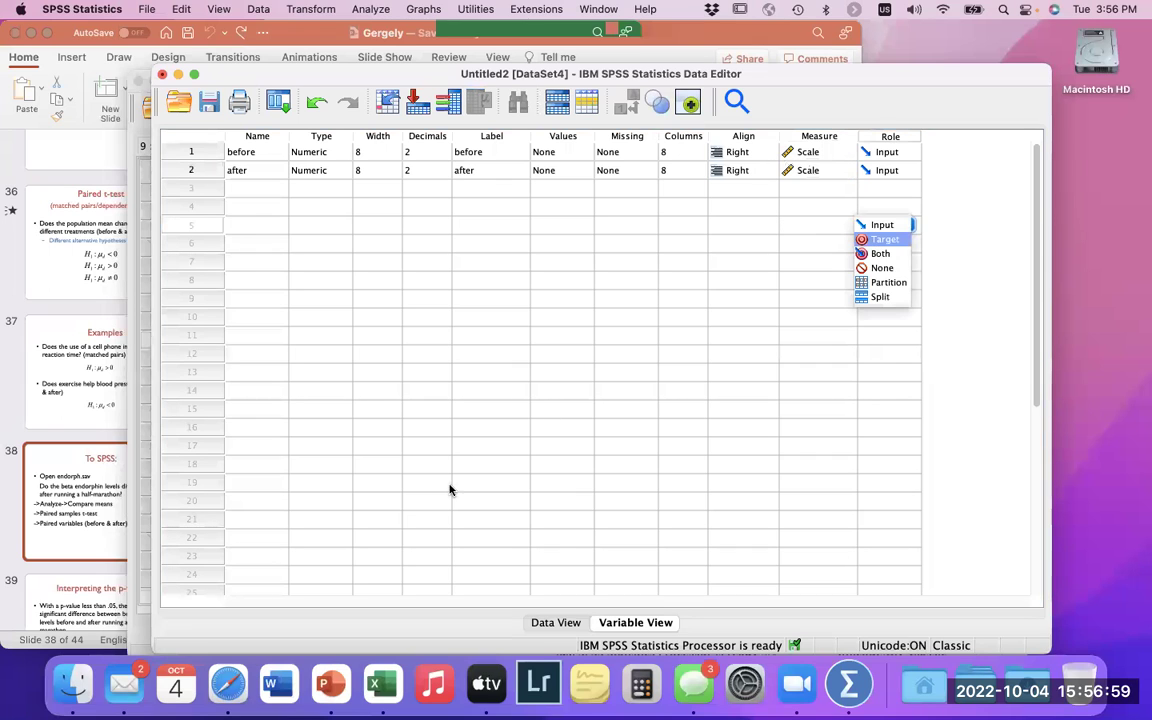
# - Show the dataset's case values and highlight the block of before and after data to review both columns
pyautogui.click(548, 622)
pyautogui.click(555, 623)
pyautogui.moveTo(270, 180)
pyautogui.mouseDown()
pyautogui.moveTo(334, 364)
pyautogui.moveTo(270, 180)
pyautogui.mouseUp()
pyautogui.click(333, 363)
pyautogui.click(345, 391)
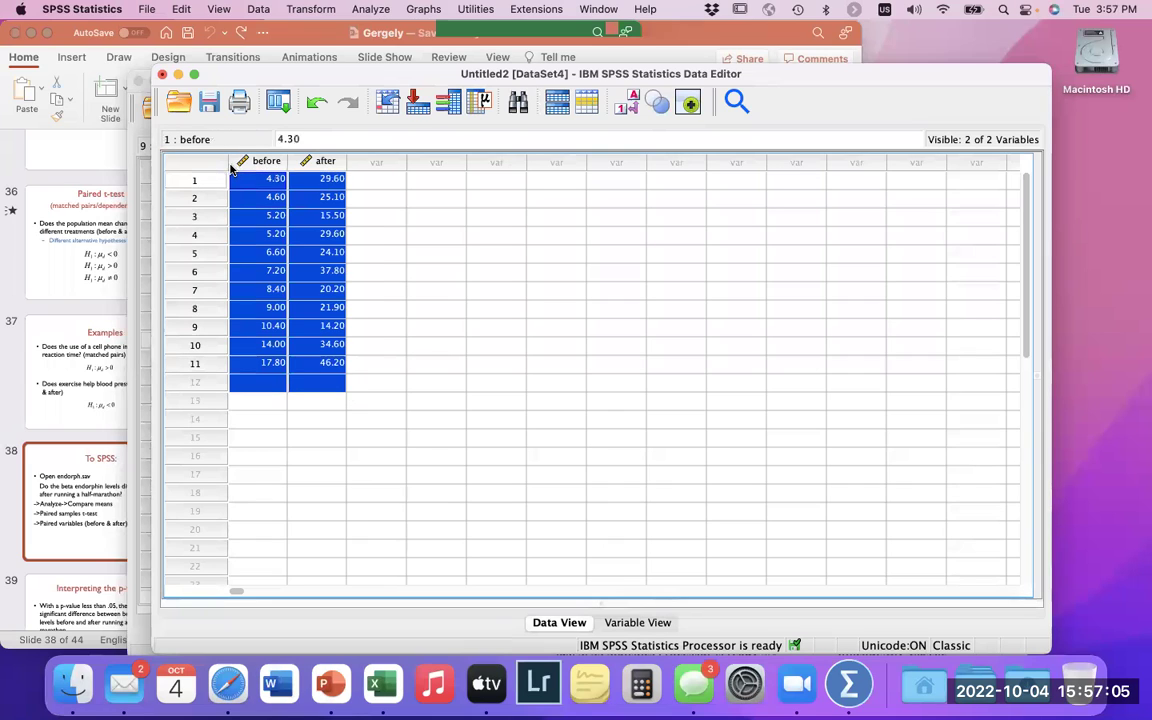
pyautogui.click(388, 209)
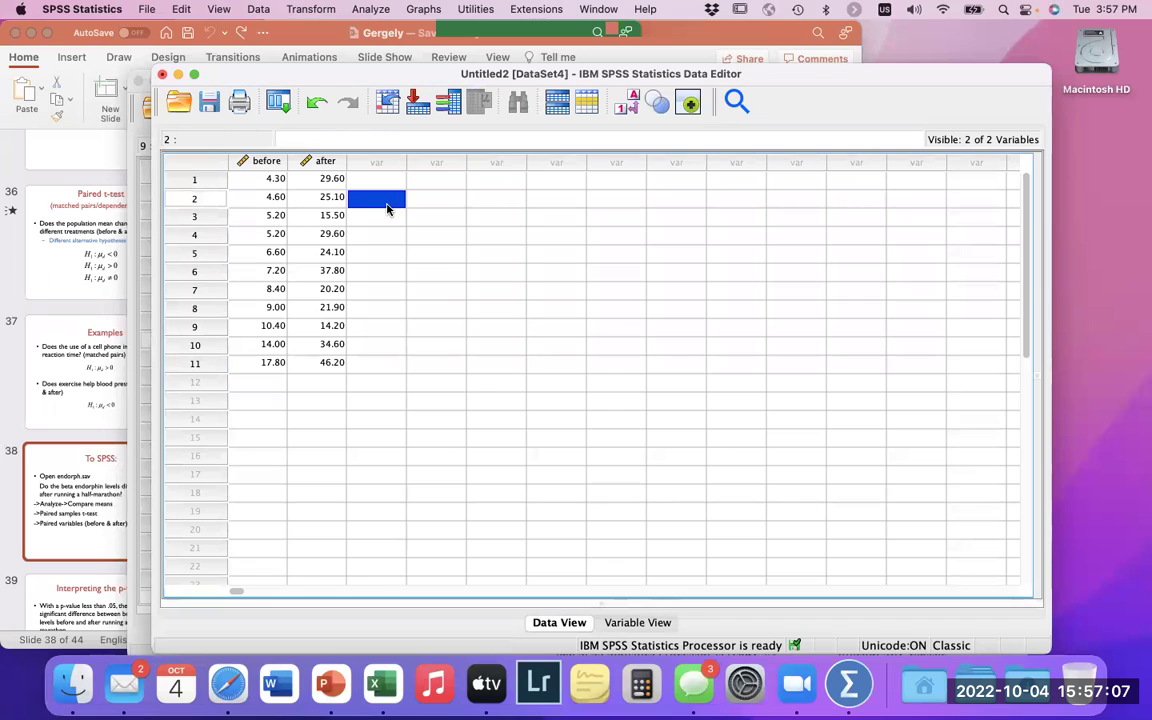
pyautogui.click(509, 293)
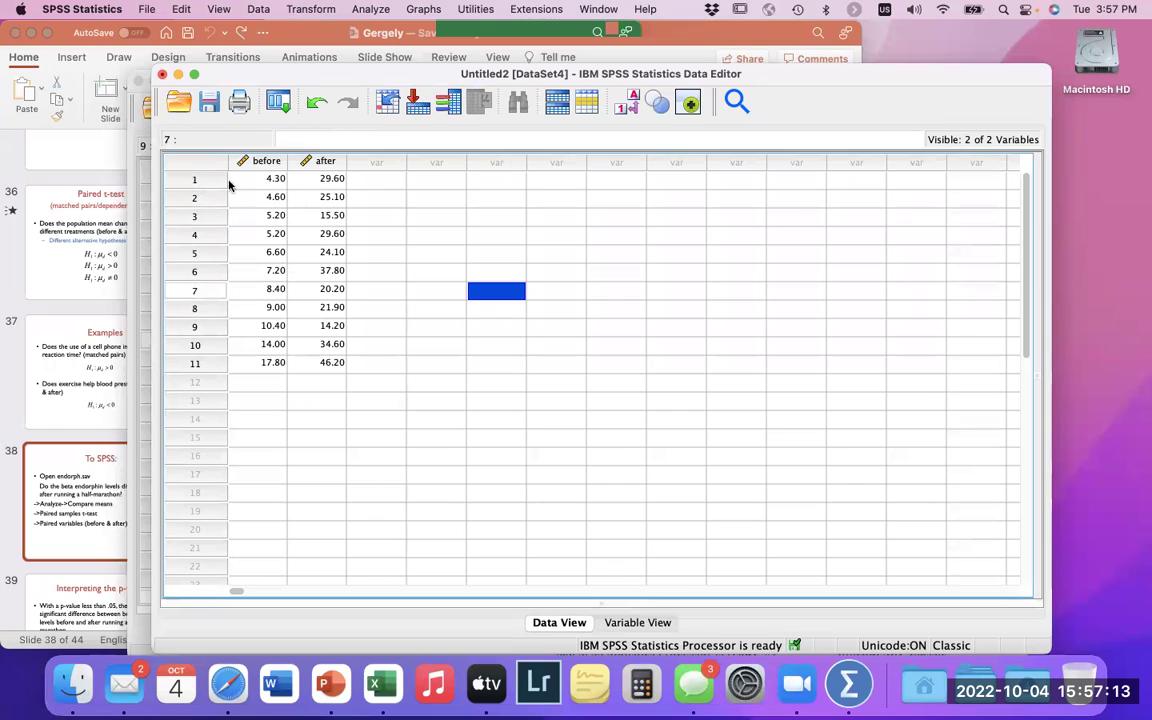
# - Examine the paired before and after values case by case, stepping through rows between 1 and 11
pyautogui.click(194, 181)
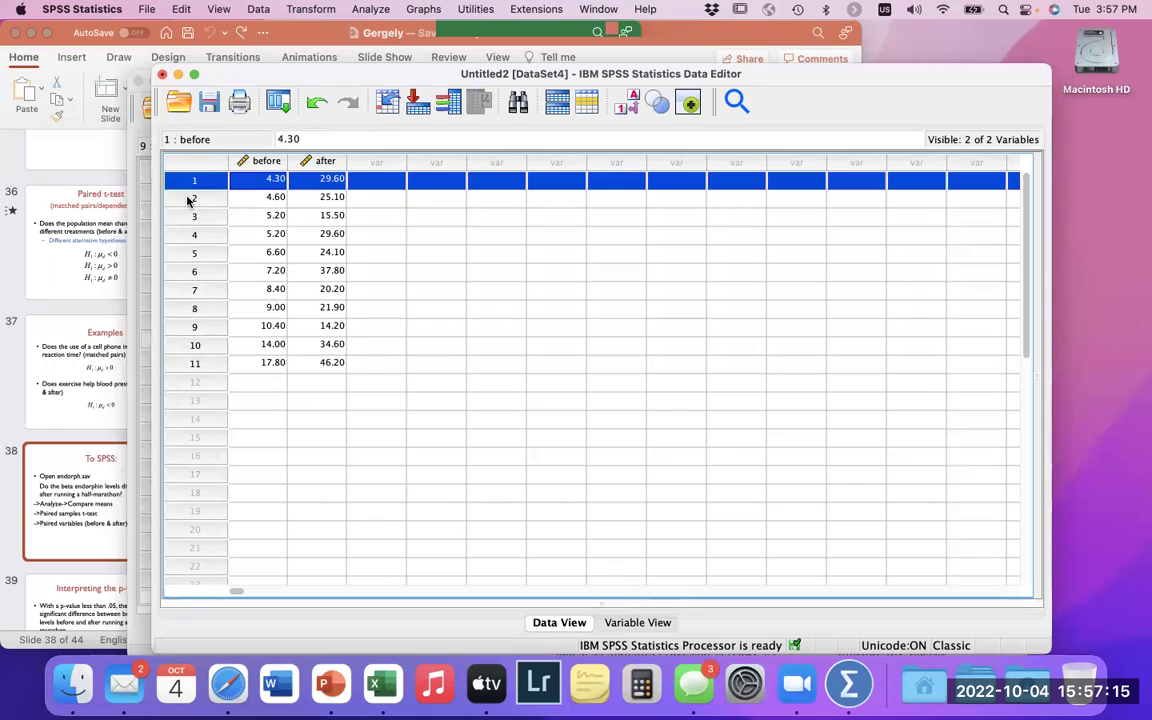
pyautogui.click(190, 200)
pyautogui.click(188, 216)
pyautogui.click(188, 234)
pyautogui.click(189, 253)
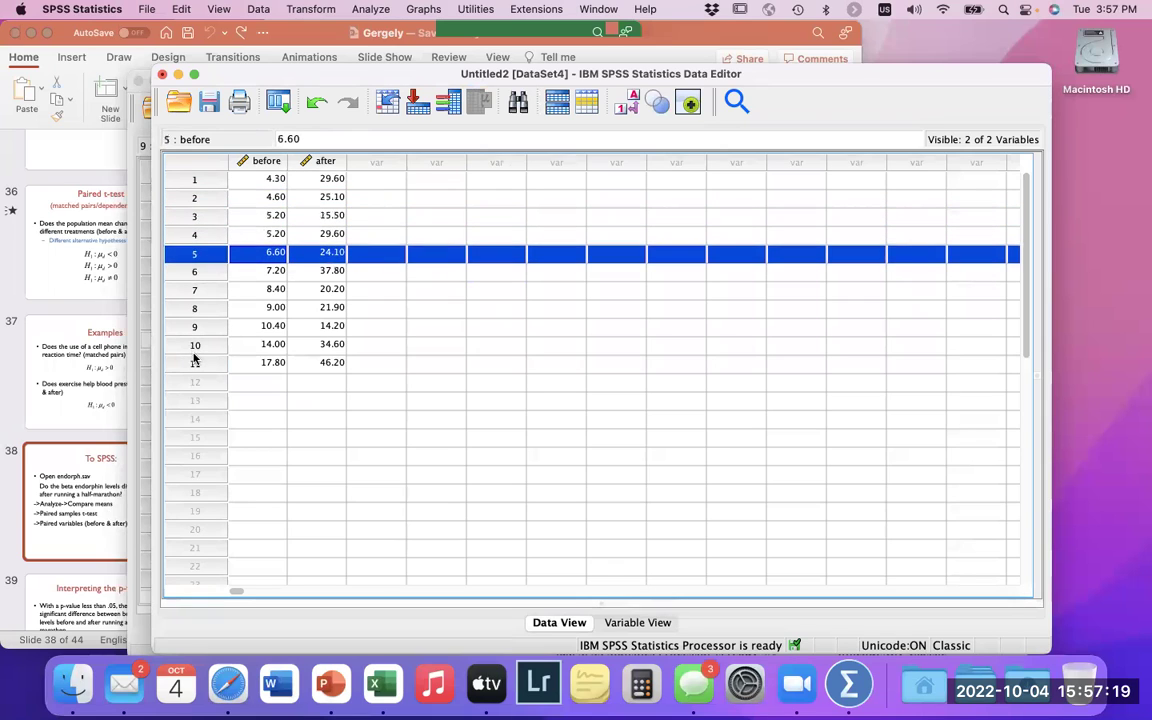
pyautogui.click(195, 346)
pyautogui.click(195, 362)
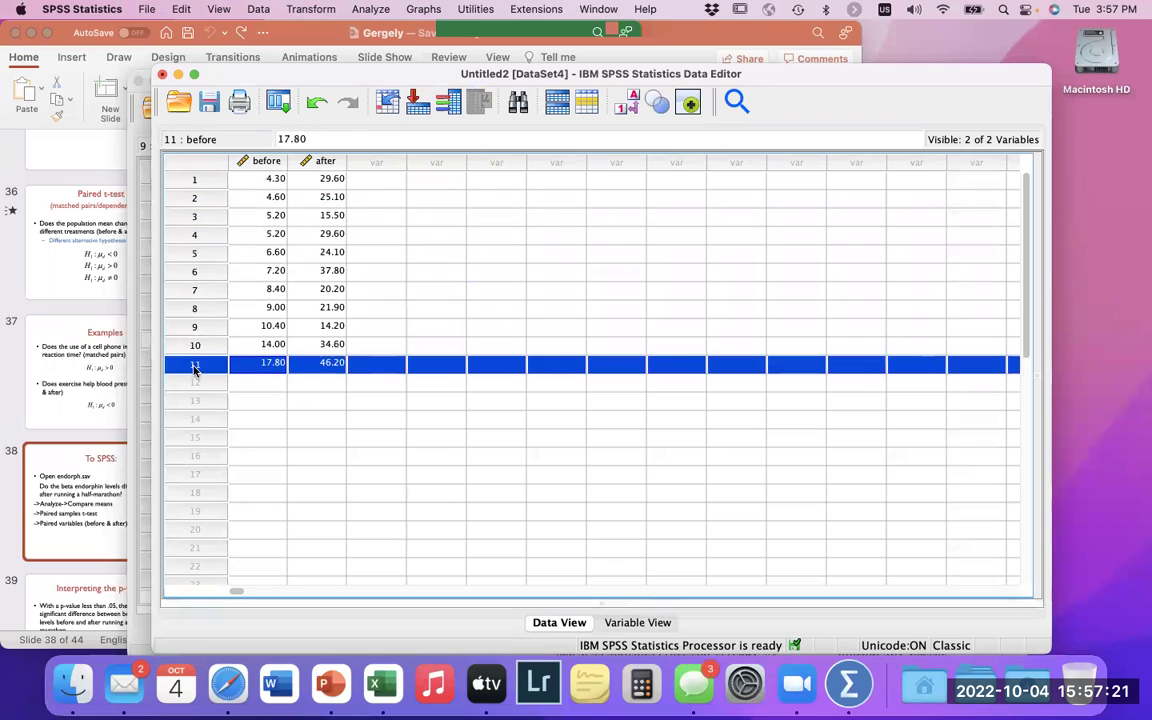
pyautogui.click(205, 184)
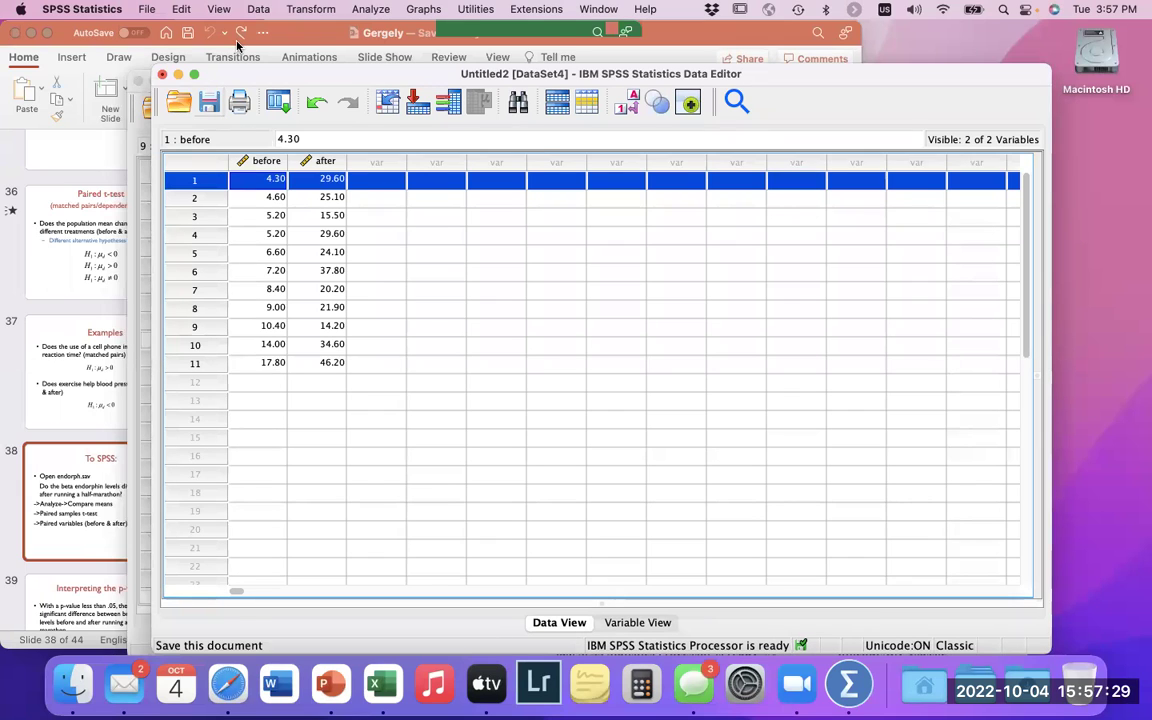
# - Set up a Paired-Samples T Test pairing before with after, and check its confidence interval options without changing them
pyautogui.click(370, 9)
pyautogui.moveTo(385, 148)
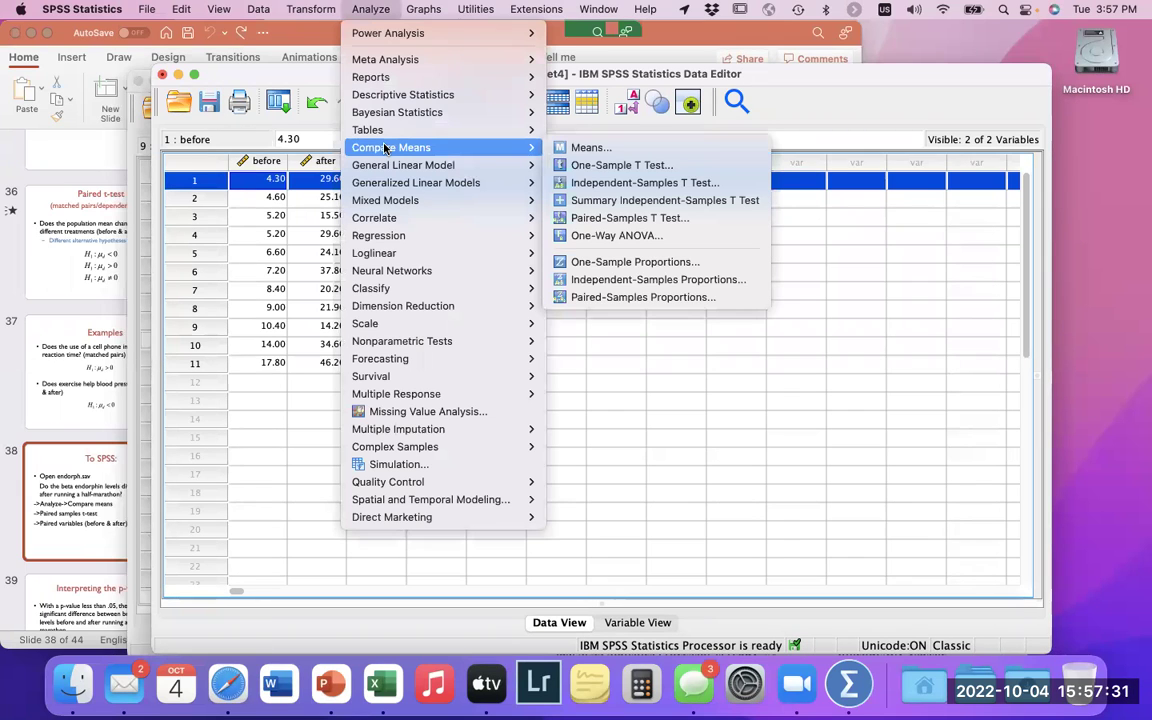
pyautogui.click(641, 221)
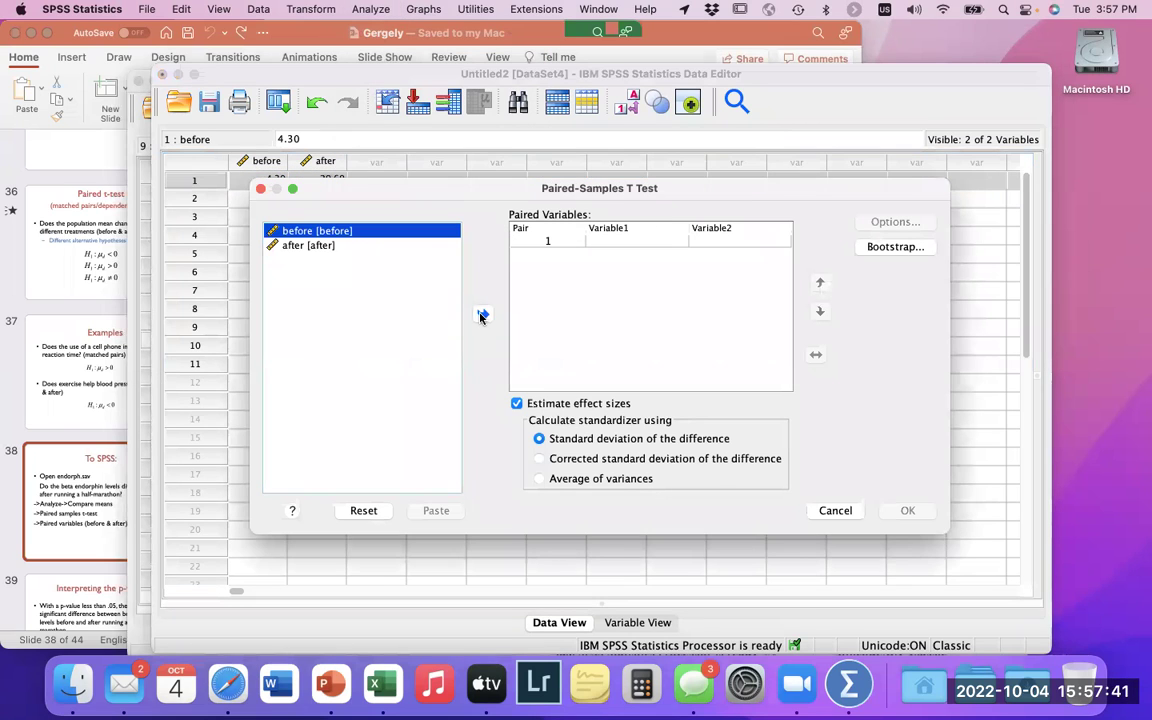
pyautogui.click(481, 315)
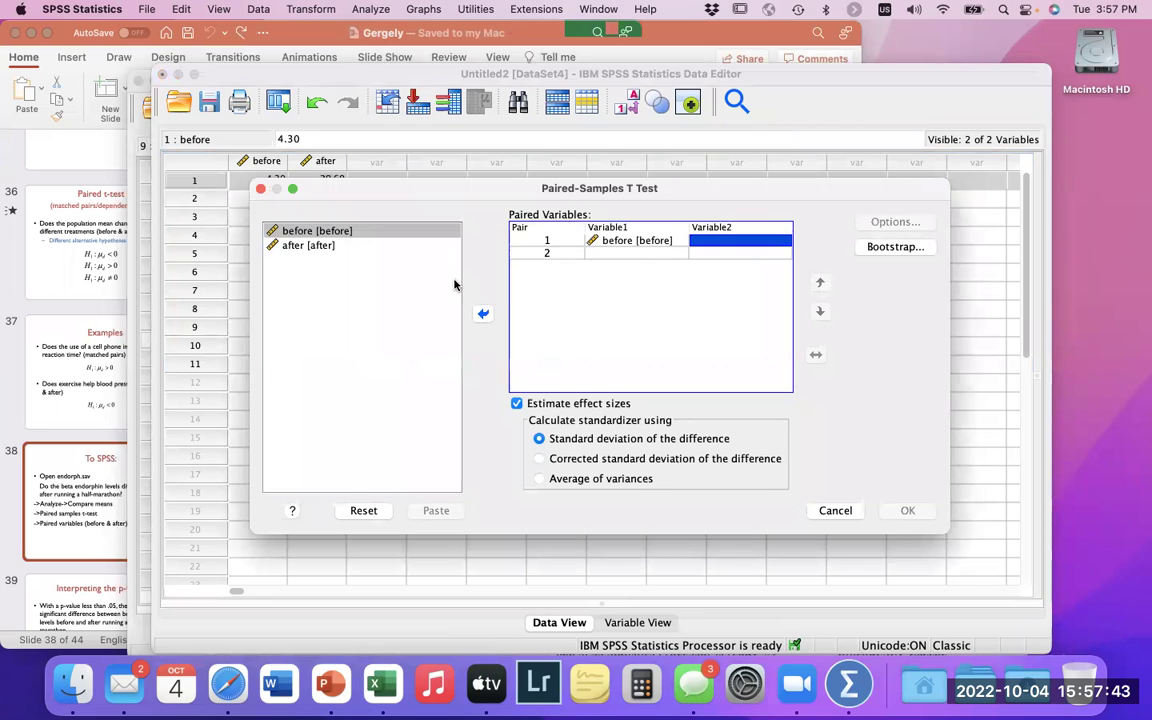
pyautogui.click(360, 246)
pyautogui.click(482, 313)
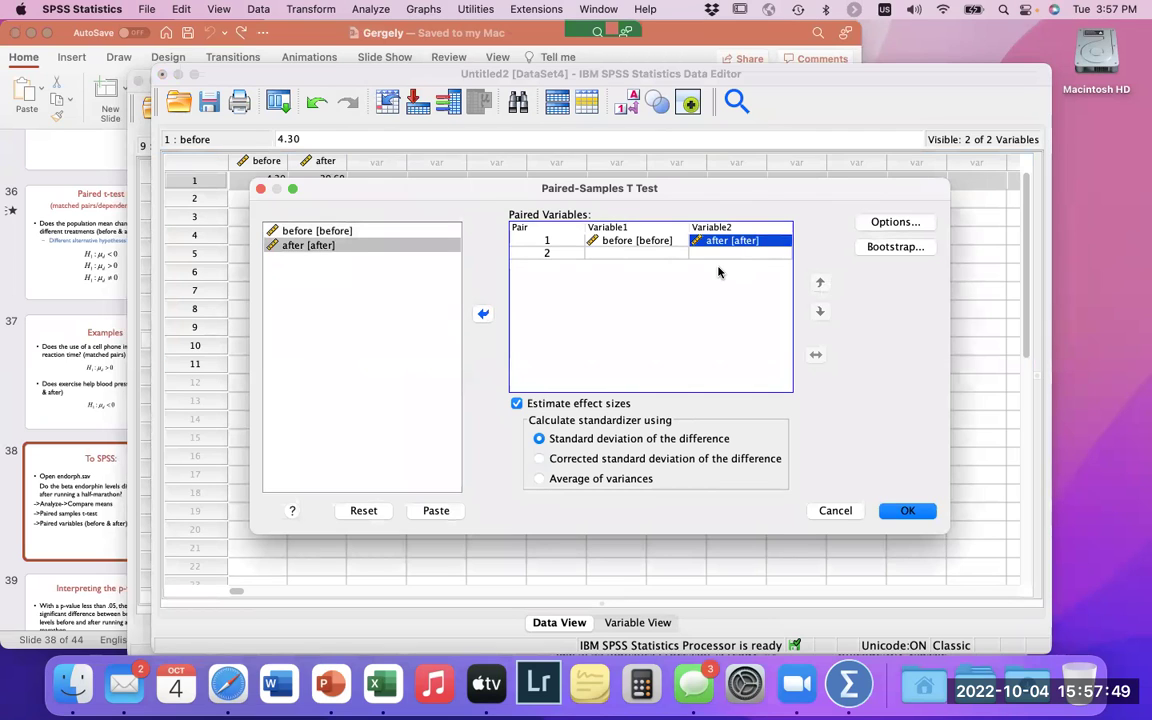
pyautogui.click(898, 223)
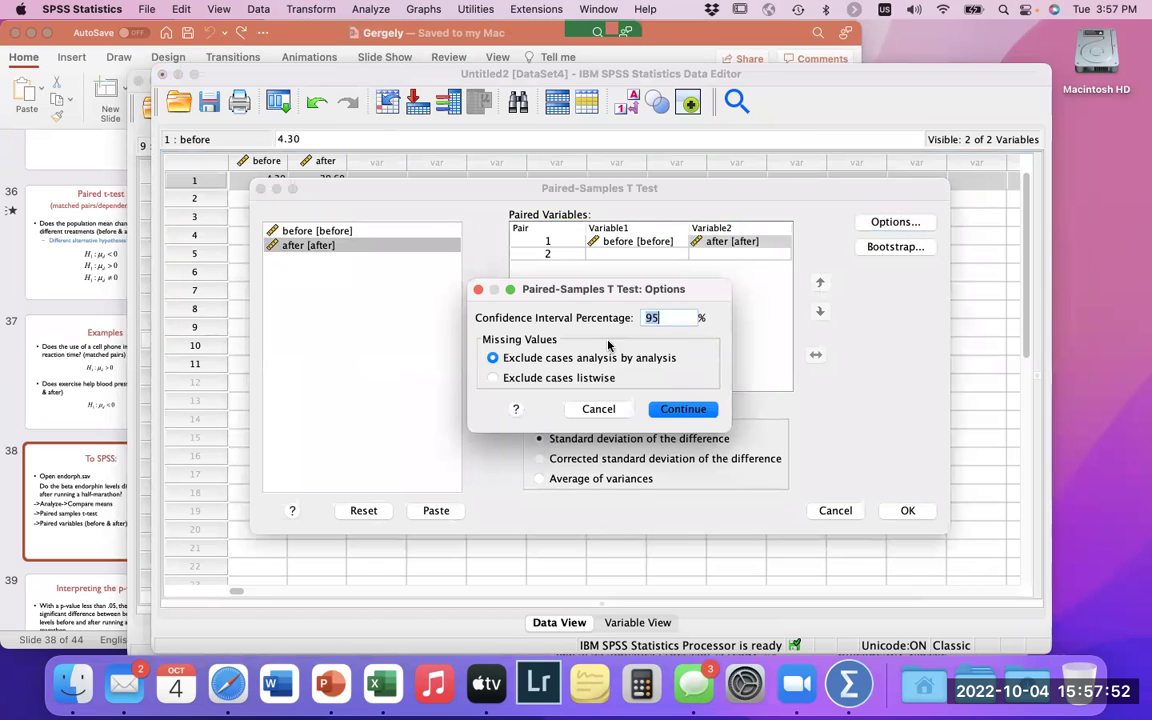
pyautogui.click(610, 409)
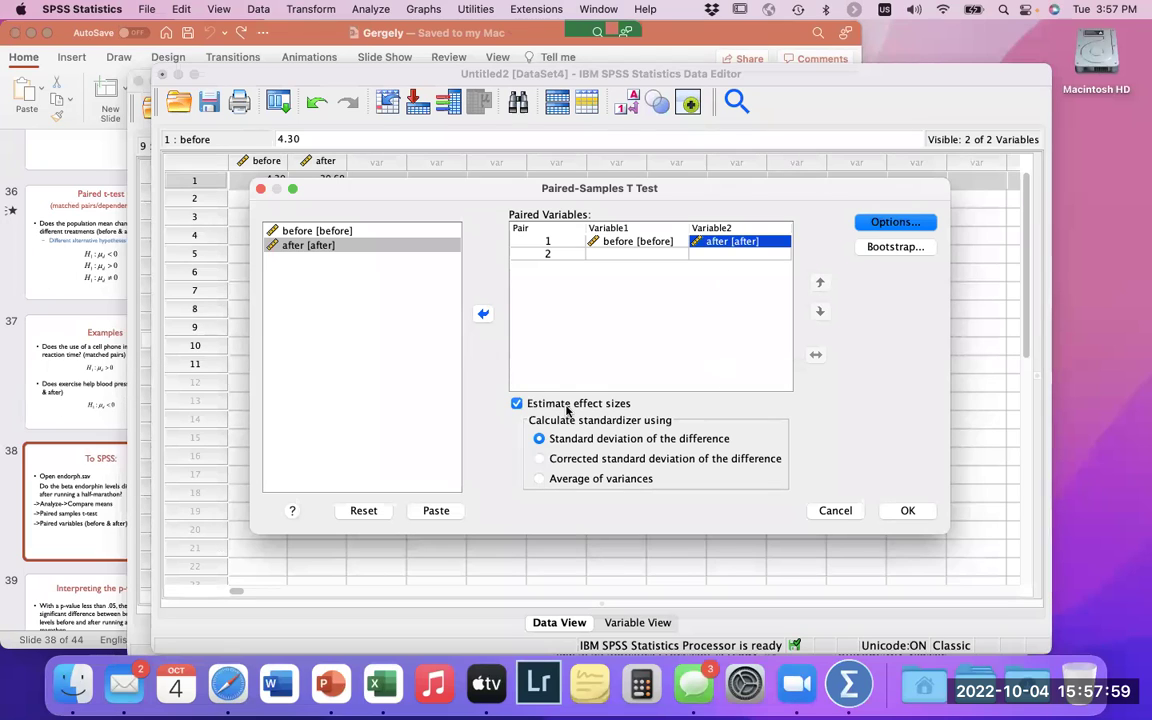
# - Switch to PowerPoint and highlight the question about beta endorphin levels before and after a half-marathon on slide 38
pyautogui.click(87, 507)
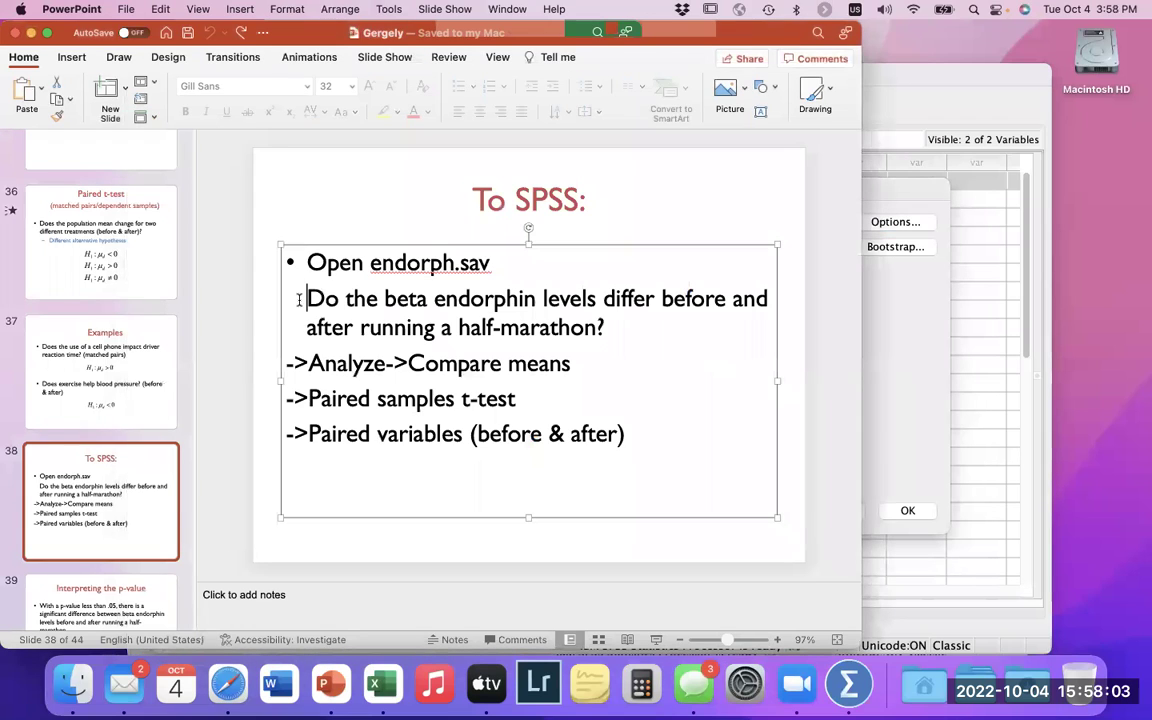
pyautogui.moveTo(307, 298); pyautogui.dragTo(596, 327)
pyautogui.hotkey('shift', 'Right')
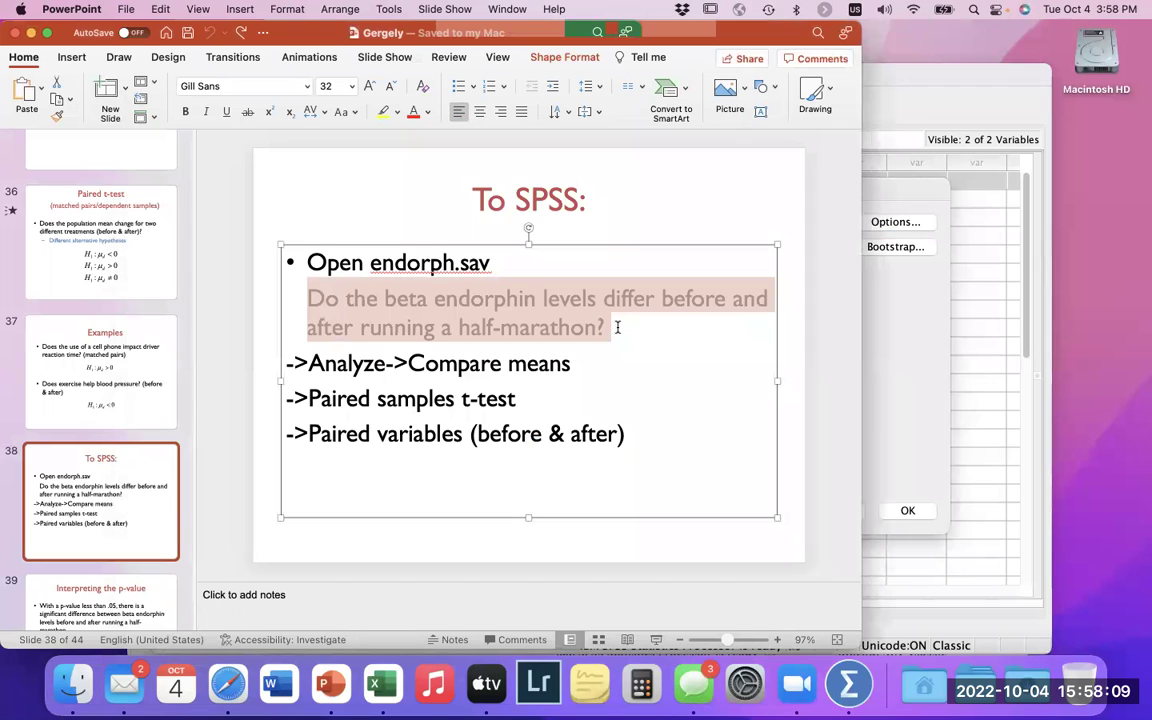
# - Switch back to SPSS and run the Paired-Samples T Test on before and after
pyautogui.click(962, 384)
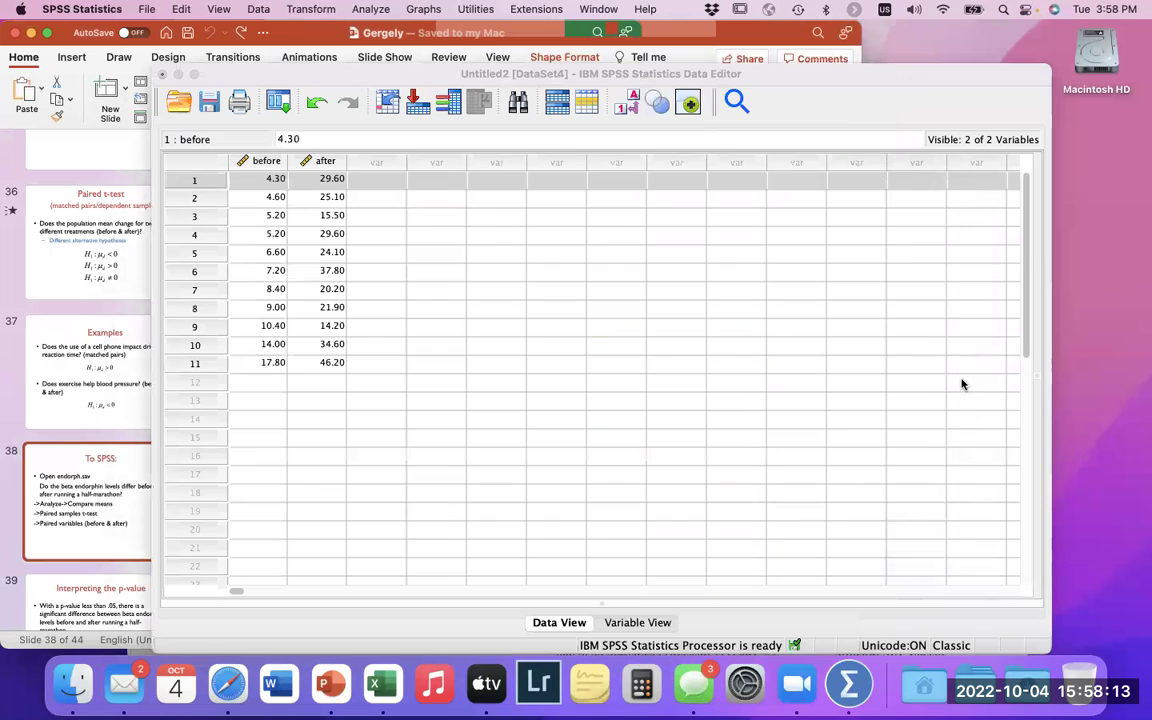
pyautogui.click(922, 517)
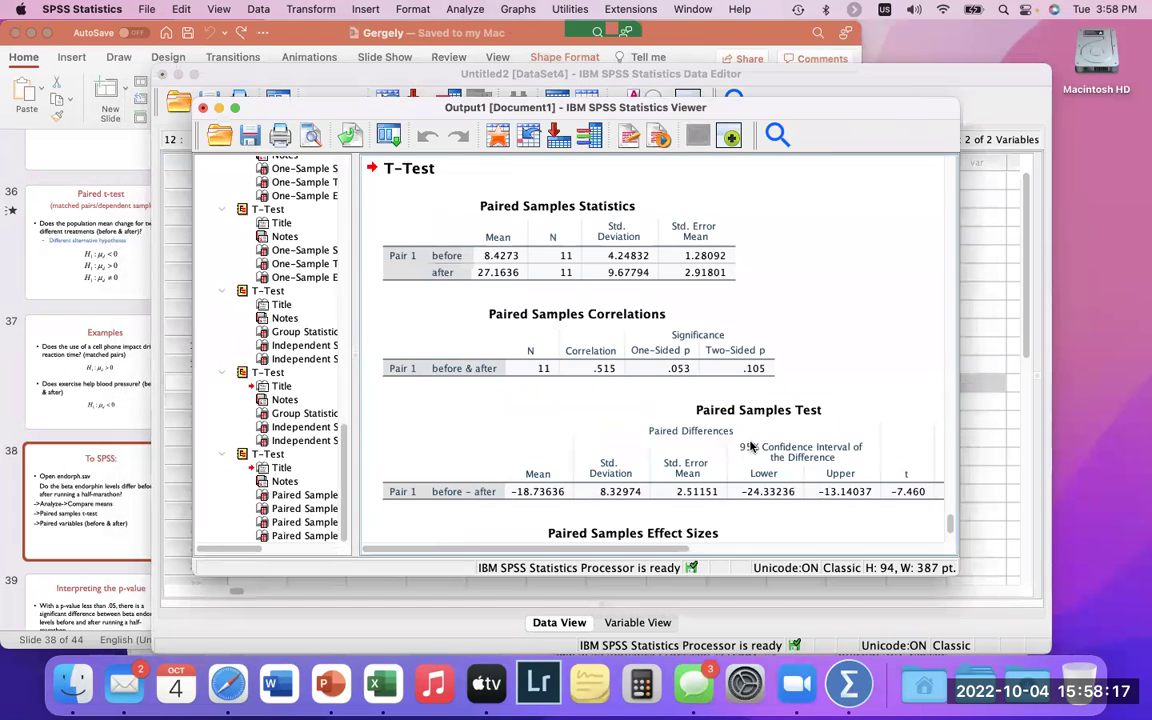
# - Examine the paired t-test output, including the Paired Samples Correlations, Paired Samples Test and Effect Sizes tables
pyautogui.click(508, 321)
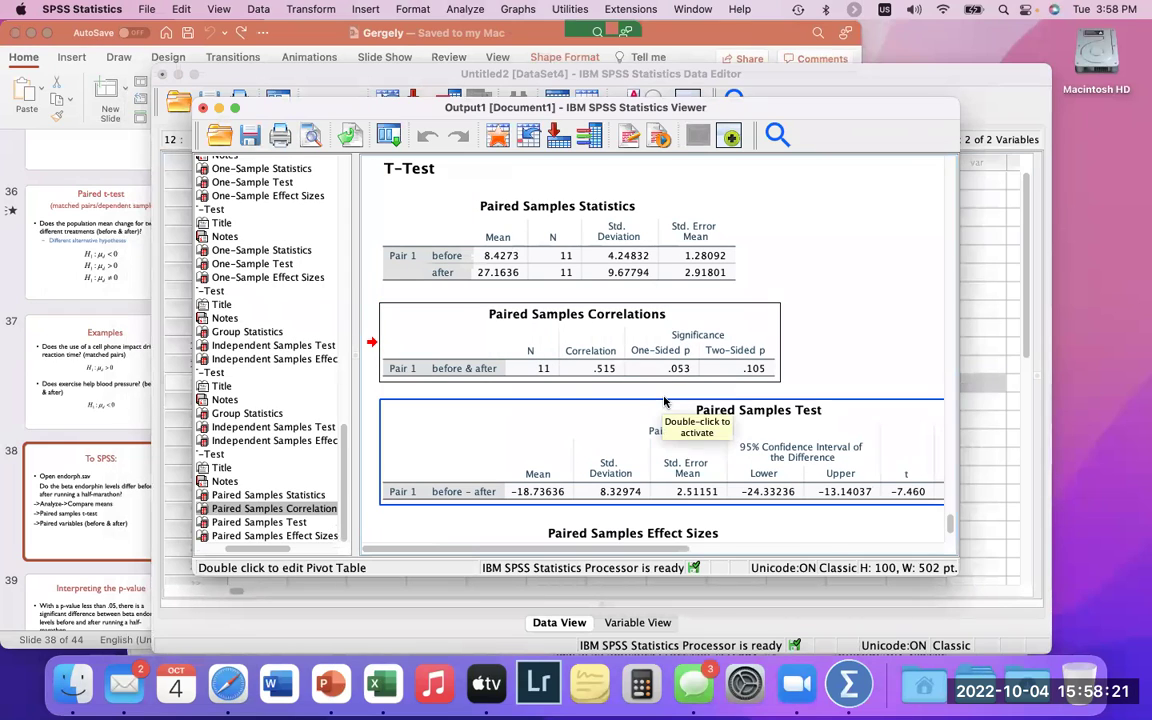
pyautogui.scroll(-3, 665, 405)
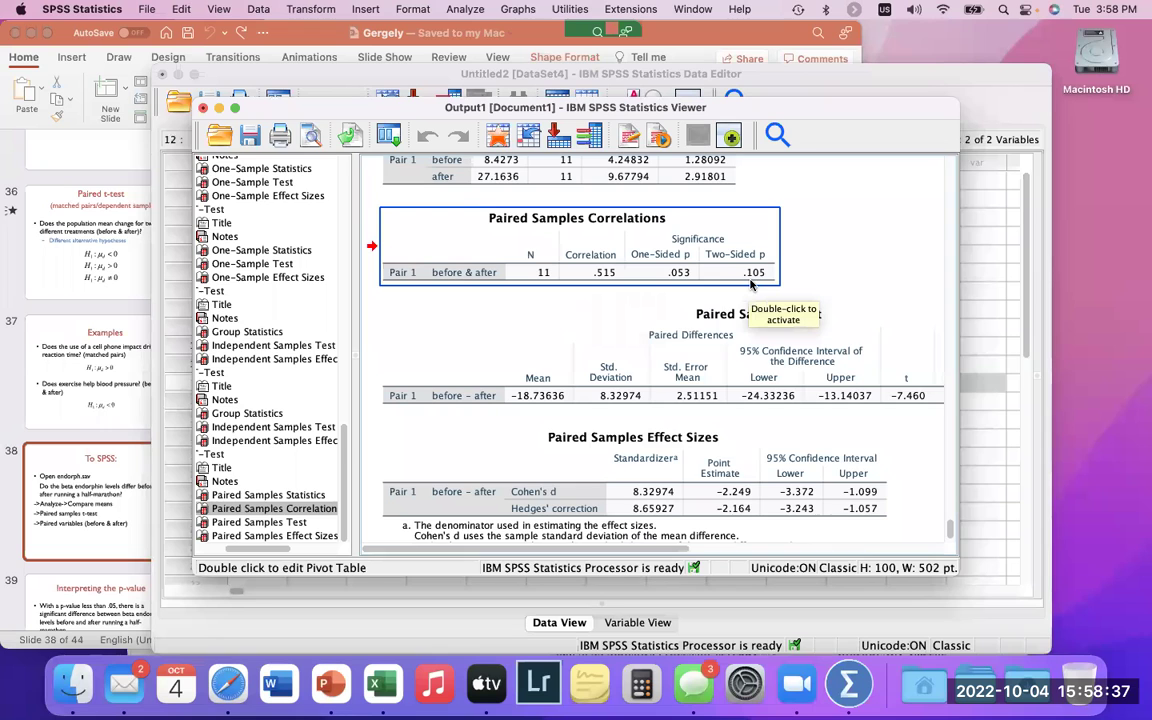
pyautogui.scroll(-2, 751, 285)
pyautogui.hscroll(5, 751, 285)
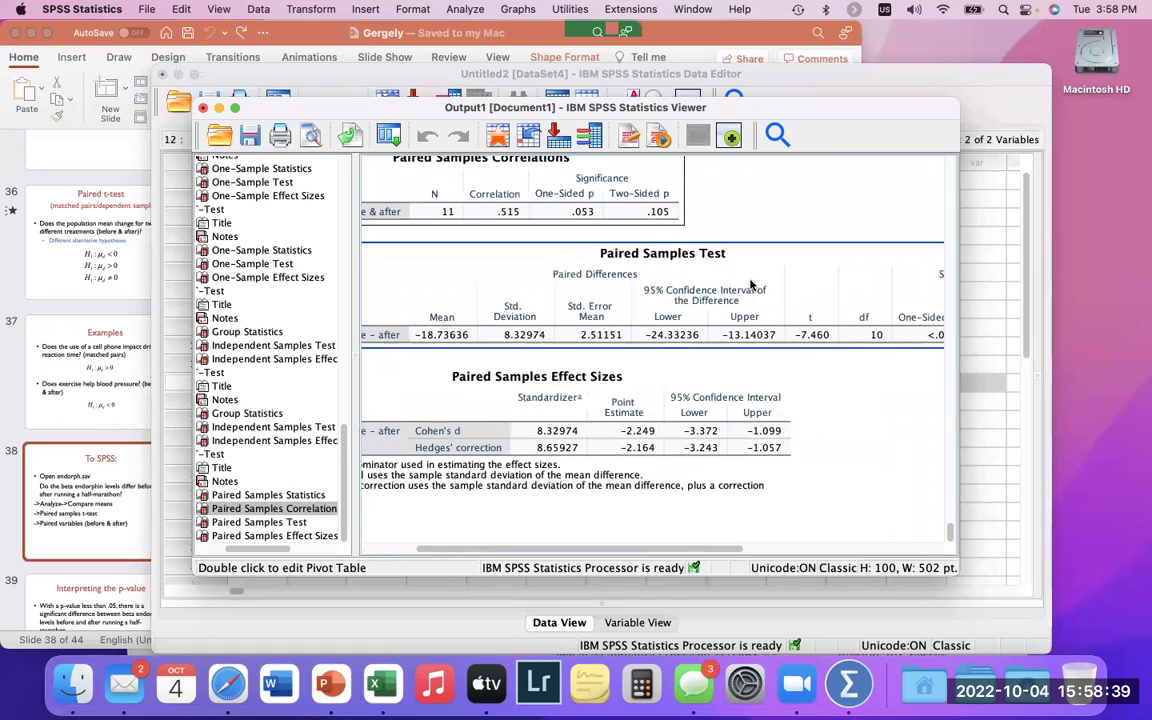
pyautogui.hscroll(-3, 751, 285)
pyautogui.scroll(-1, 751, 285)
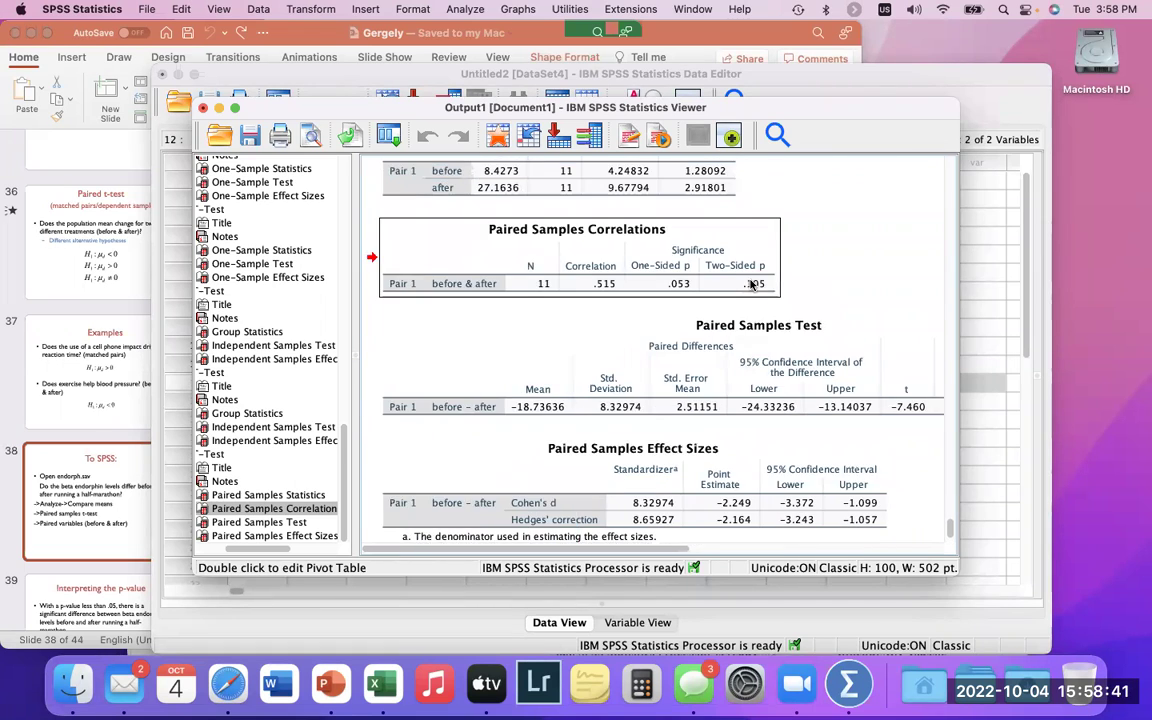
pyautogui.hscroll(5, 751, 285)
pyautogui.scroll(2, 751, 285)
pyautogui.hscroll(-7, 751, 285)
pyautogui.scroll(-2, 720, 282)
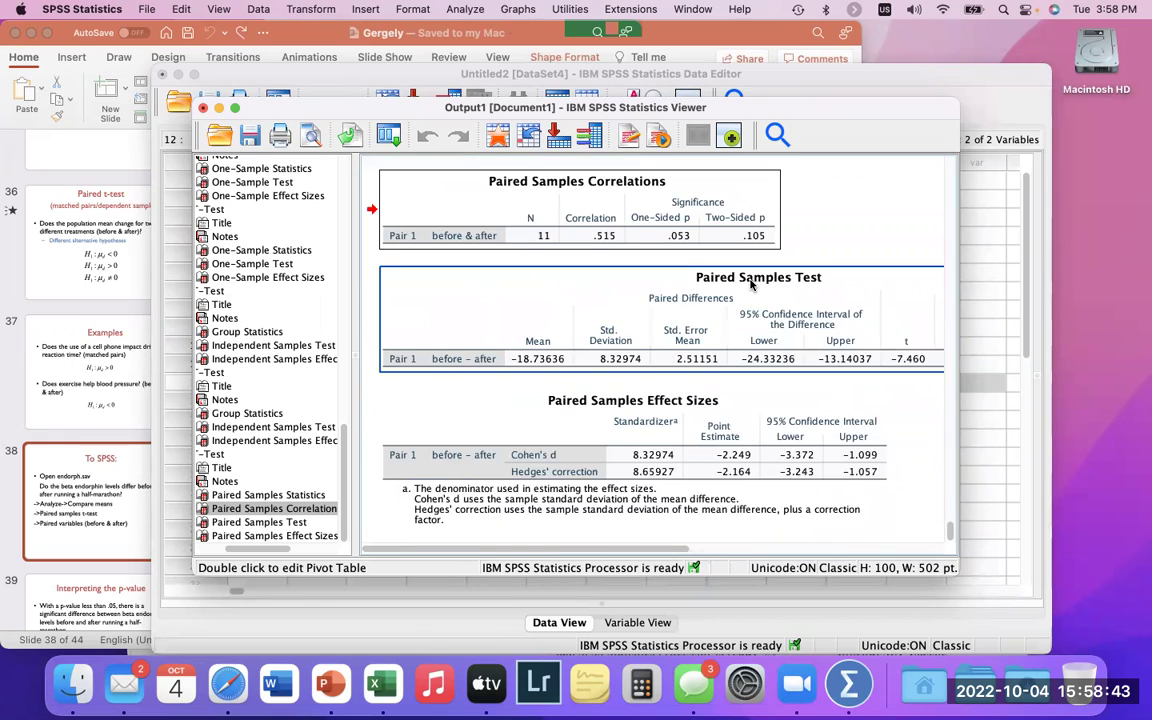
pyautogui.click(701, 280)
pyautogui.scroll(2, 701, 280)
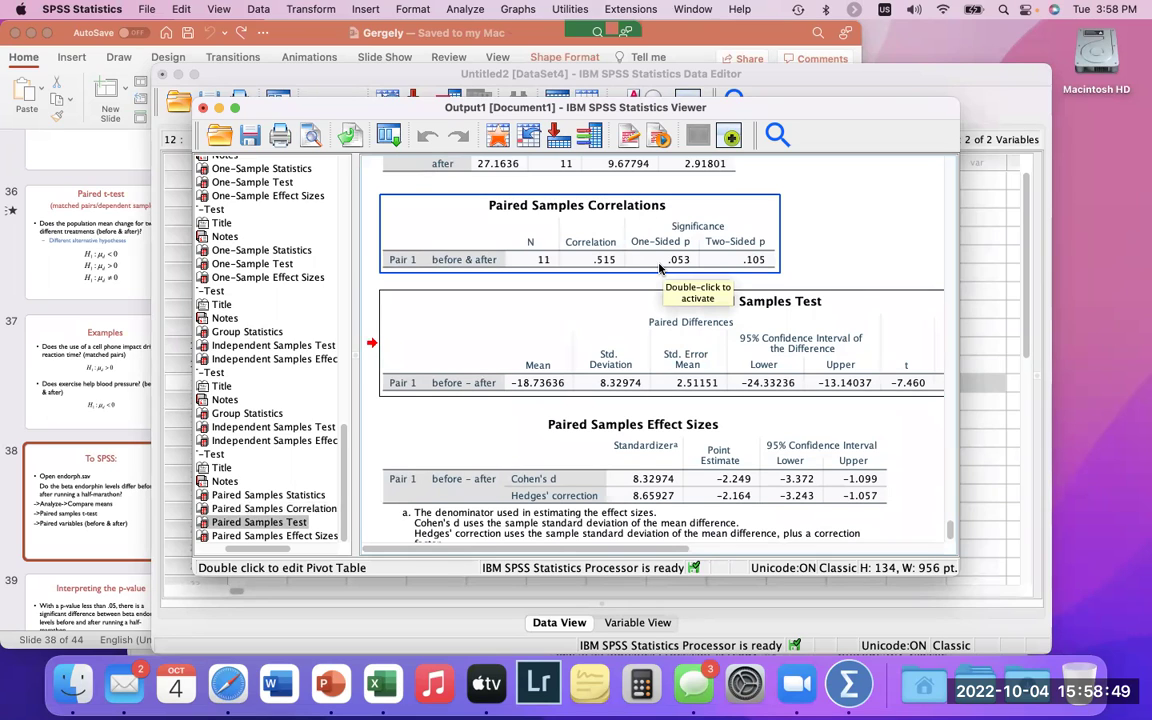
pyautogui.click(621, 262)
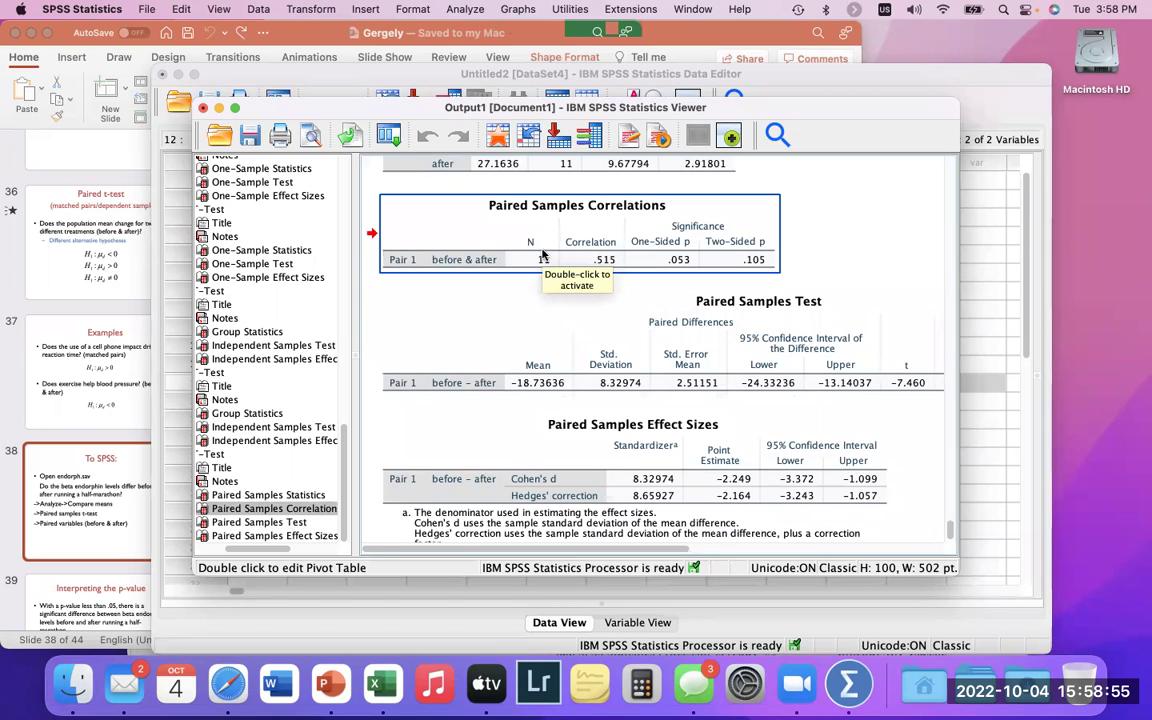
# - Look back through the earlier output at the scatterplot of completion time in hours against age, and return to the paired results
pyautogui.scroll(15, 541, 257)
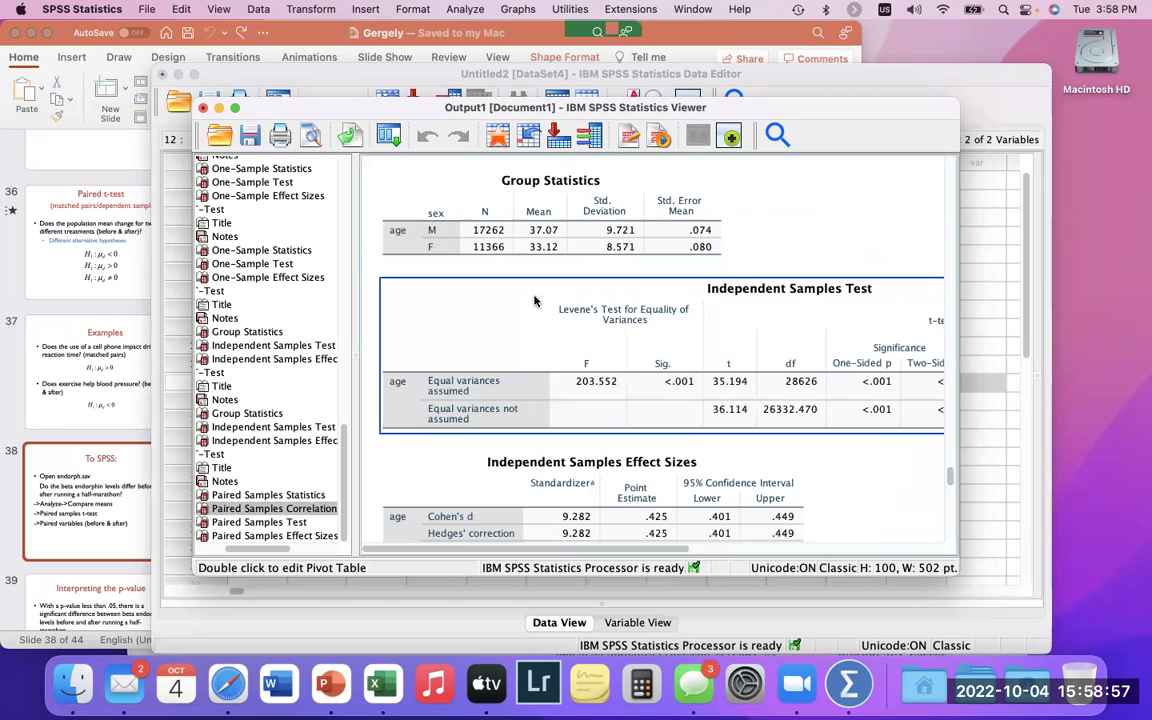
pyautogui.scroll(15, 535, 300)
pyautogui.scroll(-5, 502, 377)
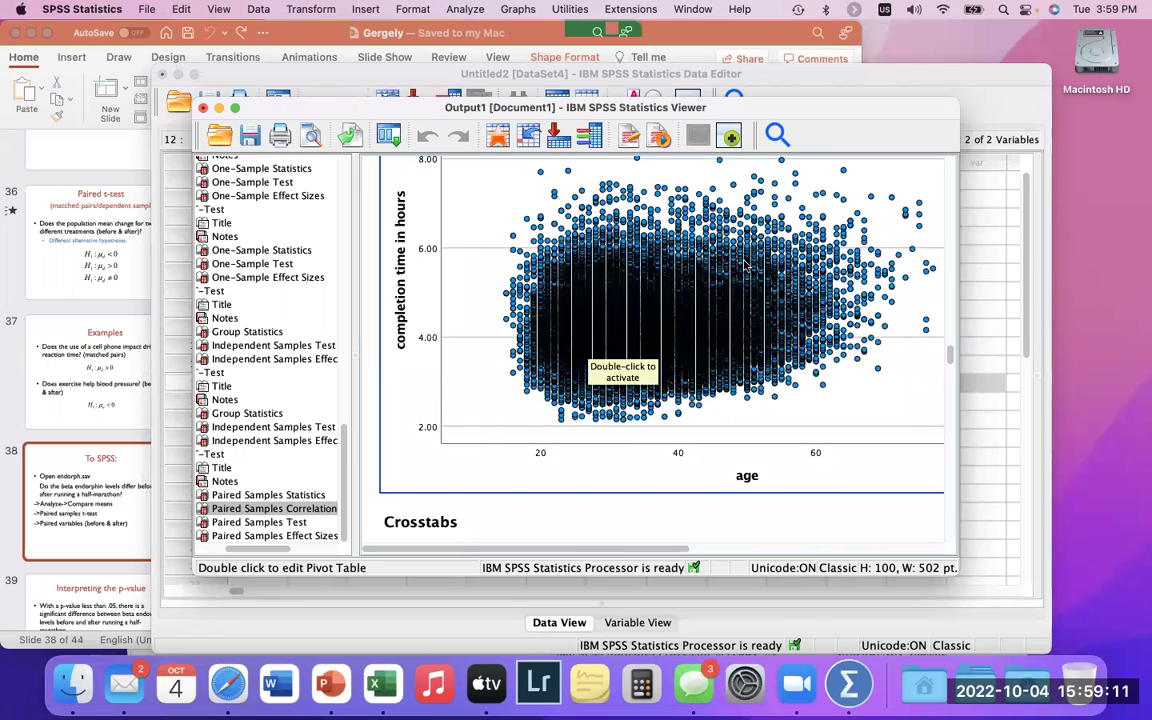
pyautogui.scroll(-20, 745, 265)
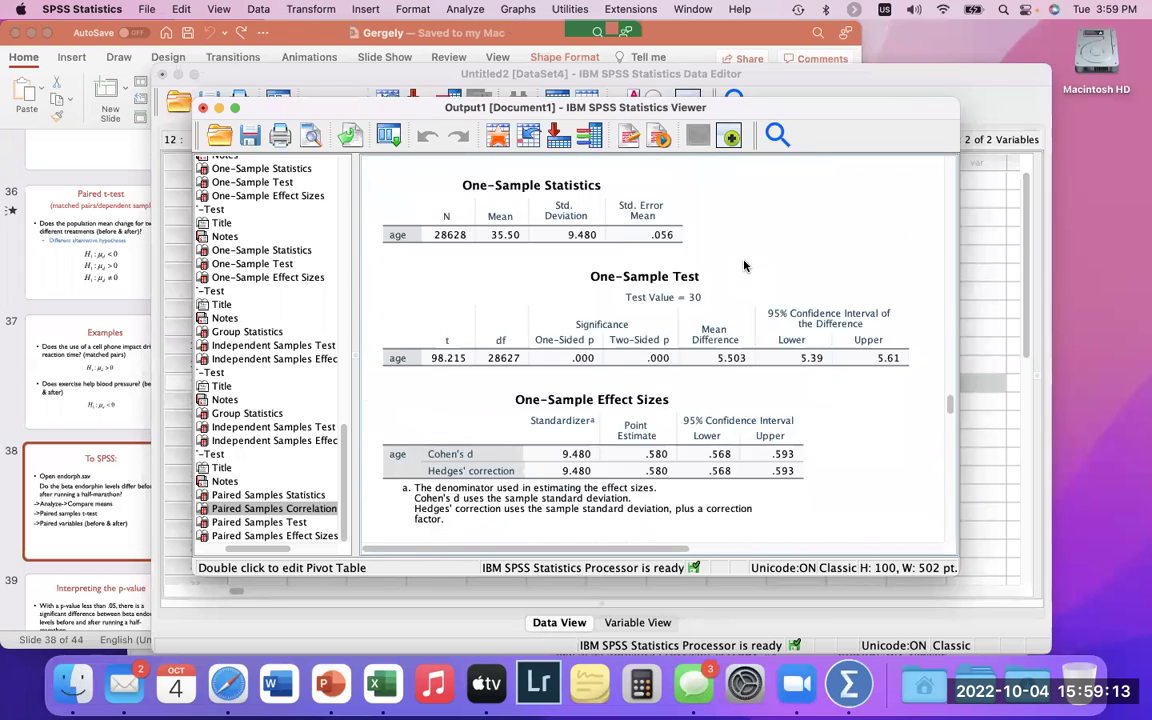
pyautogui.scroll(-10, 745, 265)
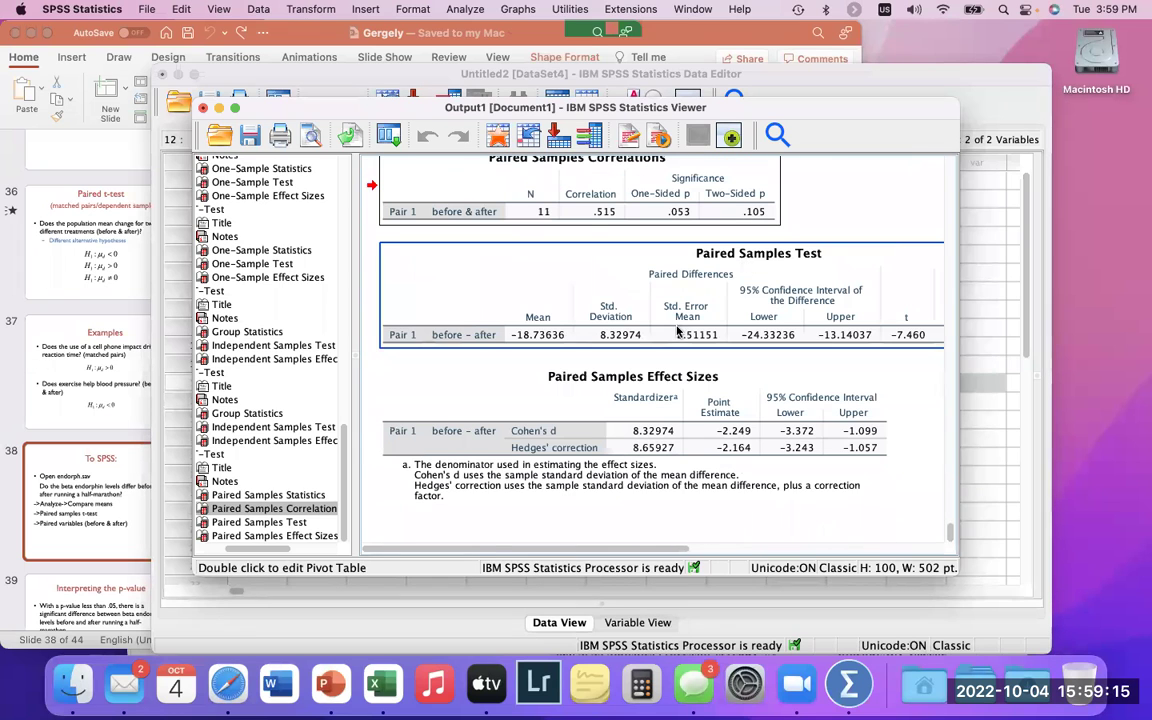
# - Examine the correlation and its significance in Paired Samples Correlations, and the one-sided and two-sided p columns of Paired Samples Test
pyautogui.scroll(1, 680, 237)
pyautogui.scroll(1, 590, 224)
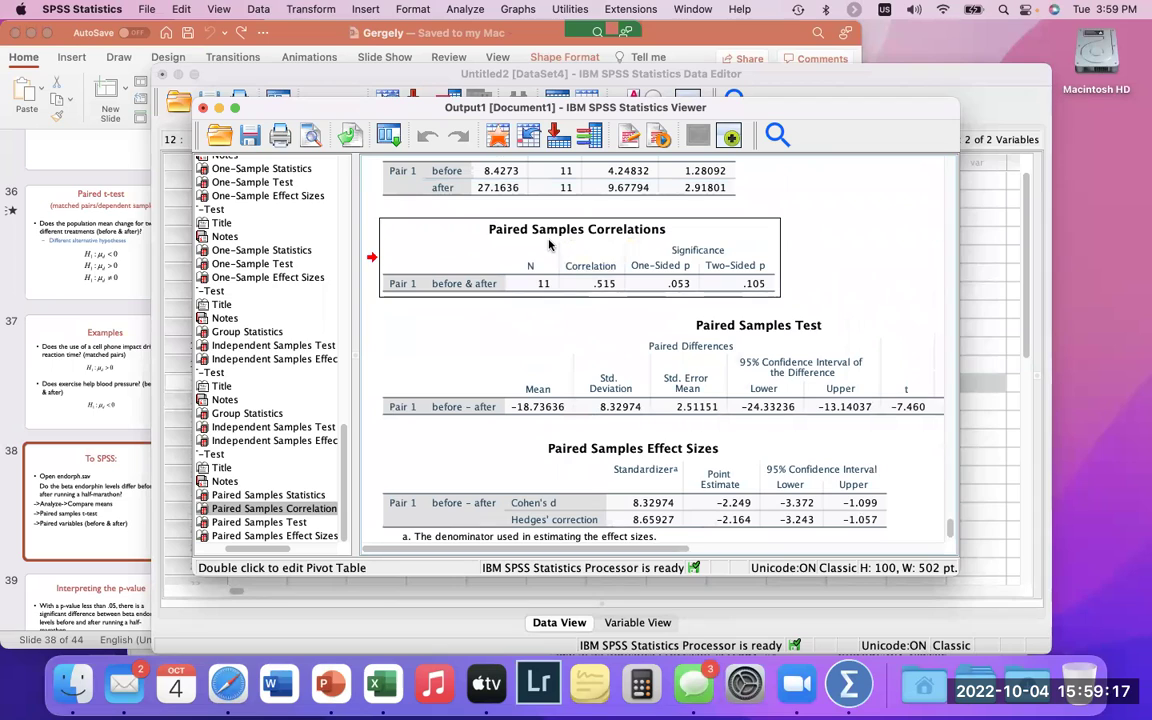
pyautogui.click(602, 292)
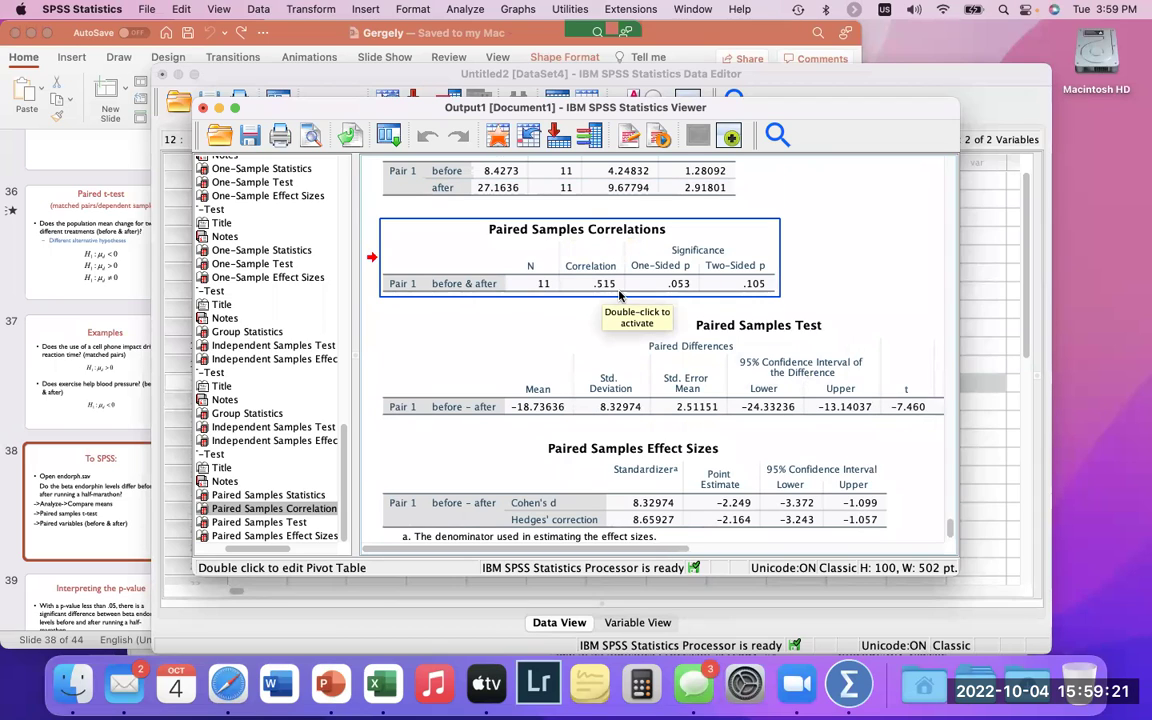
pyautogui.click(590, 325)
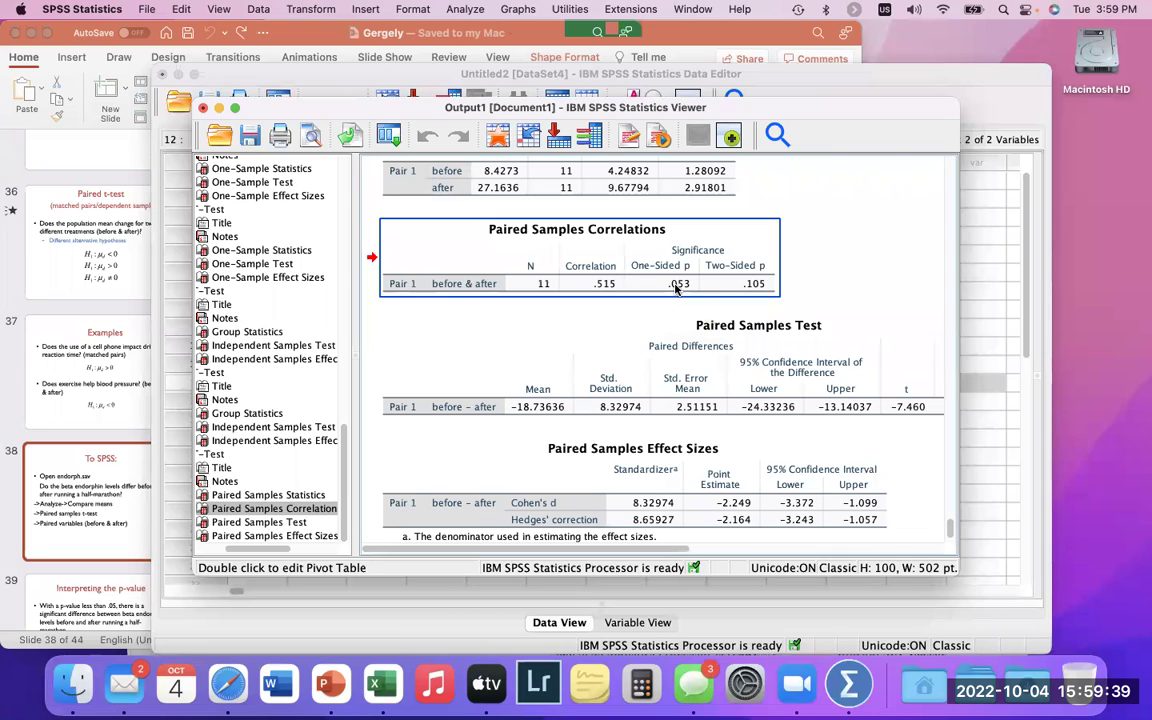
pyautogui.click(610, 372)
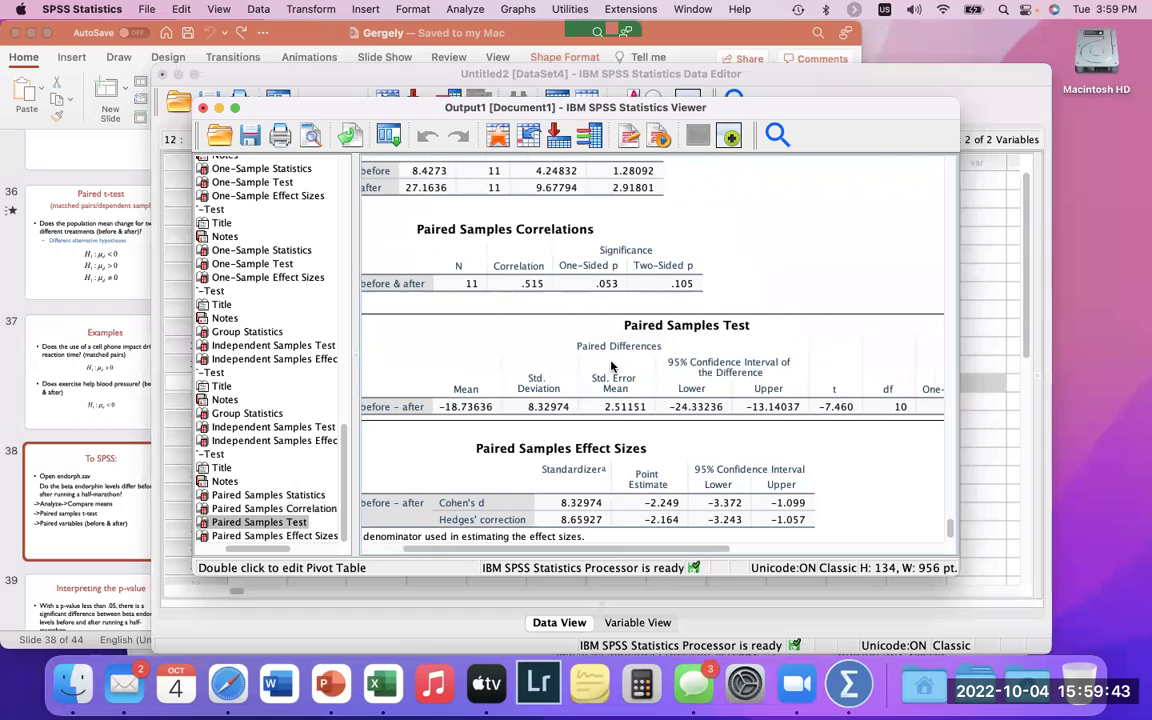
pyautogui.hscroll(5, 611, 367)
pyautogui.click(735, 425)
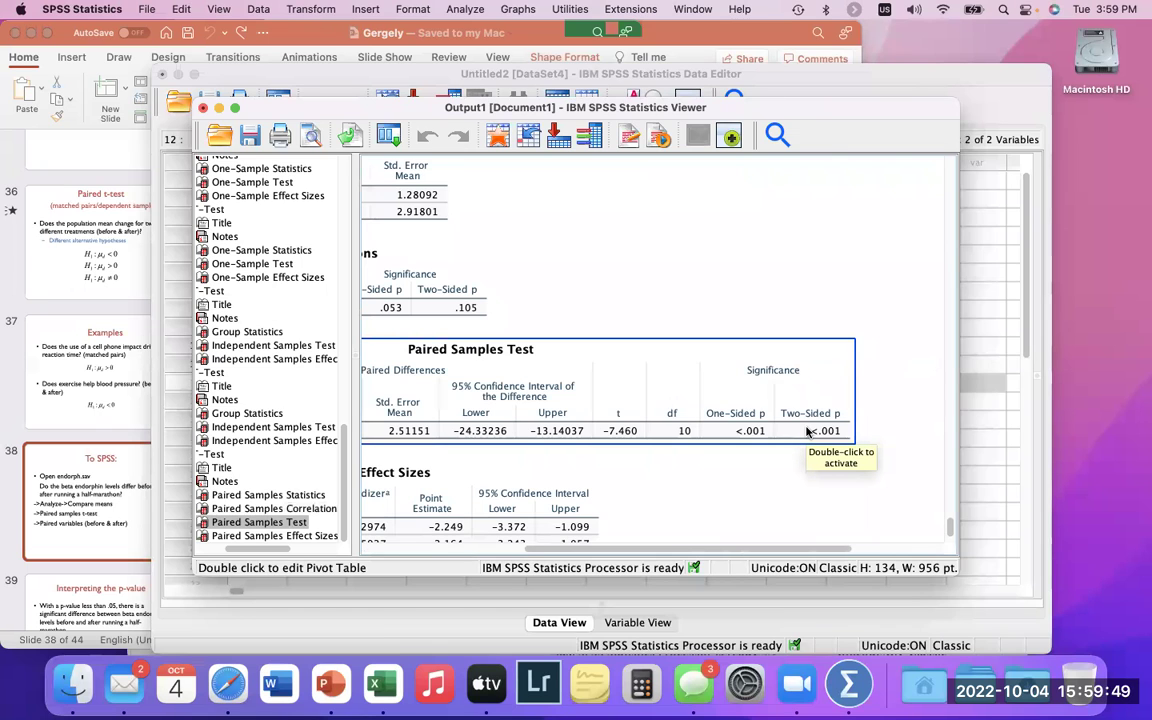
# - Review the confidence interval and t columns of Paired Samples Test, and the before and after means in Paired Samples Statistics
pyautogui.hscroll(-10, 807, 431)
pyautogui.scroll(2, 840, 420)
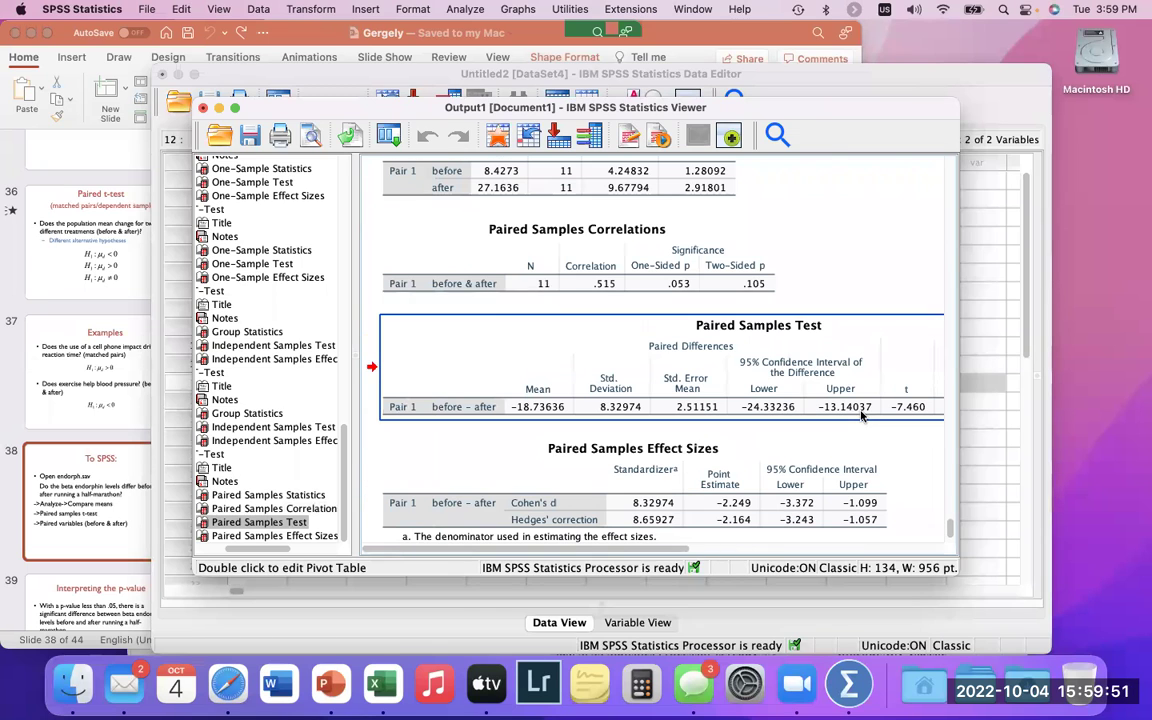
pyautogui.hscroll(1, 816, 395)
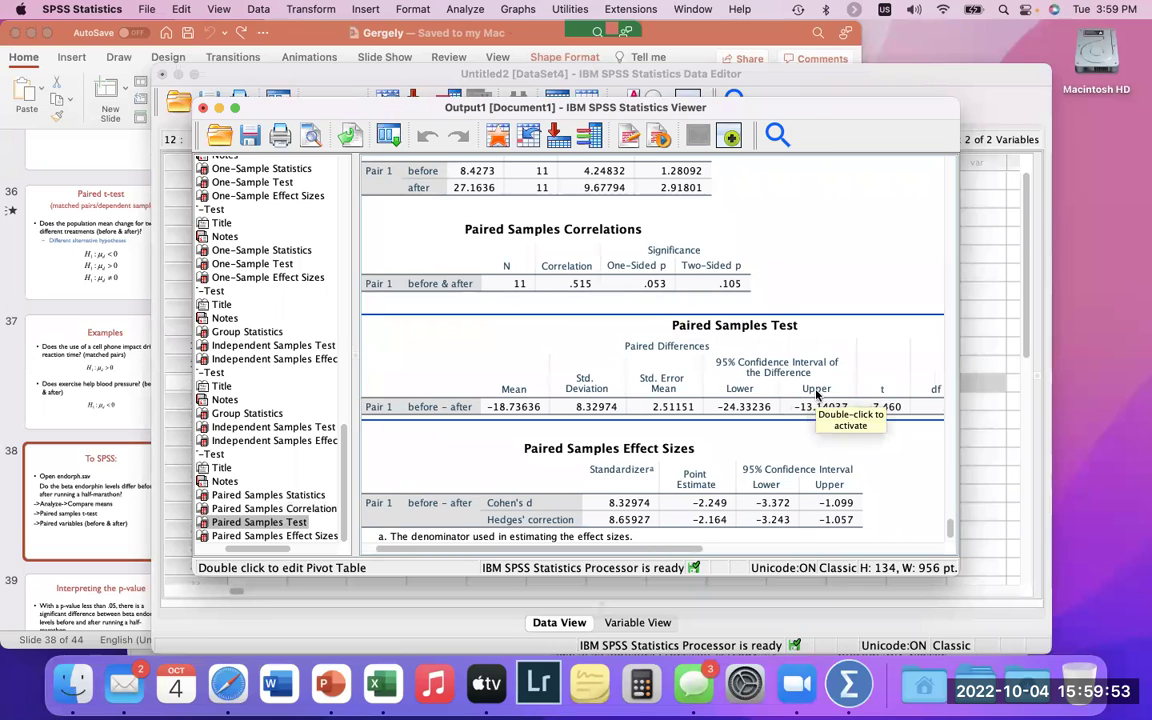
pyautogui.click(816, 395)
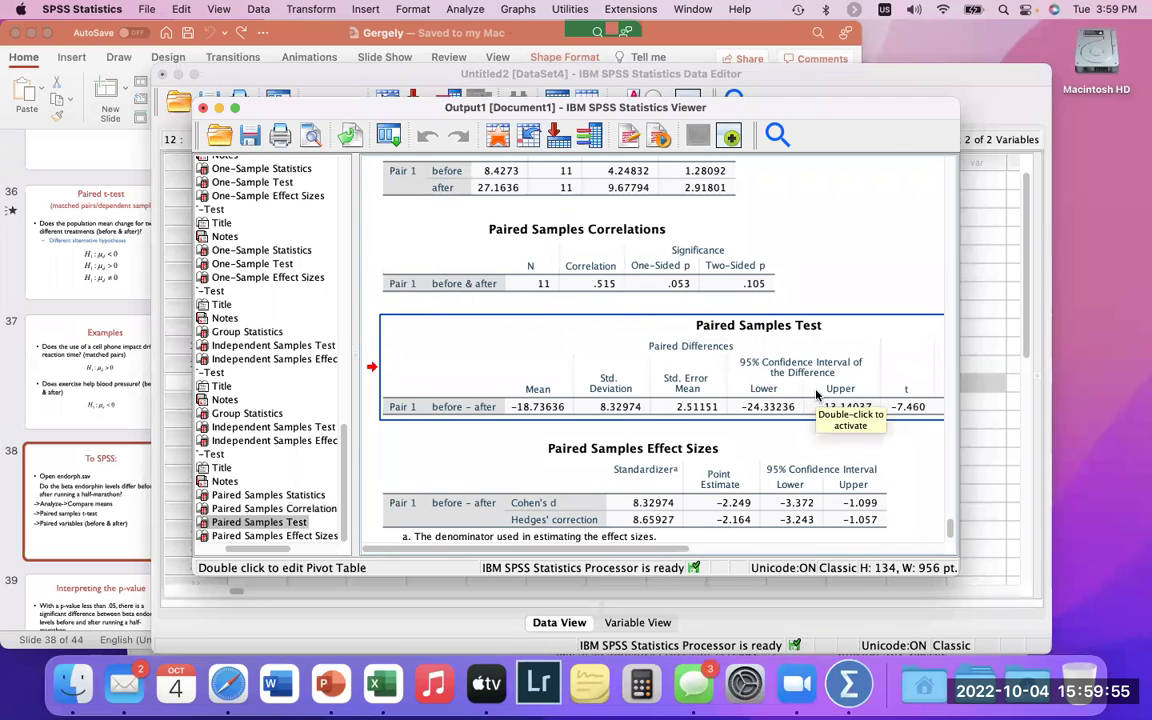
pyautogui.scroll(1, 816, 395)
pyautogui.hscroll(2, 816, 395)
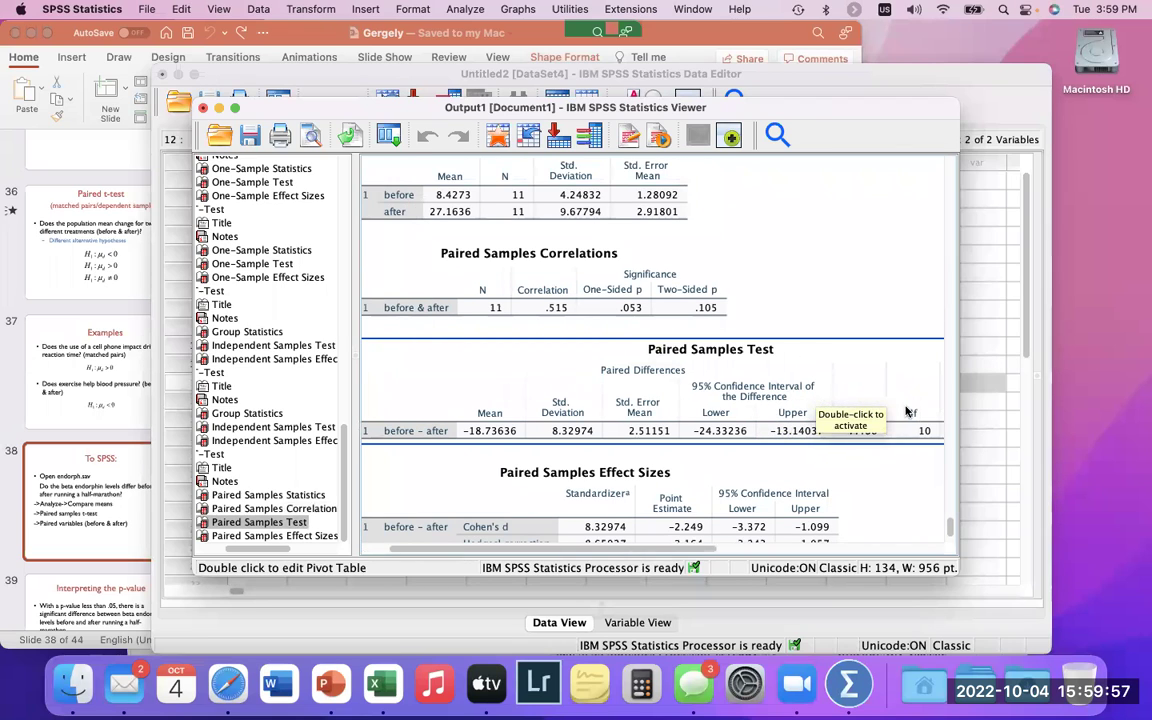
pyautogui.scroll(3, 906, 412)
pyautogui.hscroll(-2, 903, 412)
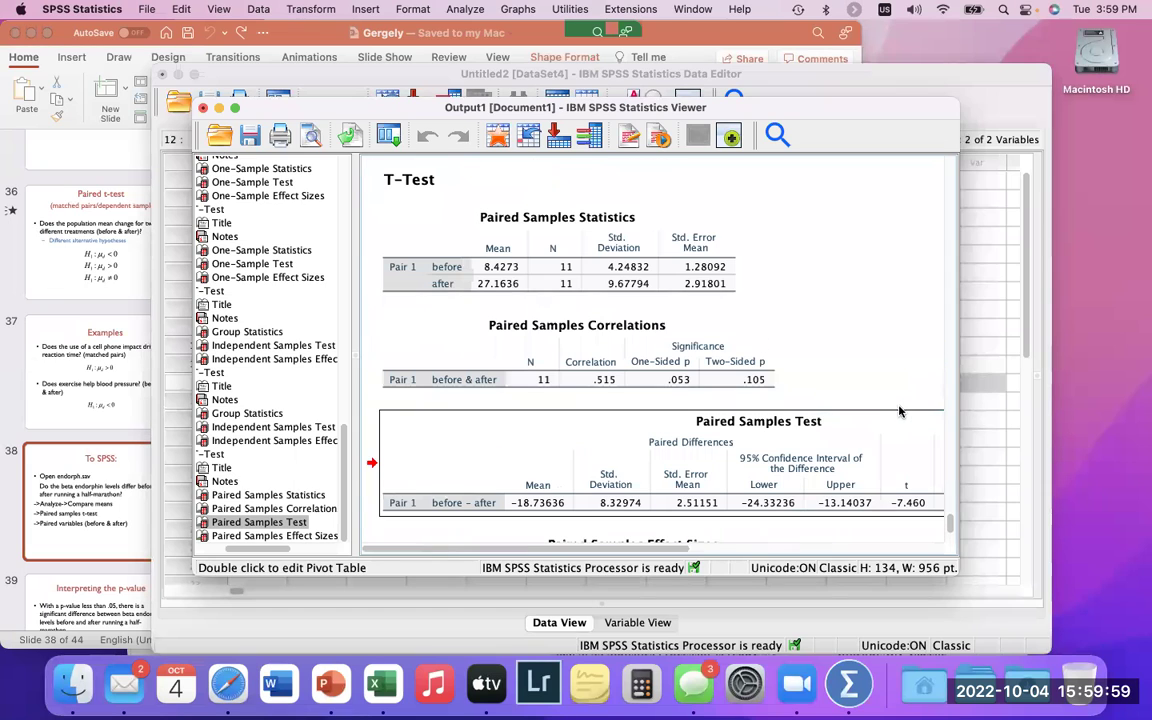
pyautogui.click(517, 284)
# - Switch to PowerPoint and go from slide 38 to slide 39, "Interpreting the p-value"
pyautogui.press('super+Tab')
pyautogui.click(481, 305)
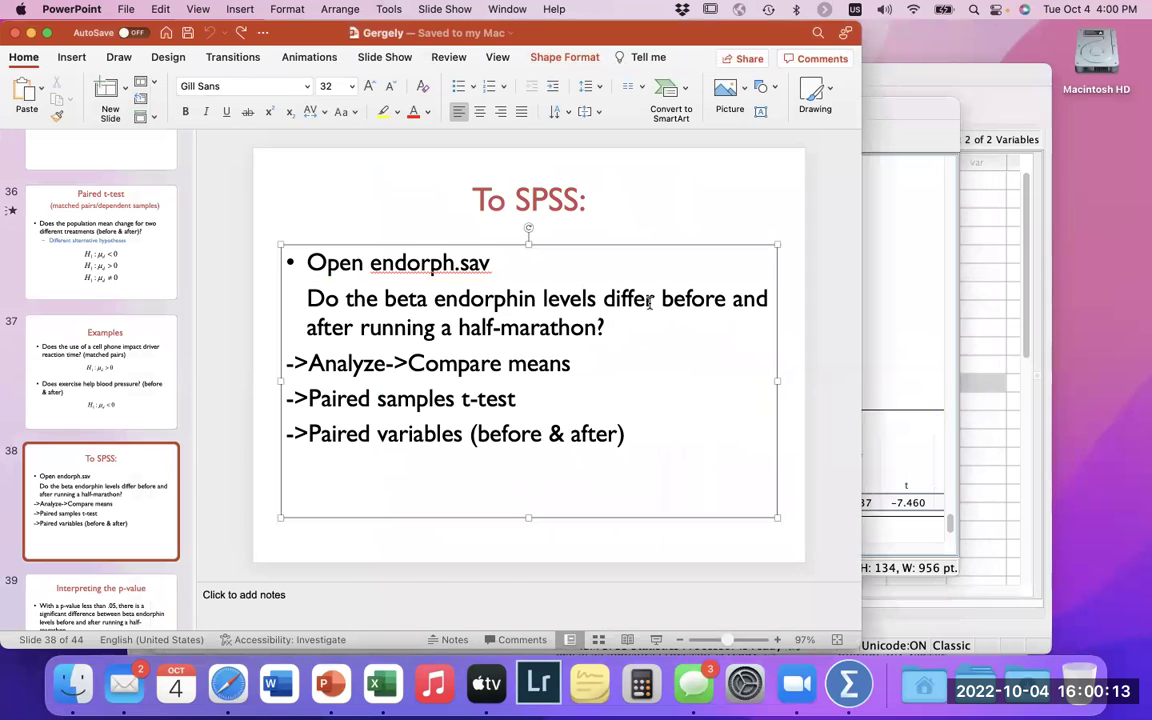
pyautogui.scroll(-3, 163, 480)
pyautogui.scroll(-2, 163, 480)
pyautogui.click(163, 479)
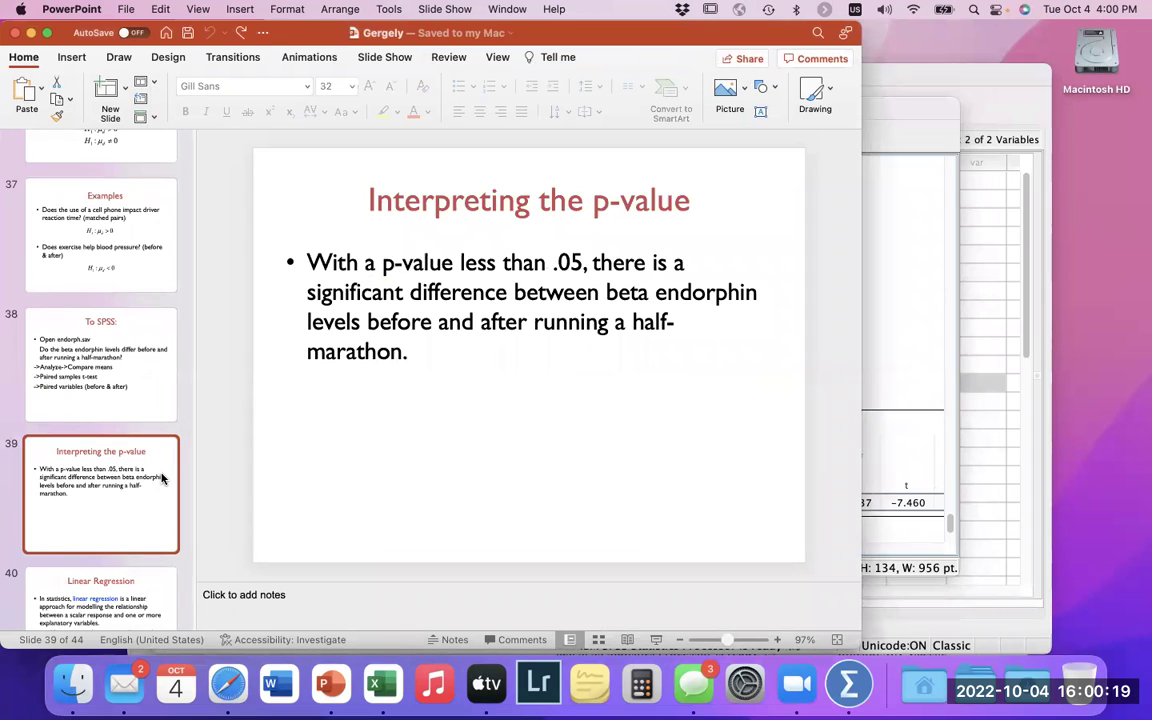
pyautogui.scroll(-3, 160, 488)
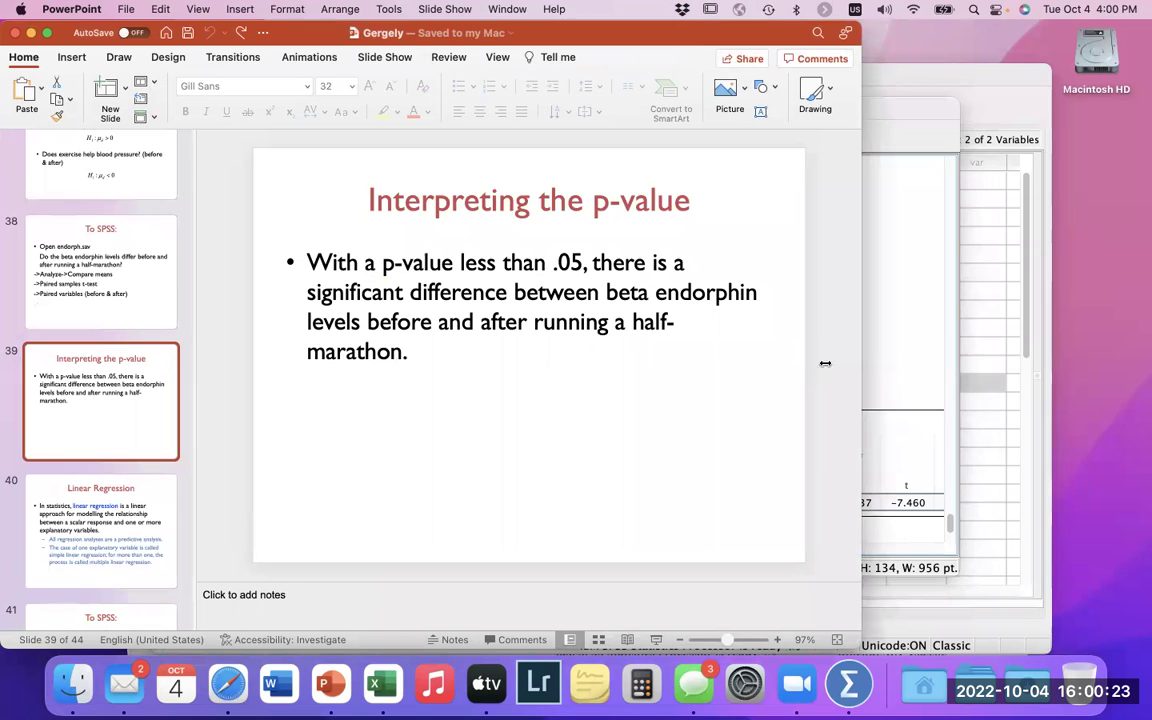
# - Switch back to SPSS and compare the Paired Samples Correlations and Paired Samples Test tables with the slide's p-value interpretation
pyautogui.press('super+Tab')
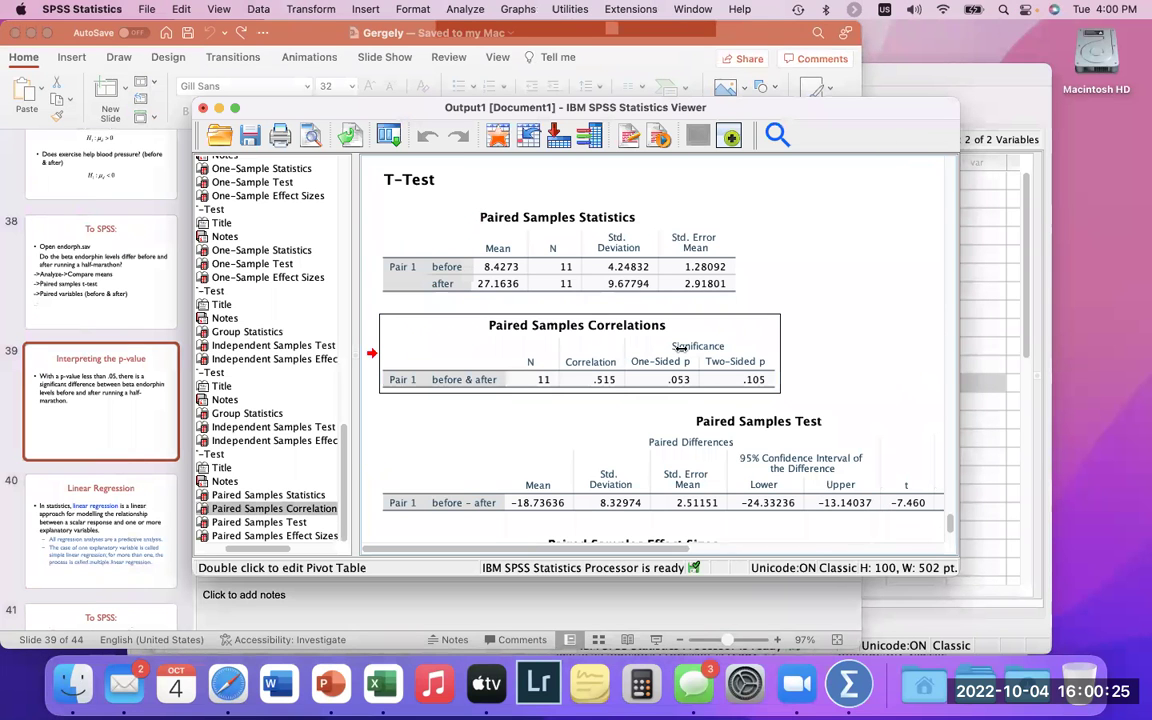
pyautogui.click(667, 343)
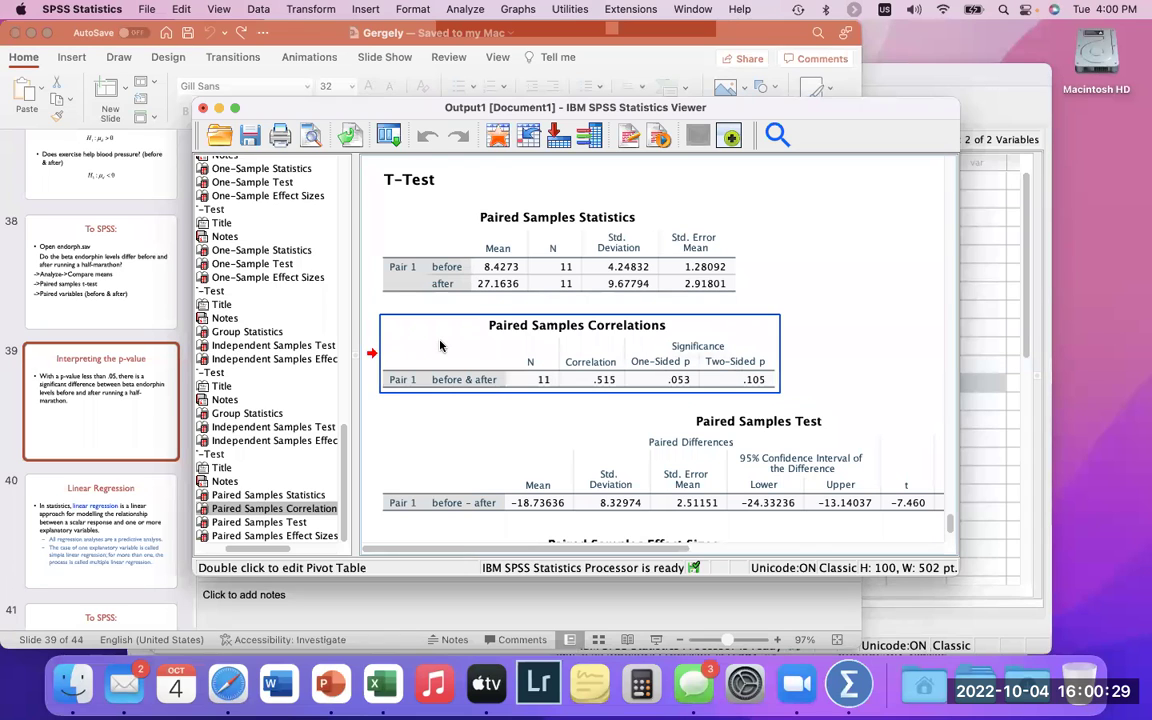
pyautogui.scroll(-5, 459, 323)
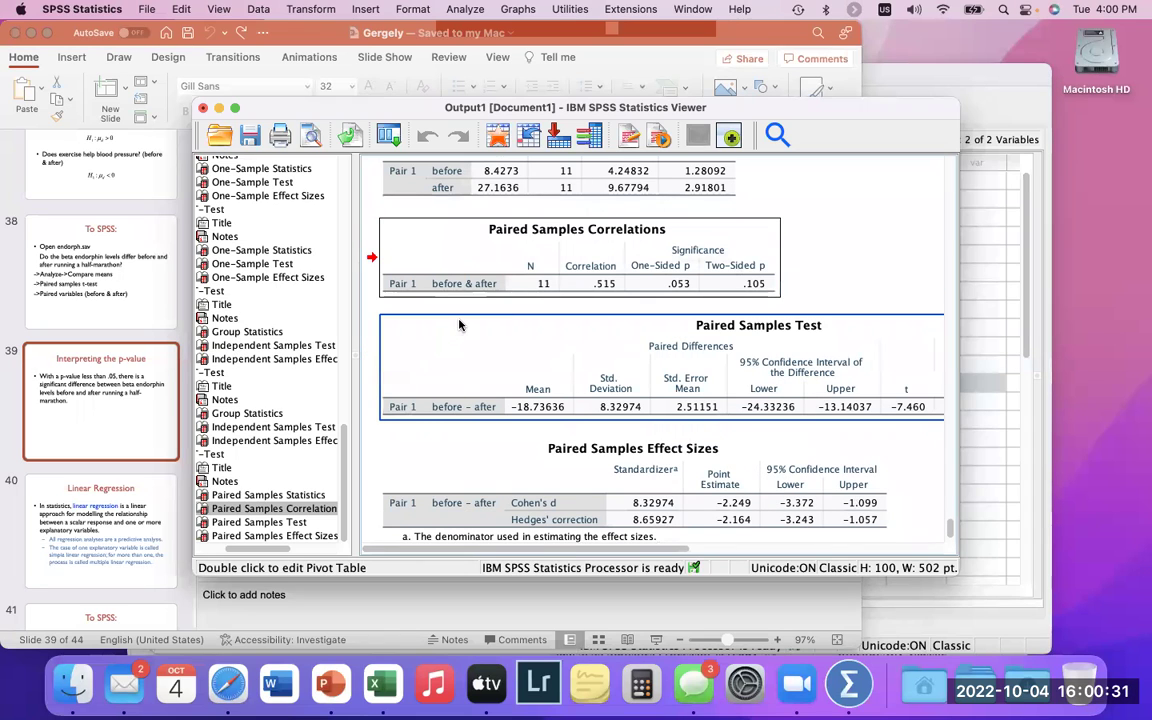
# - Return to PowerPoint, highlight the p-value interpretation on slide 39, and open slide 40 on Linear Regression
pyautogui.click(149, 379)
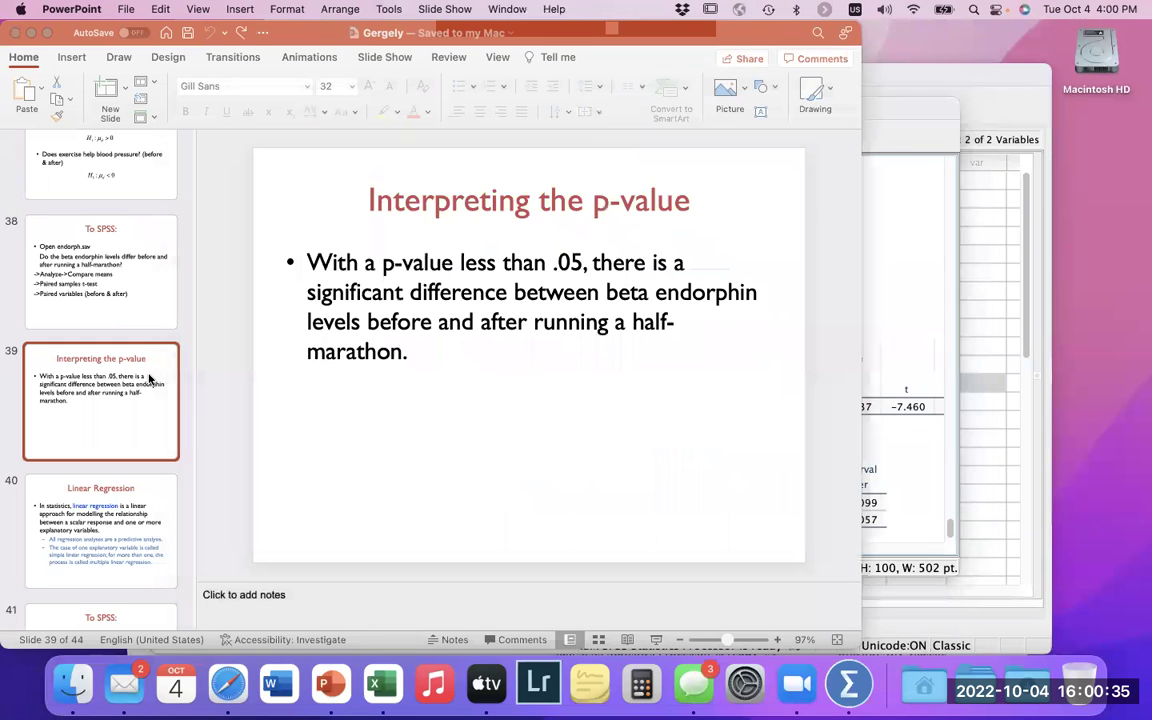
pyautogui.tripleClick(465, 319)
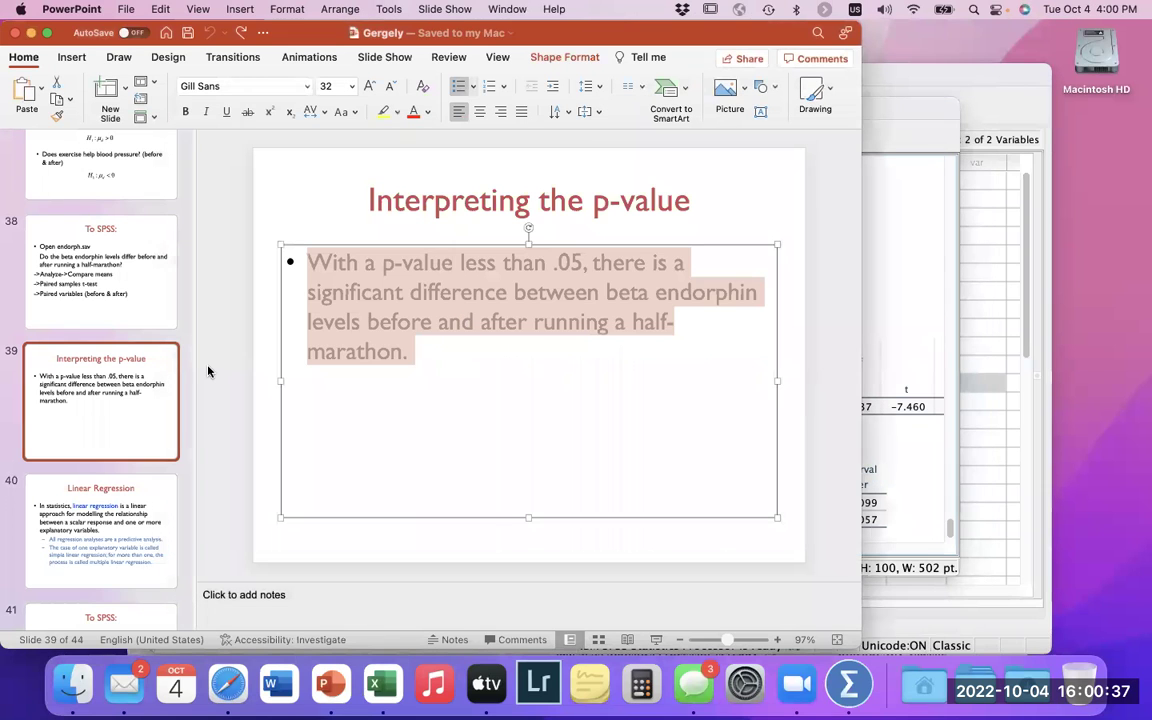
pyautogui.scroll(-3, 121, 375)
pyautogui.click(126, 435)
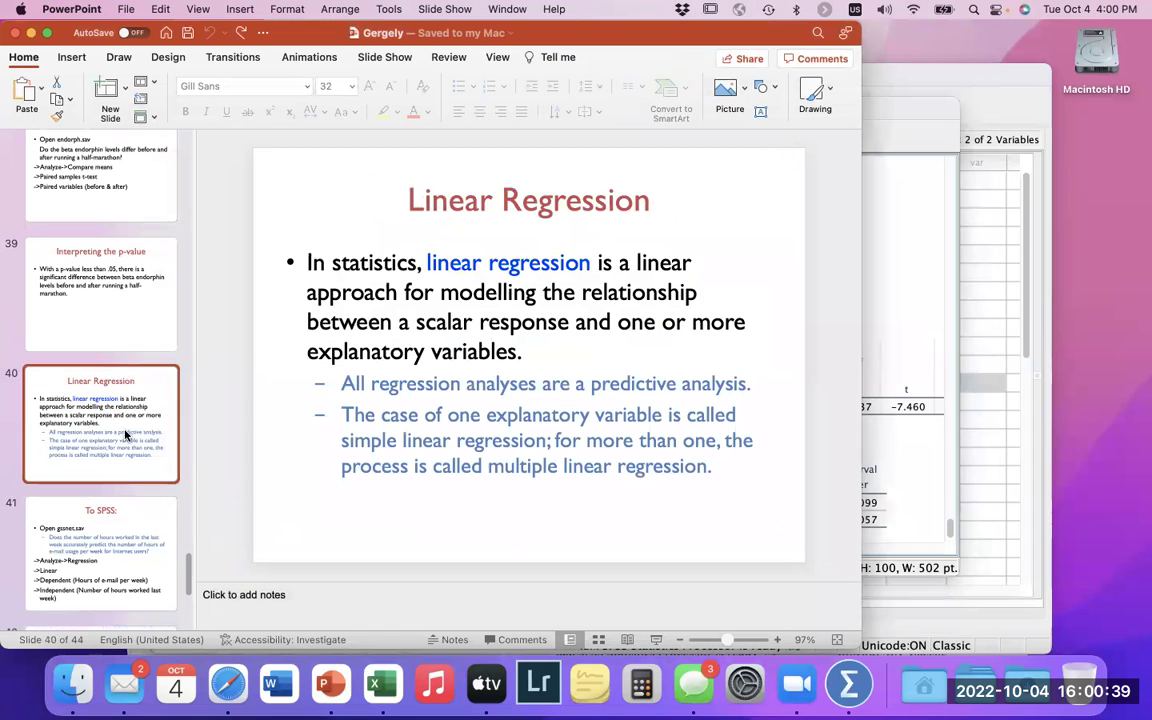
pyautogui.scroll(-4, 126, 435)
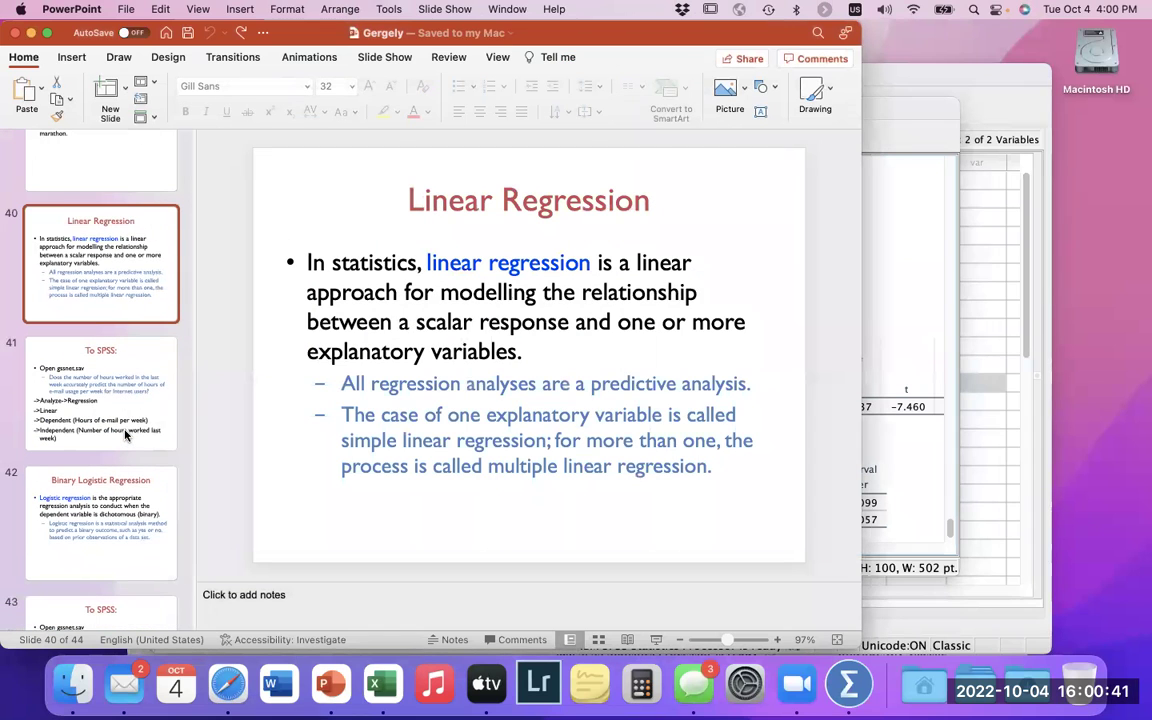
pyautogui.scroll(3, 126, 435)
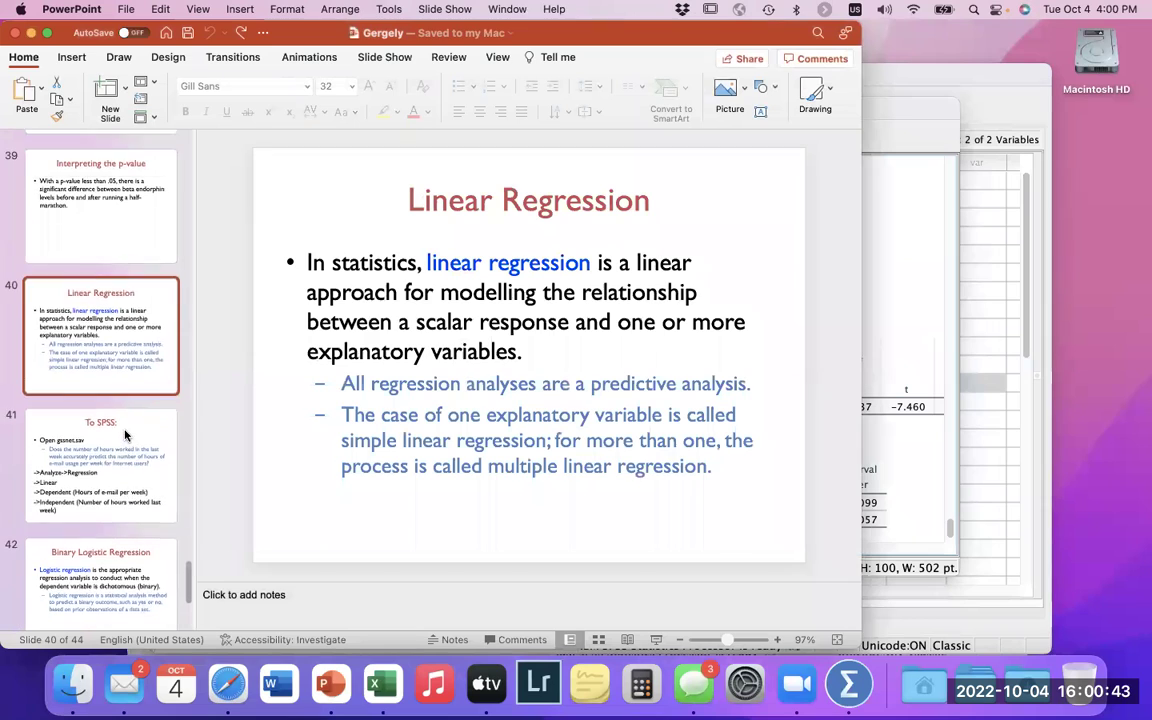
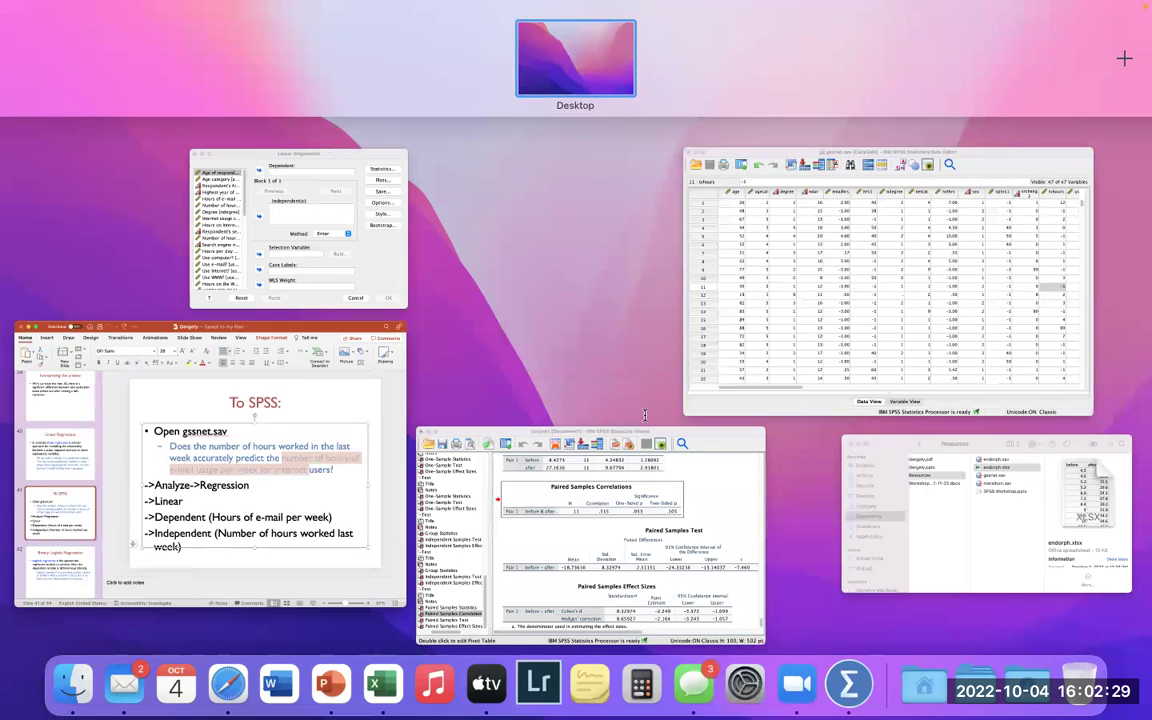
# - In the SPSS Linear Regression dialog, set hours of e-mail per week as the dependent and number of hours worked last week as the independent variable
pyautogui.click(400, 260)
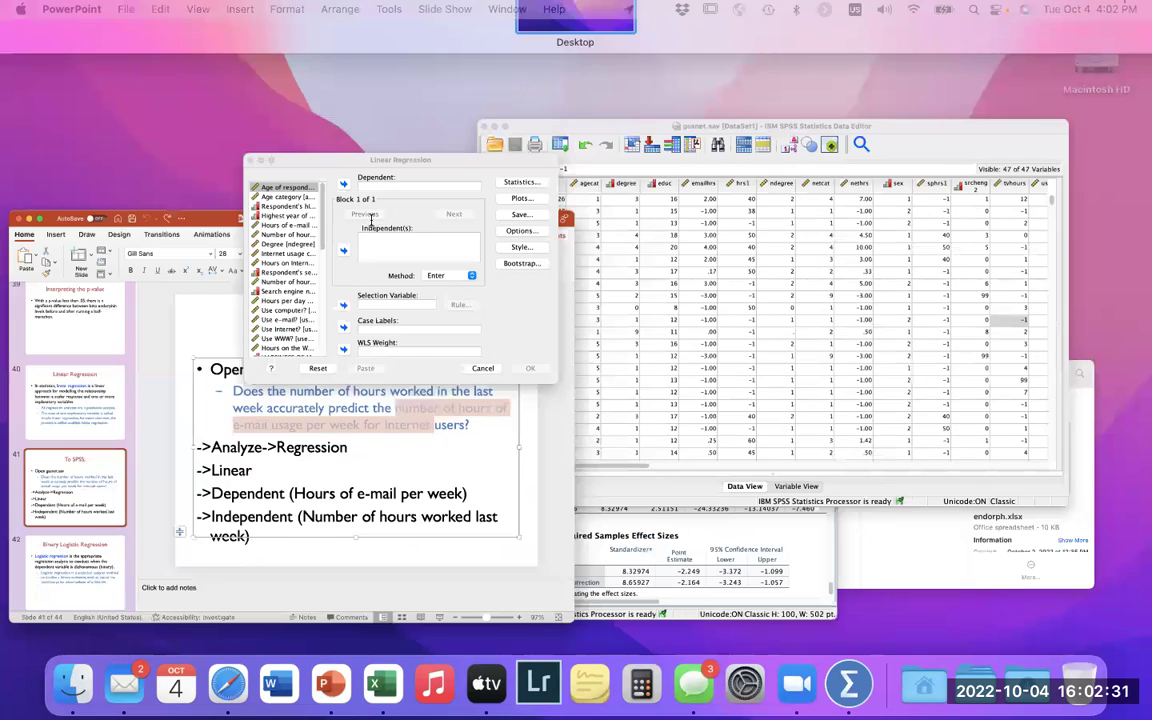
pyautogui.scroll(-1, 401, 263)
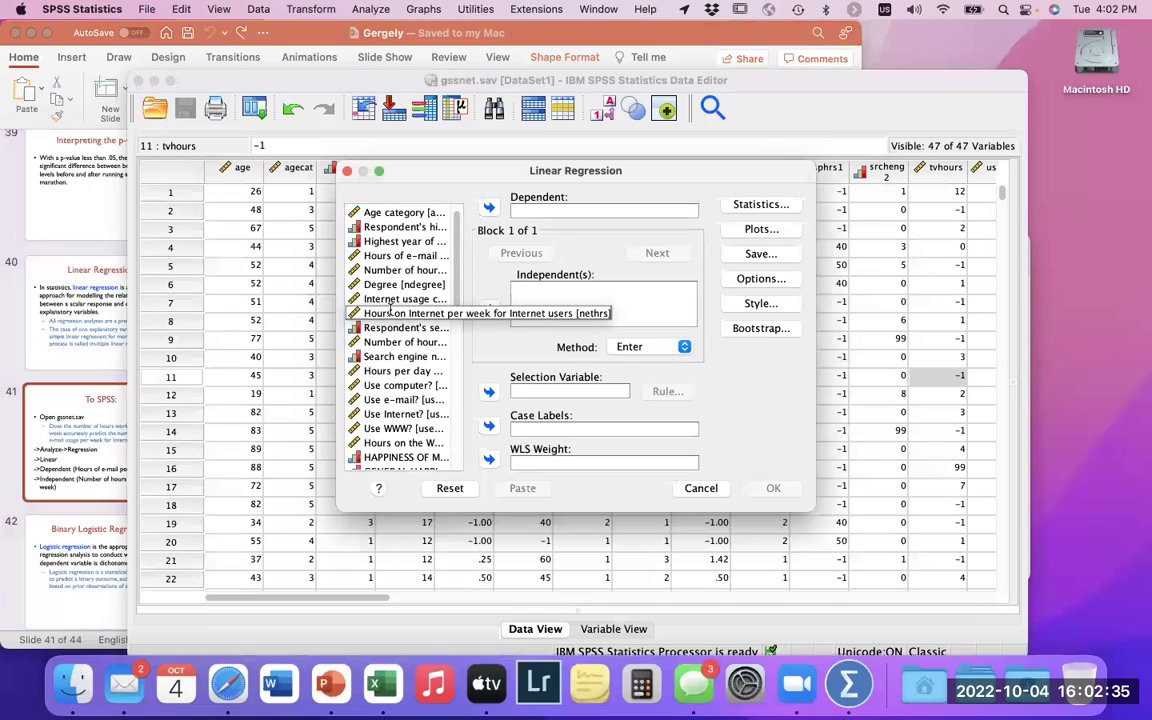
pyautogui.click(405, 313)
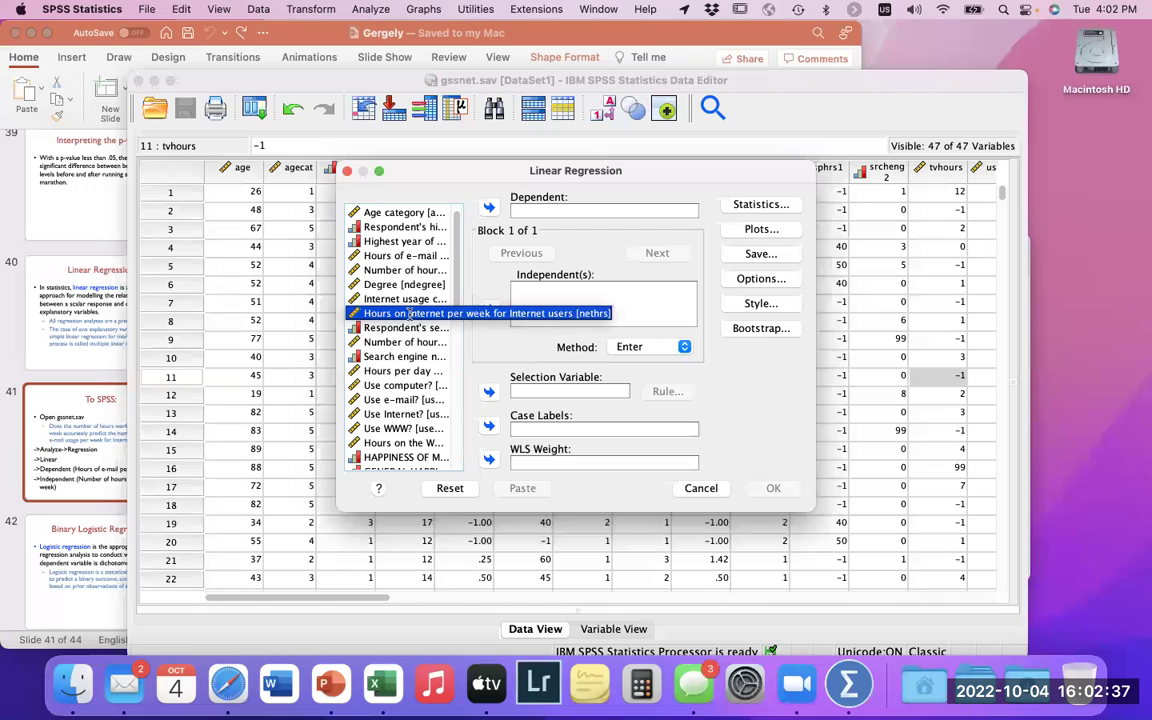
pyautogui.click(420, 255)
pyautogui.click(489, 207)
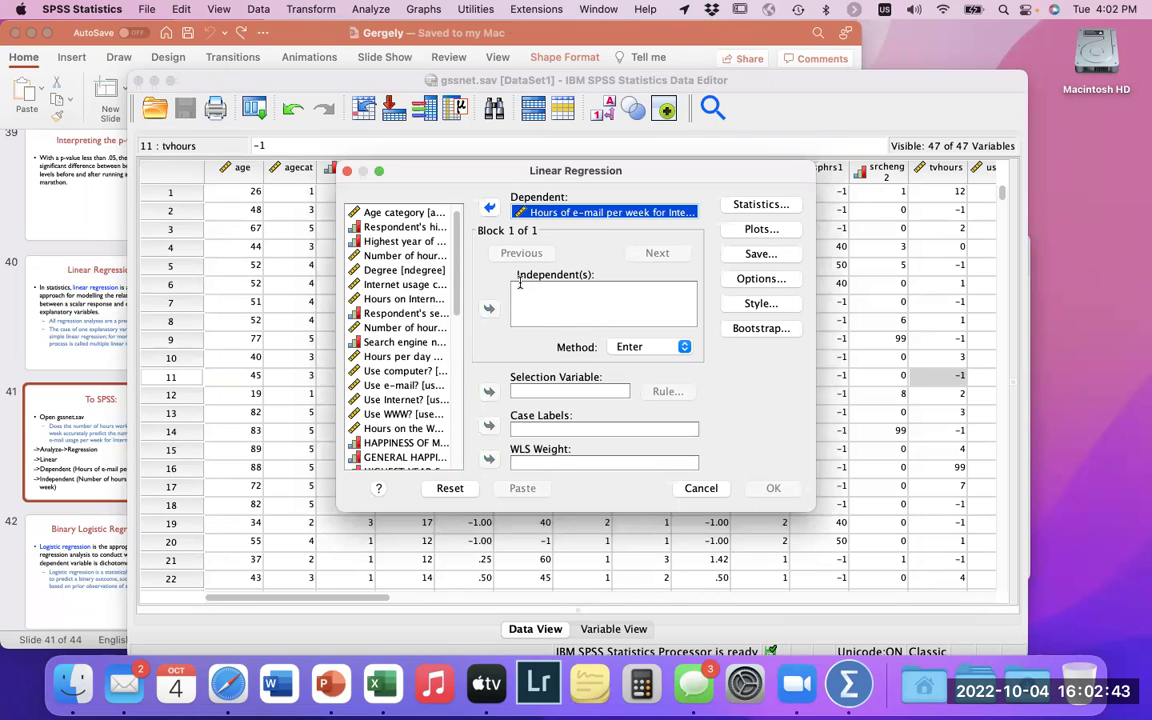
pyautogui.click(412, 255)
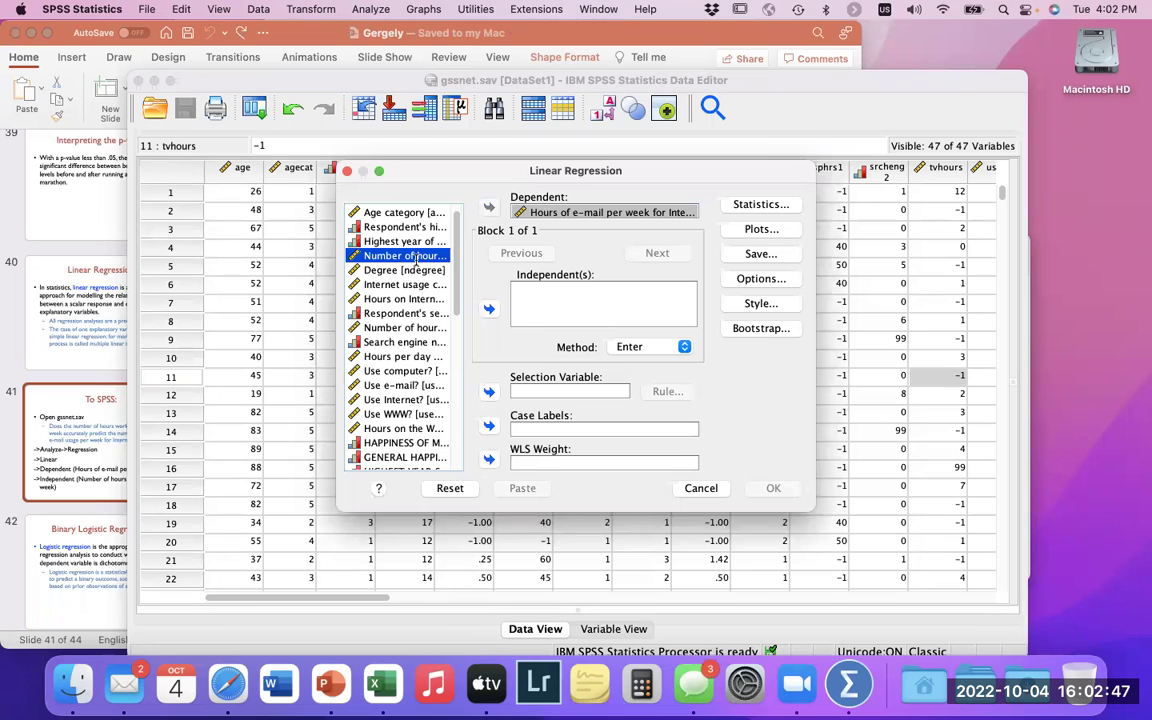
pyautogui.click(489, 308)
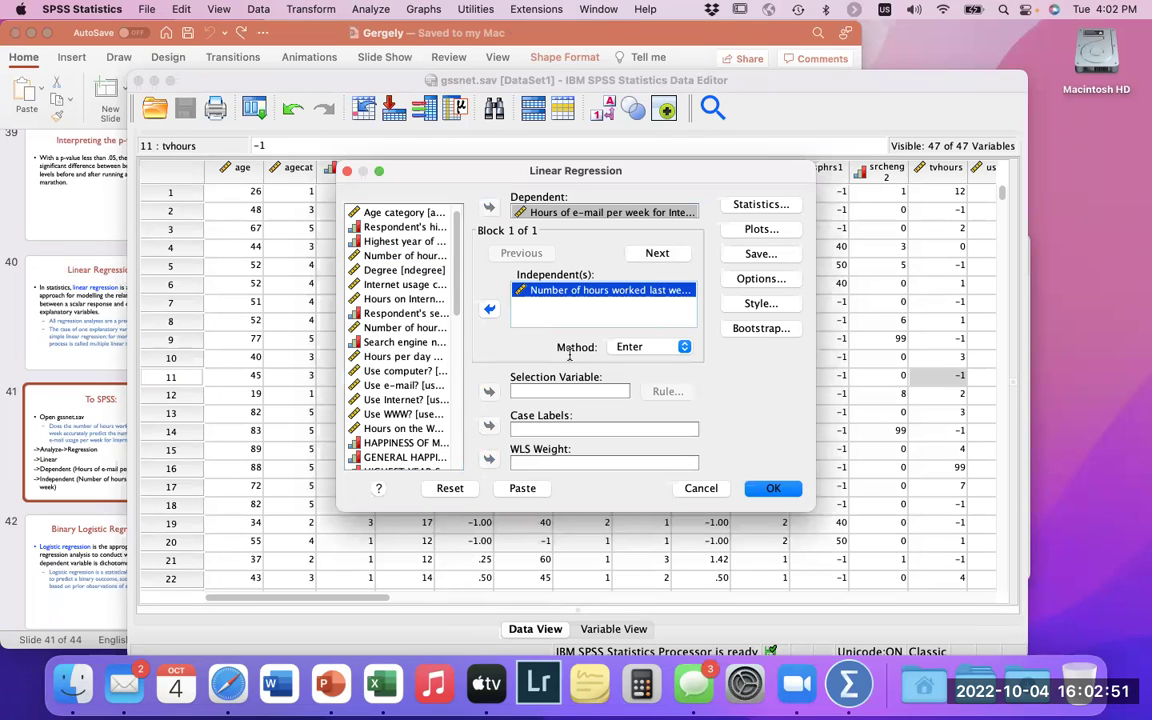
# - Enable the histogram of standardized residuals for the regression, and review its Statistics and Options settings without changing them
pyautogui.click(761, 204)
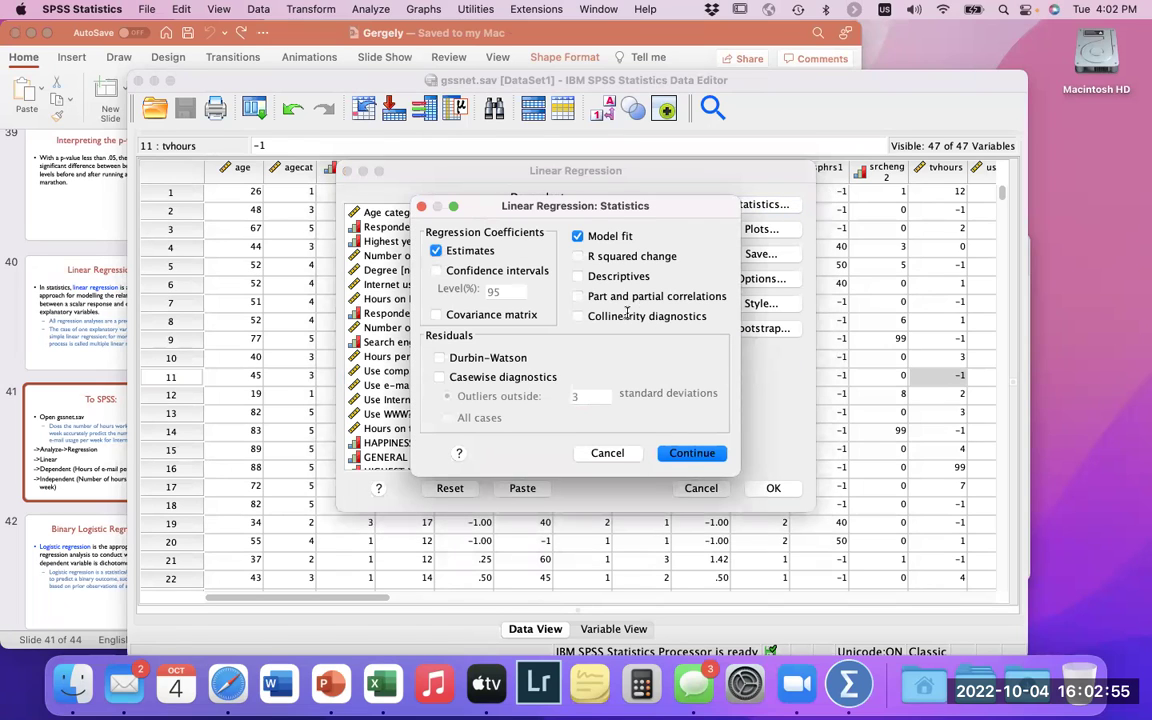
pyautogui.click(601, 453)
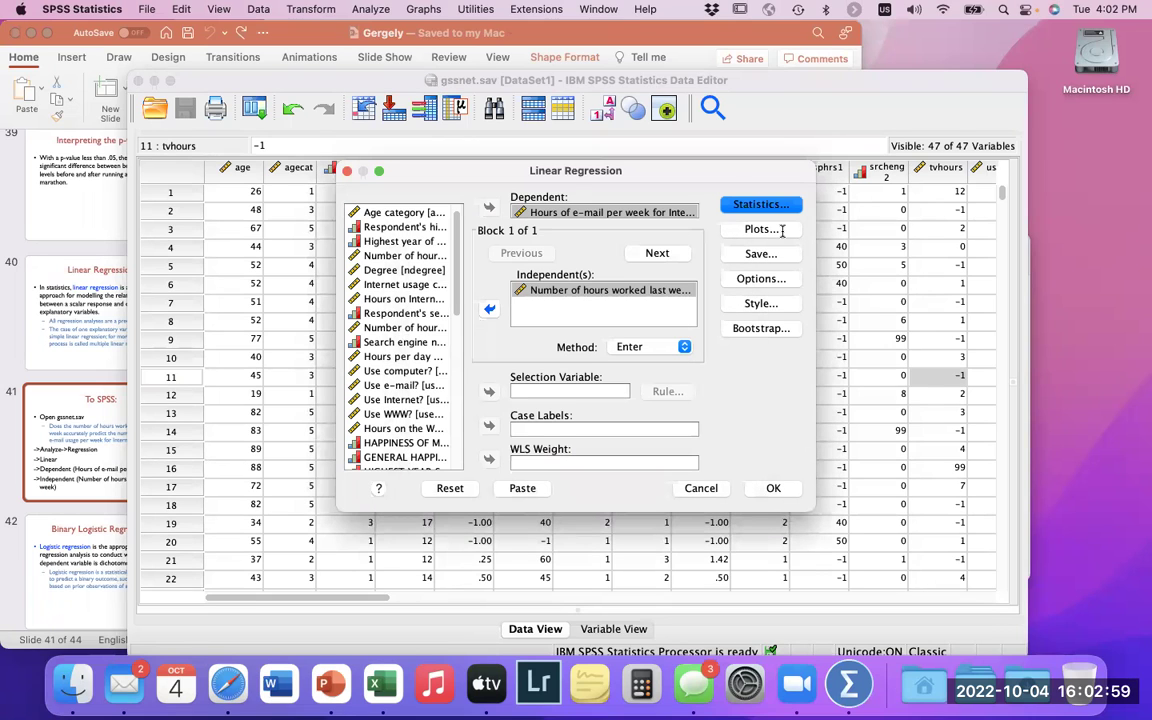
pyautogui.click(781, 230)
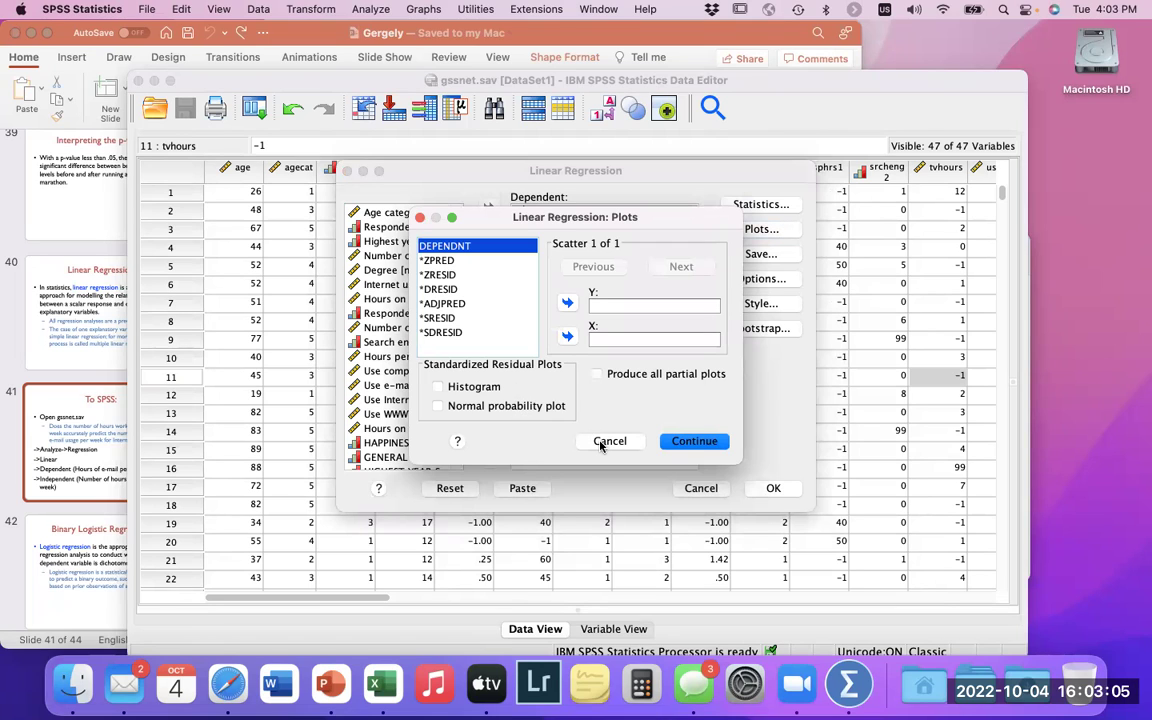
pyautogui.click(438, 386)
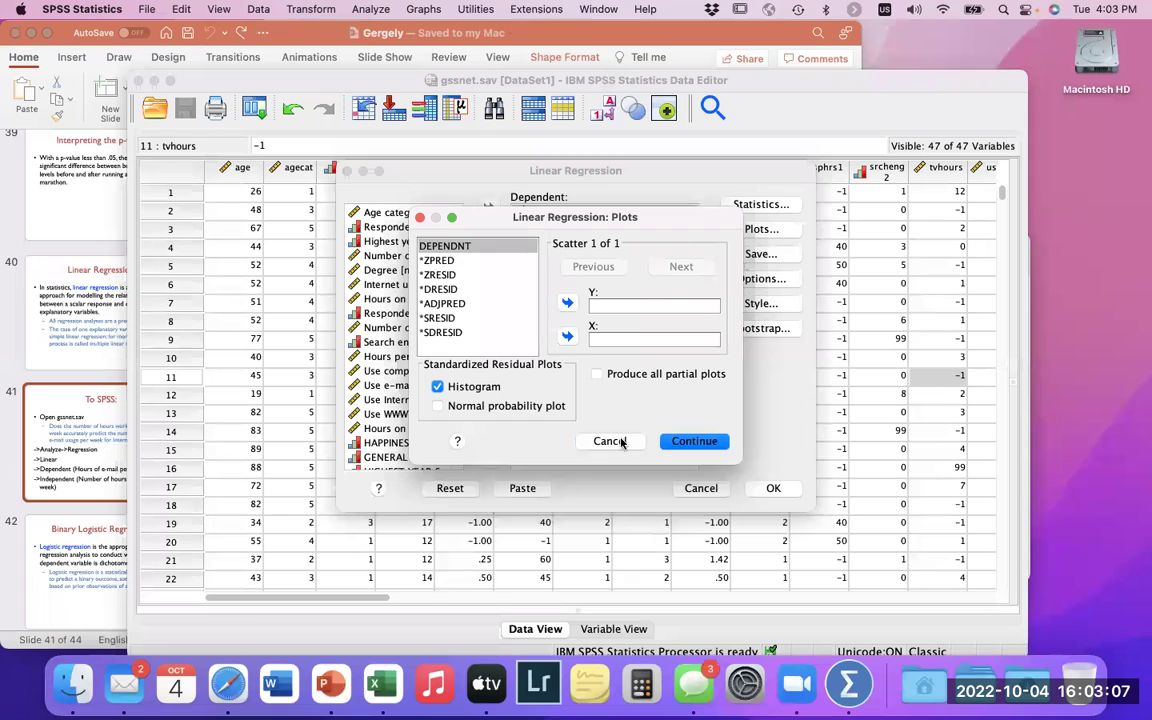
pyautogui.click(692, 441)
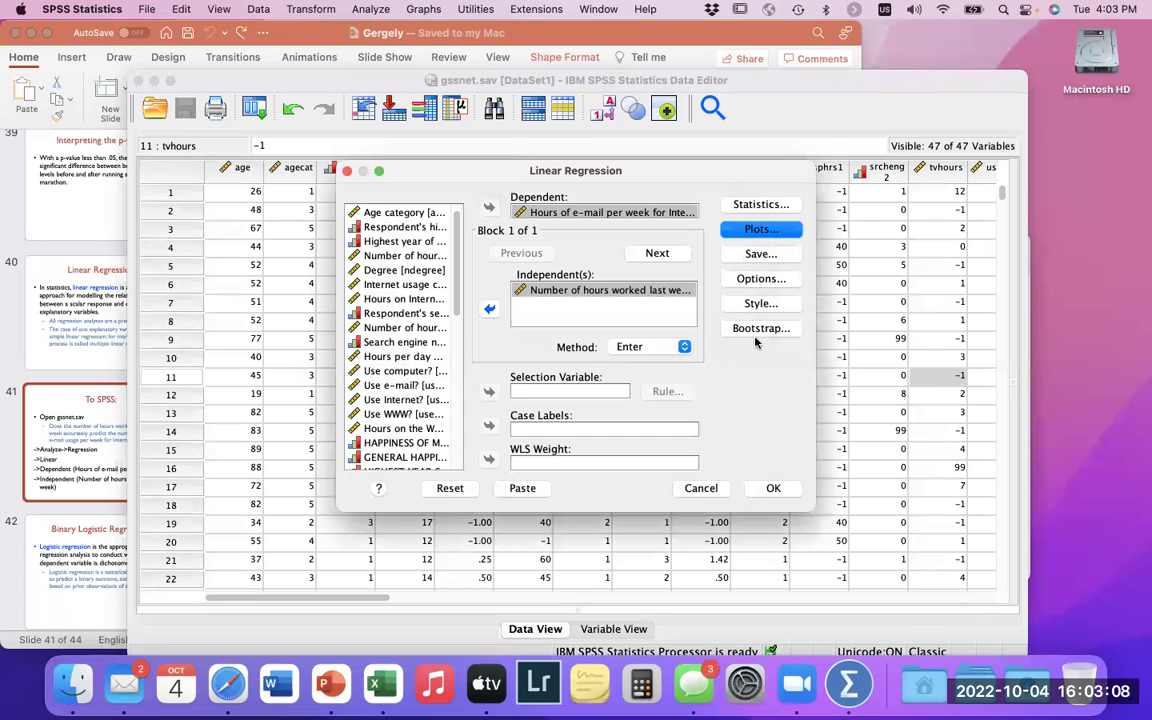
pyautogui.click(761, 279)
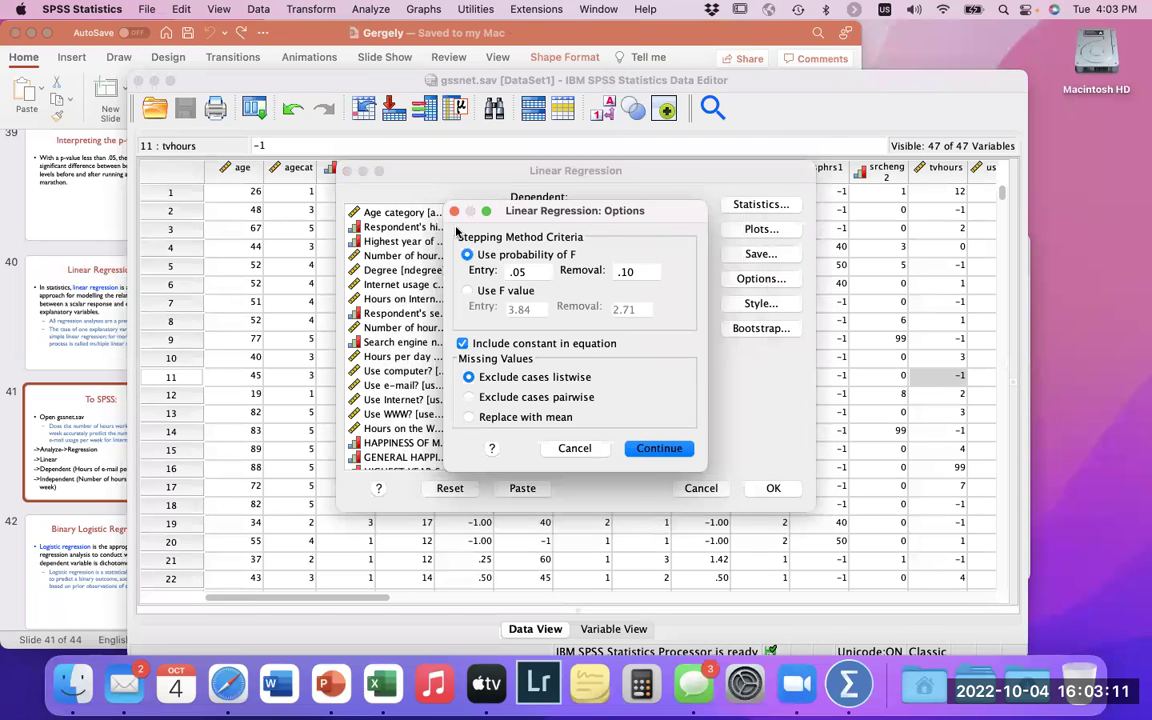
pyautogui.click(453, 211)
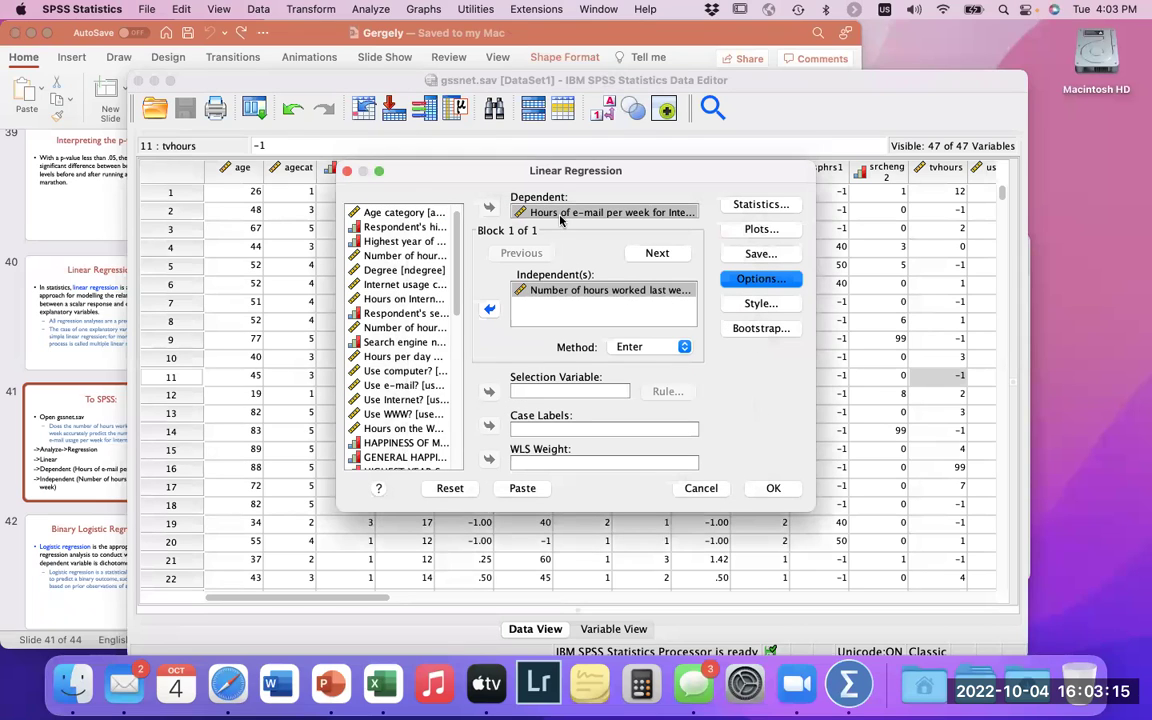
# - Check the chosen variables and run the linear regression of weekly e-mail hours on number of hours worked last week
pyautogui.click(580, 292)
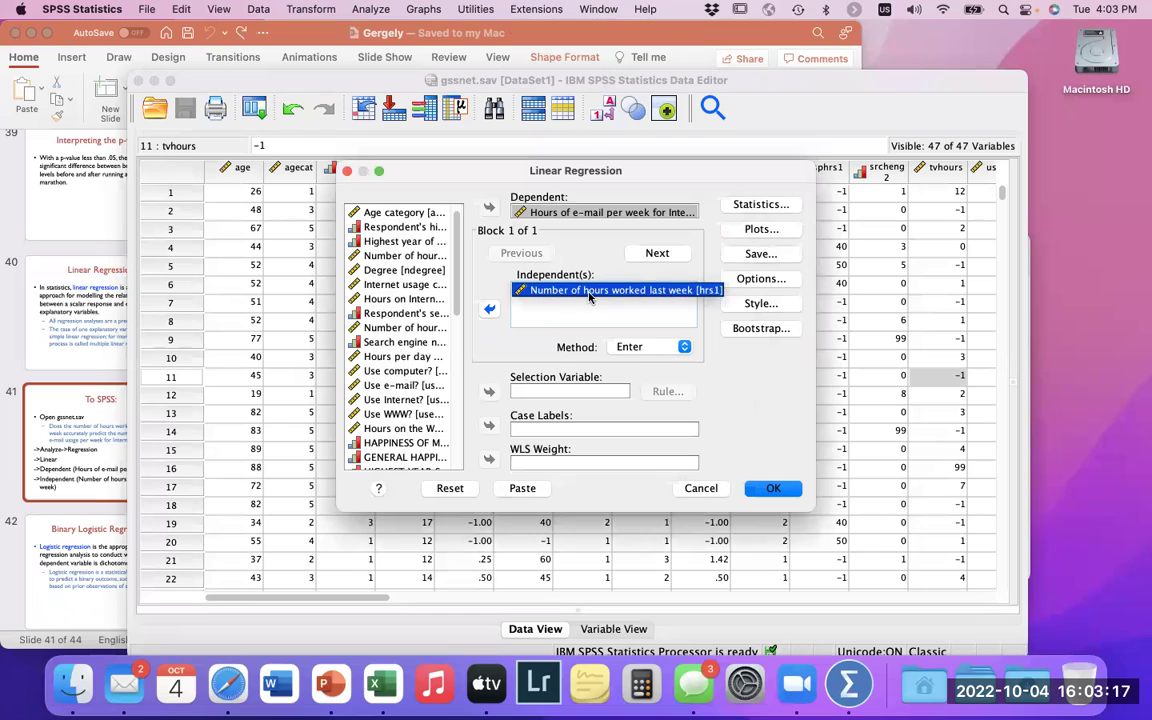
pyautogui.click(601, 213)
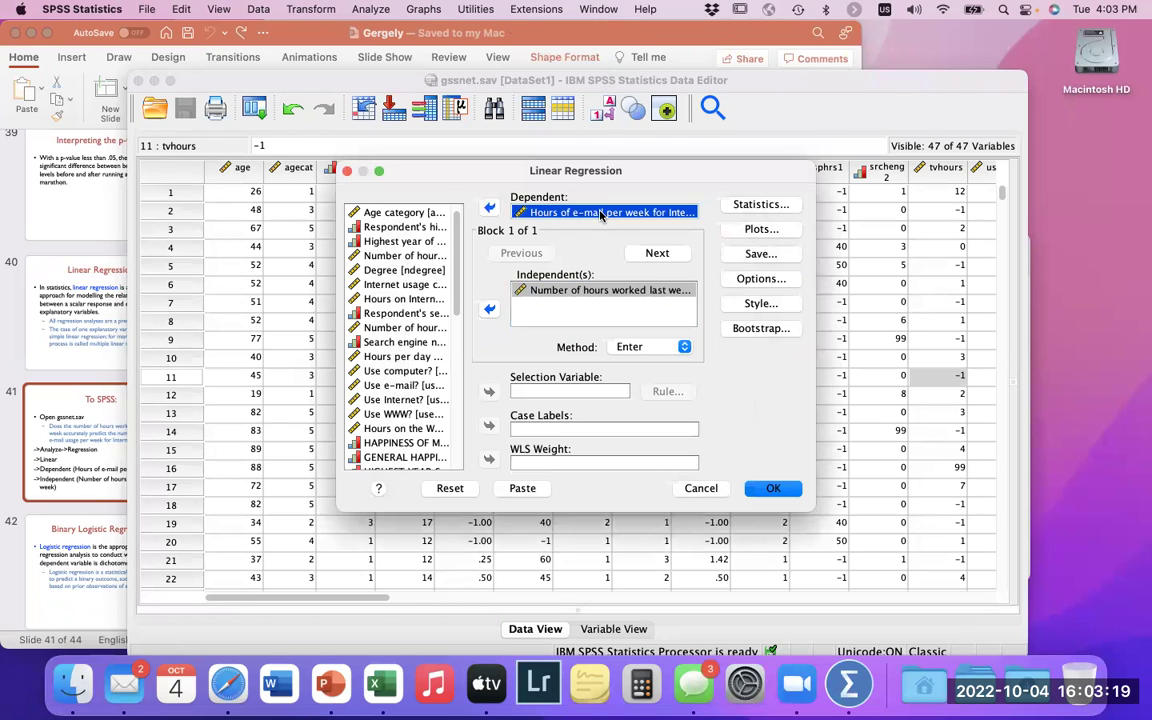
pyautogui.click(786, 489)
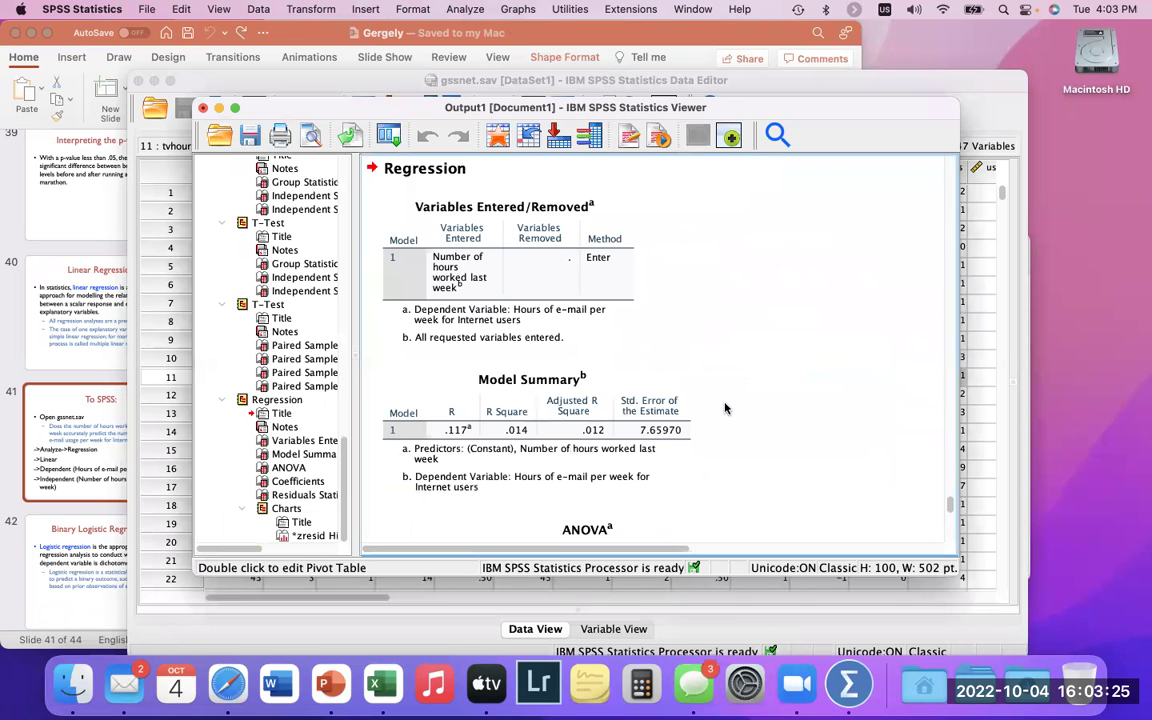
# - Review the new regression output from Variables Entered/Removed and Model Summary through ANOVA, Coefficients and Residuals Statistics
pyautogui.click(620, 272)
pyautogui.scroll(-3, 640, 285)
pyautogui.click(642, 288)
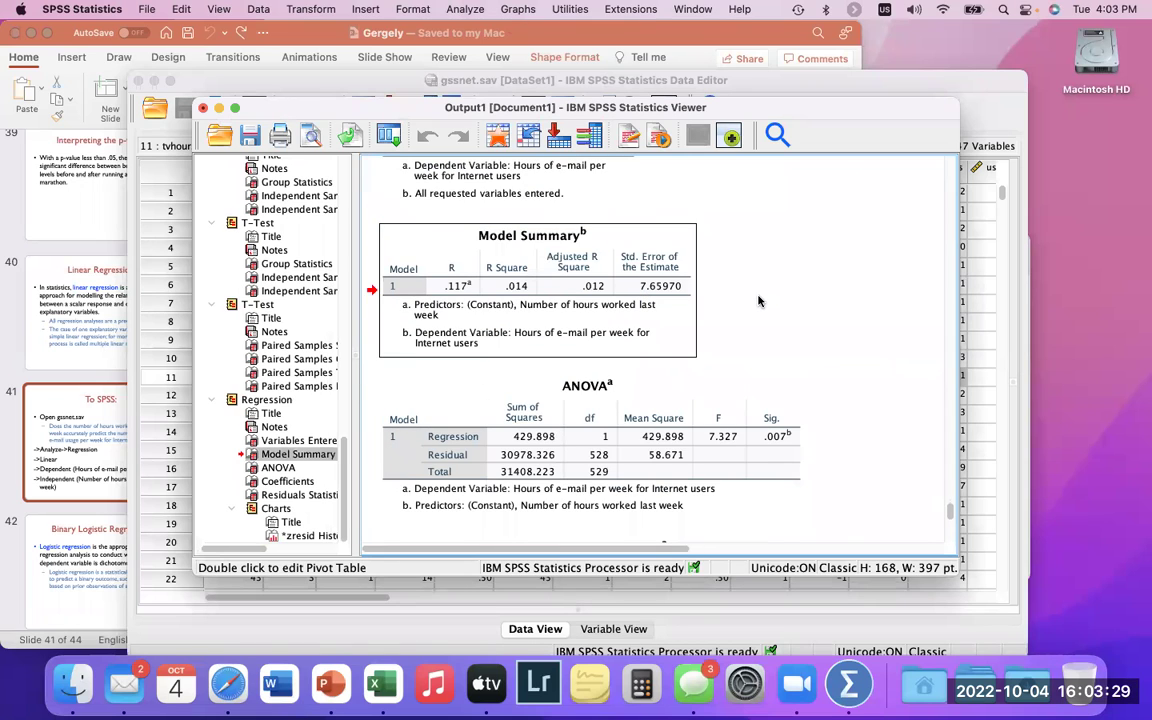
pyautogui.scroll(-2, 758, 301)
pyautogui.click(712, 322)
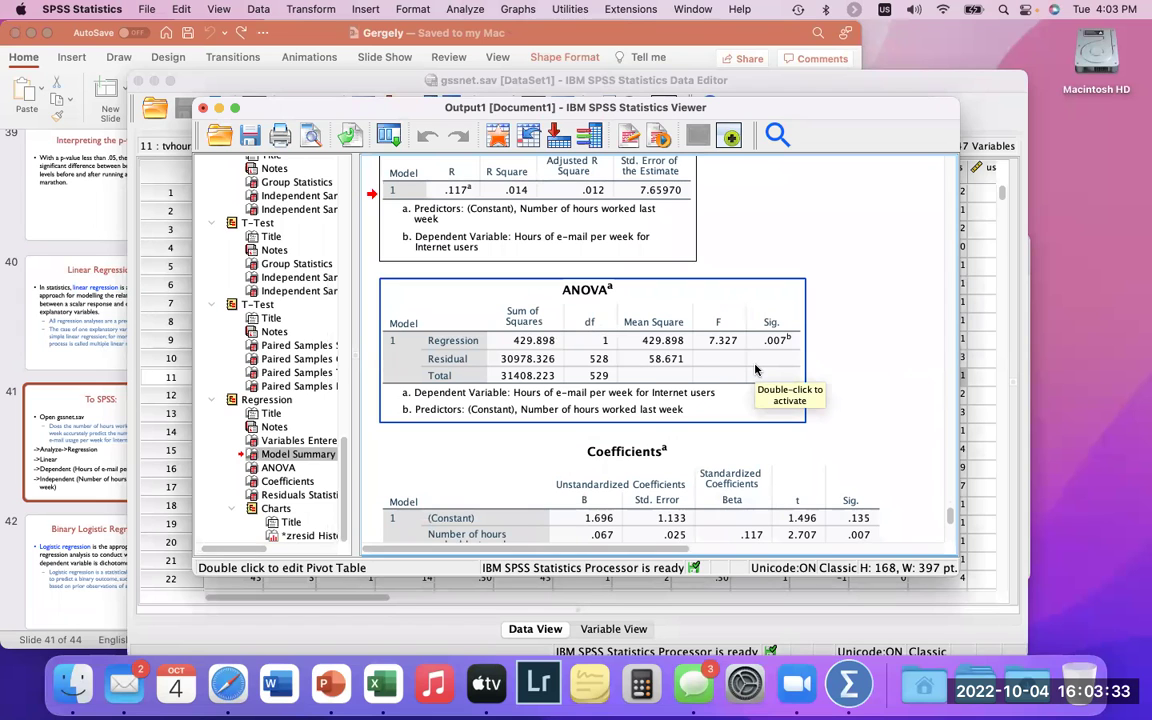
pyautogui.scroll(-6, 800, 365)
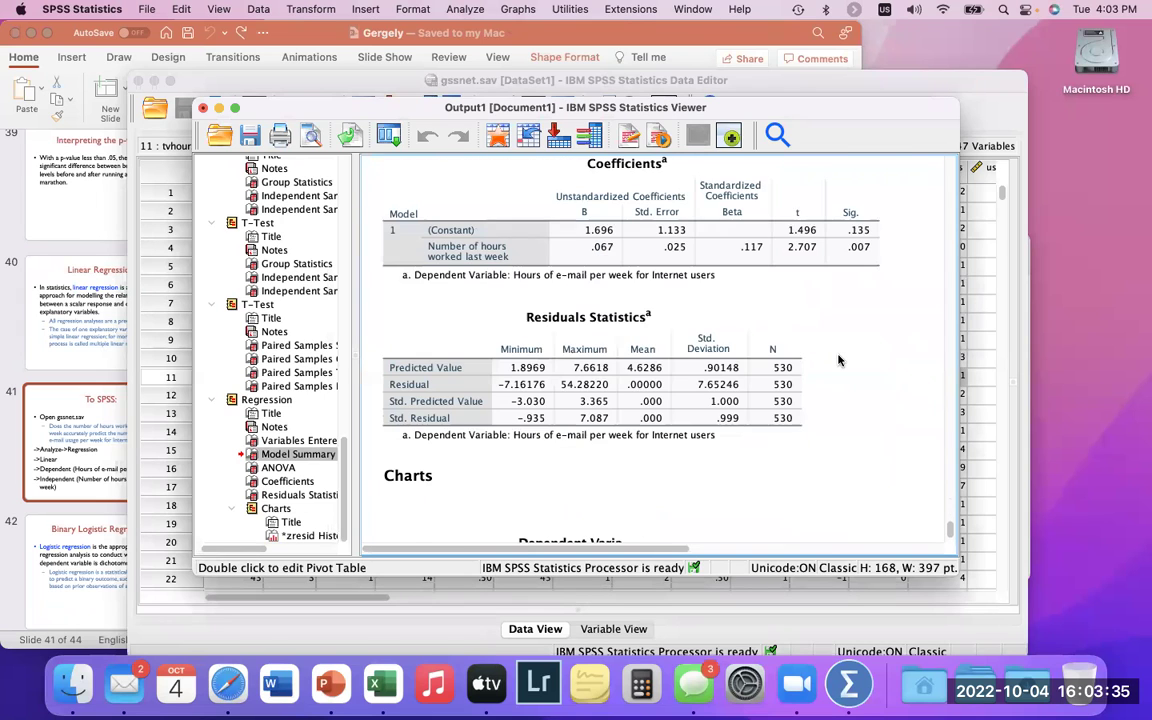
pyautogui.scroll(-2, 838, 360)
pyautogui.scroll(4, 760, 330)
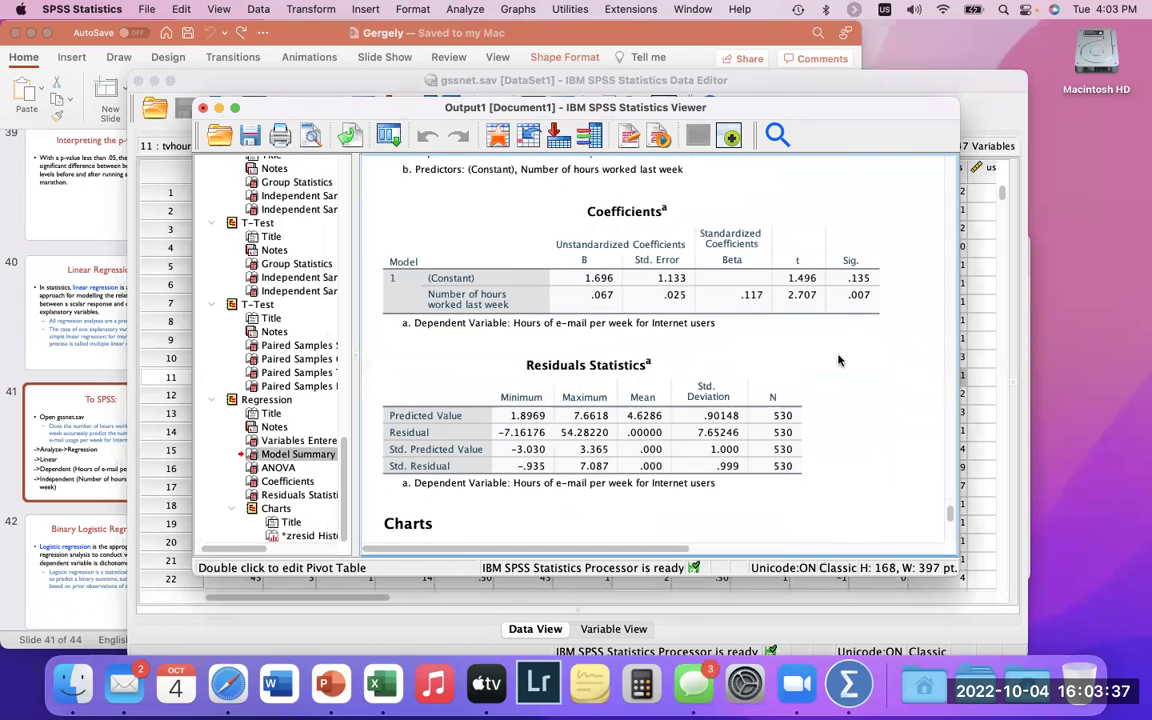
# - Compare the significance values in the ANOVA and Coefficients tables for the hours-worked predictor
pyautogui.click(720, 305)
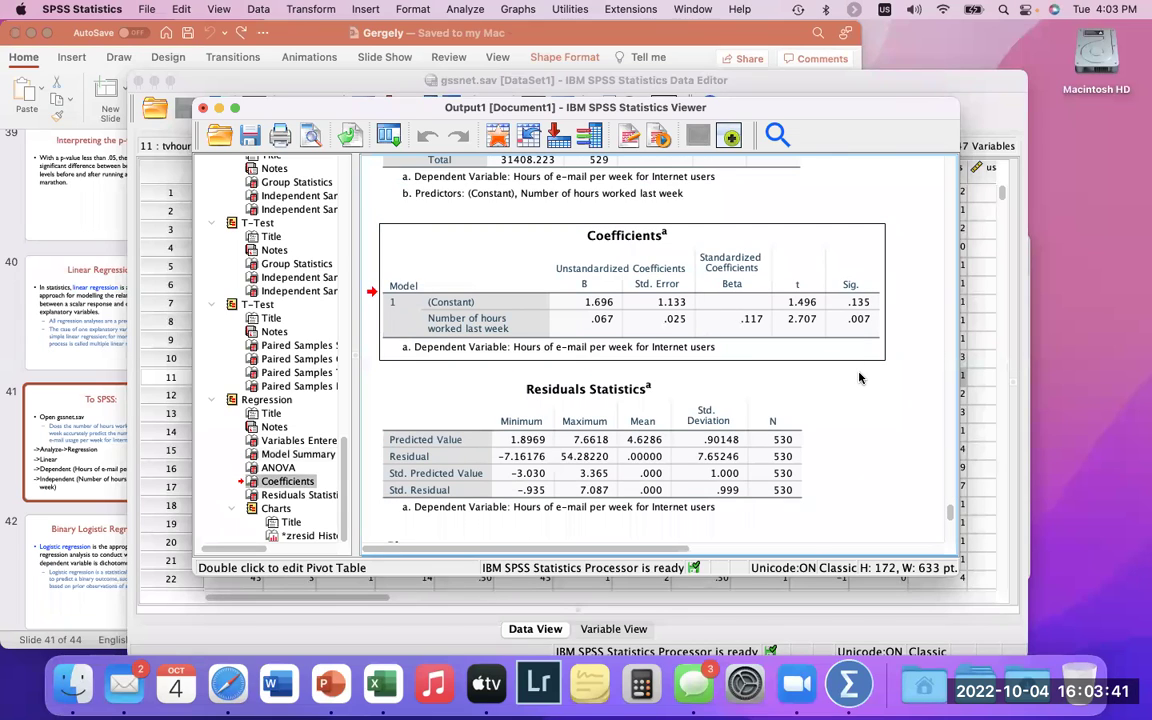
pyautogui.scroll(3, 859, 378)
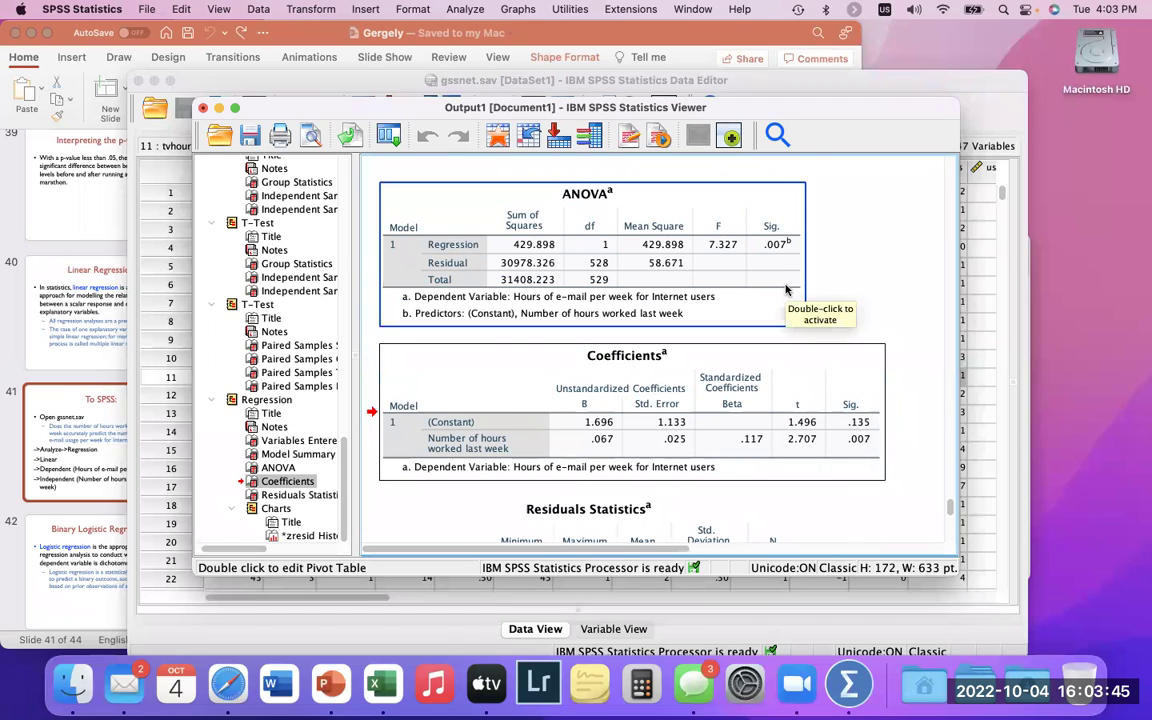
pyautogui.click(786, 290)
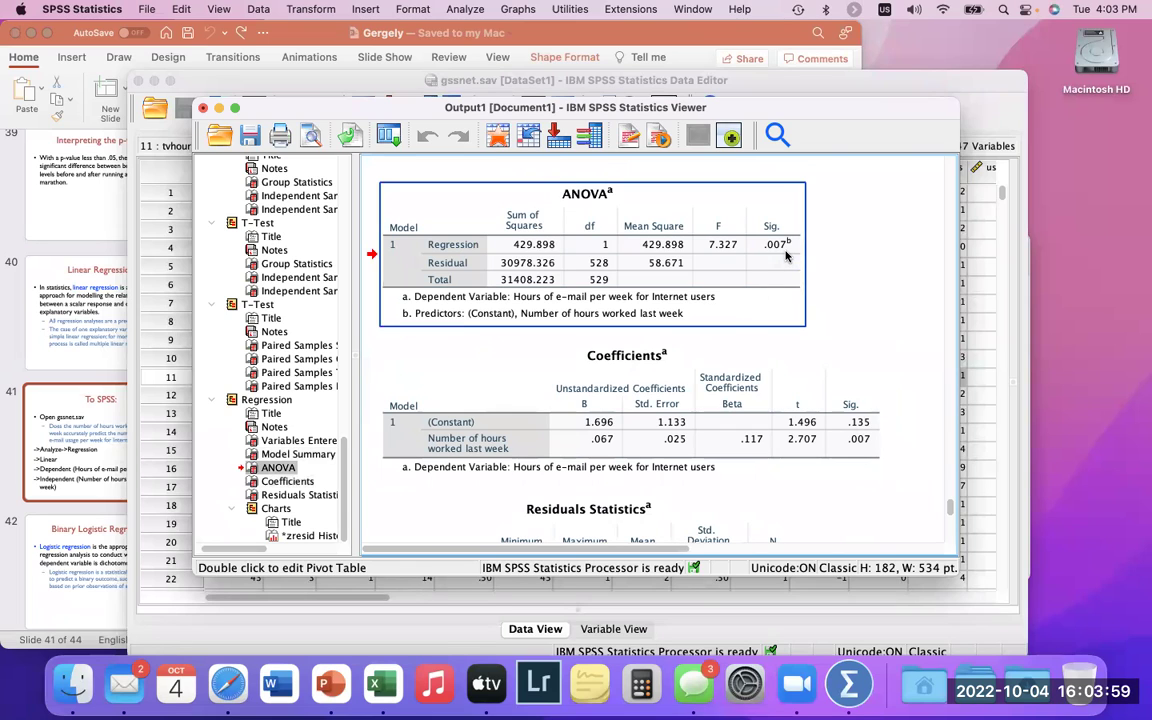
pyautogui.scroll(-3, 862, 278)
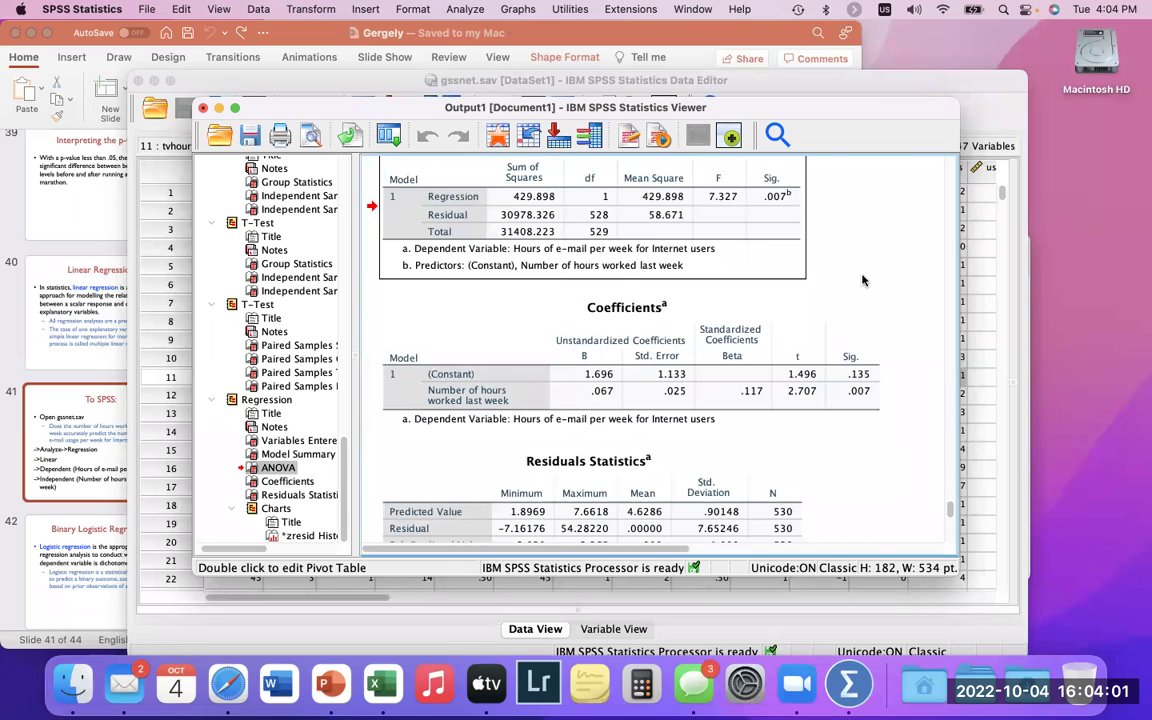
pyautogui.scroll(1, 862, 280)
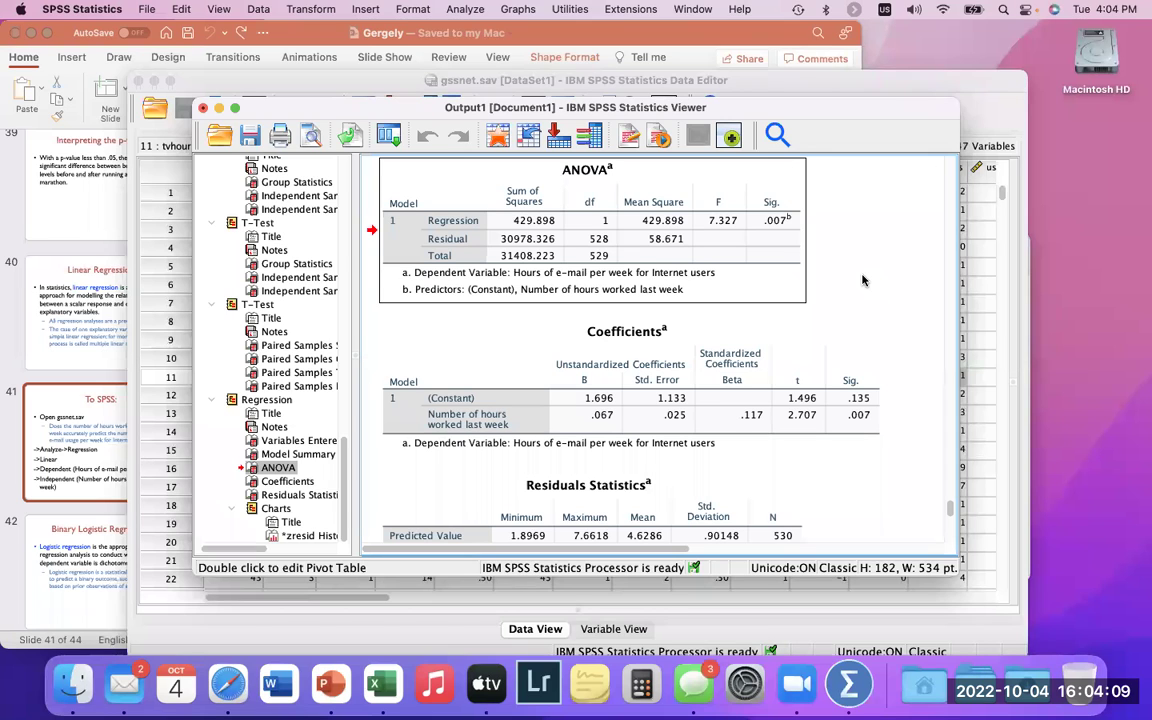
pyautogui.scroll(-5, 862, 280)
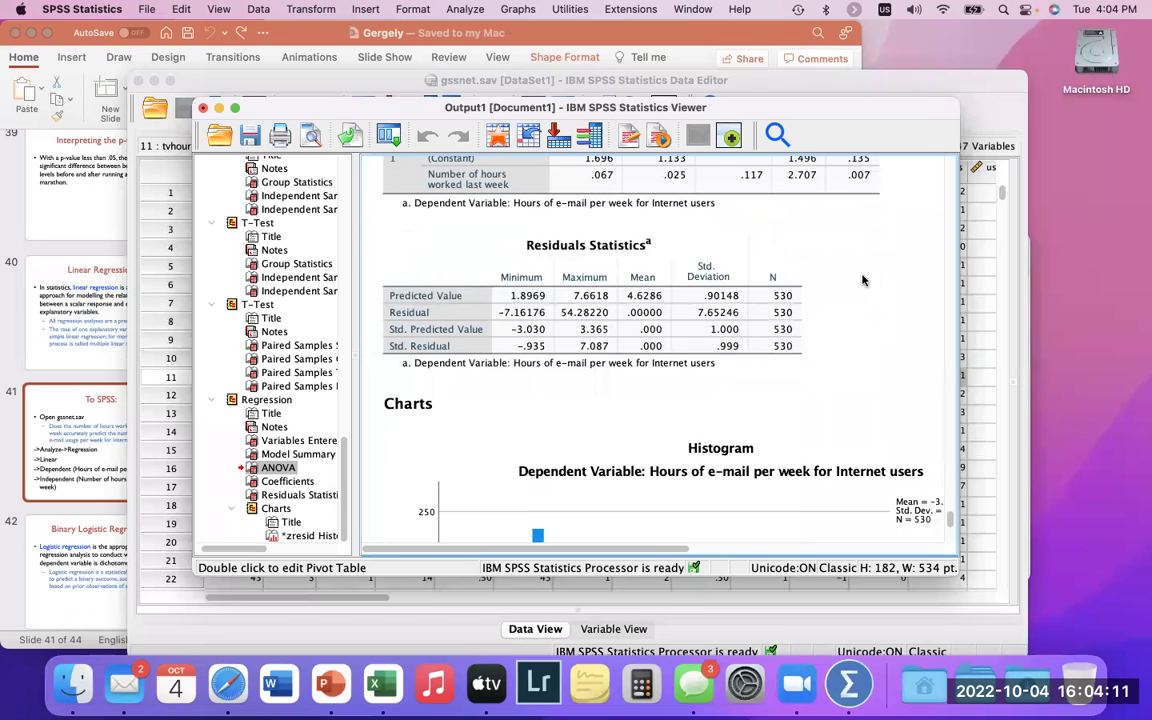
pyautogui.scroll(5, 862, 280)
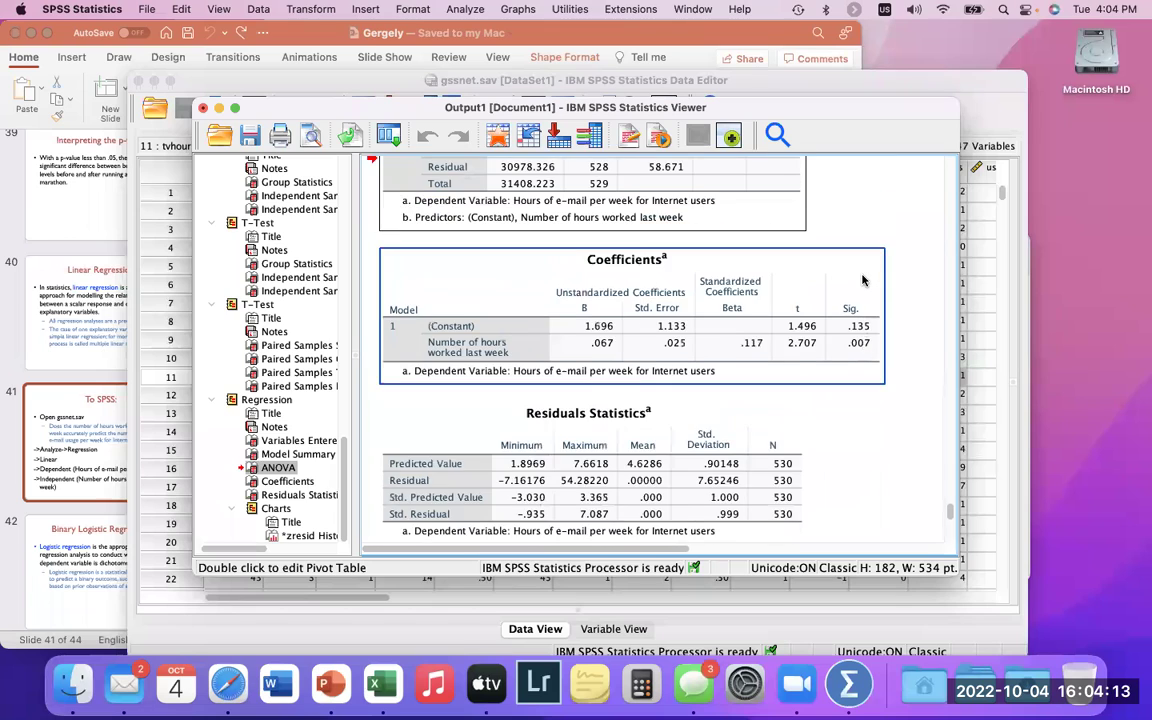
pyautogui.click(799, 229)
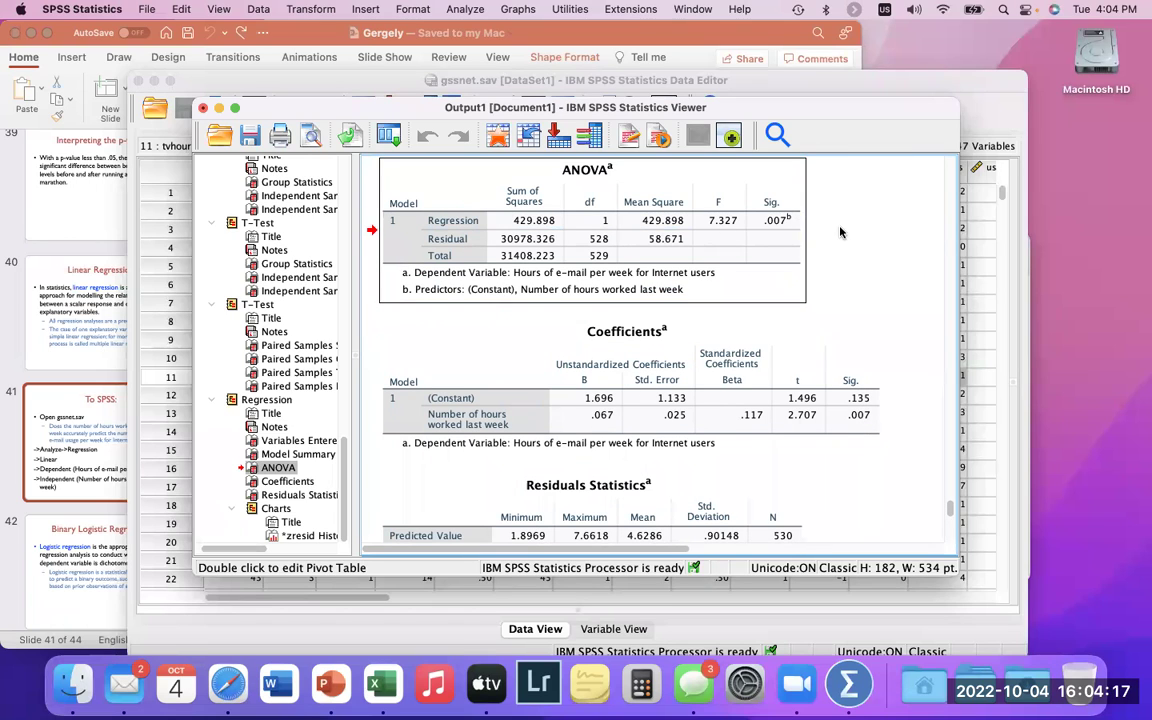
pyautogui.scroll(-3, 755, 202)
pyautogui.click(481, 277)
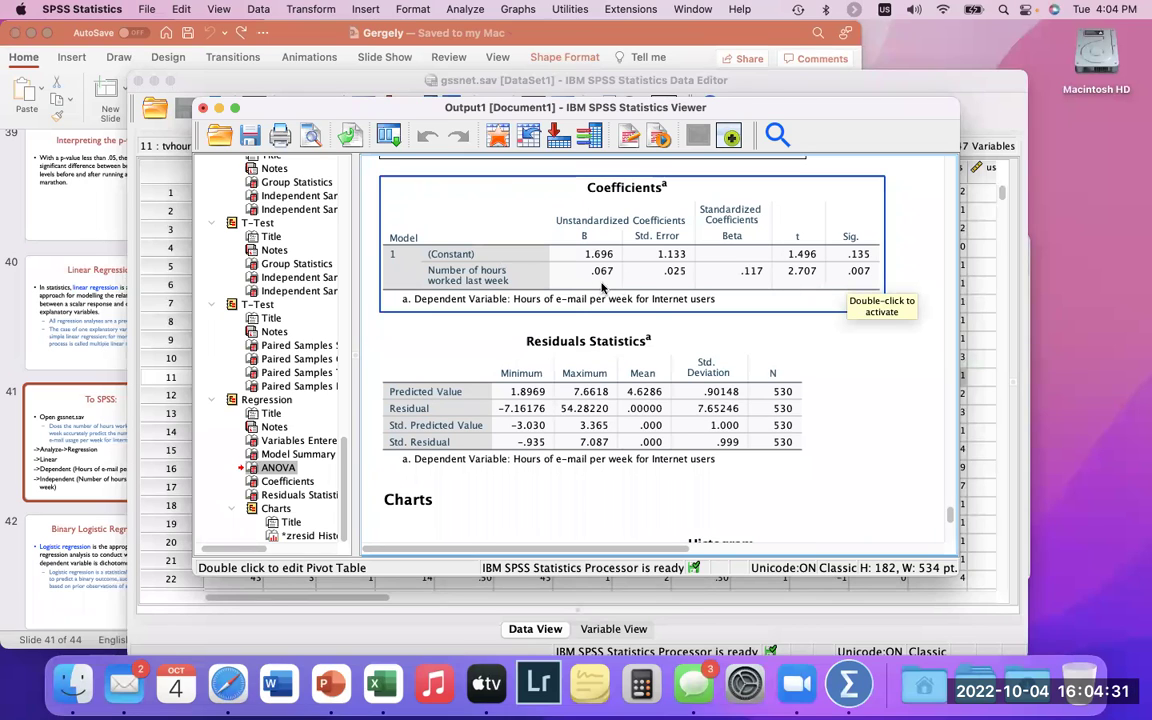
# - Examine the histogram of regression standardized residuals against its normal curve
pyautogui.scroll(-3, 851, 347)
pyautogui.scroll(-6, 851, 347)
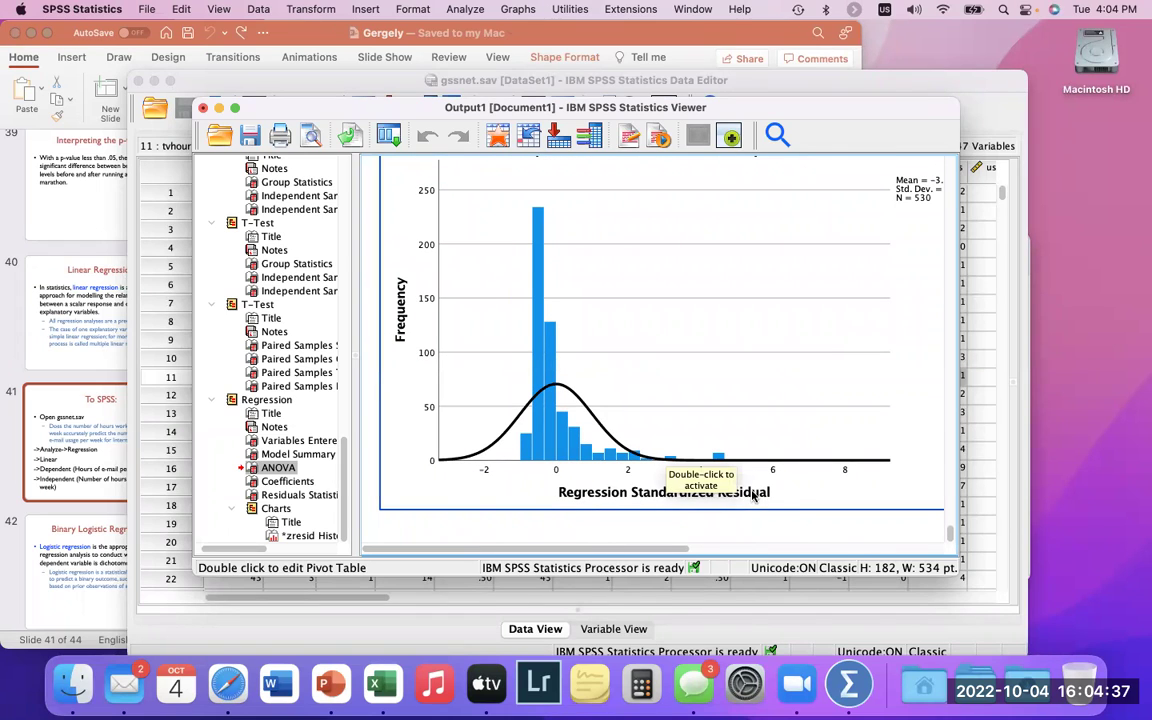
pyautogui.click(855, 541)
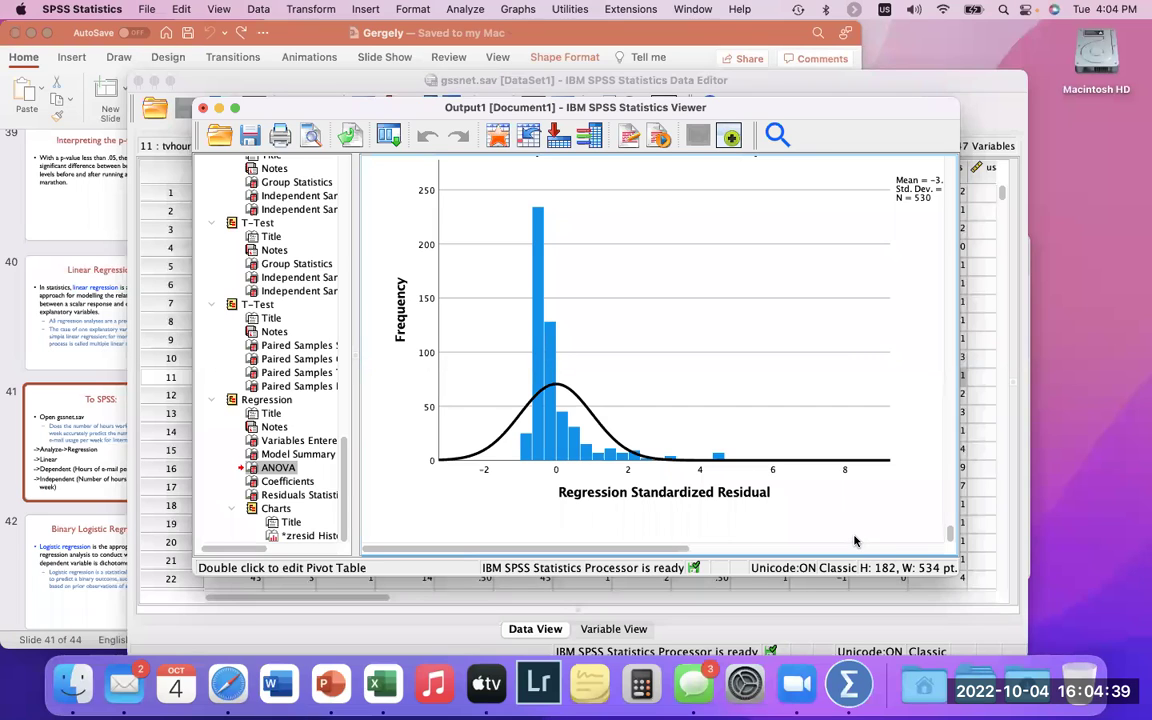
pyautogui.click(755, 488)
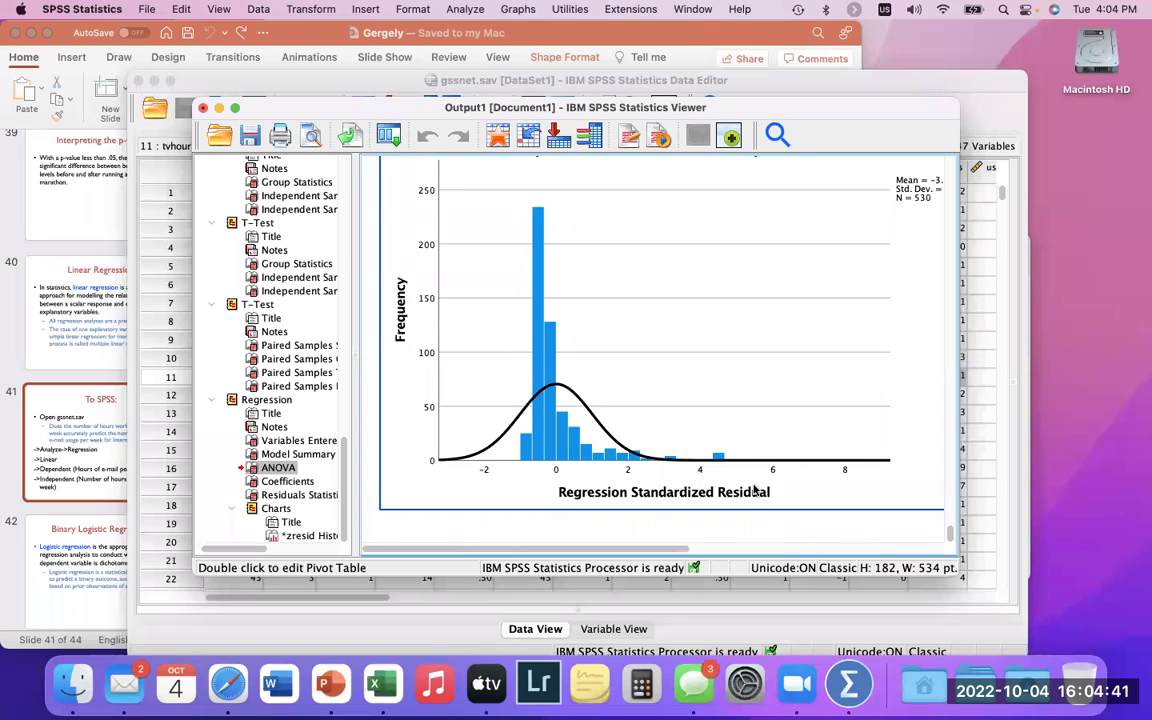
pyautogui.scroll(3, 757, 490)
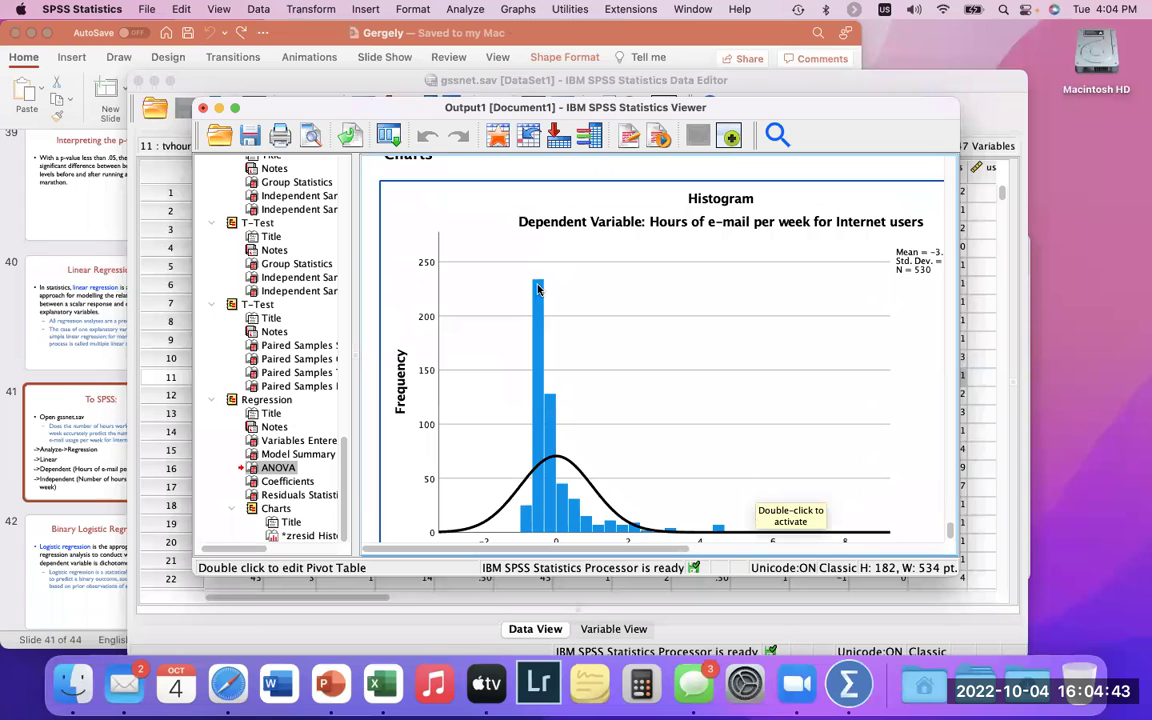
pyautogui.scroll(-3, 496, 307)
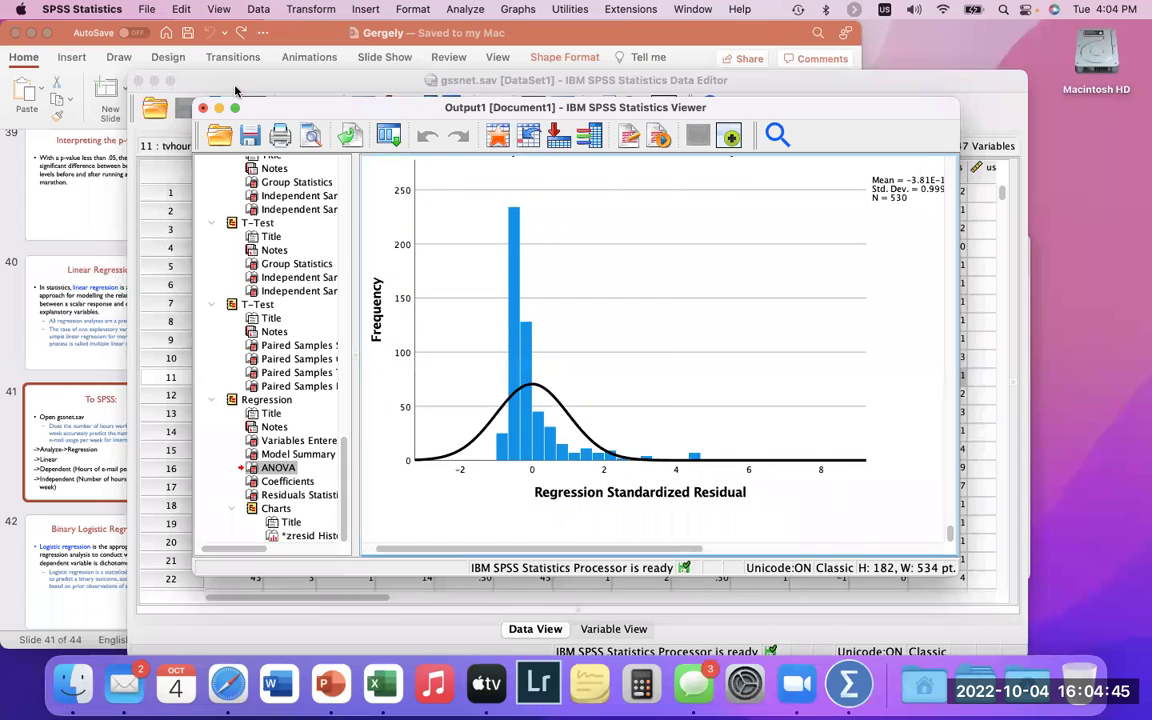
# - Rerun the linear regression from the gssnet.sav data window with Age of respondent added as a second independent variable
pyautogui.click(370, 82)
pyautogui.click(370, 9)
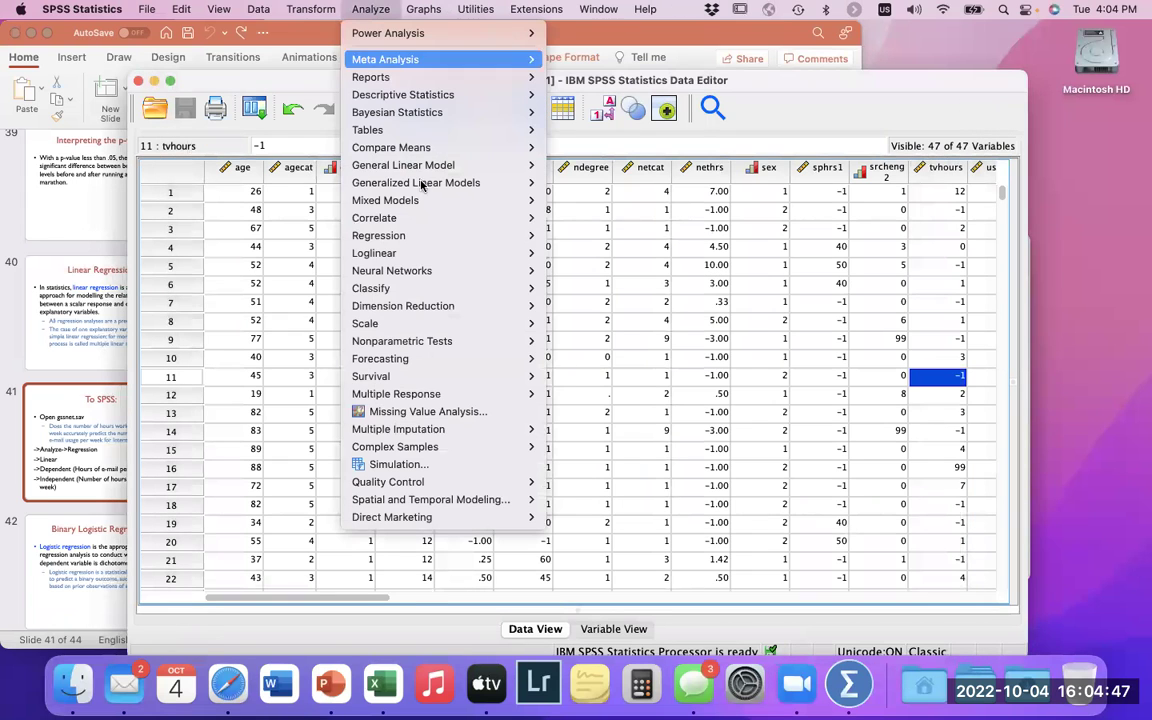
pyautogui.moveTo(460, 237)
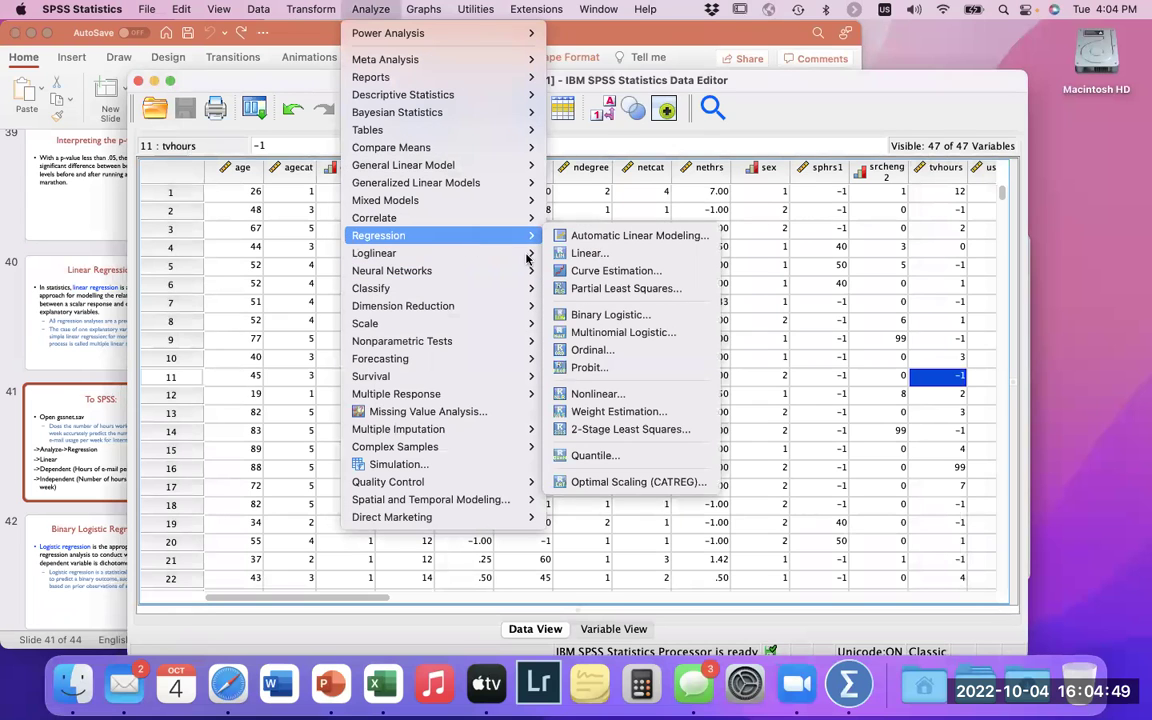
pyautogui.click(576, 256)
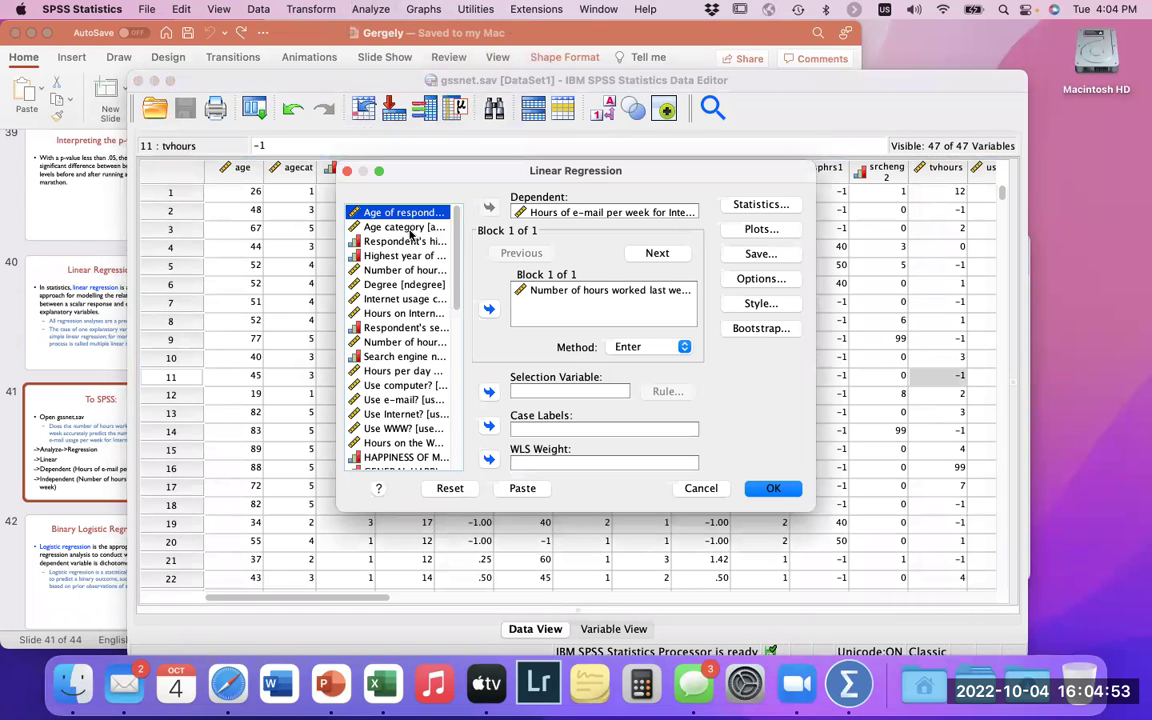
pyautogui.click(489, 311)
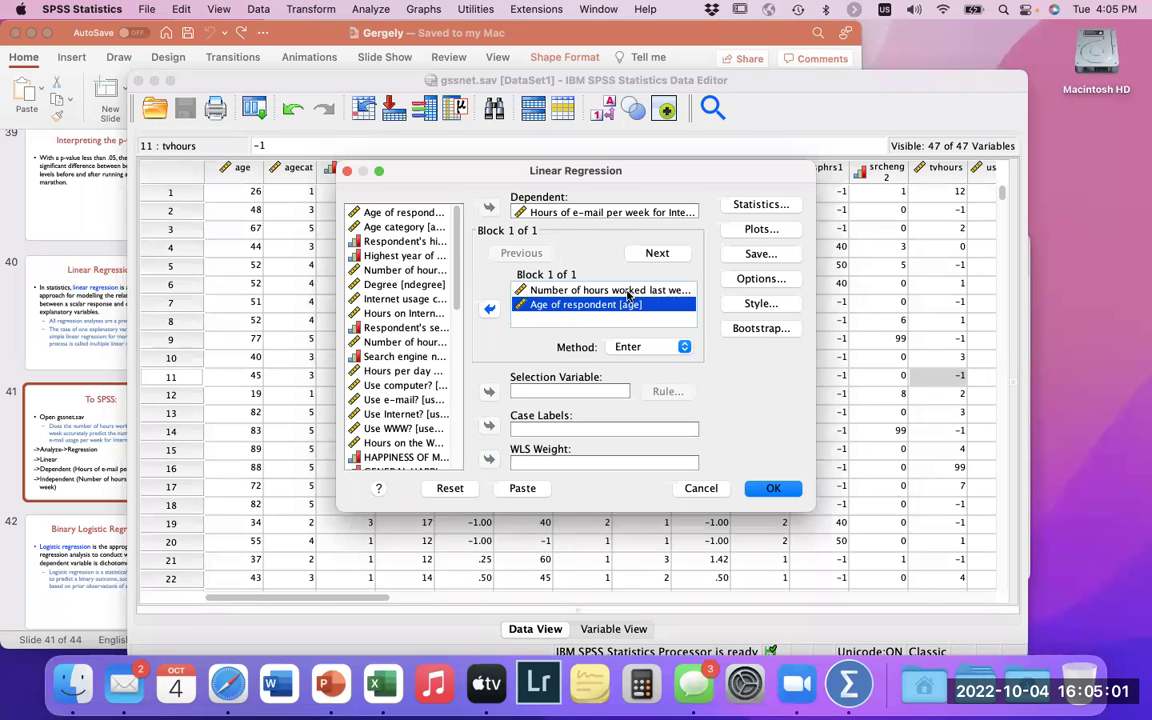
pyautogui.click(765, 488)
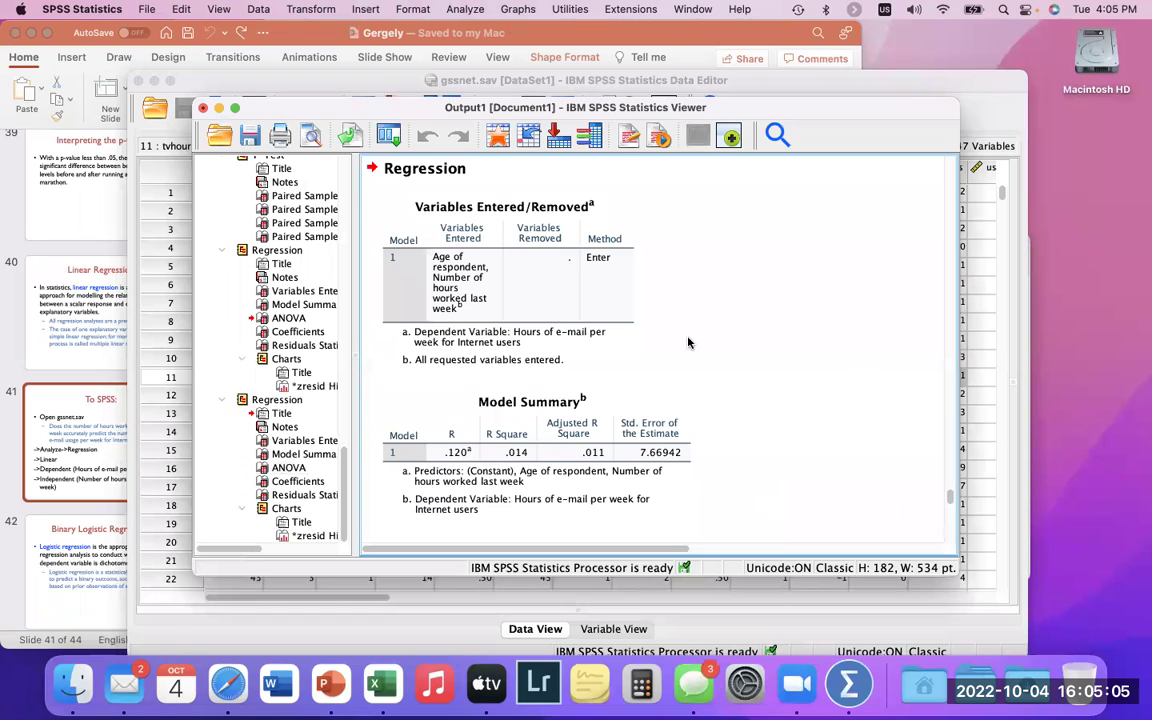
# - Review the Model Summary, ANOVA, Coefficients and Residuals Statistics tables of the two-predictor regression
pyautogui.scroll(-5, 688, 343)
pyautogui.click(696, 368)
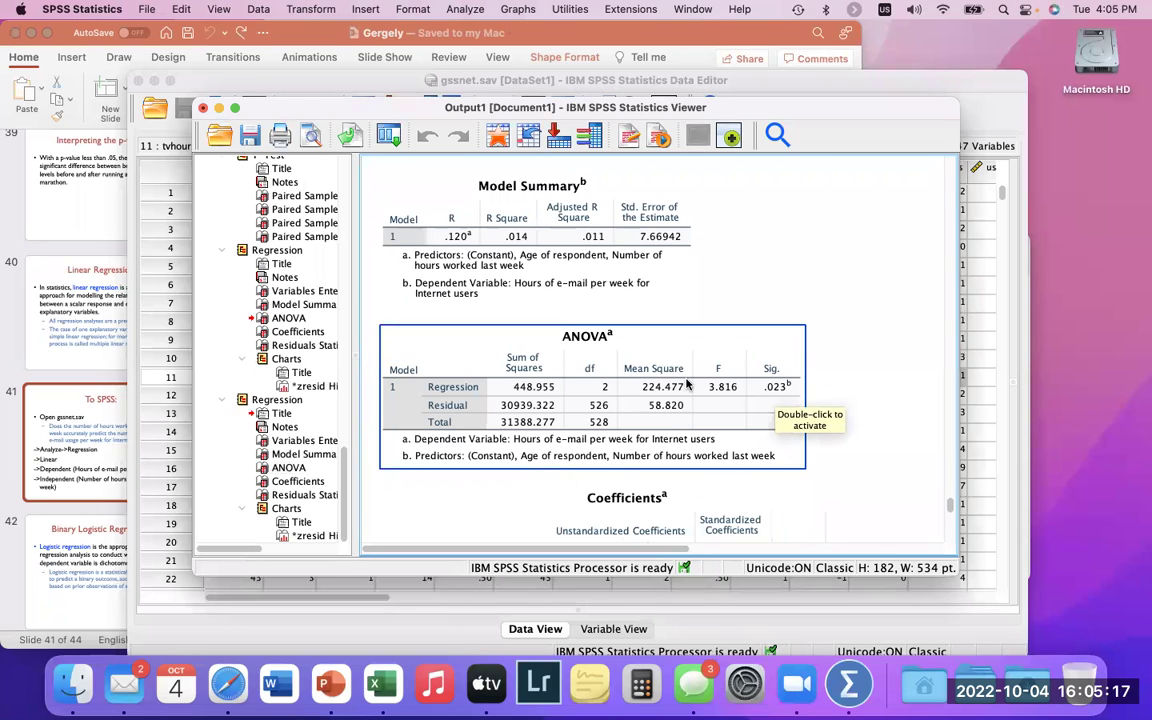
pyautogui.scroll(-3, 686, 383)
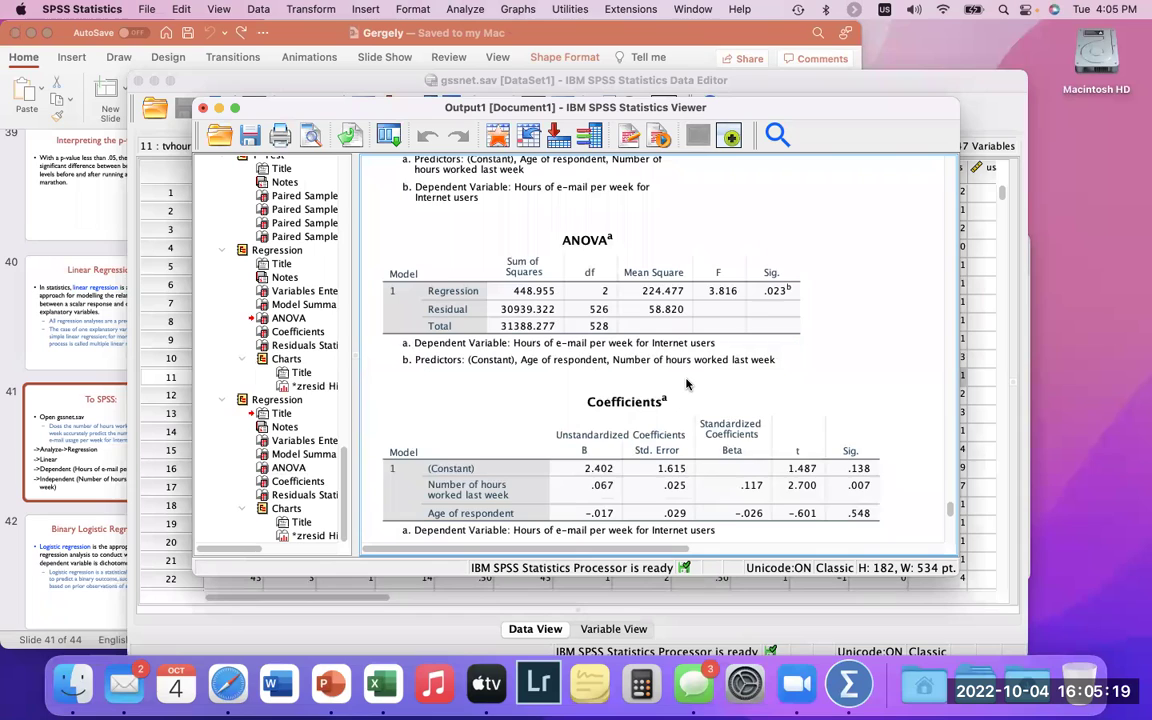
pyautogui.scroll(-2, 686, 383)
pyautogui.click(686, 383)
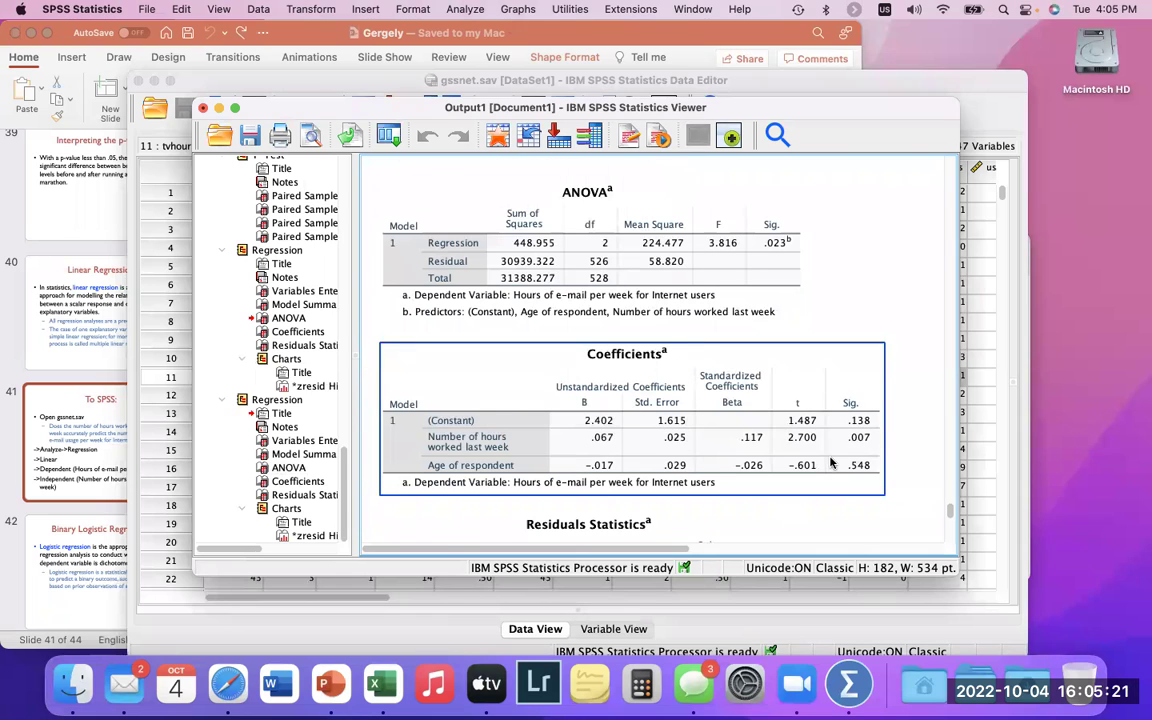
pyautogui.scroll(-3, 830, 463)
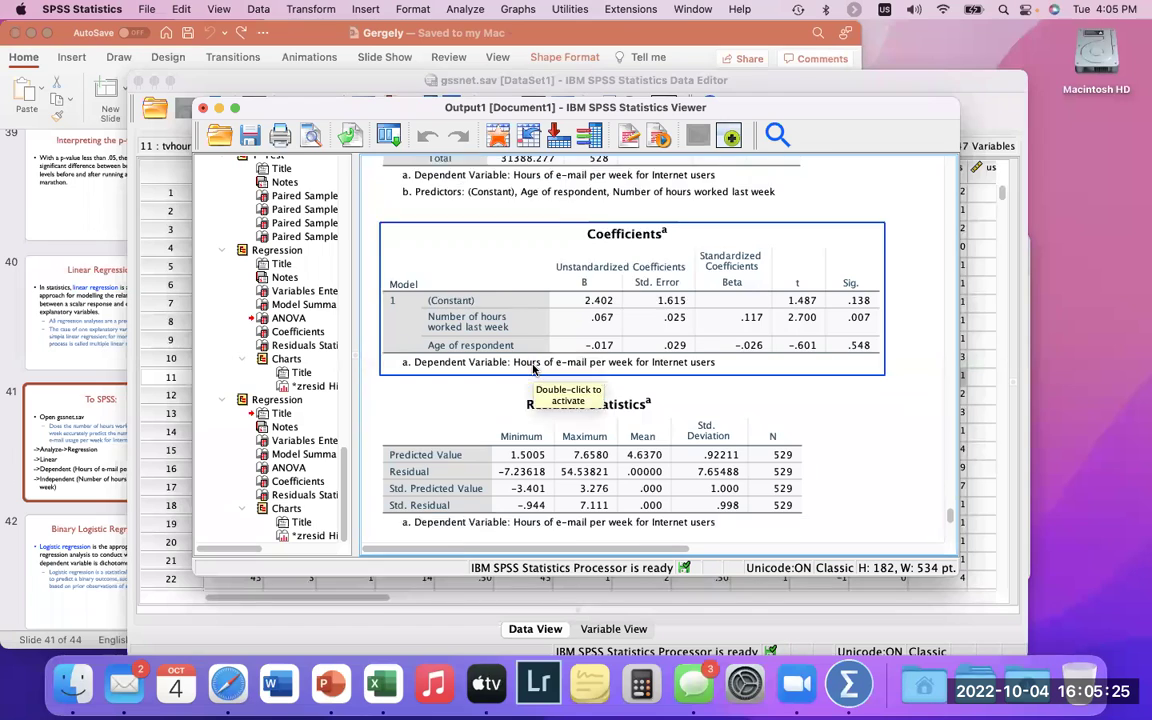
pyautogui.scroll(-2, 533, 369)
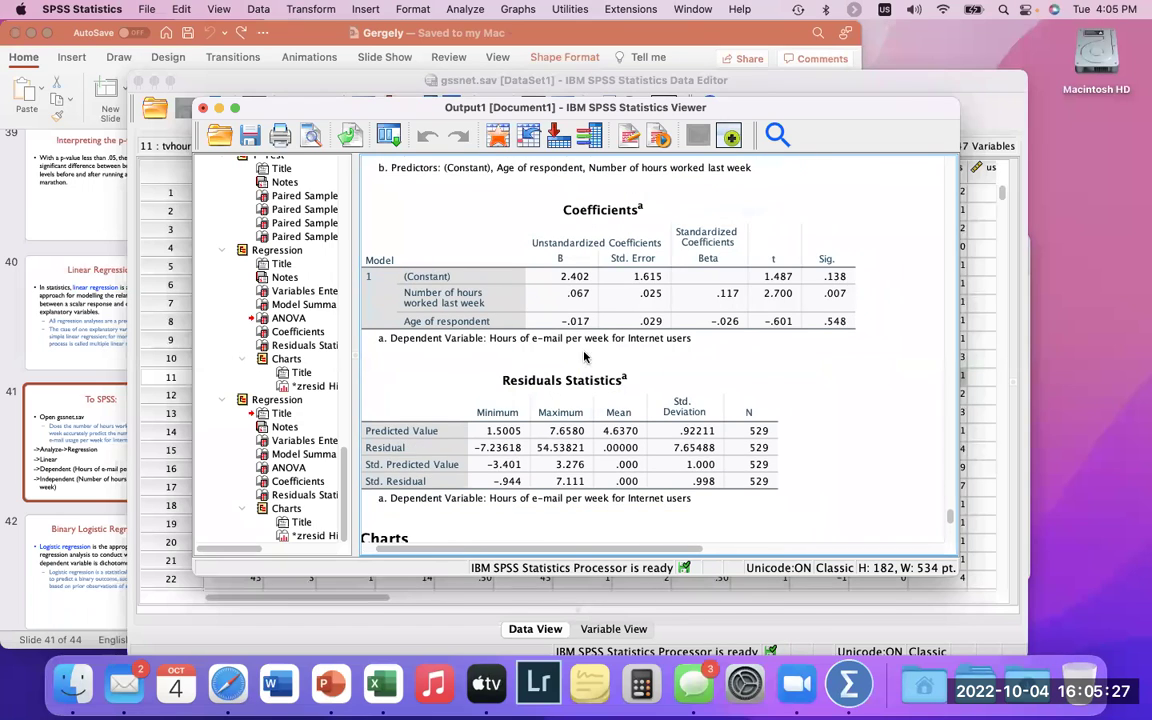
# - Compare the significance of Age of respondent in the Coefficients table with the overall ANOVA significance
pyautogui.click(524, 316)
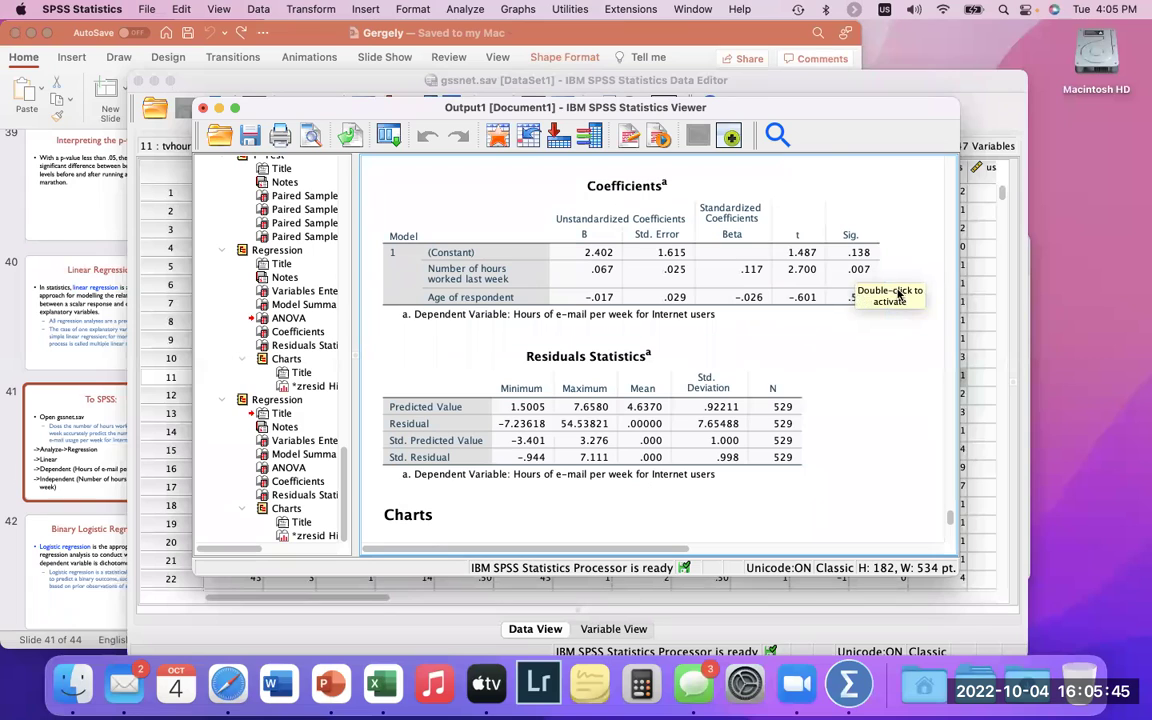
pyautogui.click(857, 303)
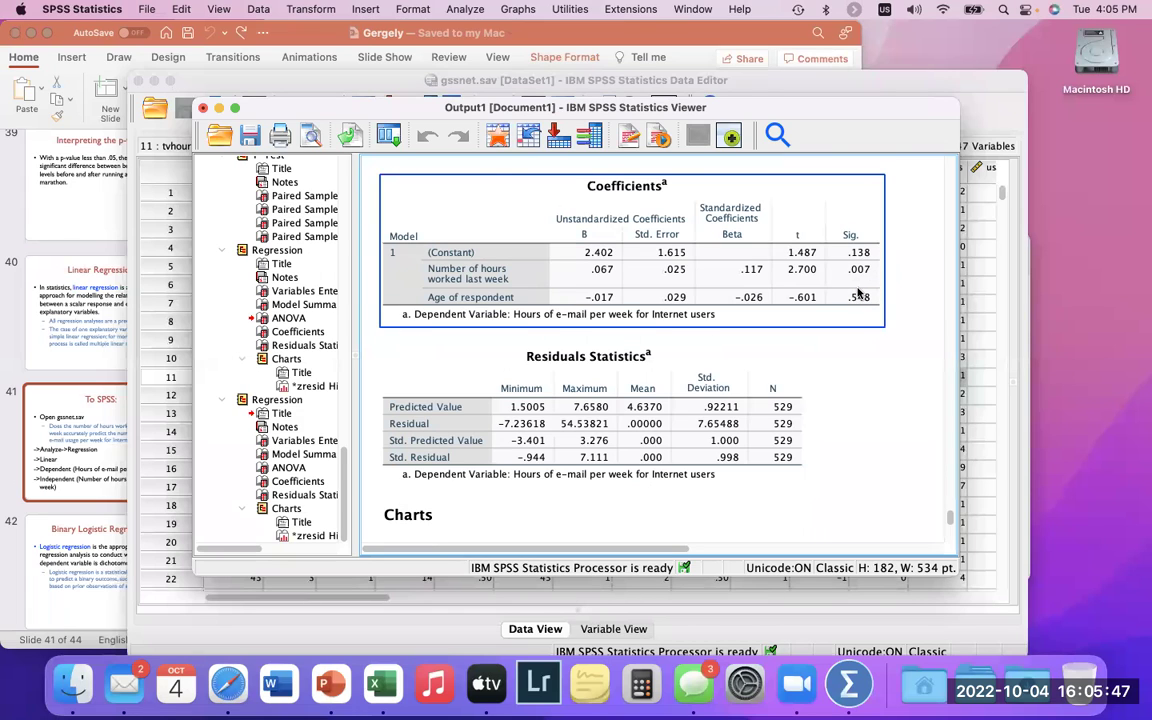
pyautogui.scroll(4, 853, 296)
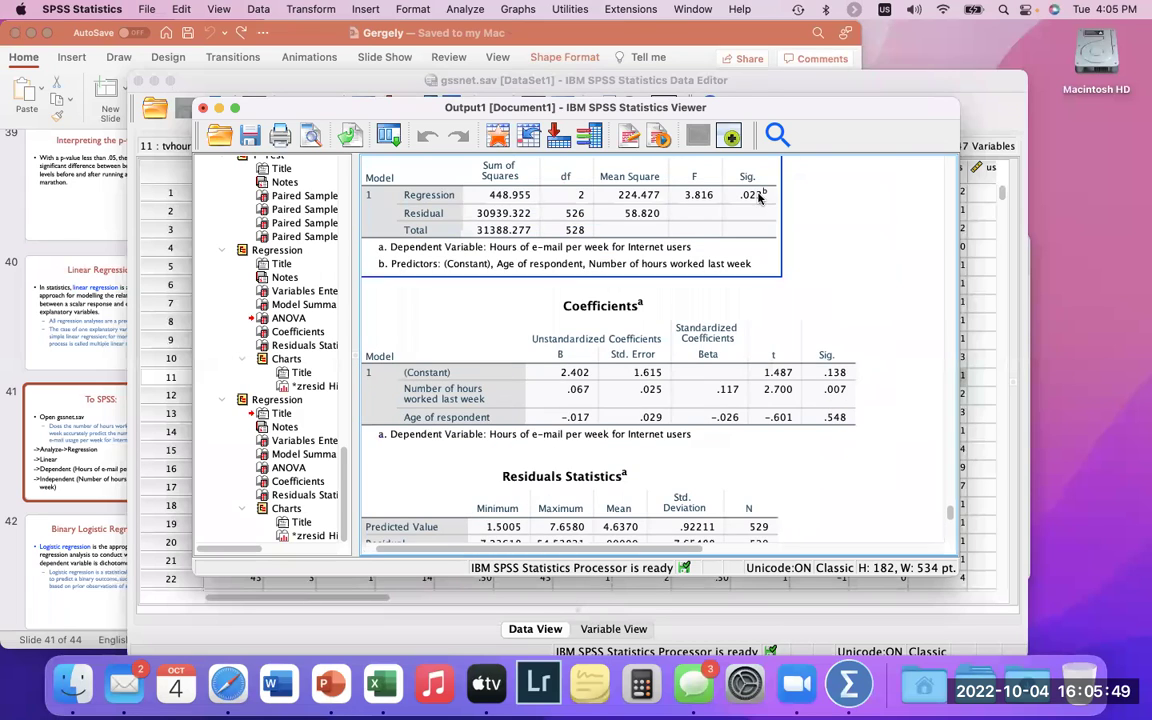
pyautogui.hscroll(-2, 758, 197)
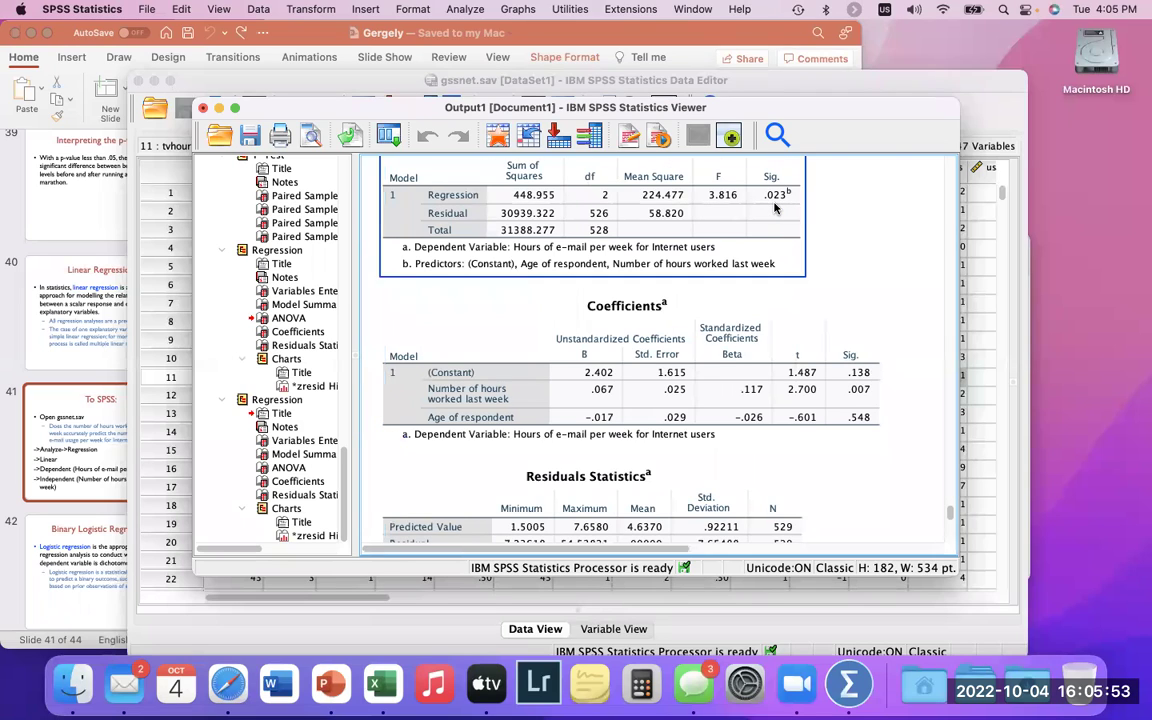
# - Examine the Coefficients table of the two-predictor regression, comparing the significance of hours worked and Age of respondent
pyautogui.scroll(-2, 812, 217)
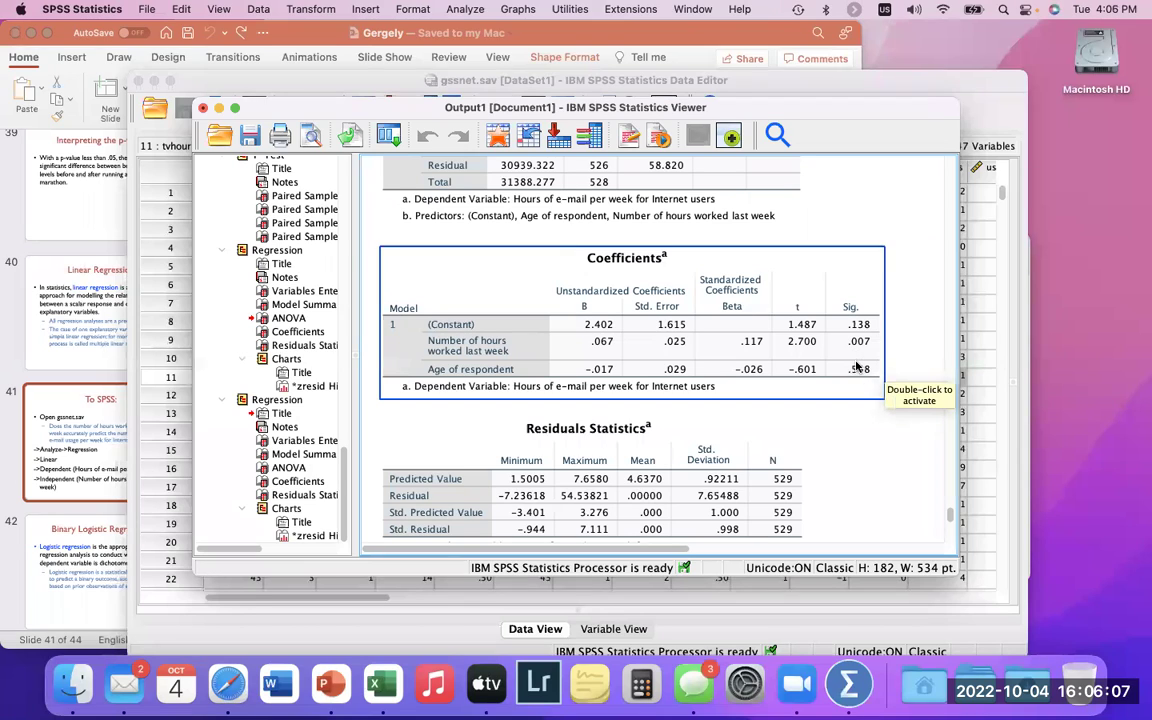
pyautogui.click(472, 232)
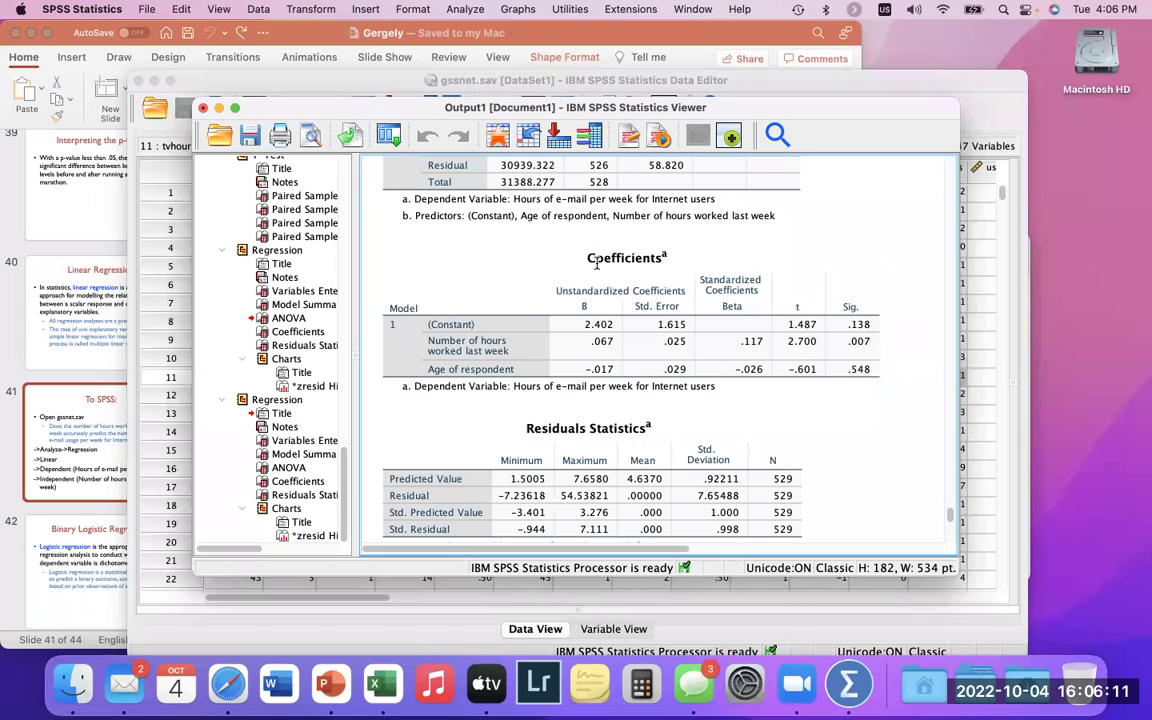
pyautogui.click(695, 257)
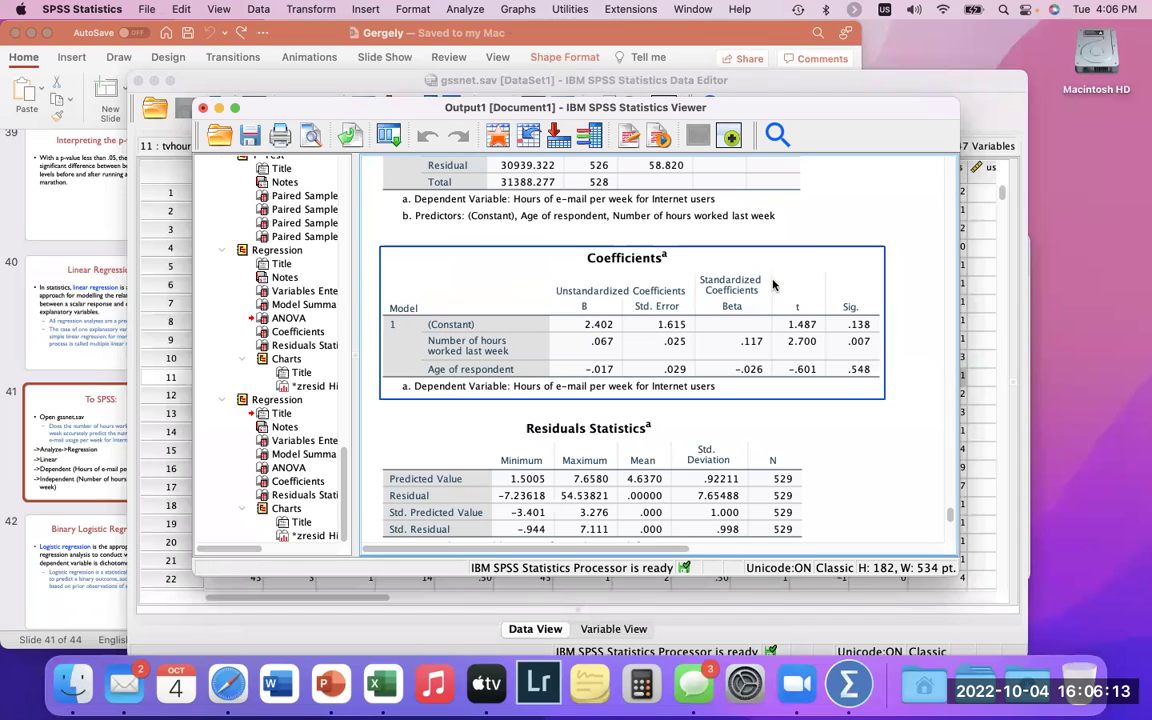
pyautogui.click(811, 242)
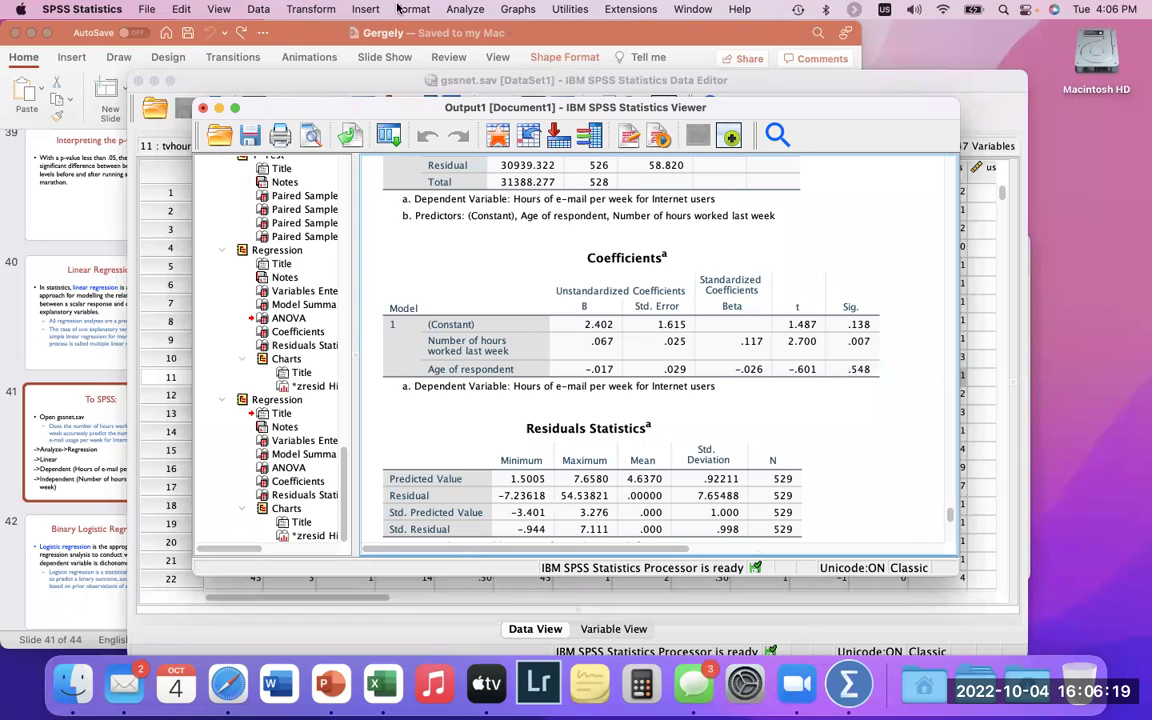
pyautogui.click(463, 9)
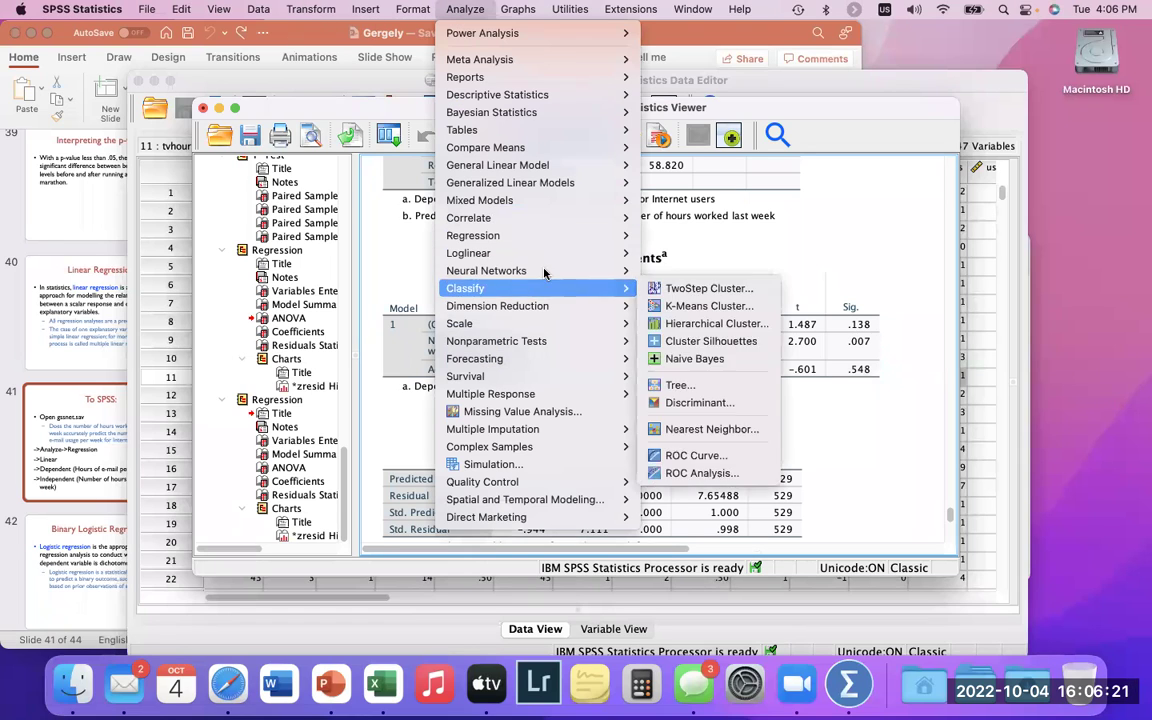
pyautogui.moveTo(558, 246)
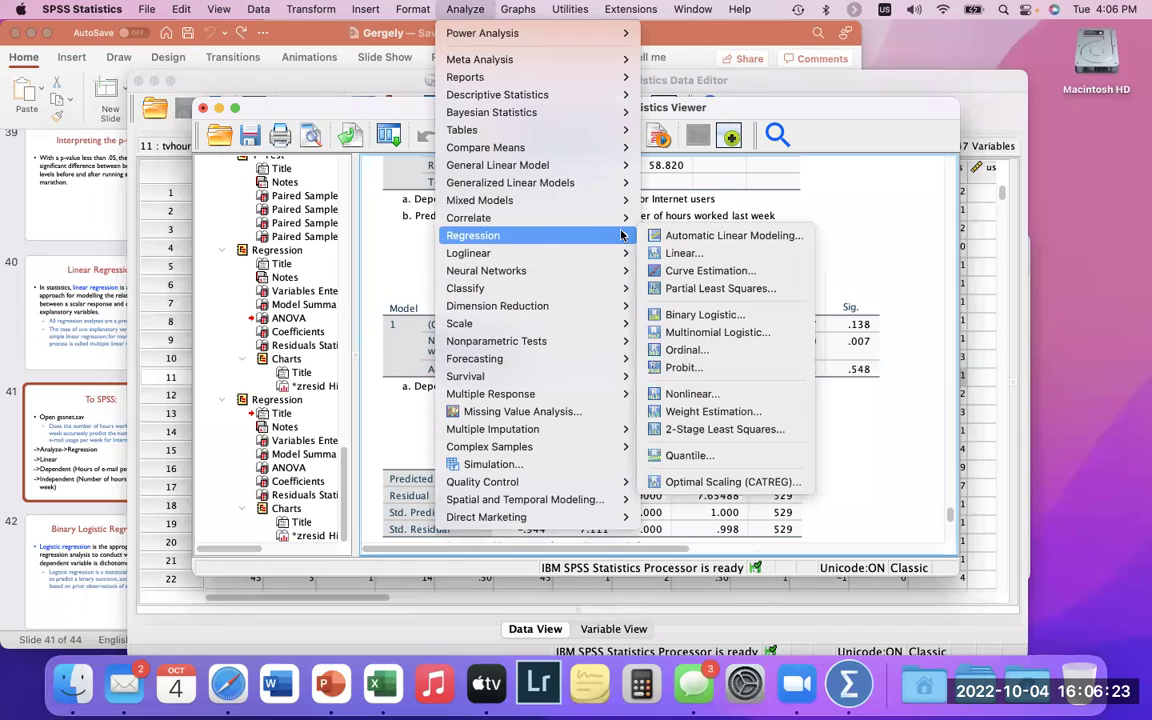
pyautogui.click(703, 254)
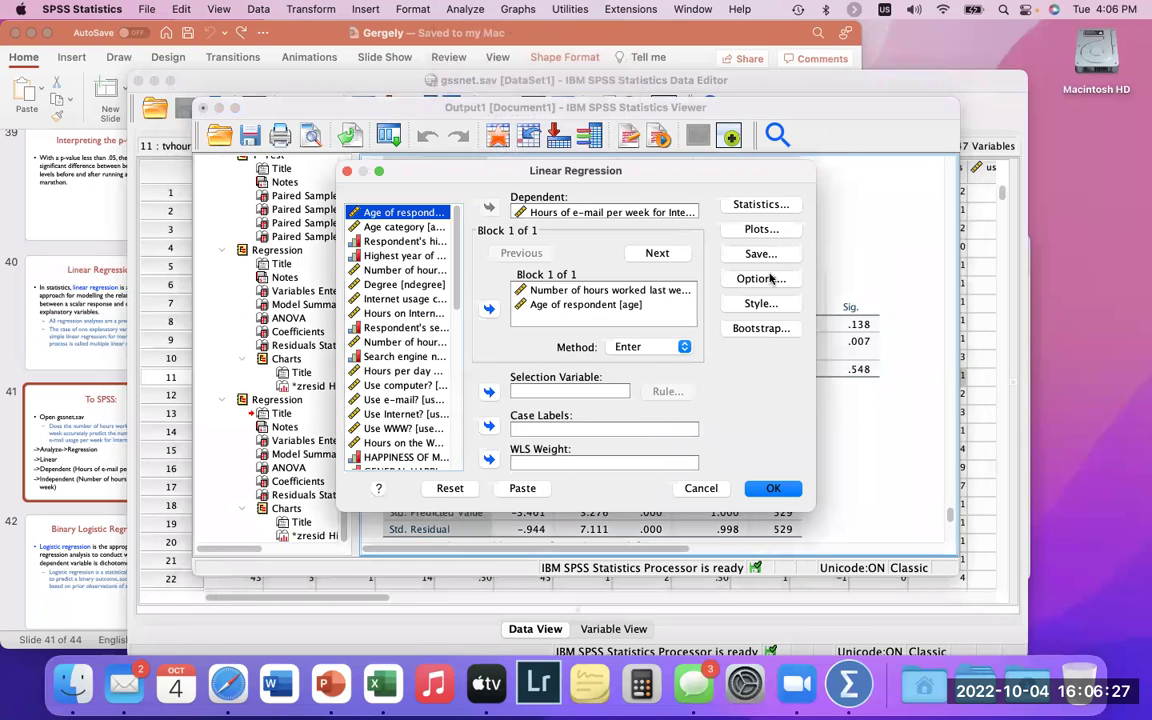
pyautogui.click(585, 304)
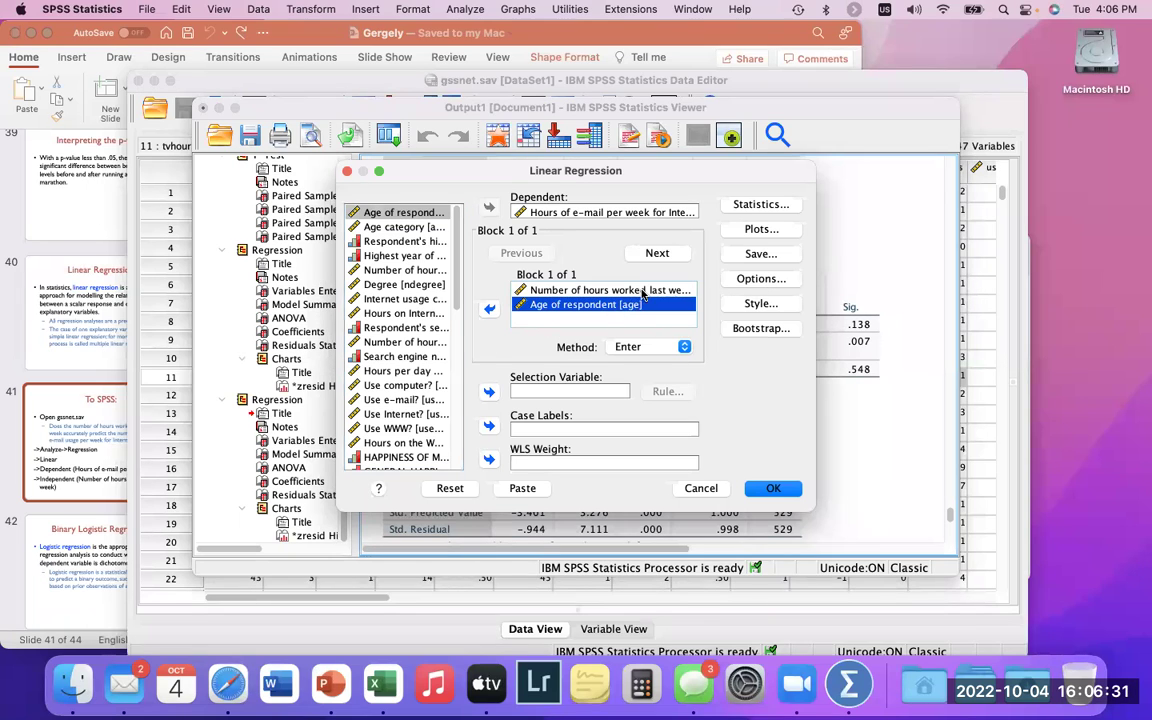
pyautogui.click(598, 291)
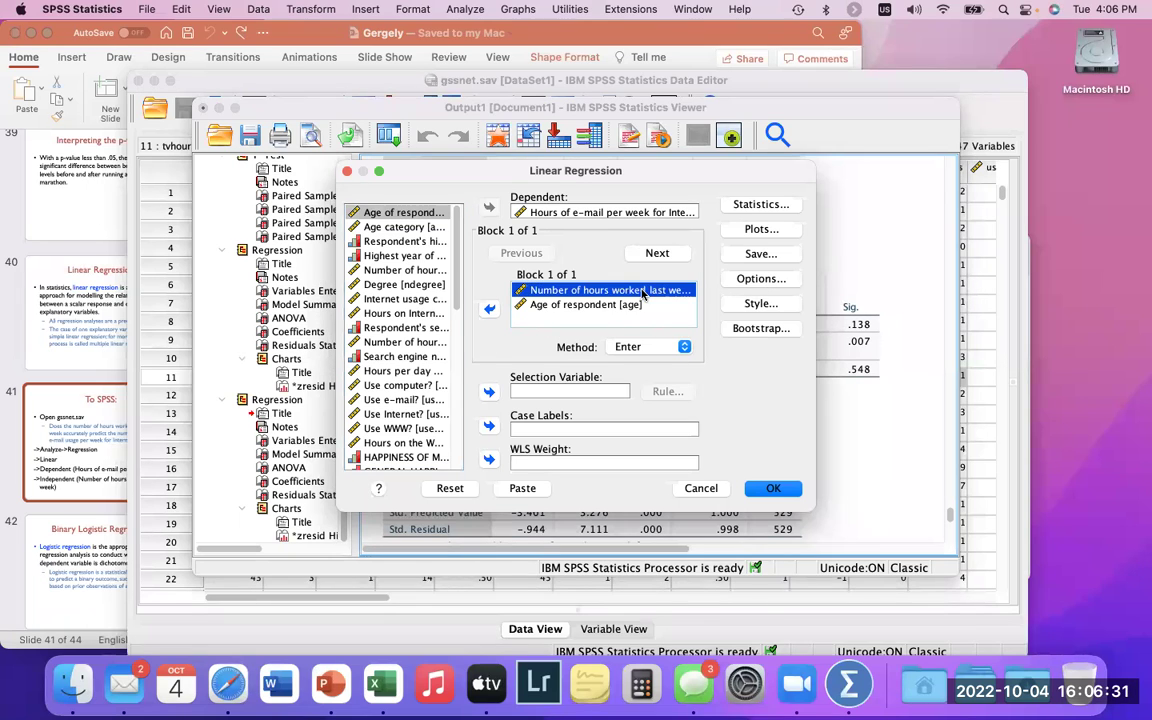
pyautogui.click(416, 272)
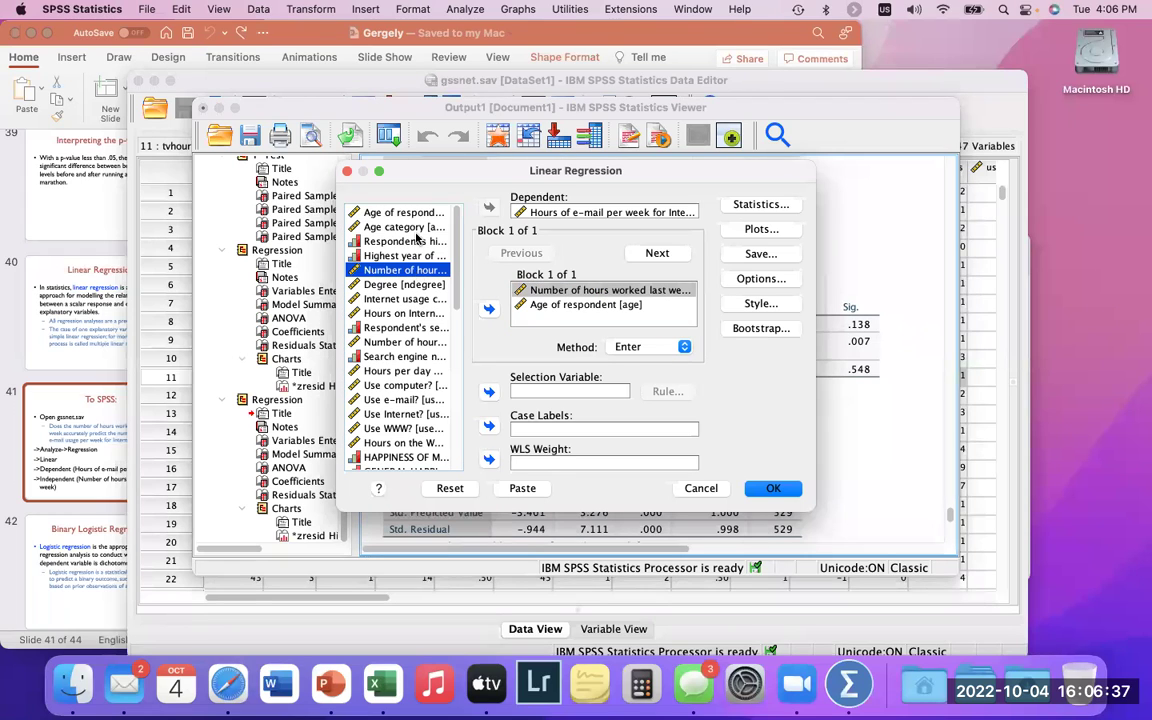
pyautogui.keyDown('super'); pyautogui.click(378, 212); pyautogui.keyUp('super')
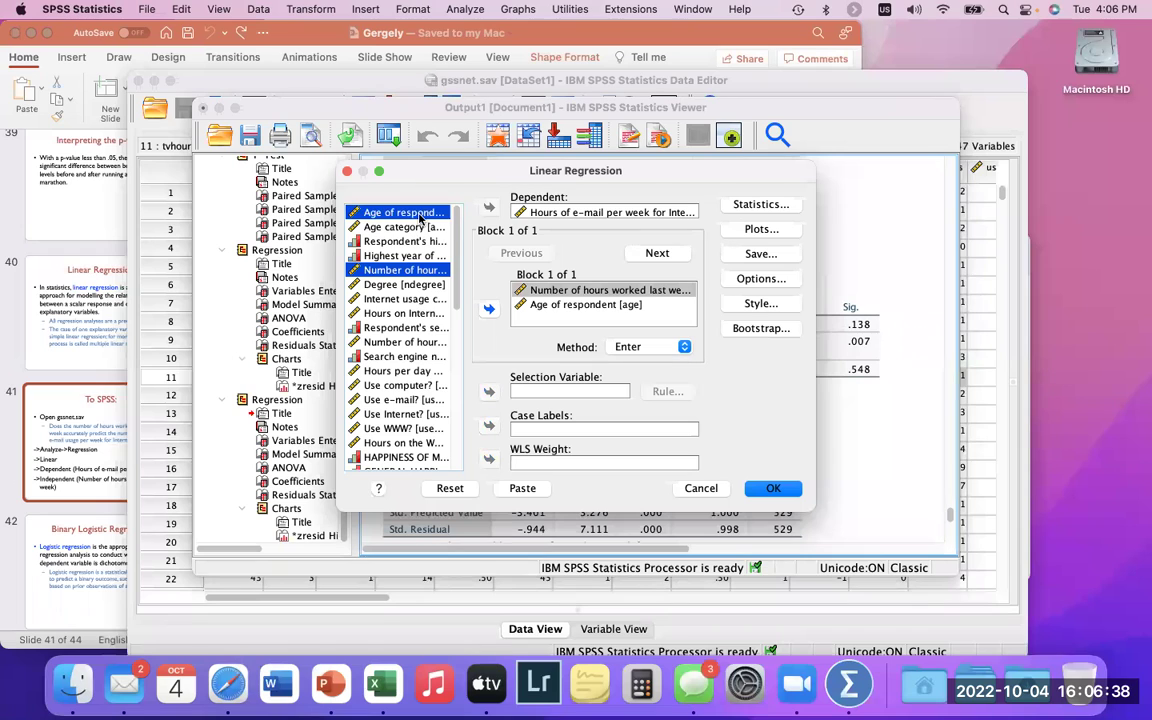
pyautogui.click(489, 310)
pyautogui.click(544, 321)
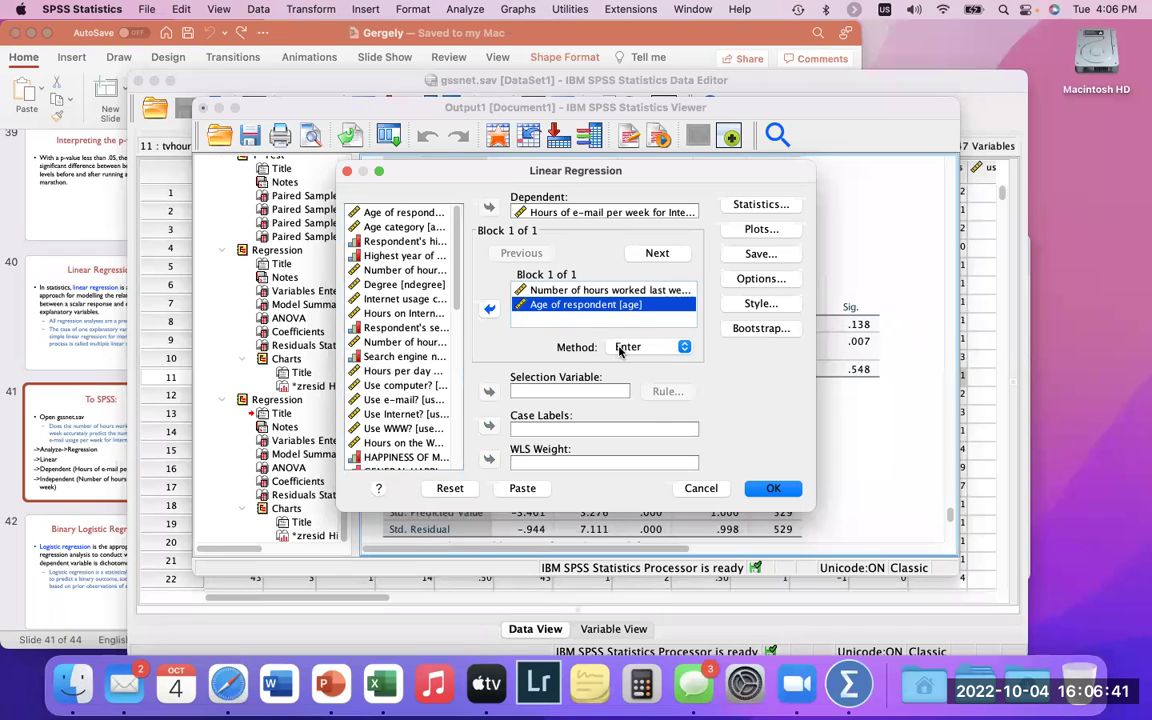
pyautogui.click(620, 348)
pyautogui.click(561, 345)
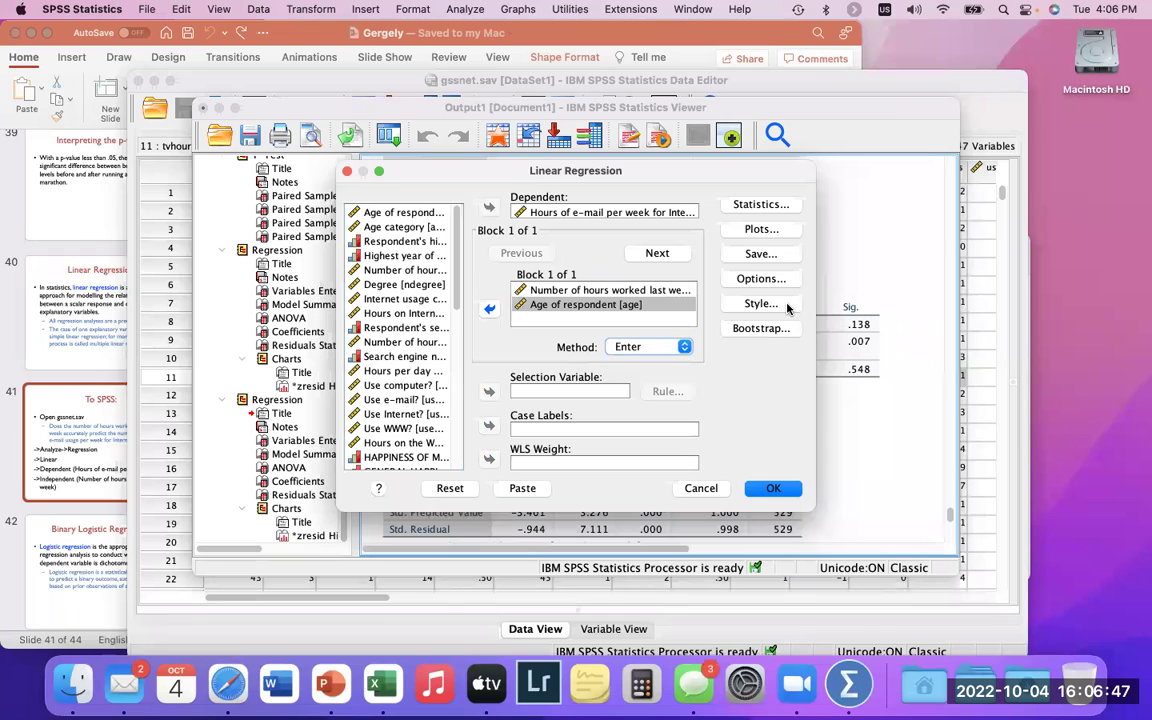
pyautogui.click(760, 279)
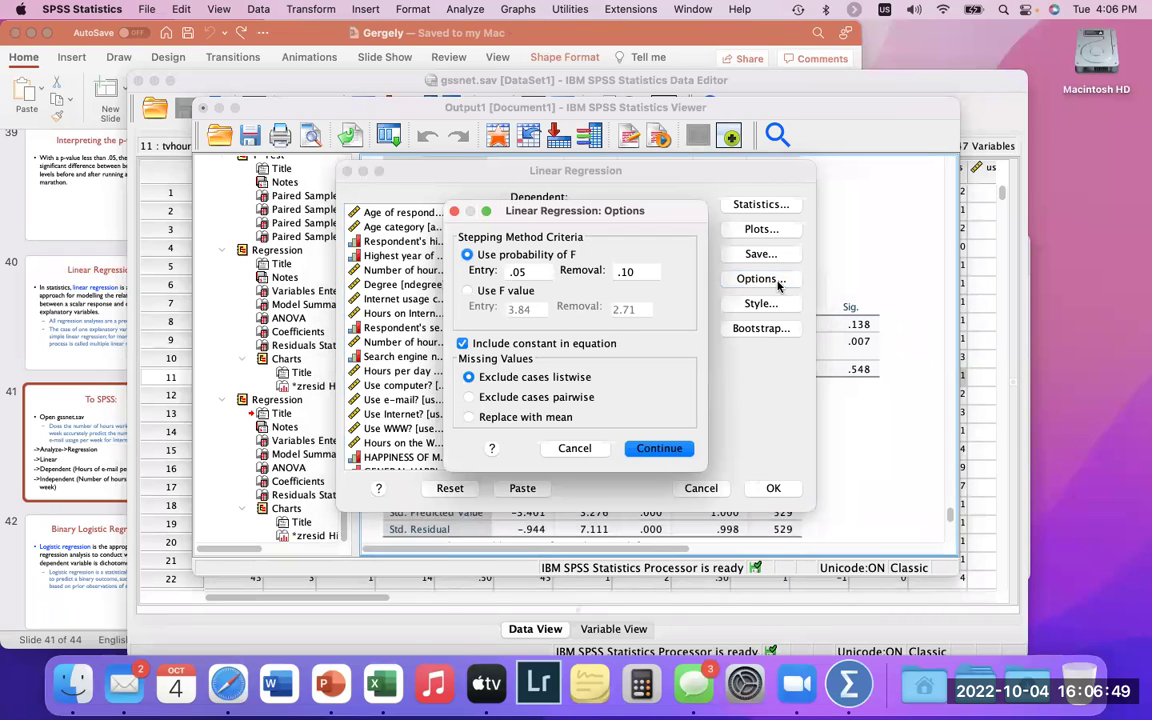
pyautogui.click(597, 449)
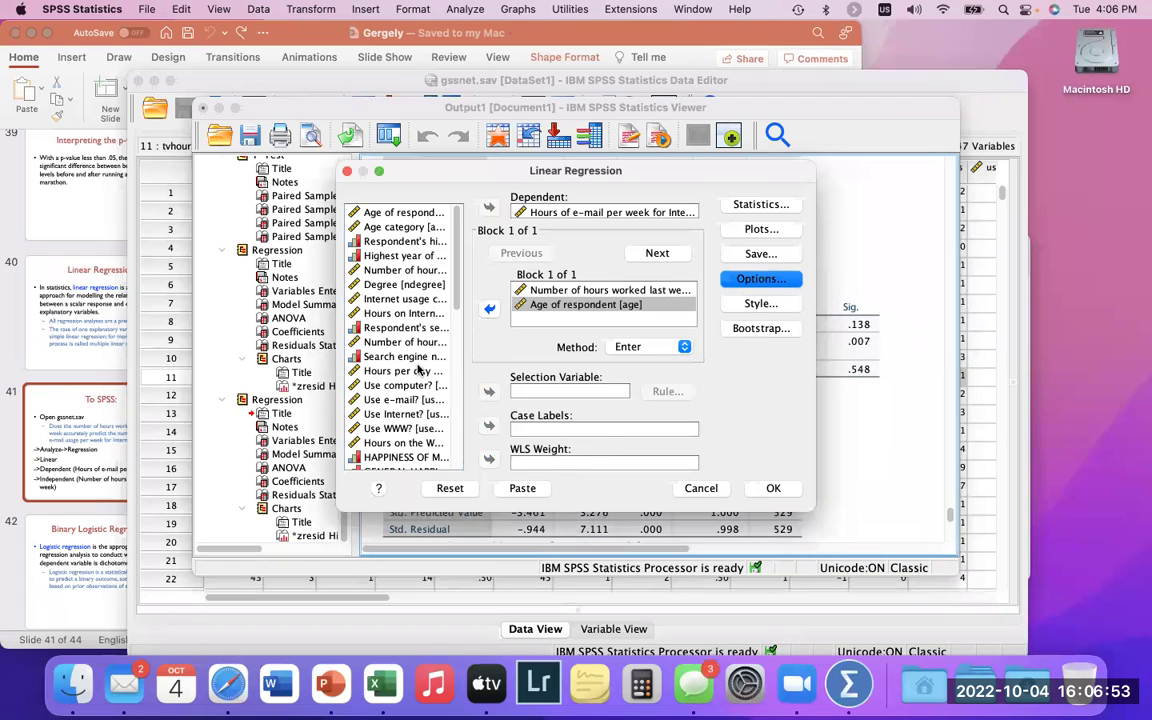
pyautogui.click(397, 213)
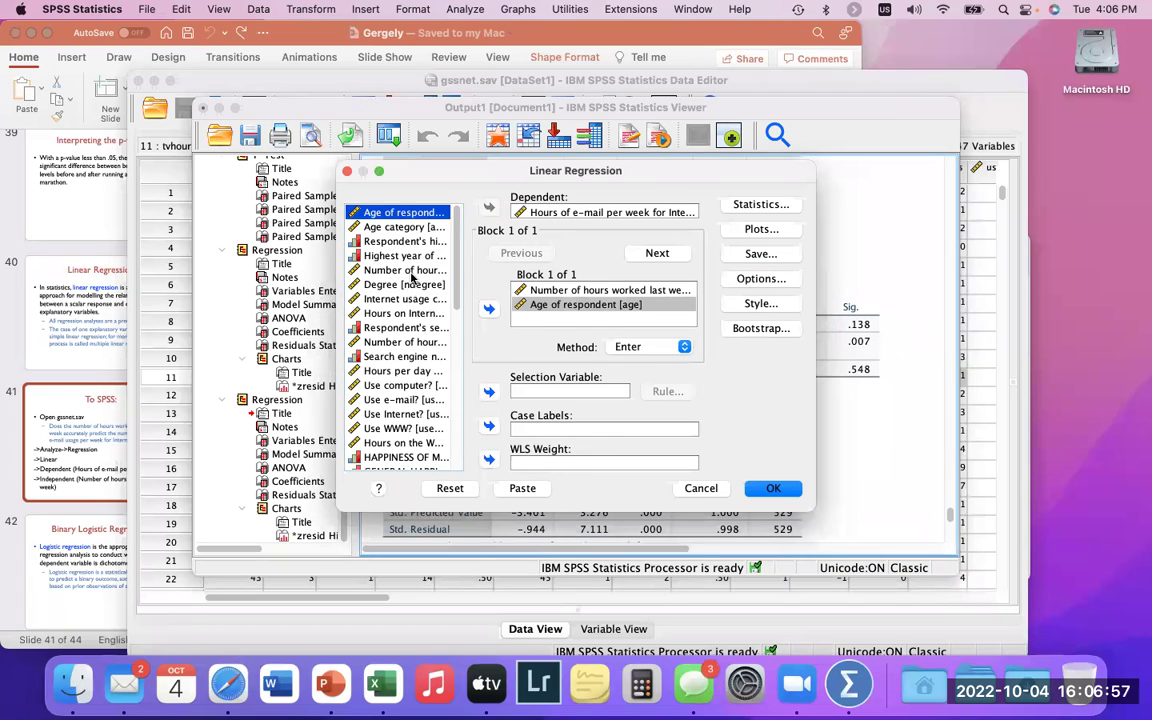
pyautogui.keyDown('super'); pyautogui.click(400, 270); pyautogui.keyUp('super')
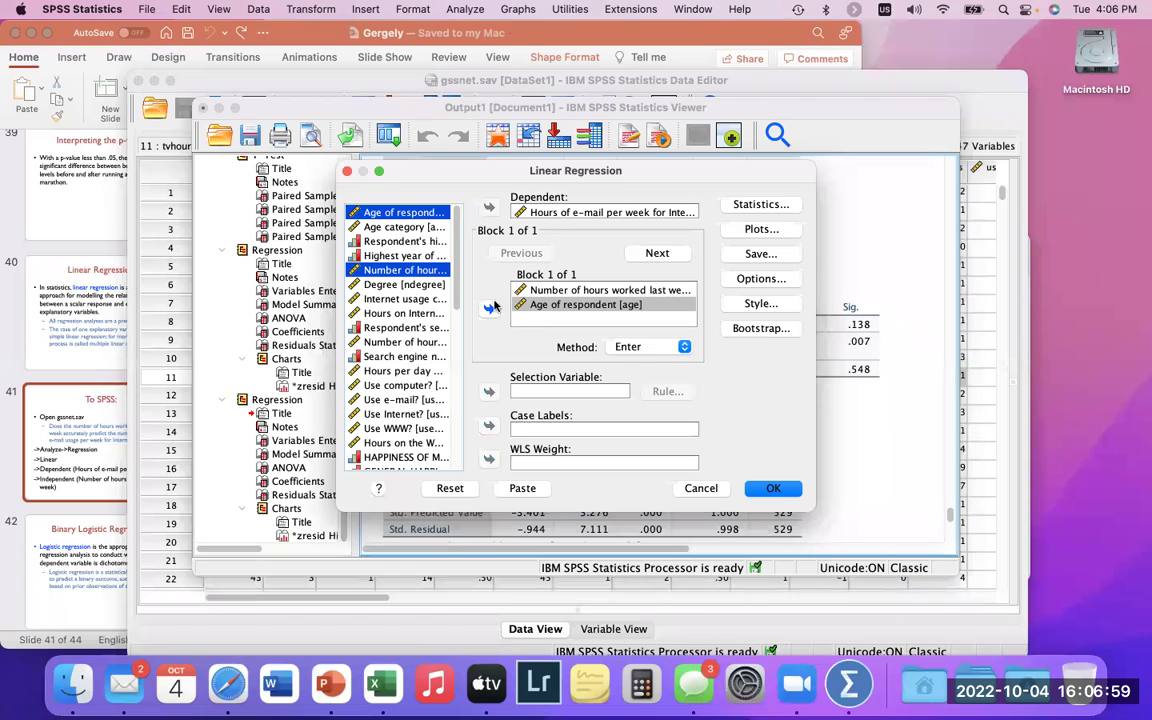
pyautogui.click(648, 347)
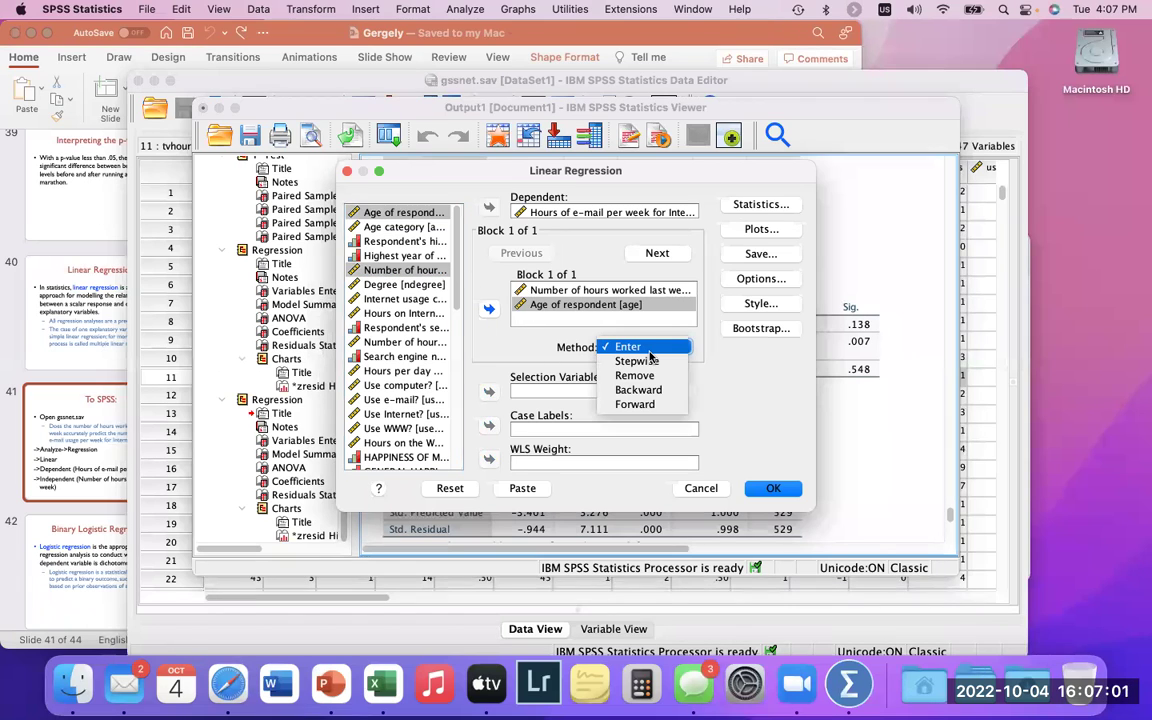
pyautogui.click(660, 347)
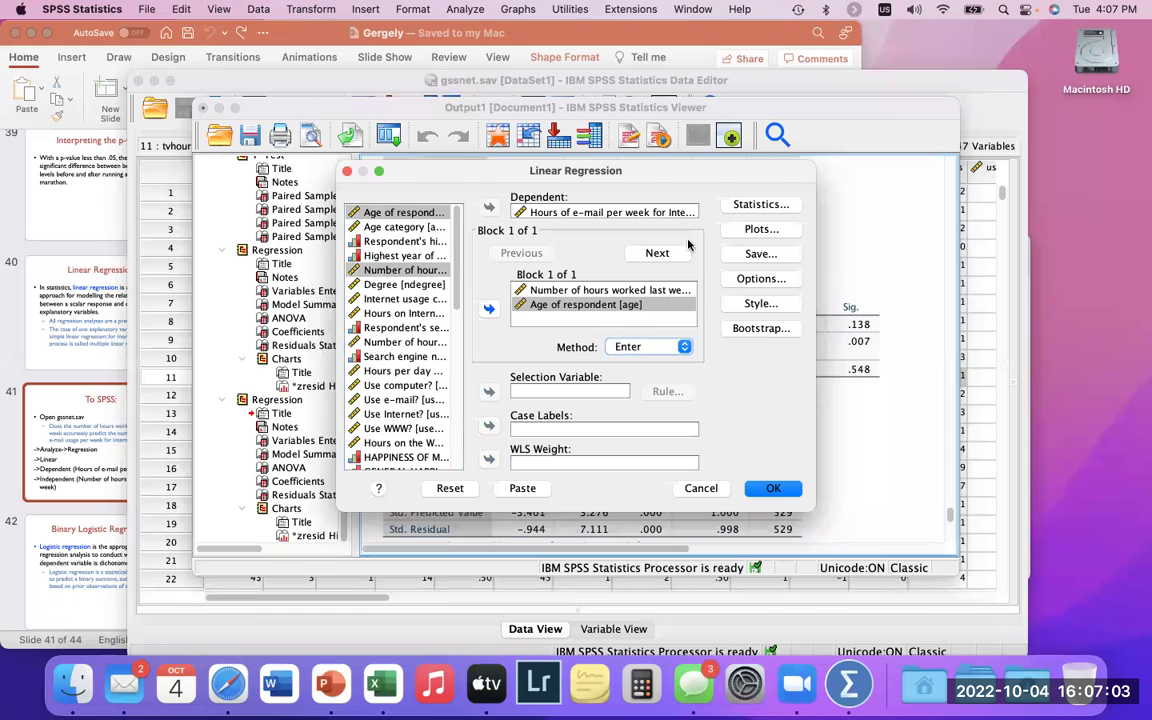
pyautogui.click(762, 204)
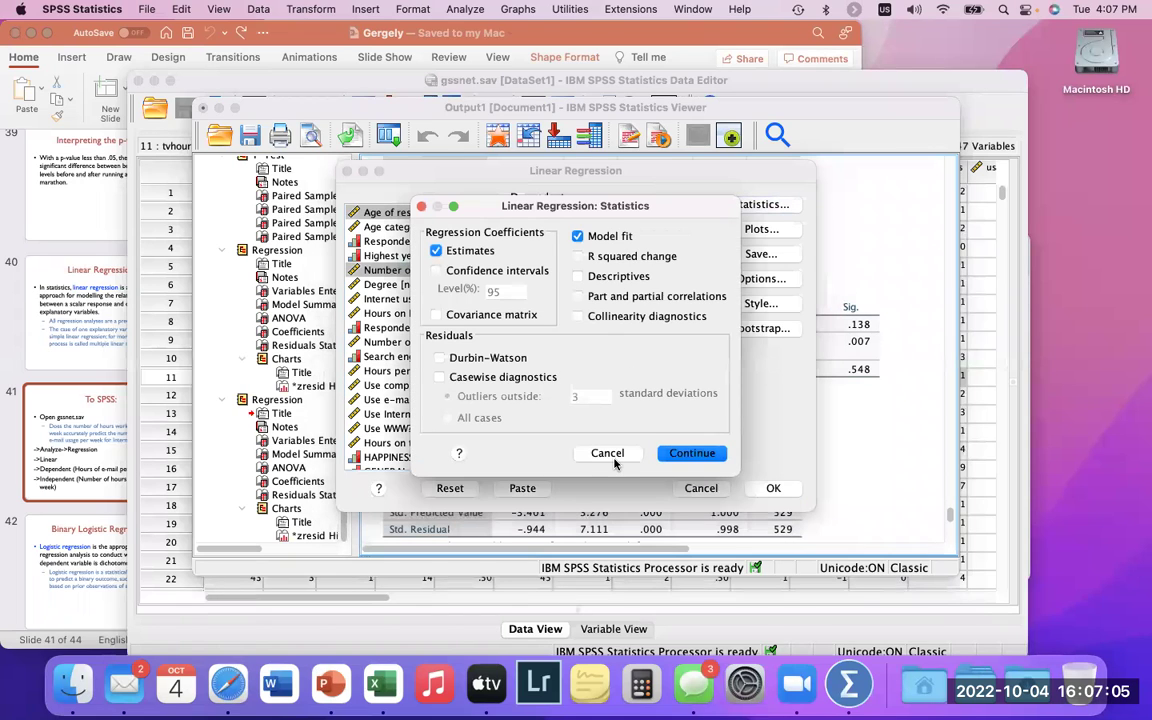
pyautogui.click(610, 455)
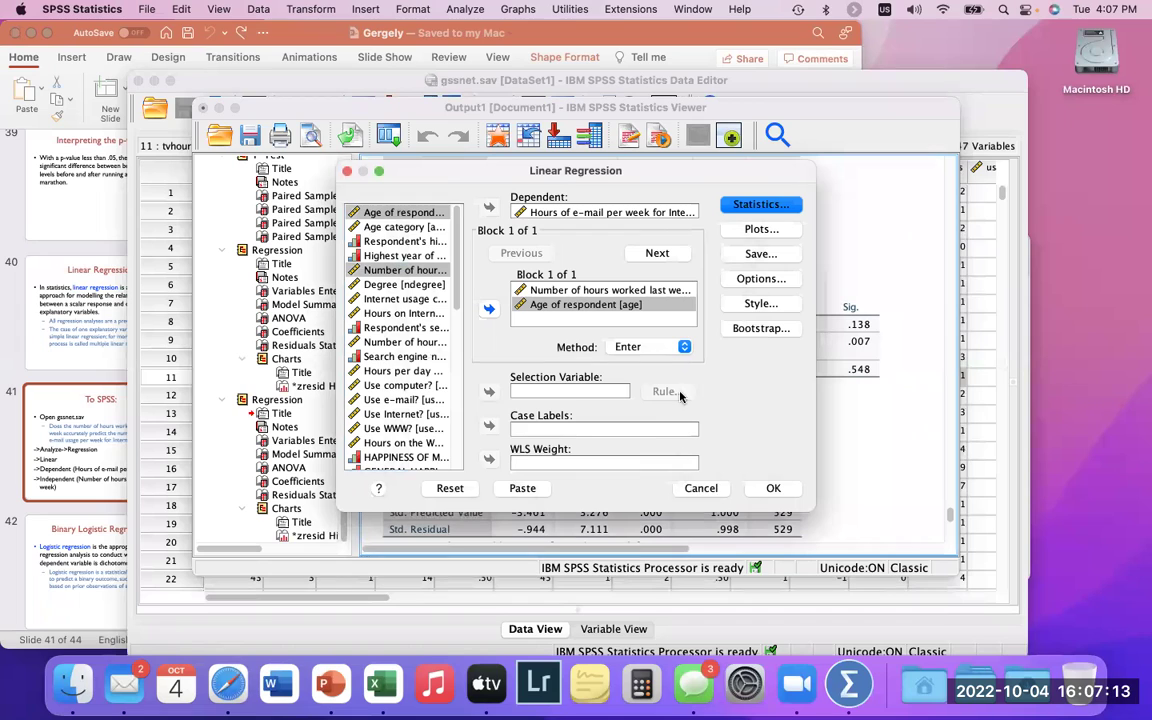
pyautogui.click(668, 347)
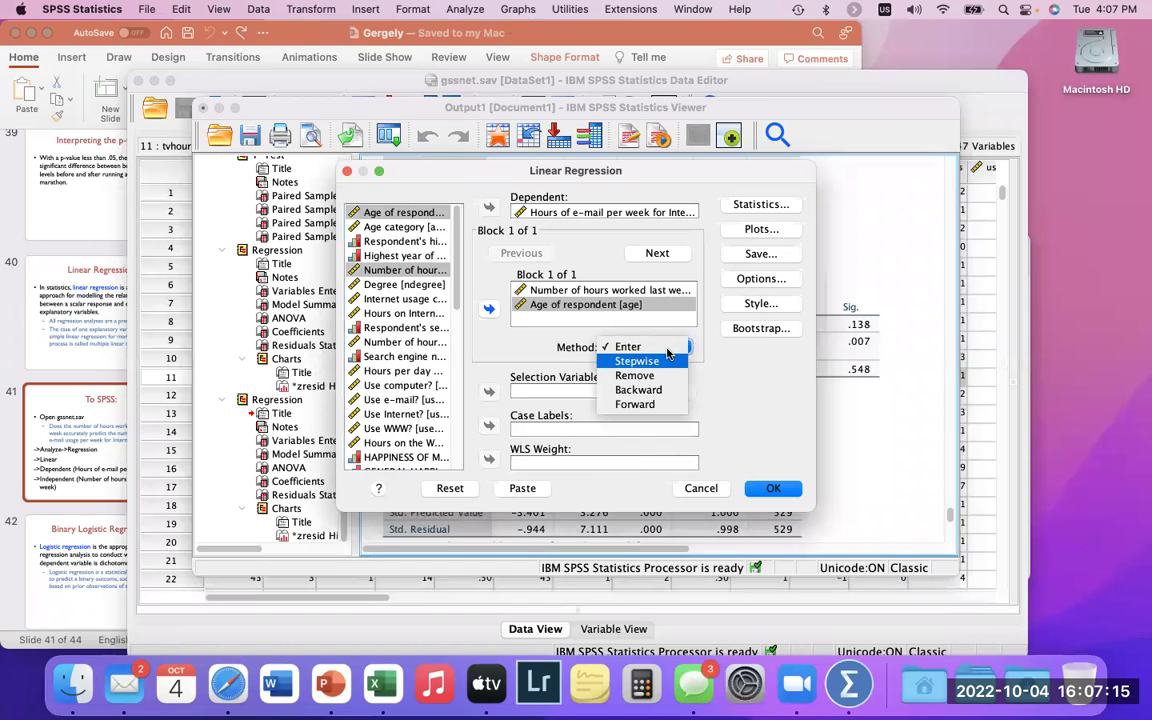
pyautogui.click(718, 400)
pyautogui.click(657, 253)
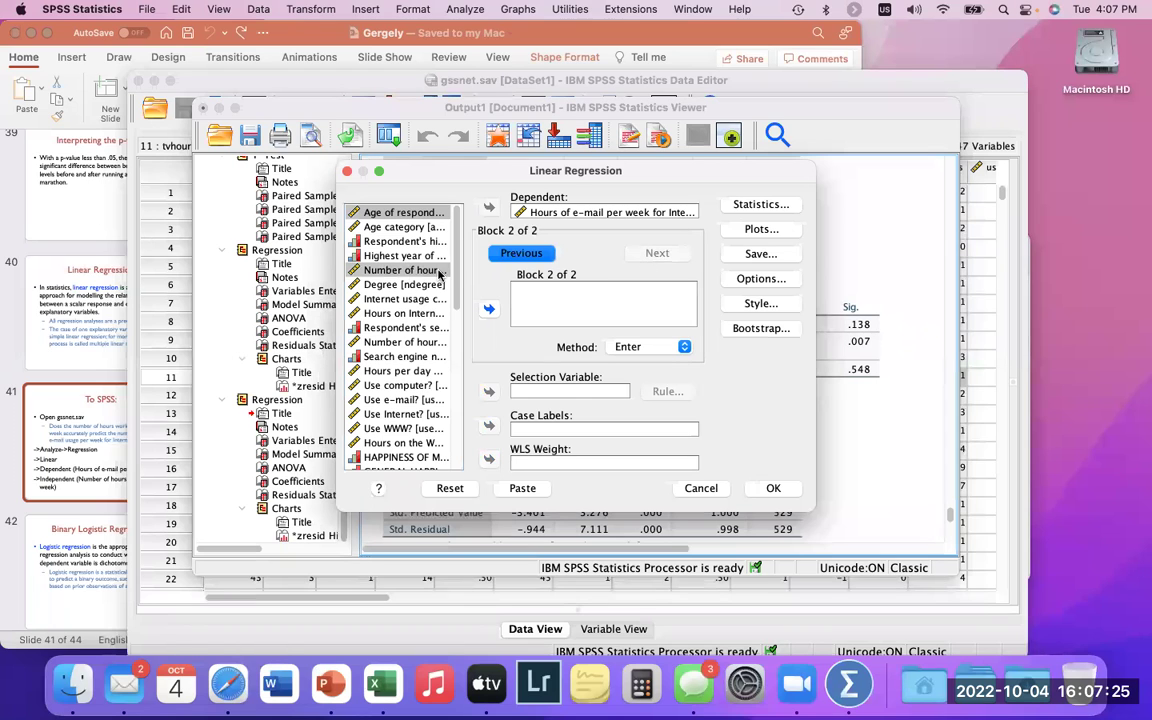
pyautogui.click(700, 486)
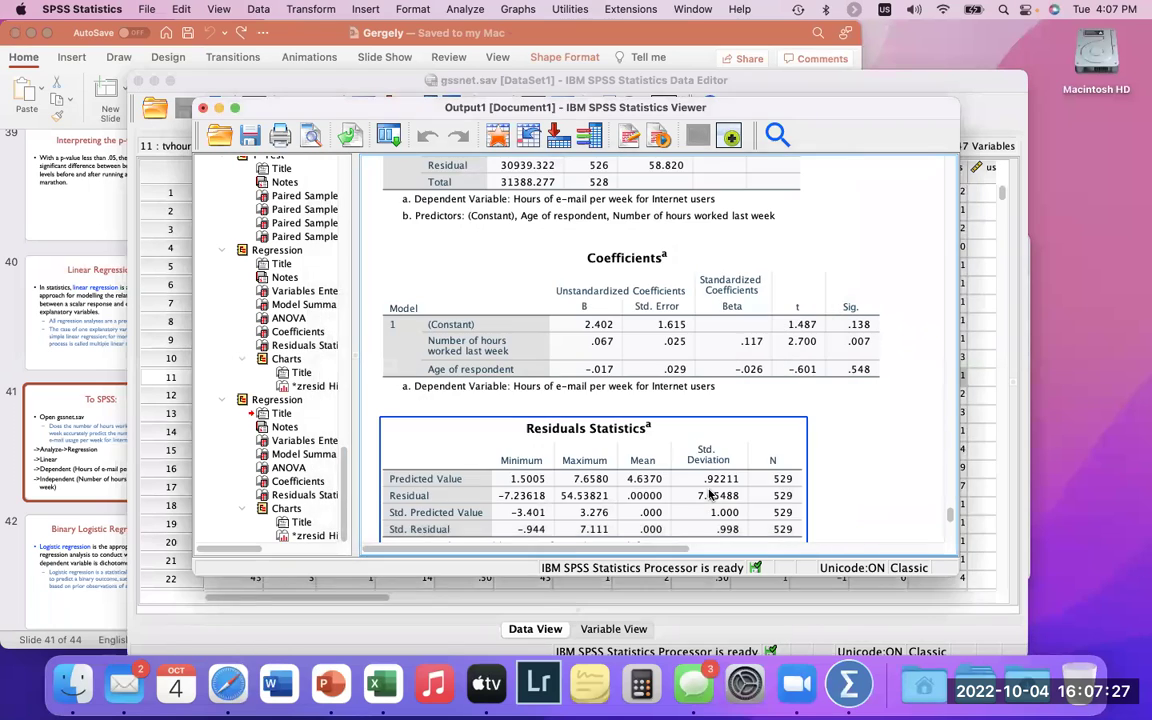
pyautogui.click(468, 9)
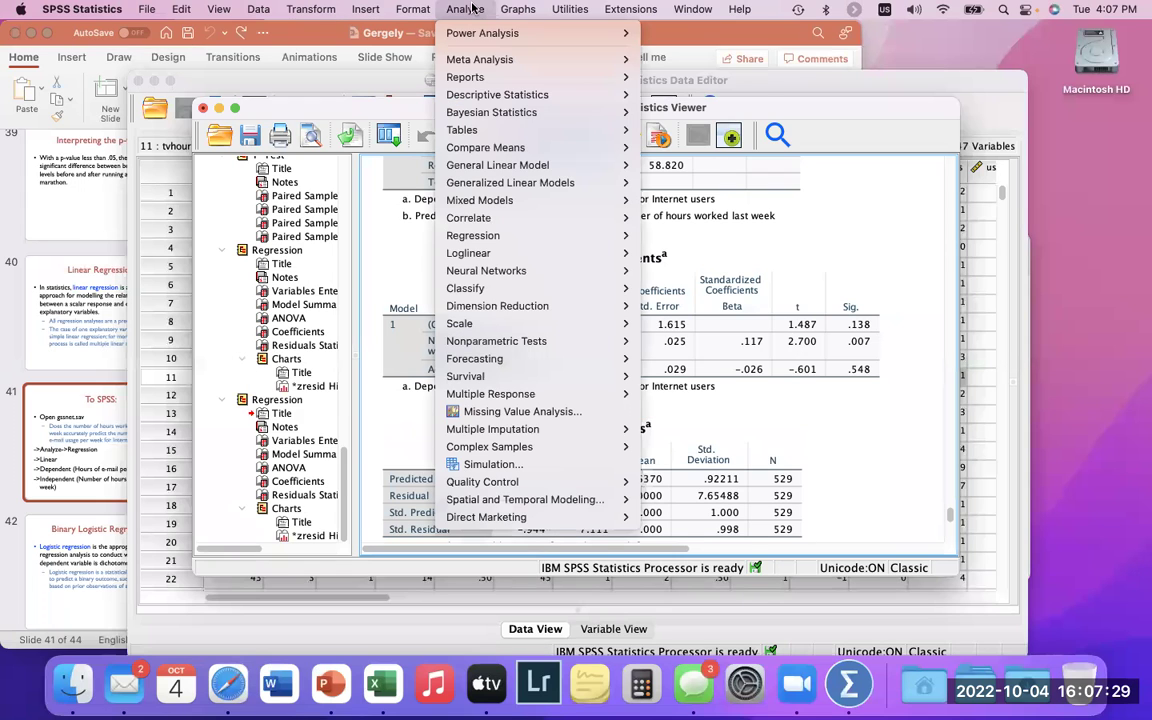
pyautogui.moveTo(500, 94)
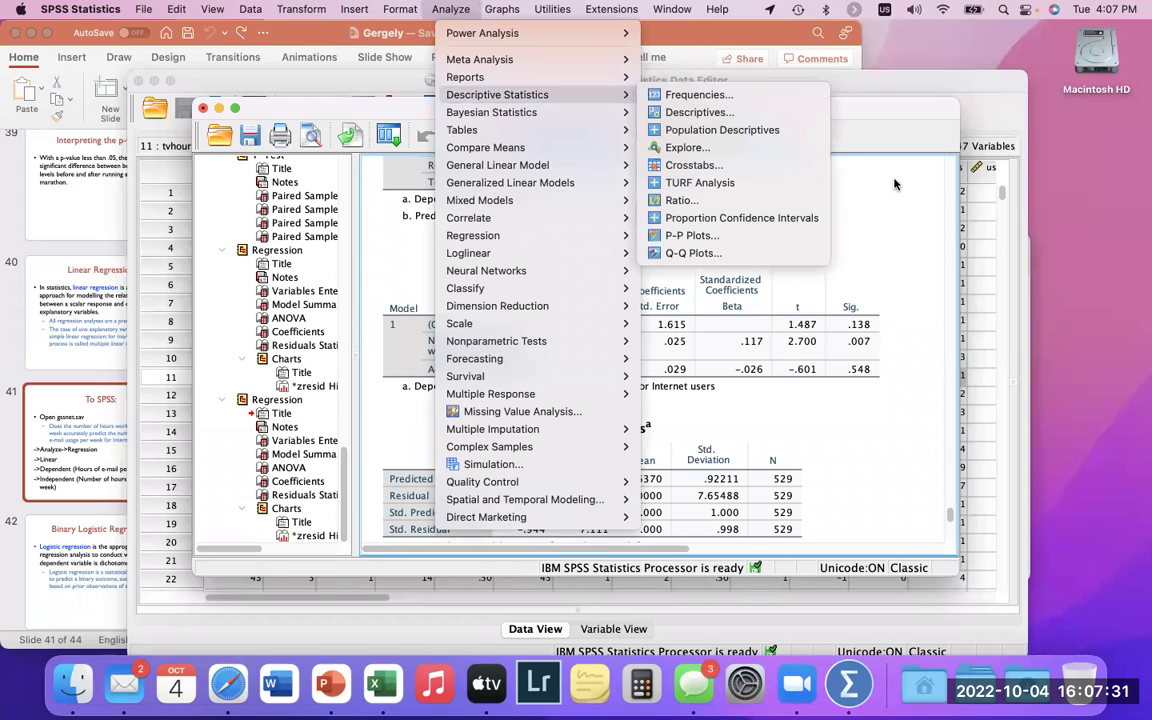
pyautogui.click(895, 184)
# - Start a Generalized Linear Models analysis with Hours of e-mail per week for Internet users [emailhrs] as the dependent variable
pyautogui.click(443, 9)
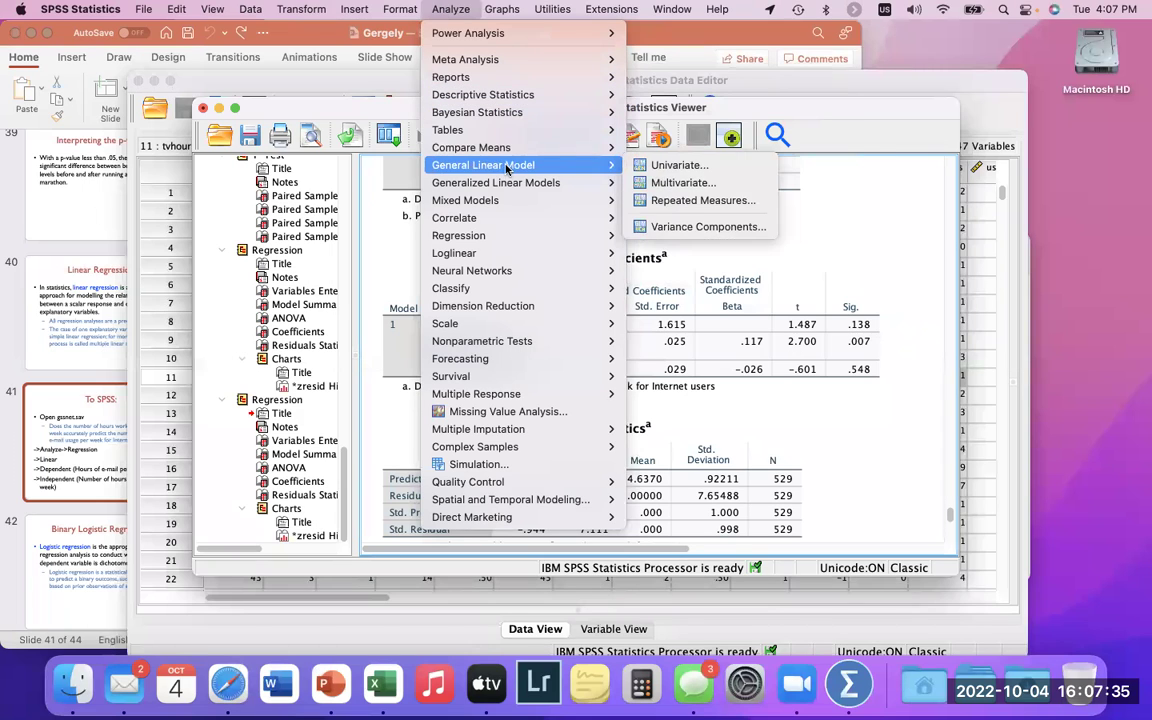
pyautogui.moveTo(514, 183)
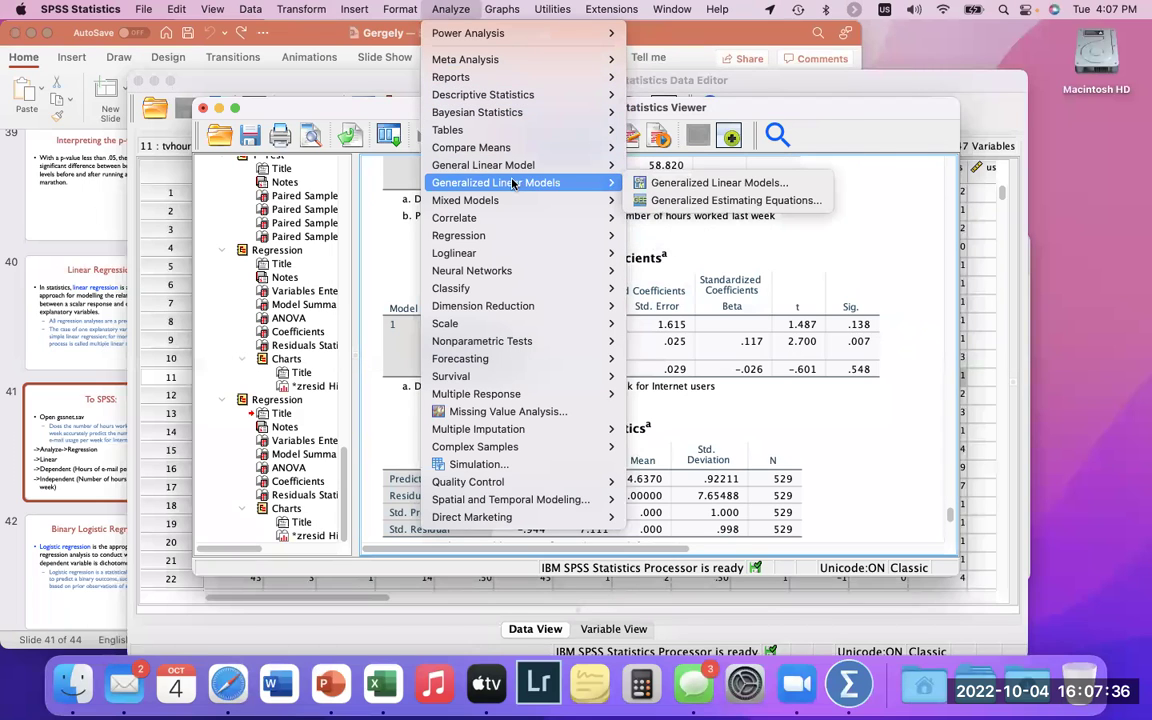
pyautogui.click(657, 185)
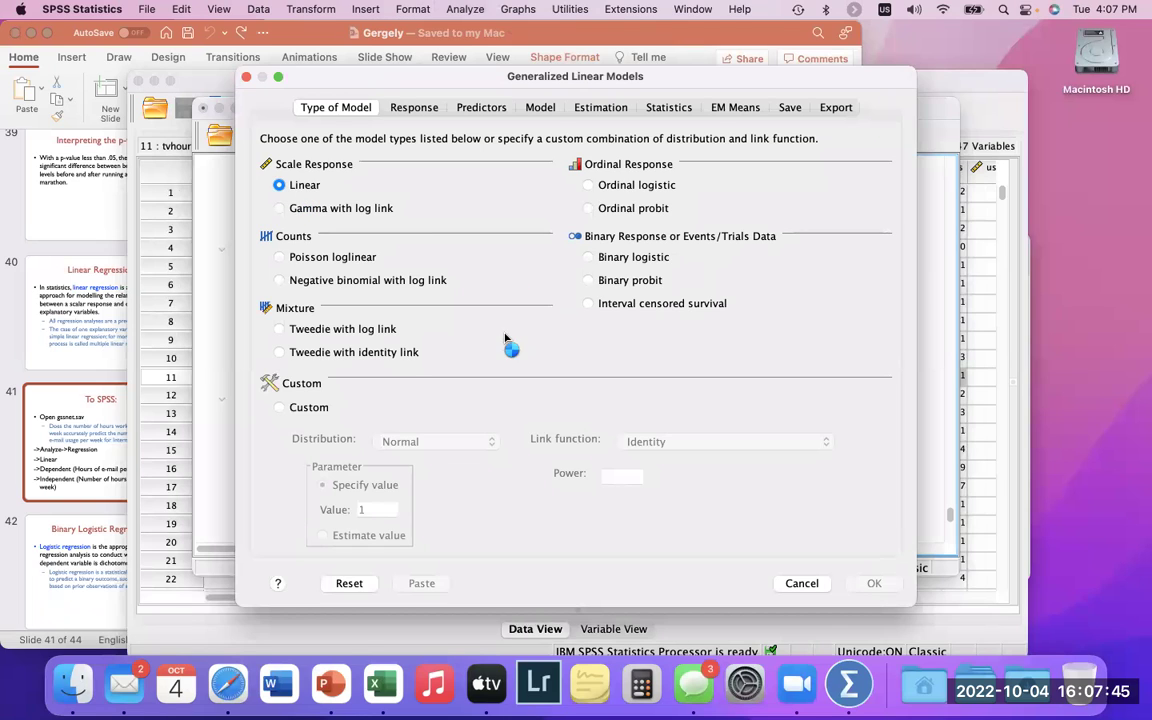
pyautogui.click(411, 110)
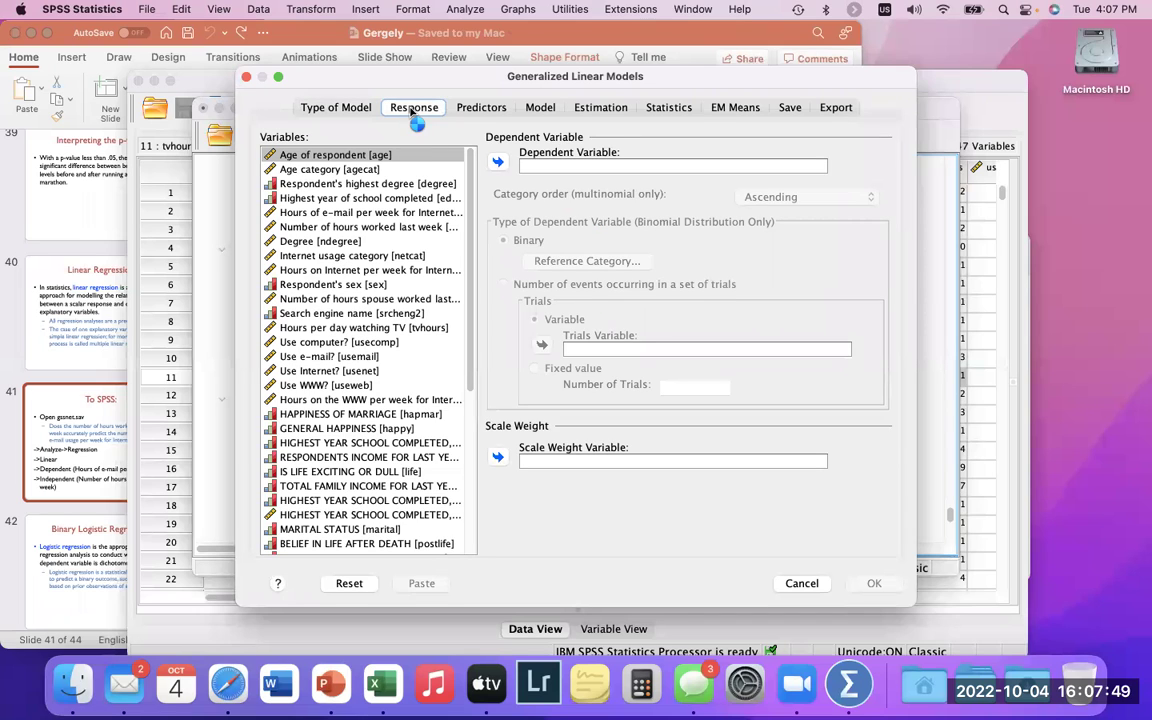
pyautogui.click(402, 214)
pyautogui.click(497, 161)
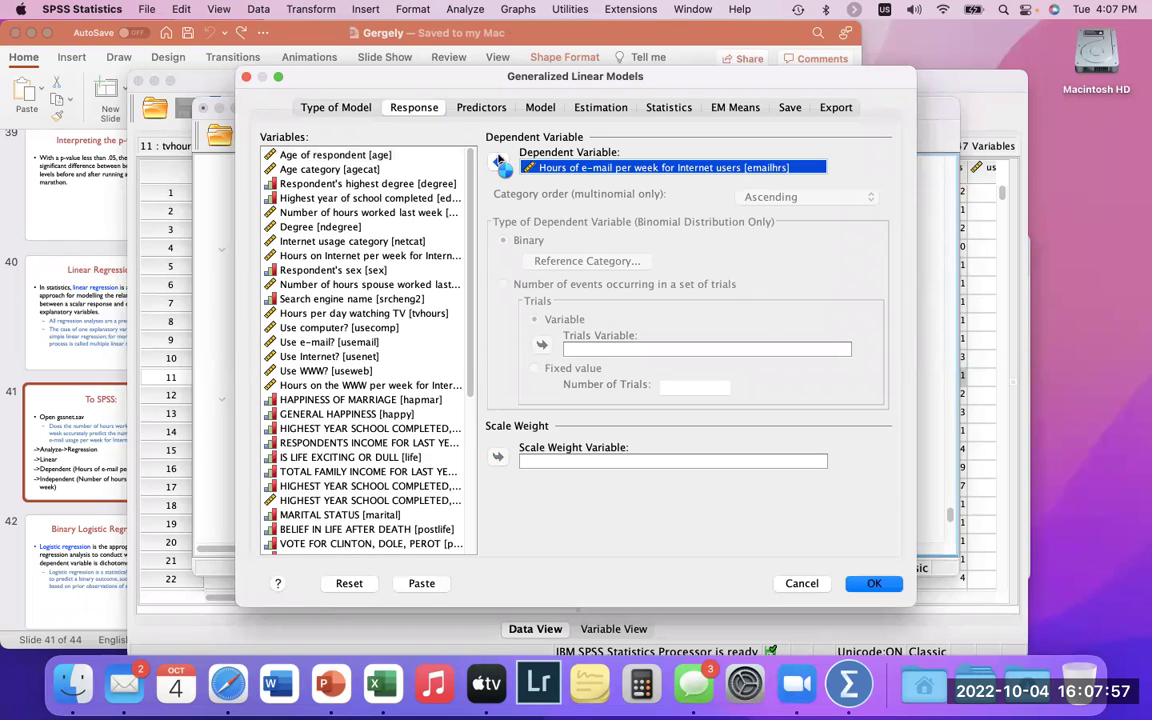
# - Add Number of hours worked last week [hrs1] as a covariate among the generalized linear model's predictors
pyautogui.click(470, 109)
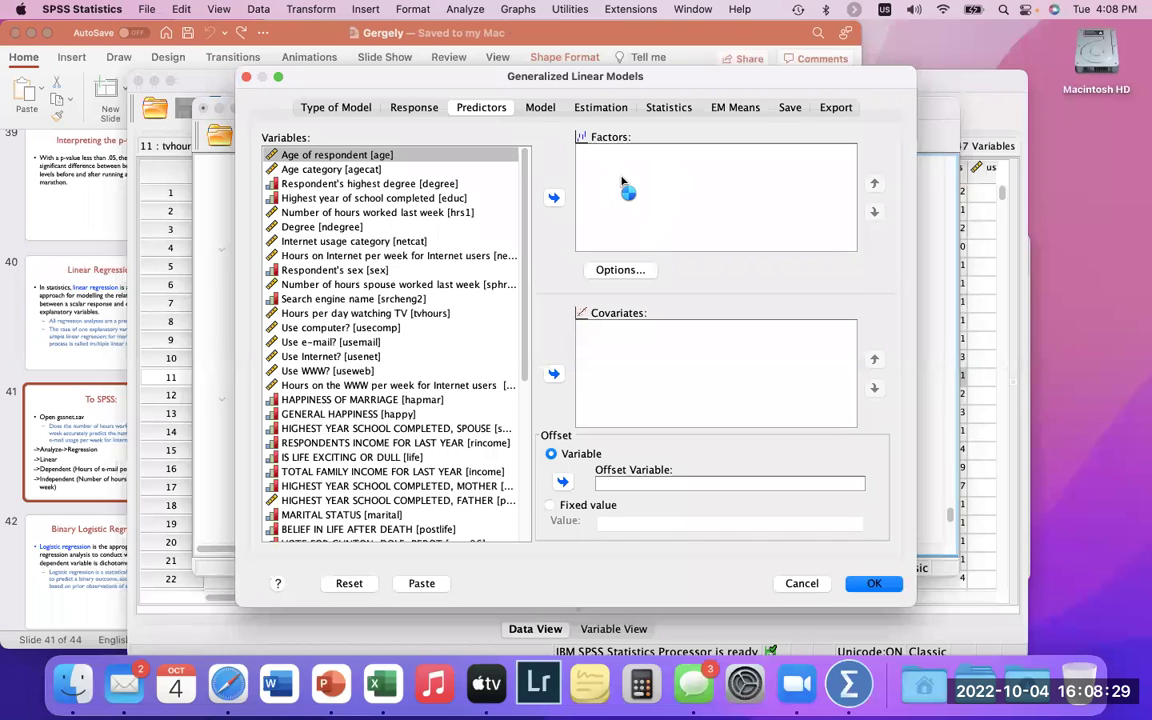
pyautogui.click(443, 184)
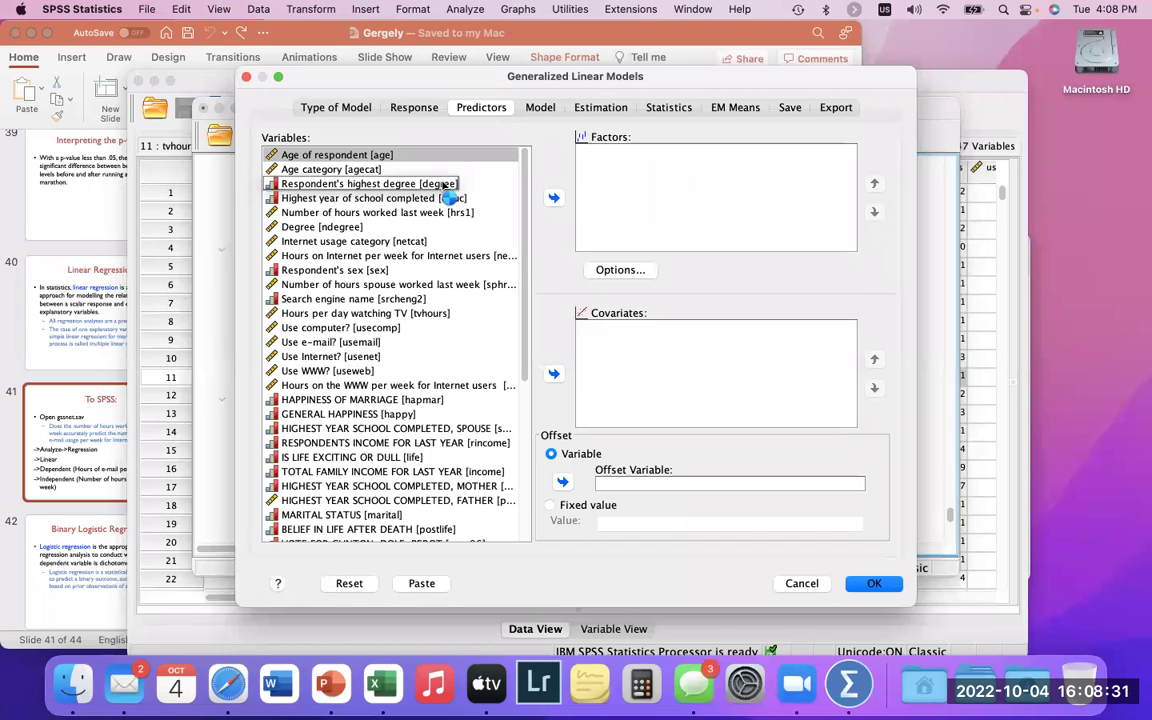
pyautogui.click(426, 156)
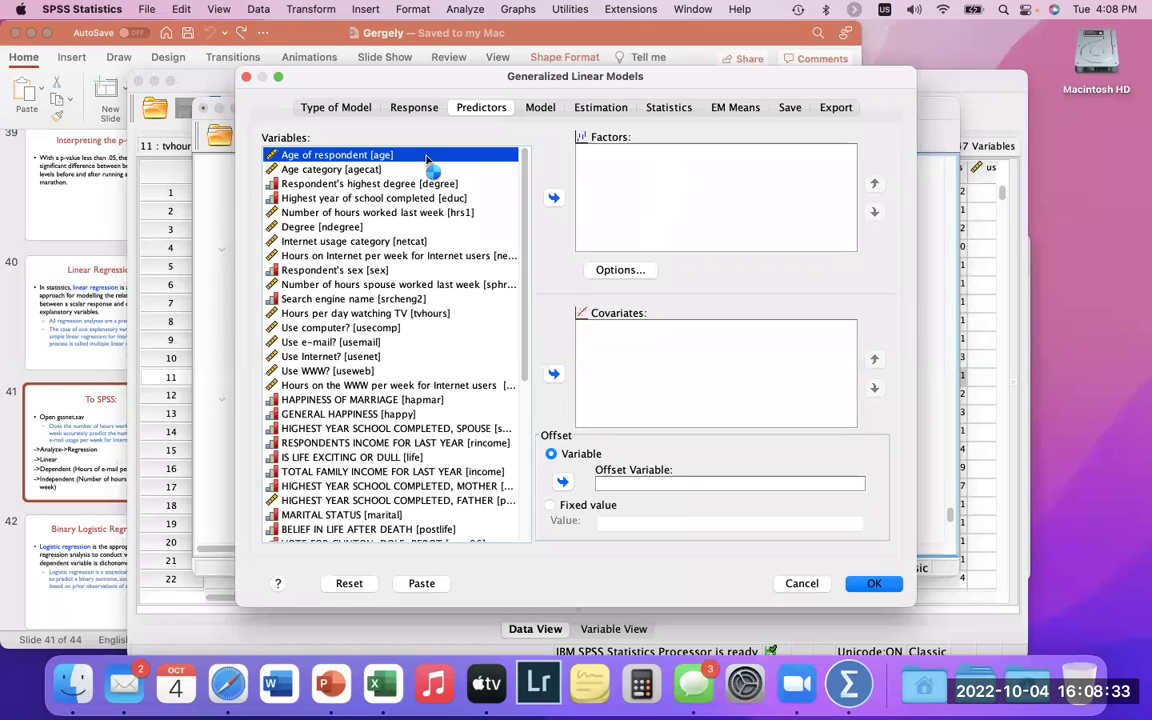
pyautogui.click(420, 213)
pyautogui.click(554, 374)
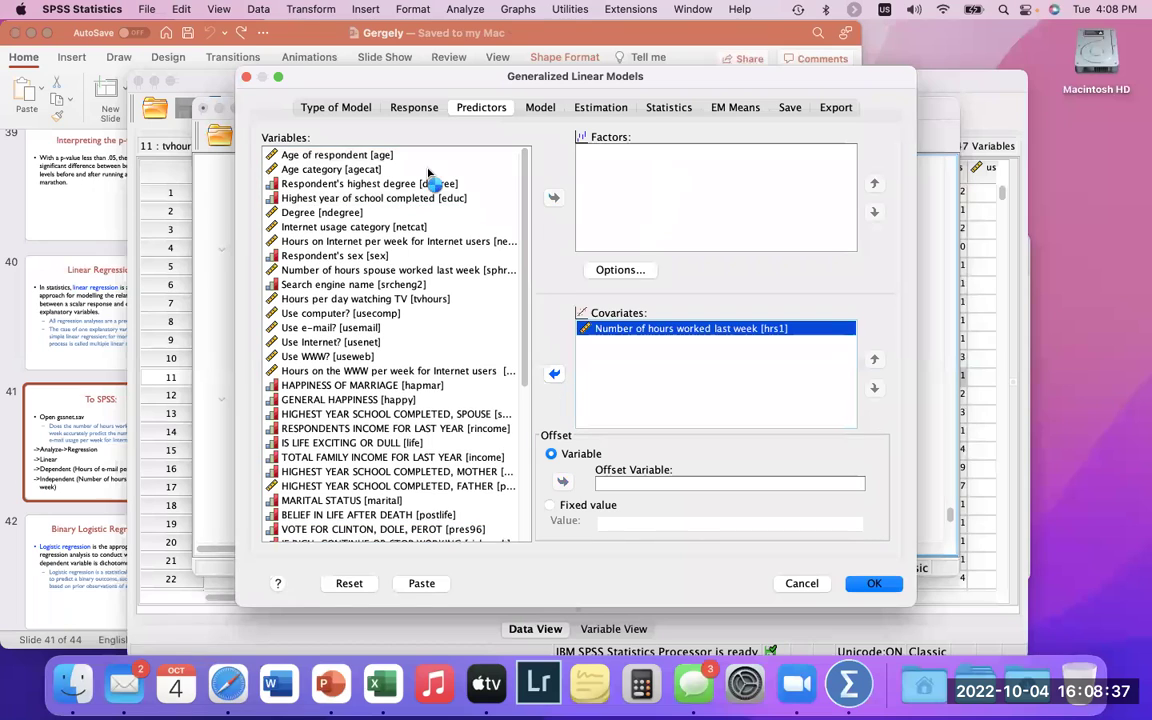
# - Add Age of respondent [age] as a second covariate and enter hrs1 and age as main effects in the model
pyautogui.click(385, 155)
pyautogui.click(554, 374)
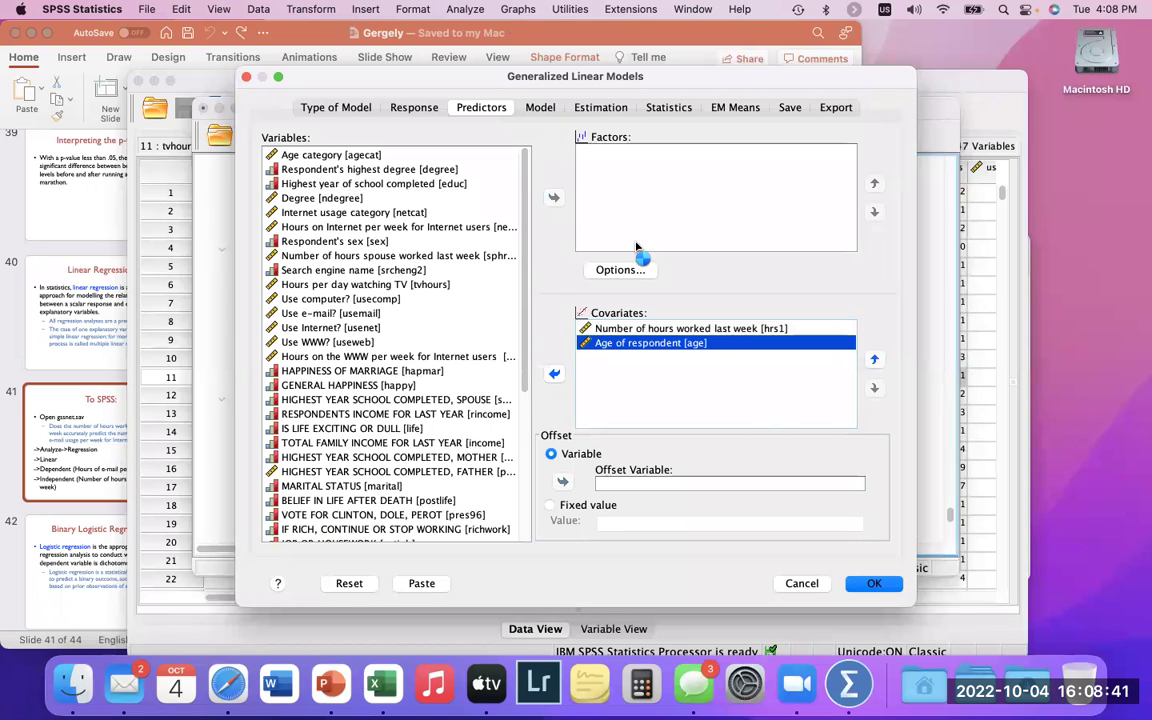
pyautogui.click(540, 107)
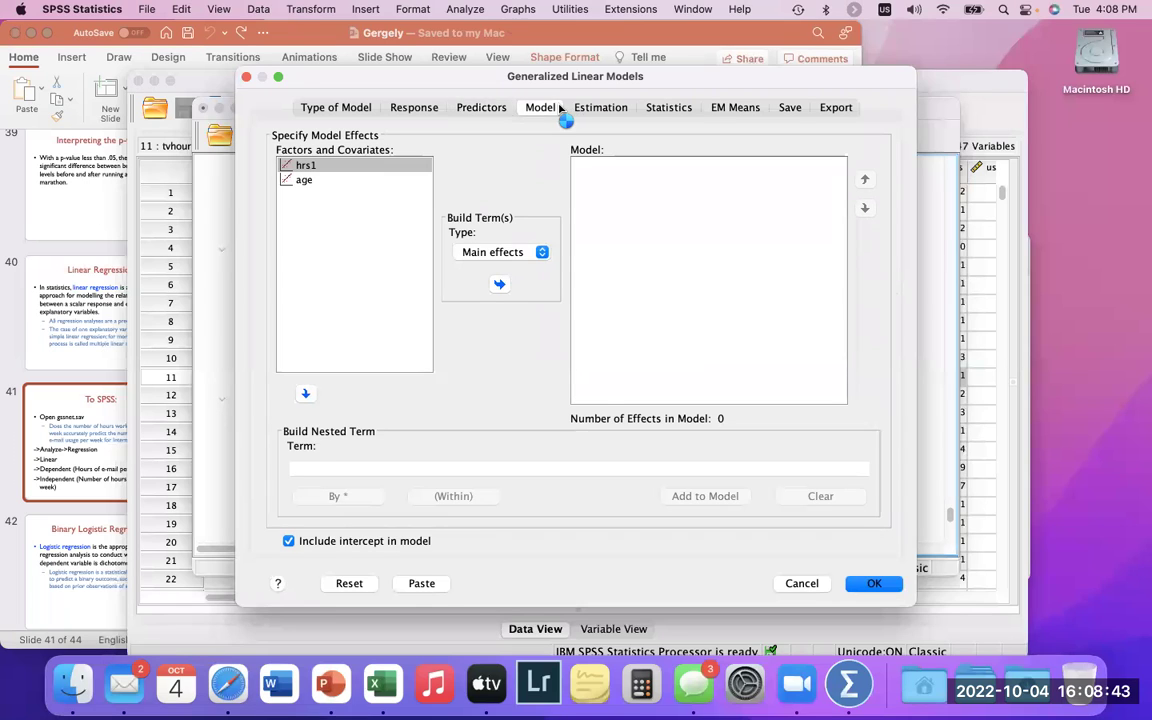
pyautogui.click(350, 163)
pyautogui.click(500, 284)
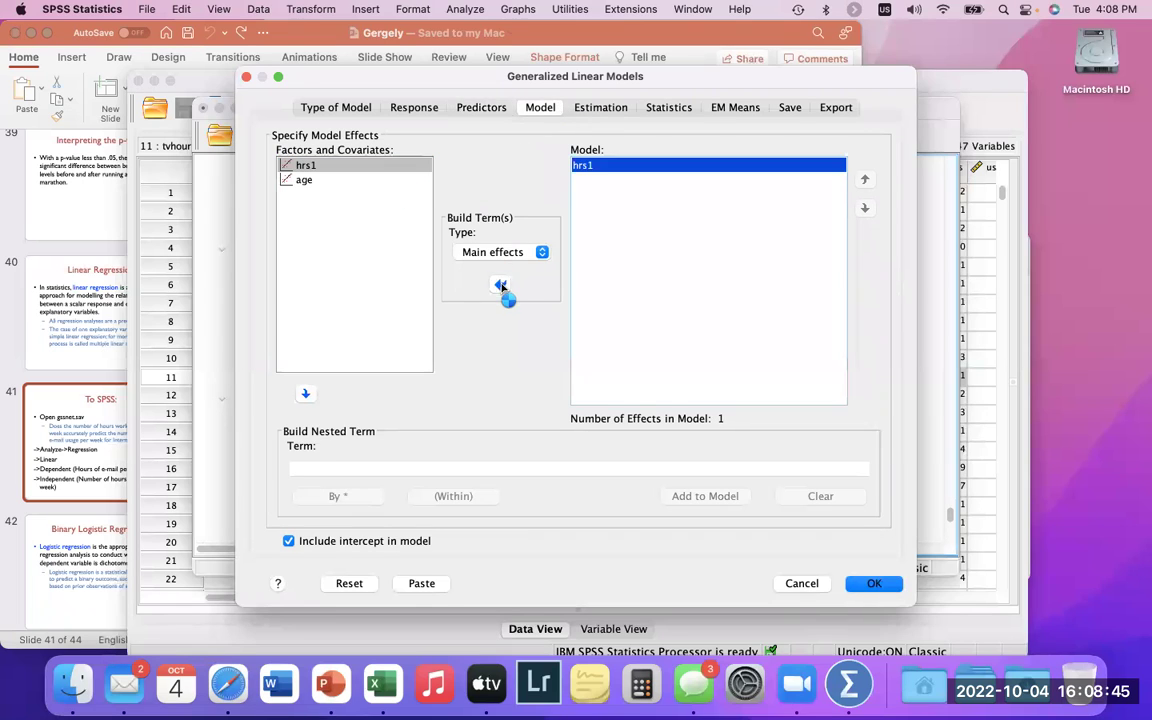
pyautogui.click(362, 180)
pyautogui.click(500, 284)
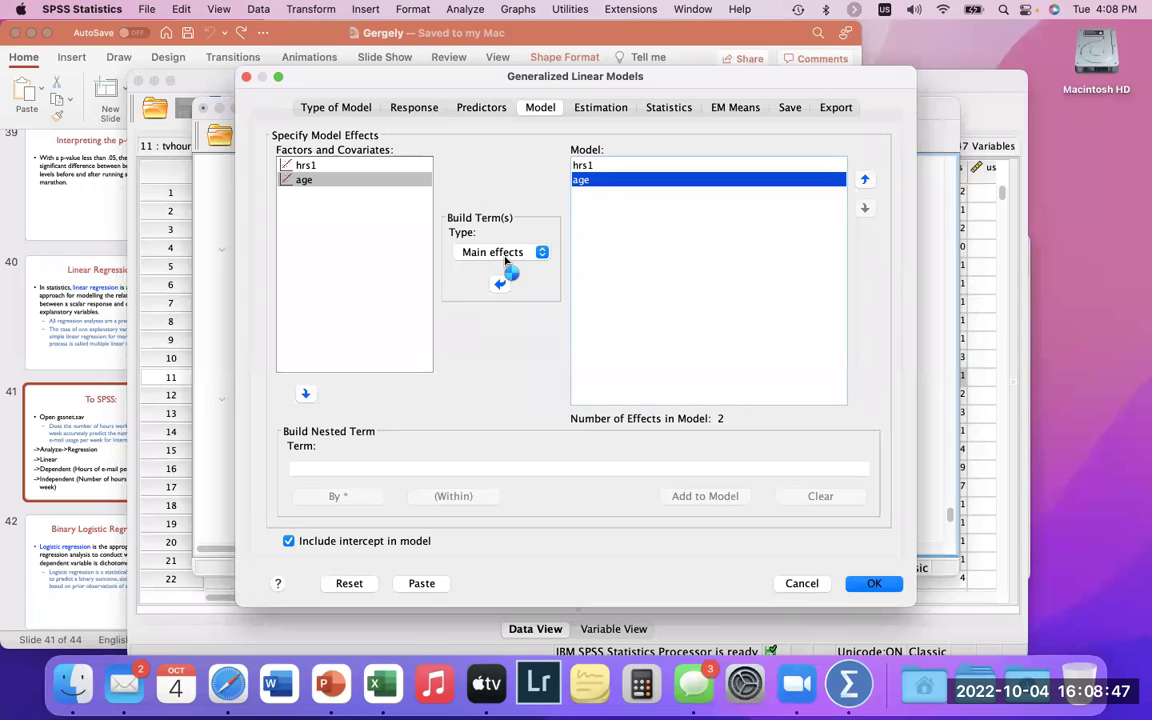
# - Add the hrs1*age interaction term to the model and run the generalized linear model analysis
pyautogui.click(505, 254)
pyautogui.click(500, 283)
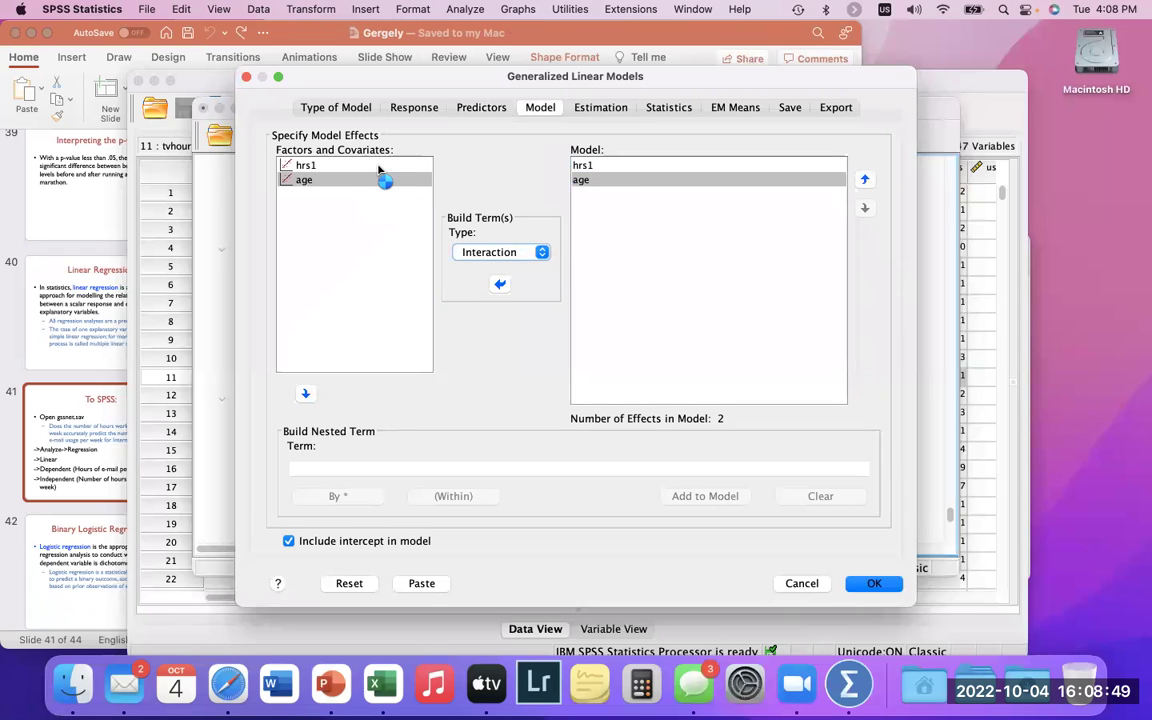
pyautogui.keyDown('shift'); pyautogui.click(378, 167); pyautogui.keyUp('shift')
pyautogui.click(500, 284)
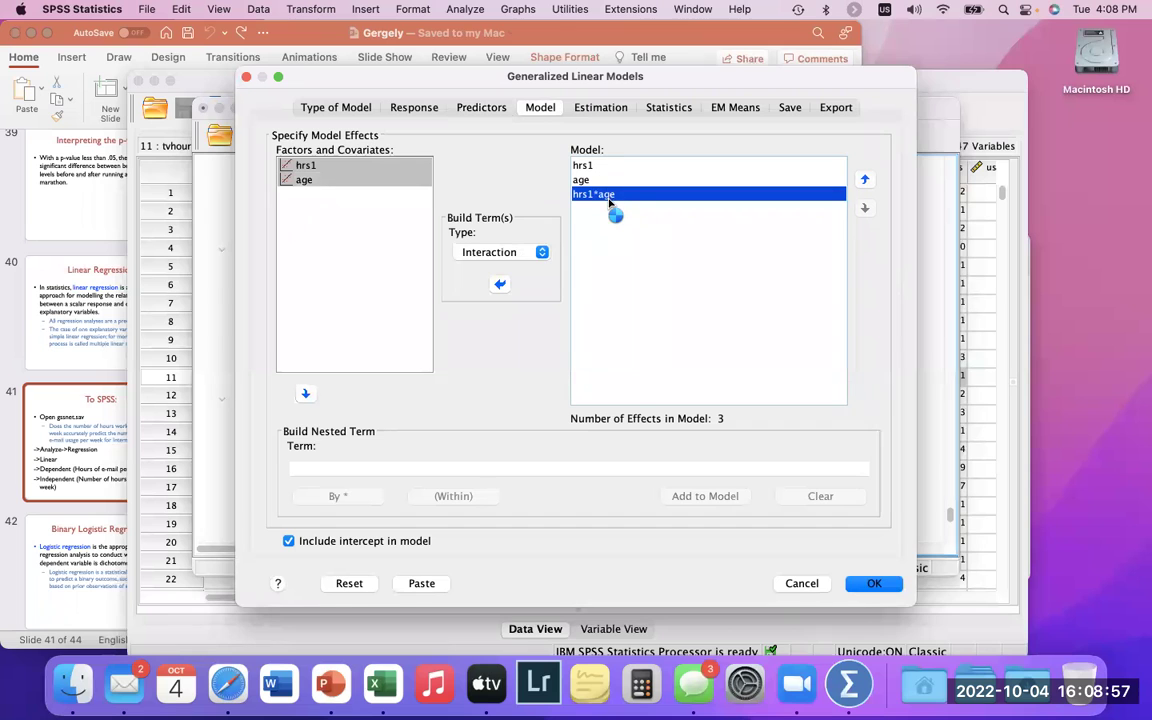
pyautogui.click(887, 590)
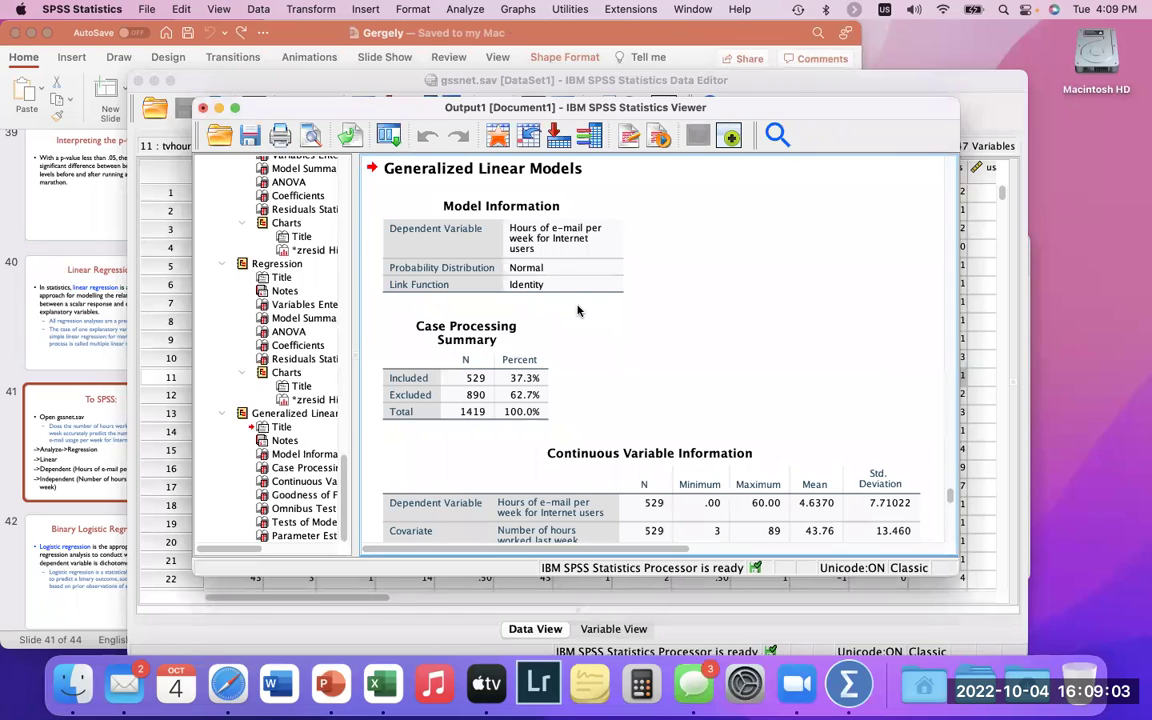
# - Review the Generalized Linear Models output from the Model Information table through Goodness of Fit and the Omnibus Test
pyautogui.scroll(-2, 577, 305)
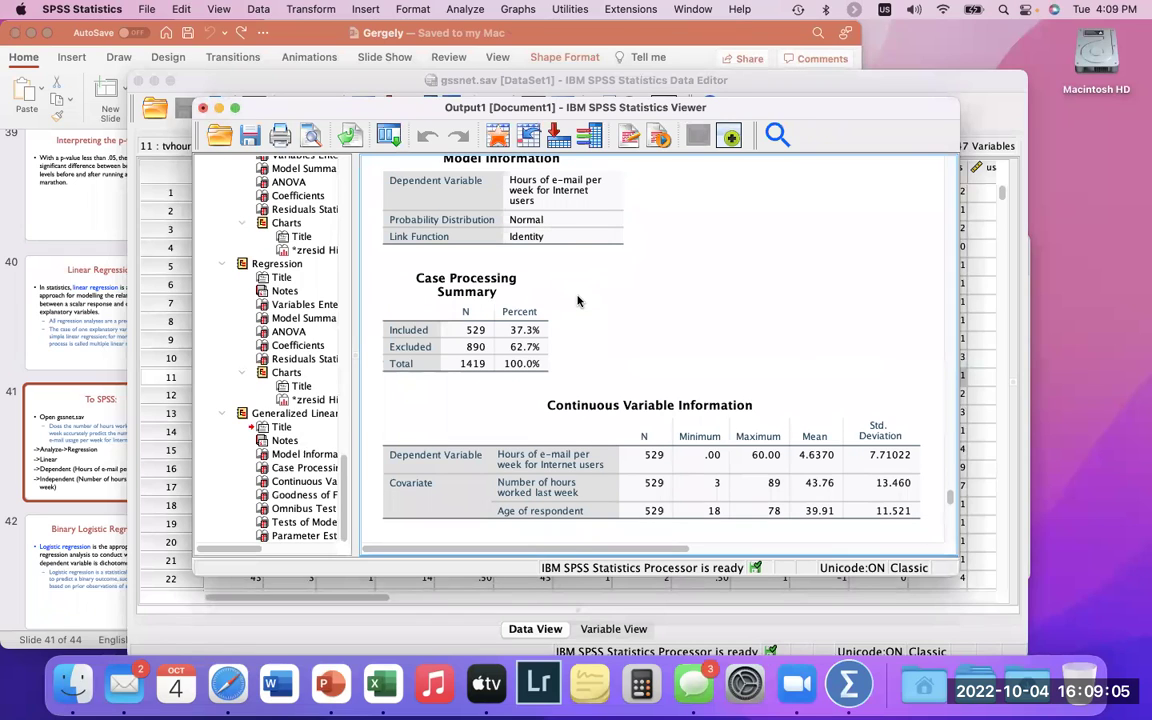
pyautogui.scroll(-8, 676, 328)
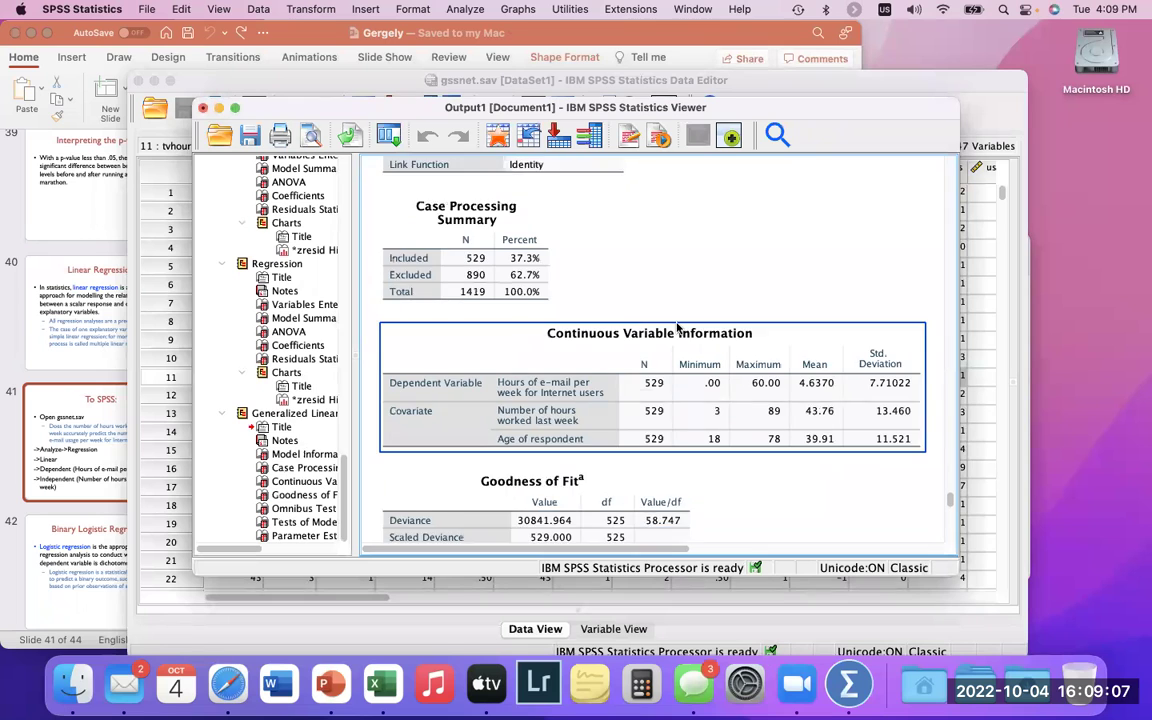
pyautogui.scroll(-10, 676, 327)
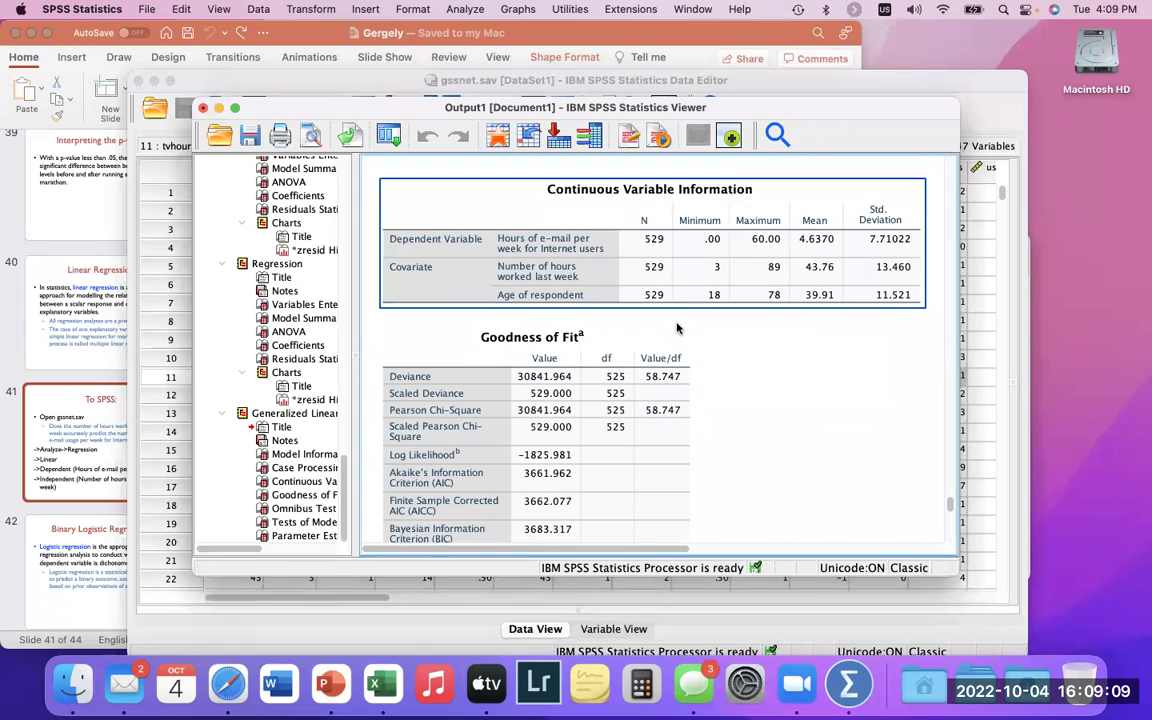
pyautogui.scroll(-3, 676, 327)
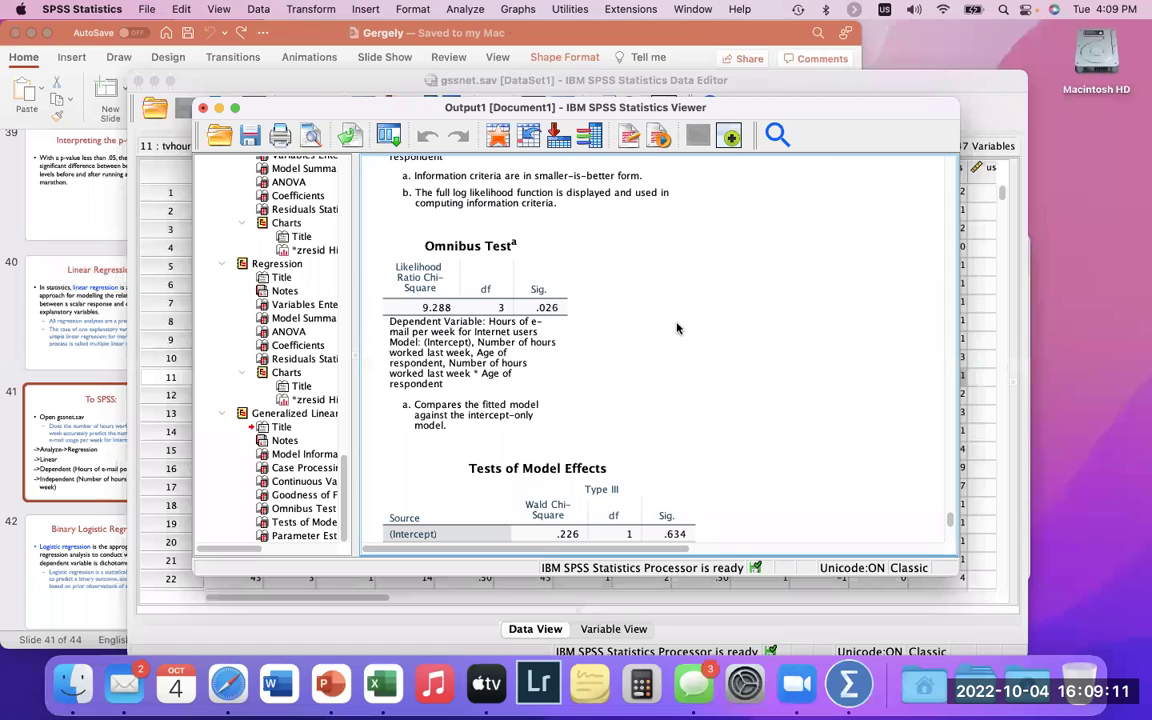
pyautogui.scroll(-5, 676, 327)
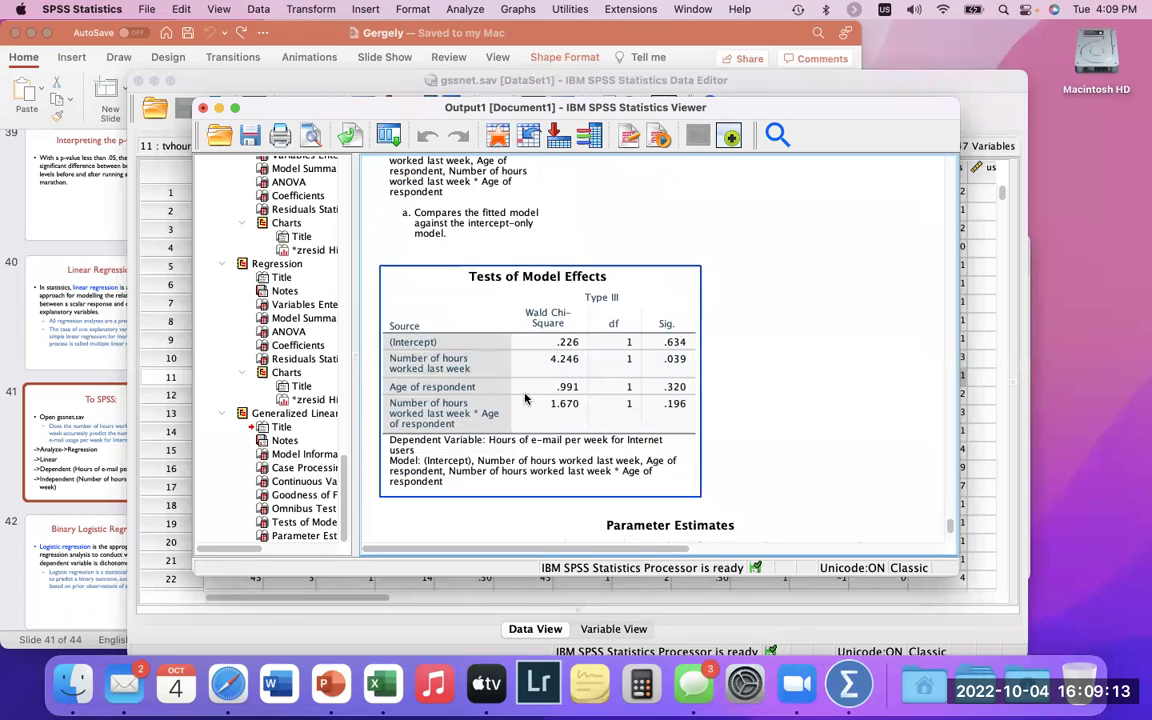
# - Examine the Tests of Model Effects and Parameter Estimates tables for hours worked, Age of respondent and their interaction
pyautogui.scroll(-2, 525, 398)
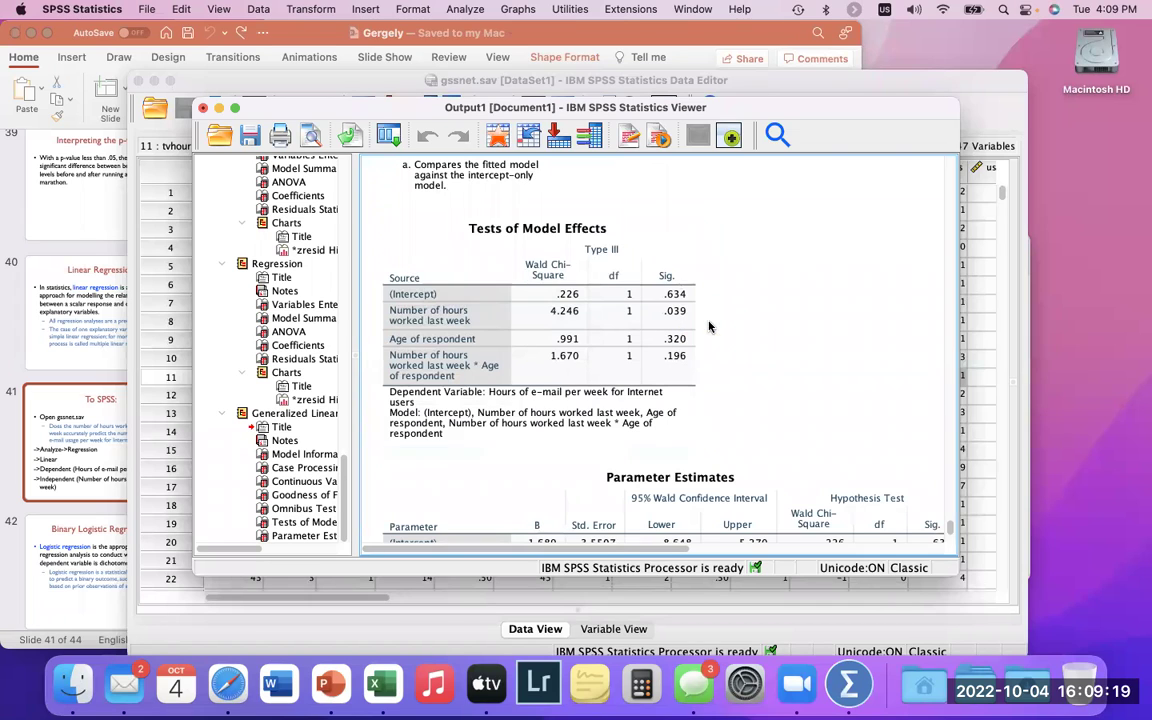
pyautogui.scroll(-3, 691, 319)
pyautogui.scroll(-5, 691, 319)
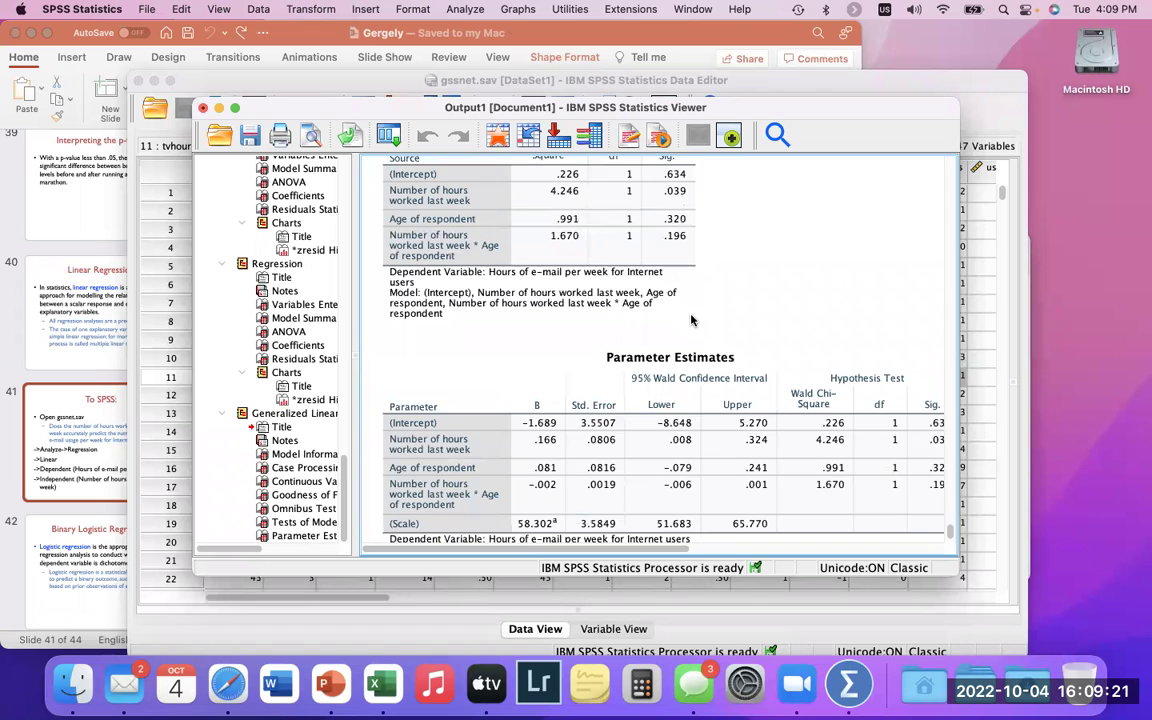
pyautogui.scroll(10, 726, 344)
pyautogui.scroll(-10, 726, 344)
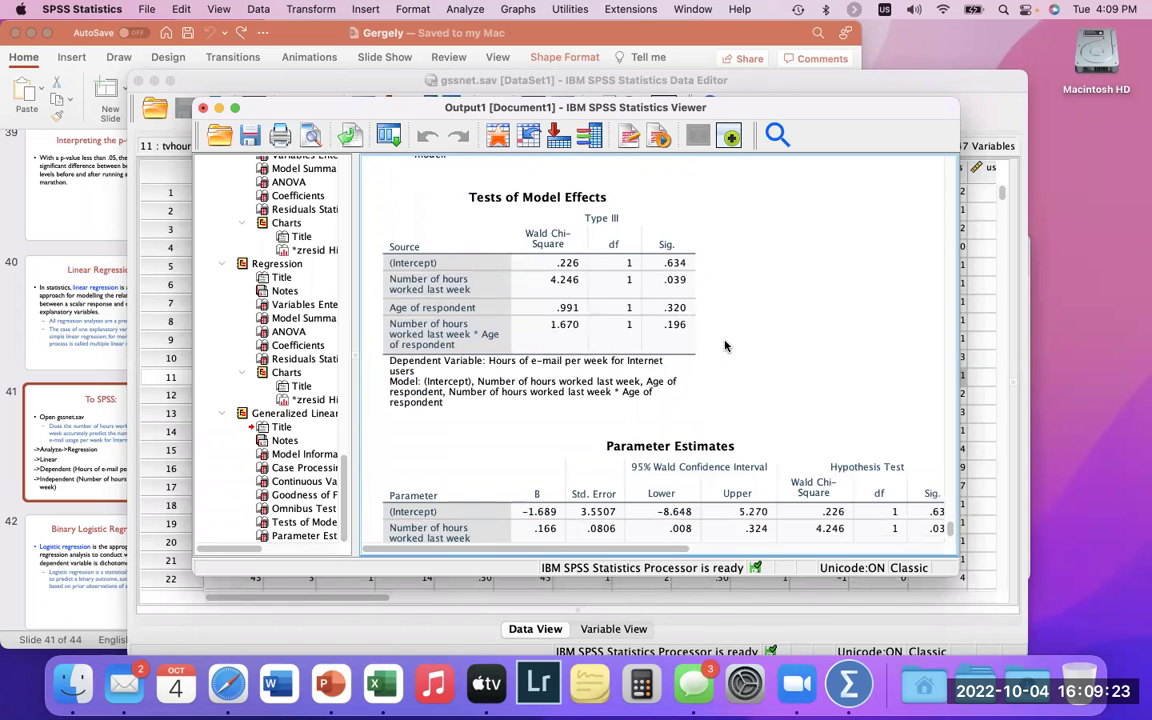
pyautogui.hscroll(2, 726, 344)
pyautogui.hscroll(3, 726, 344)
pyautogui.scroll(5, 652, 303)
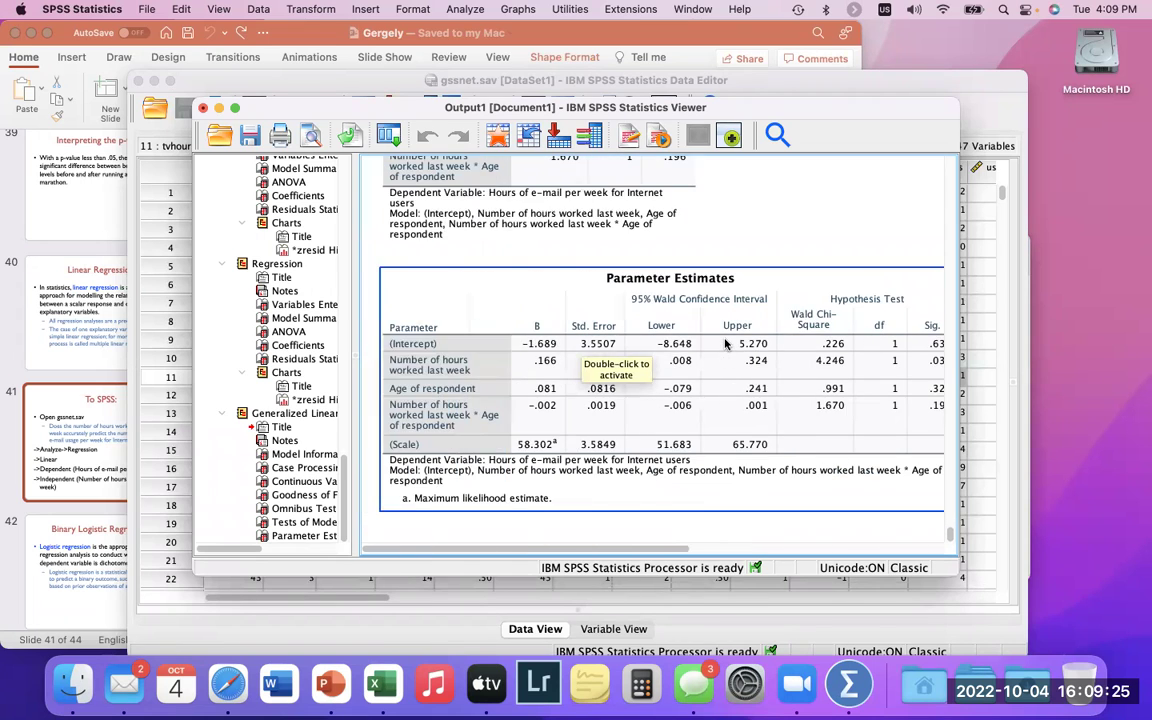